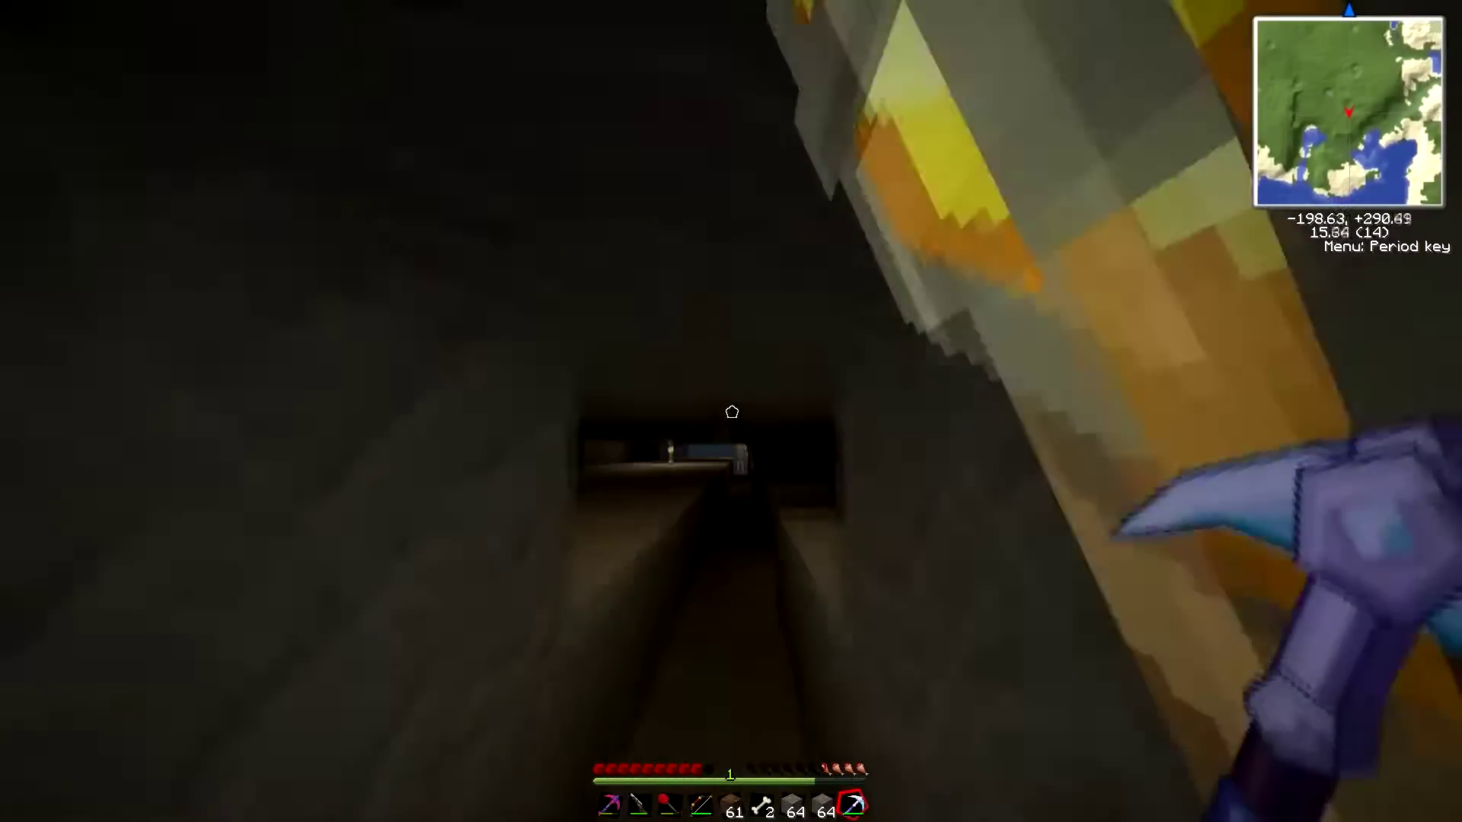
Walk forward through the dark tunnel until the character dies, then respawn at base.
key("w")
key("5")
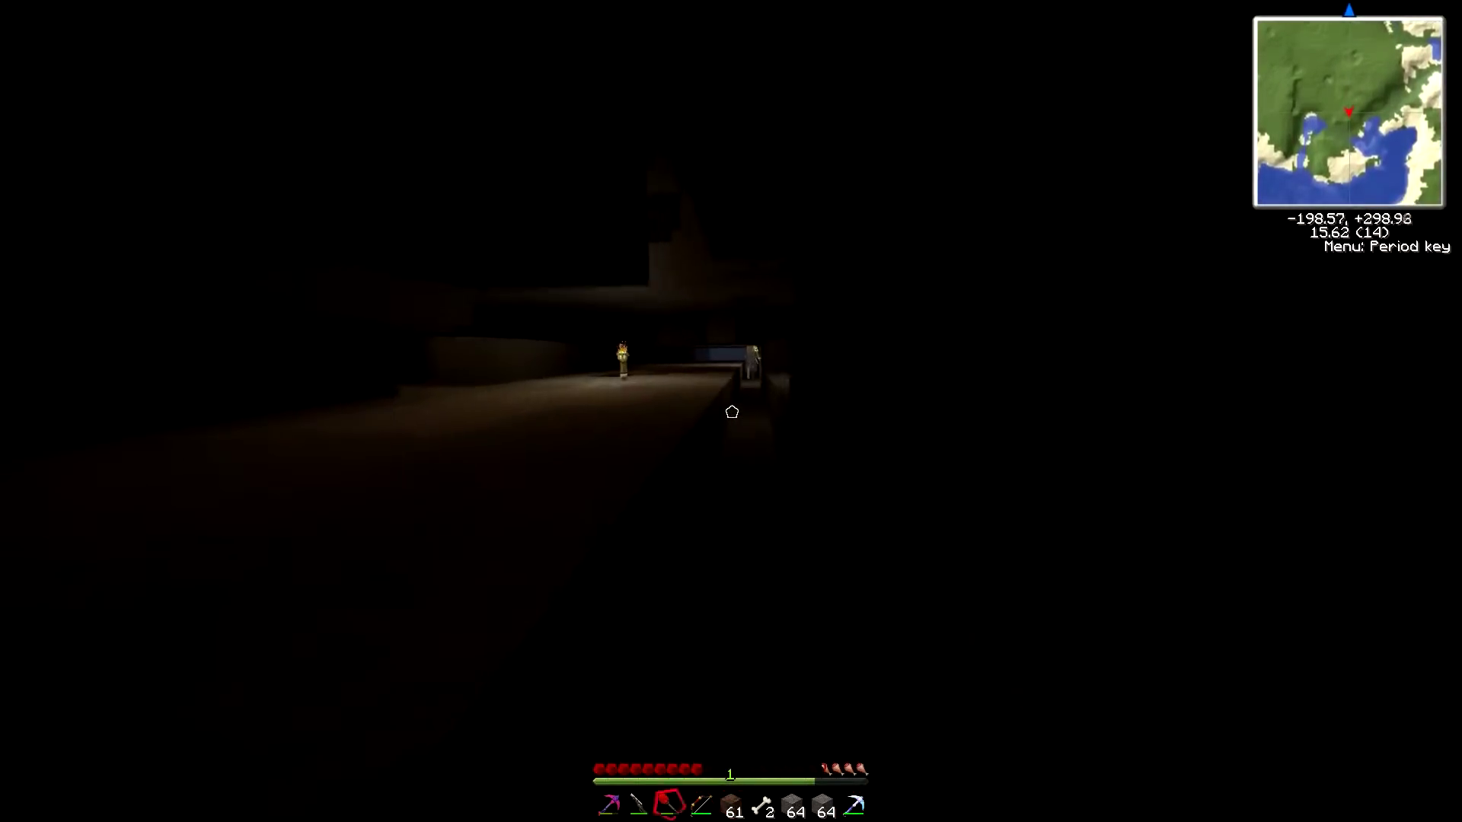
key("w")
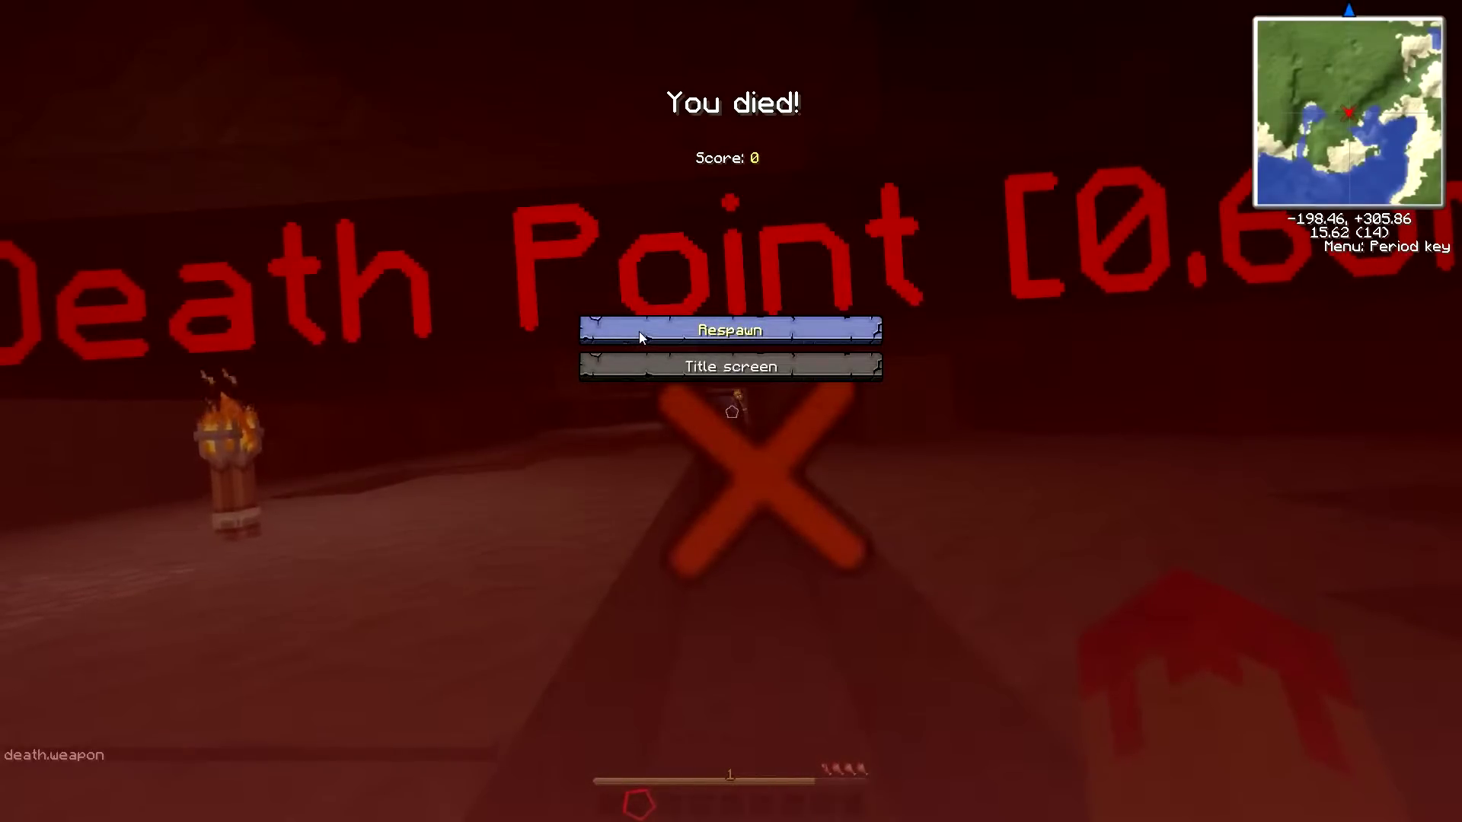
left_click(638, 331)
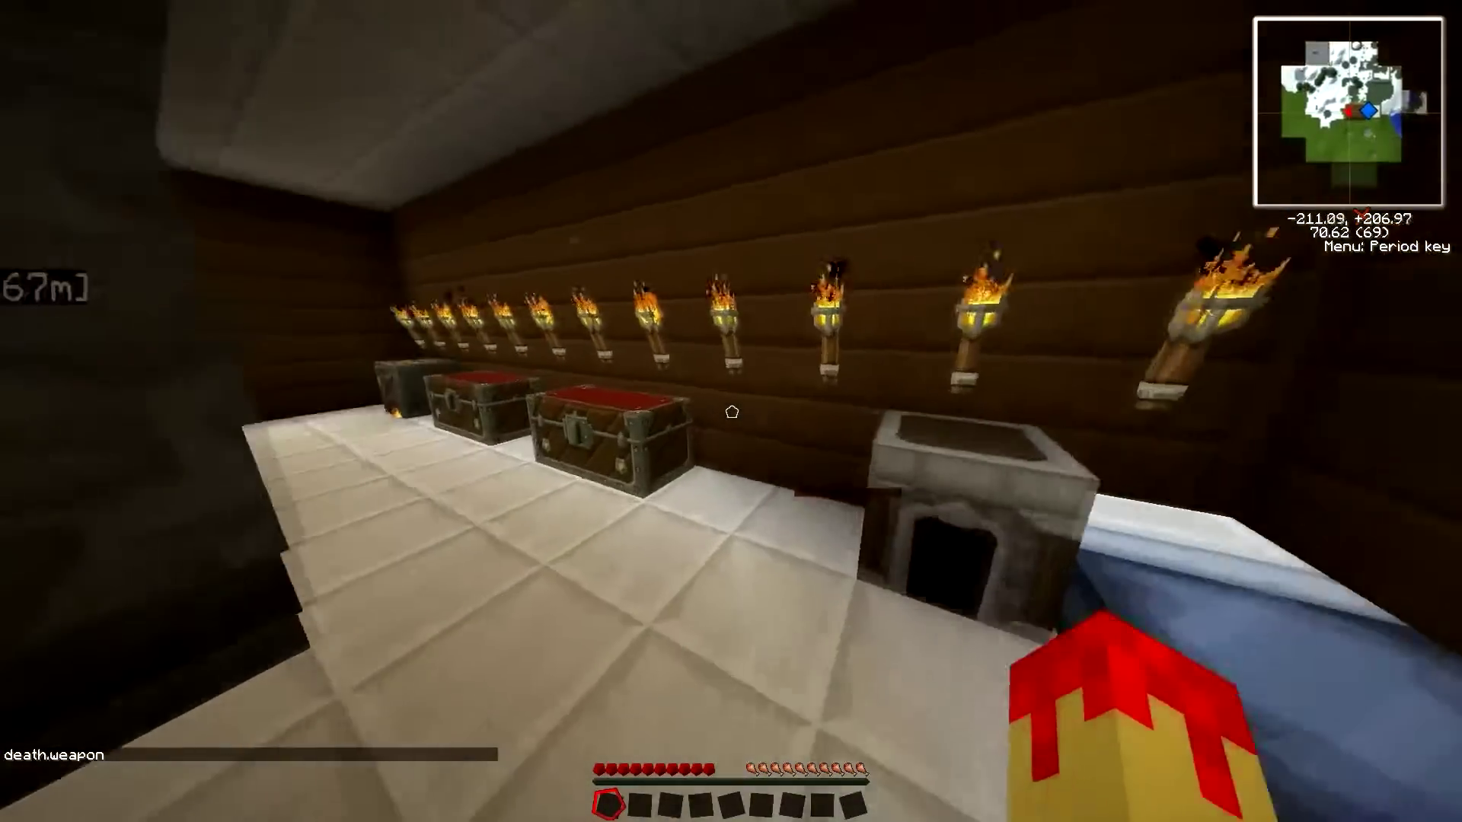
Leave the base, cross the grassland and drop into the underground shaft.
key("w")
key("w")
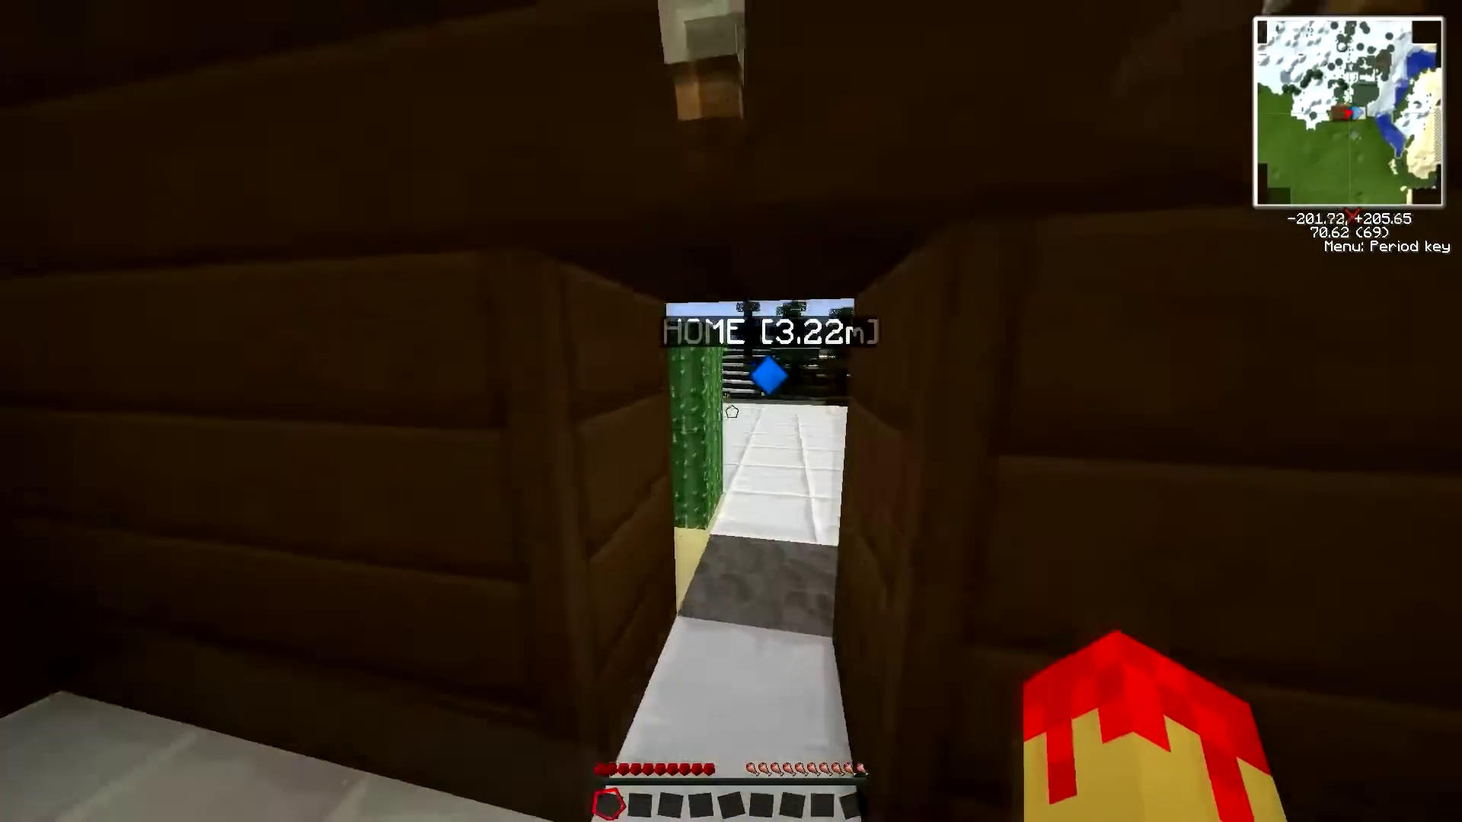
key("w")
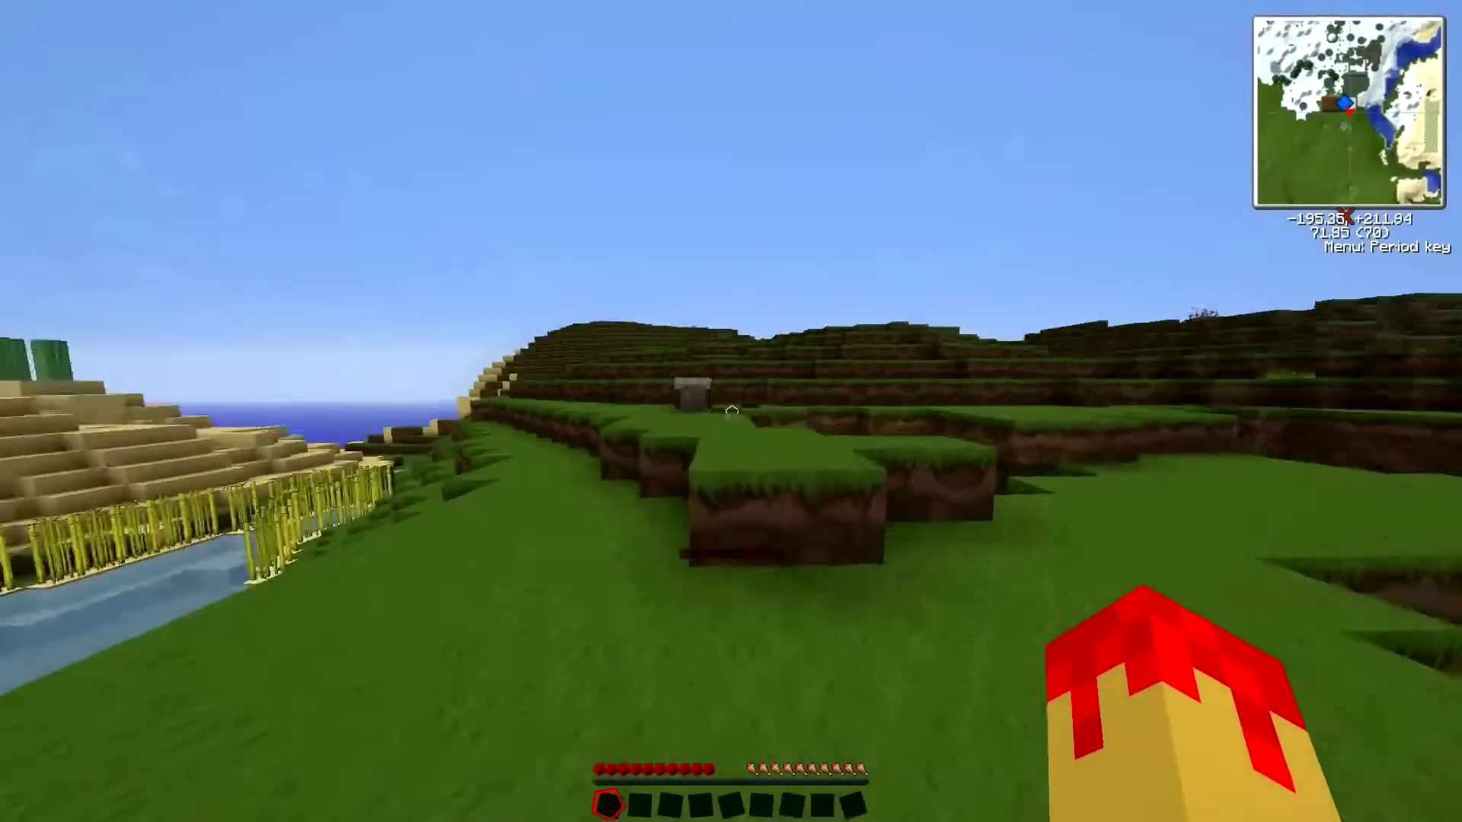
key("w")
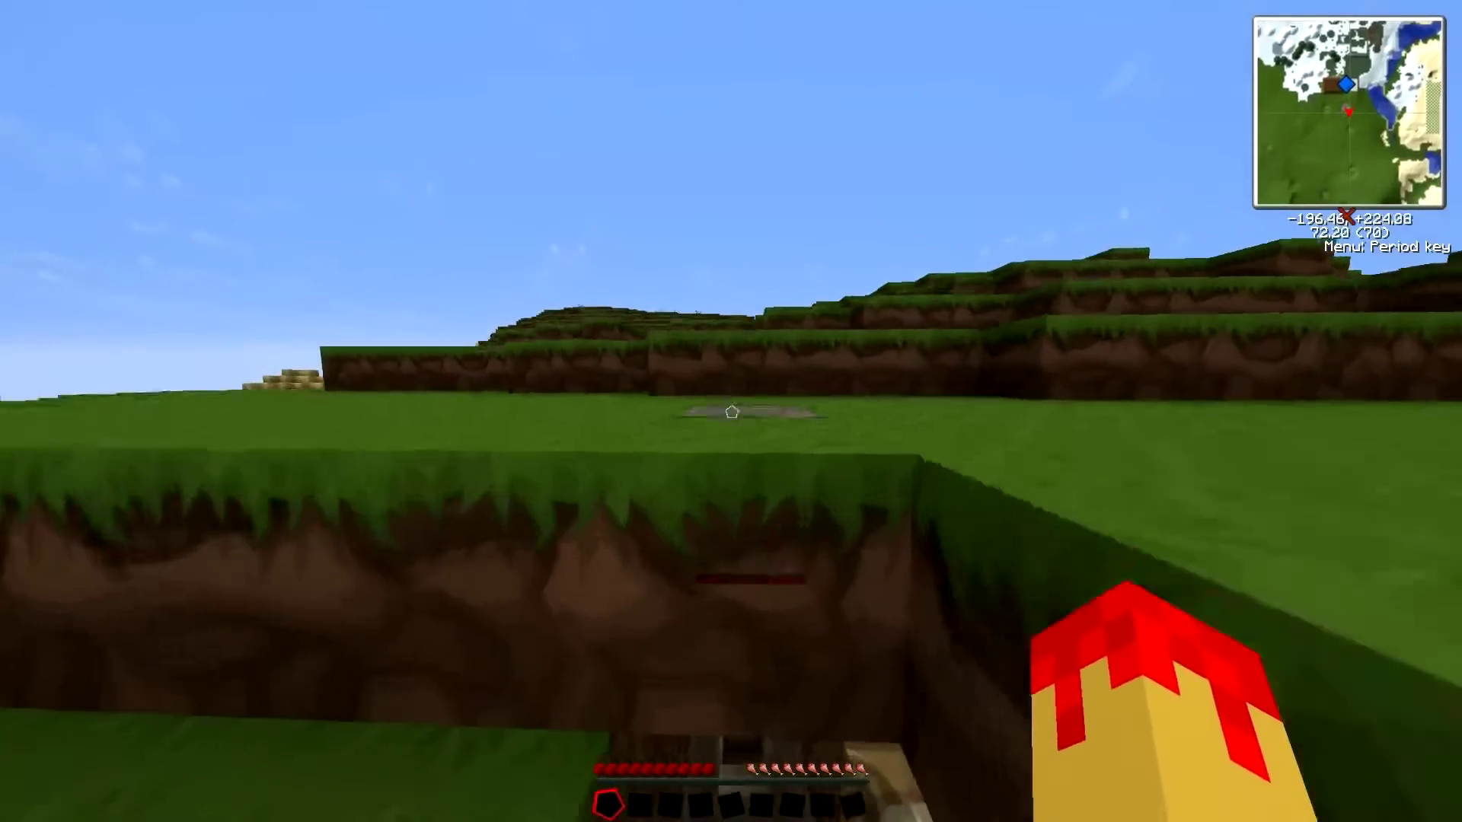
Descend the torch-lit tunnel, cross the dark chamber, and reach the Death Point waypoint.
key("w")
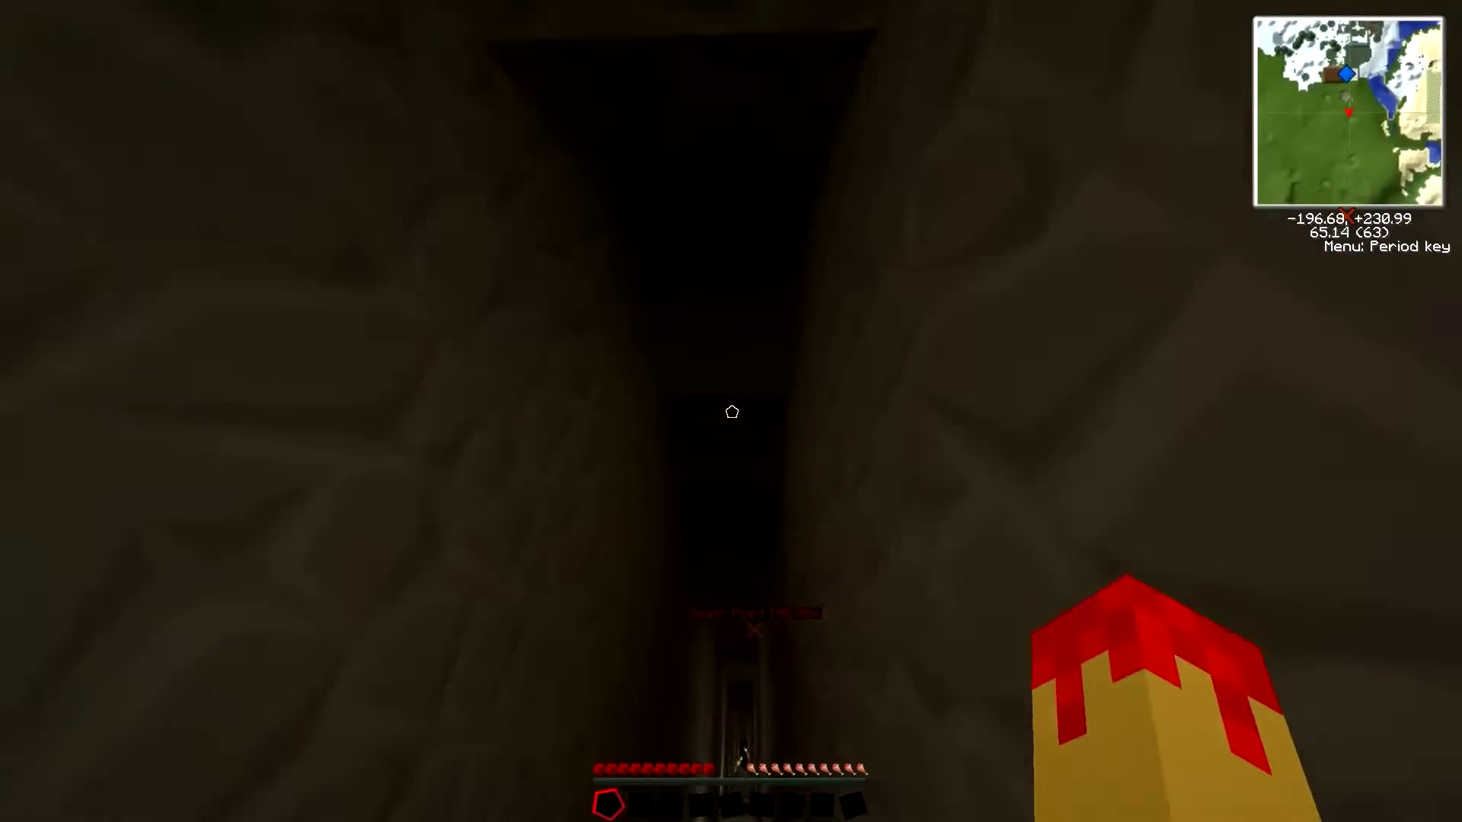
key("w")
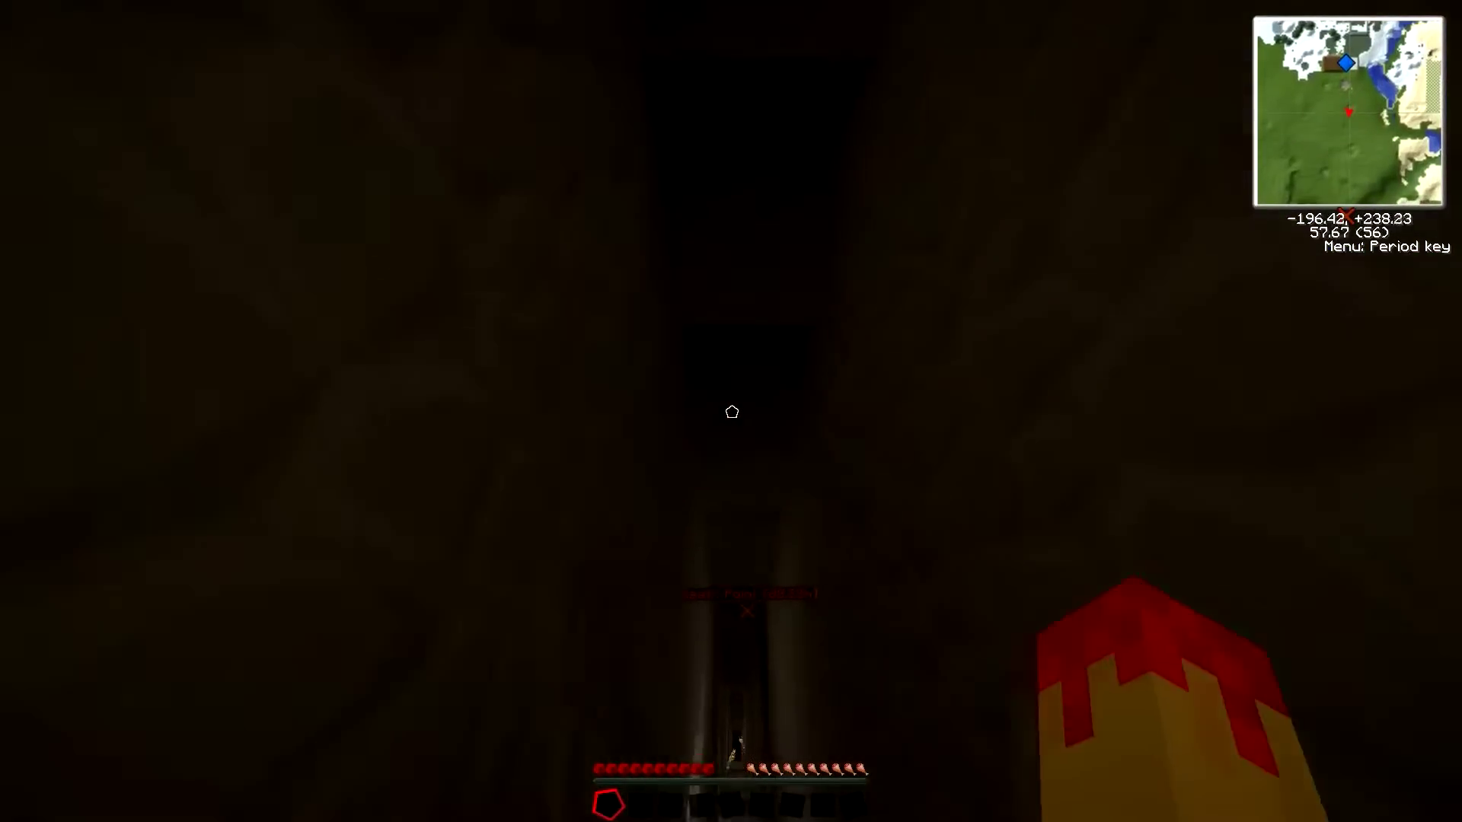
key("w")
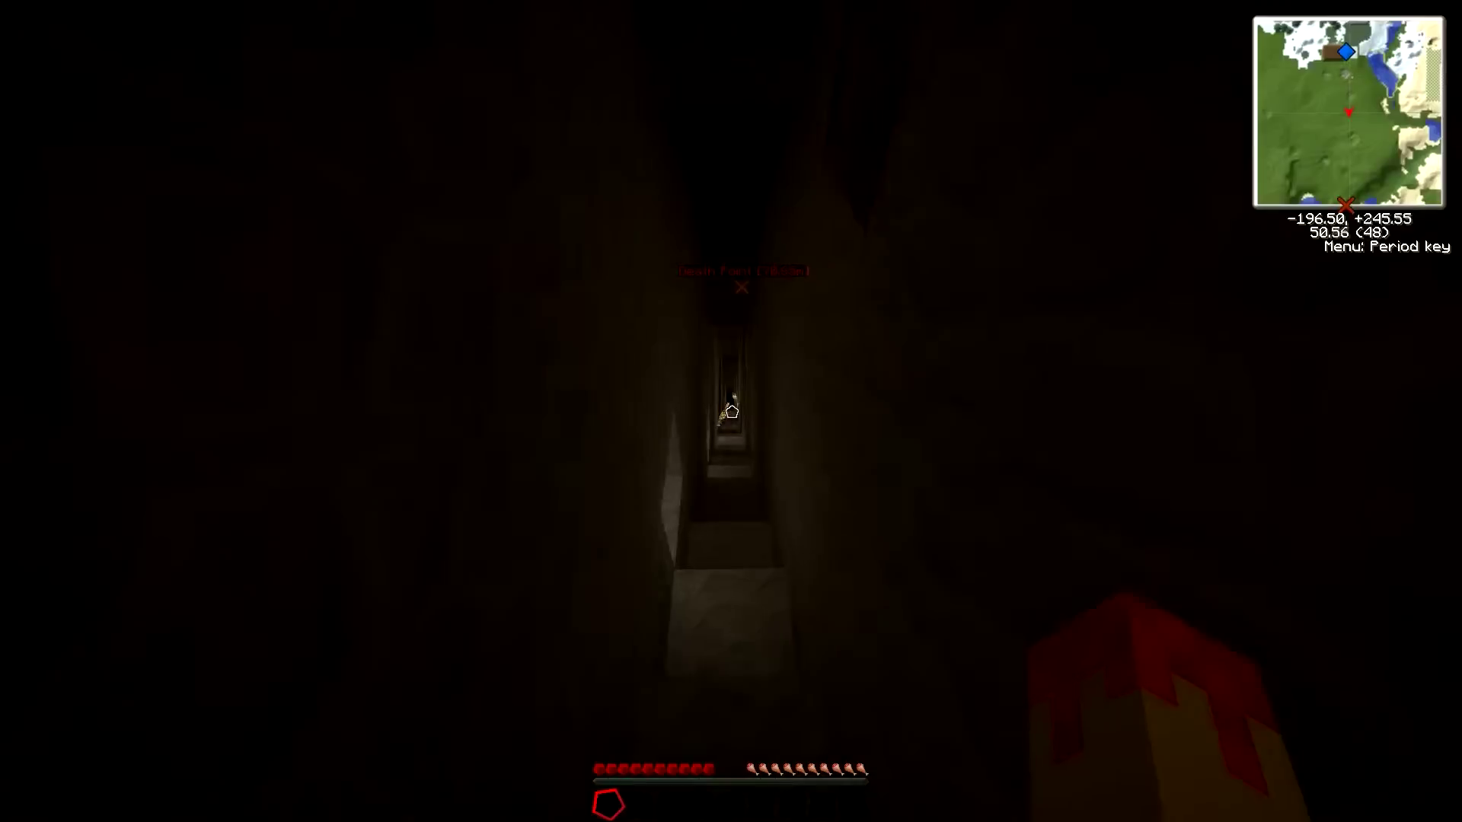
key("w")
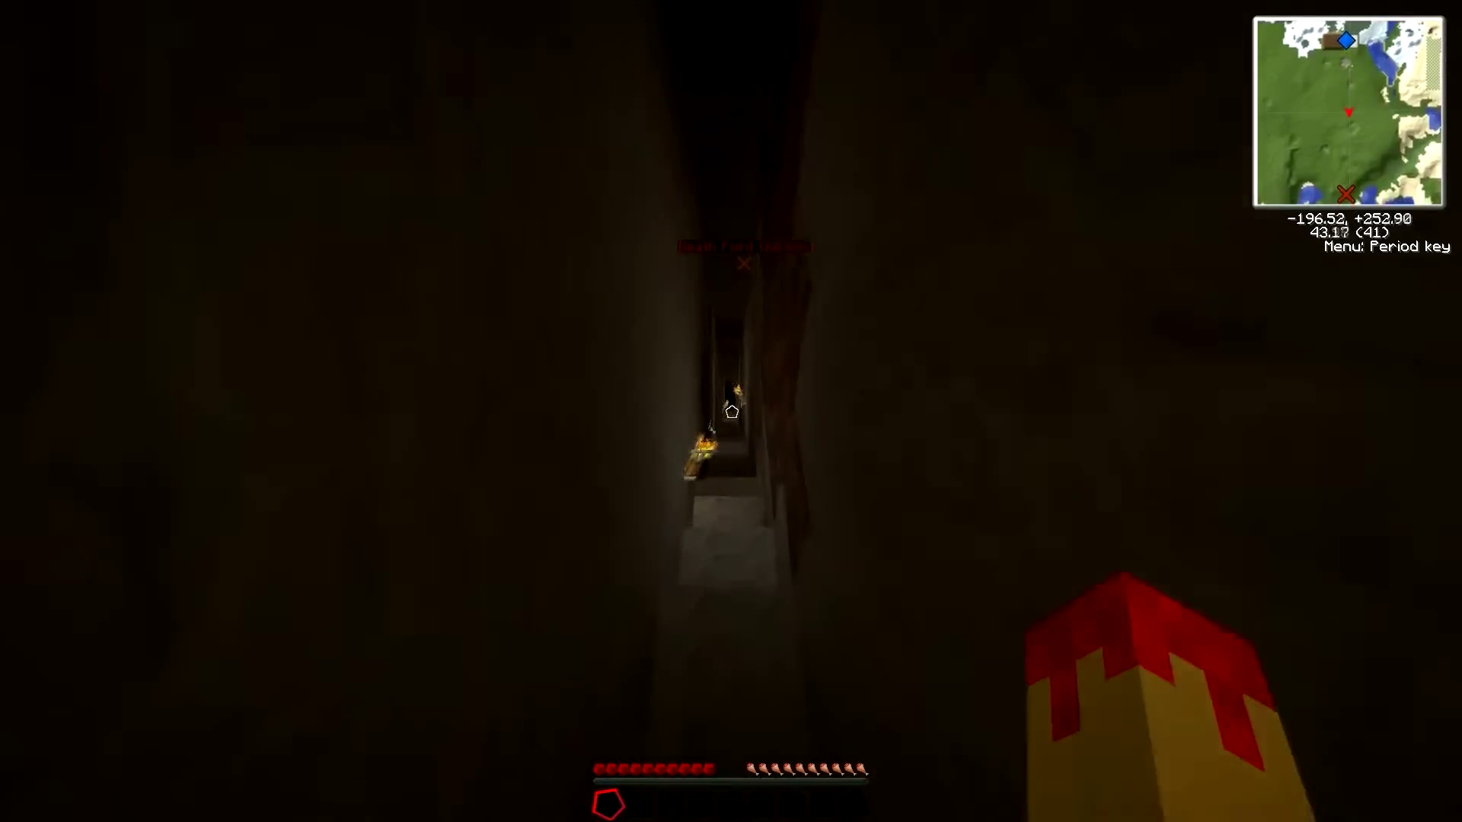
key("w")
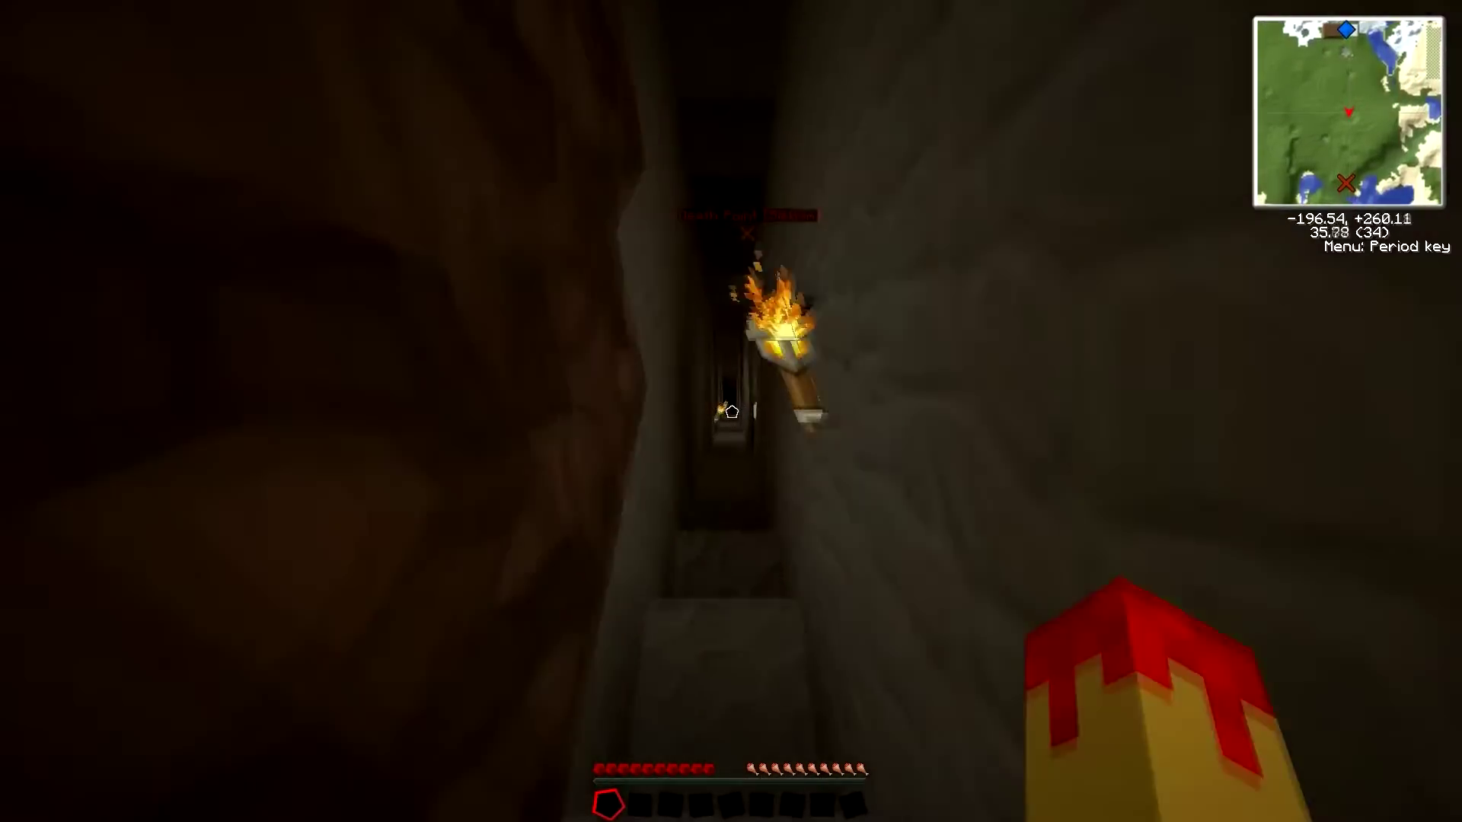
key("w")
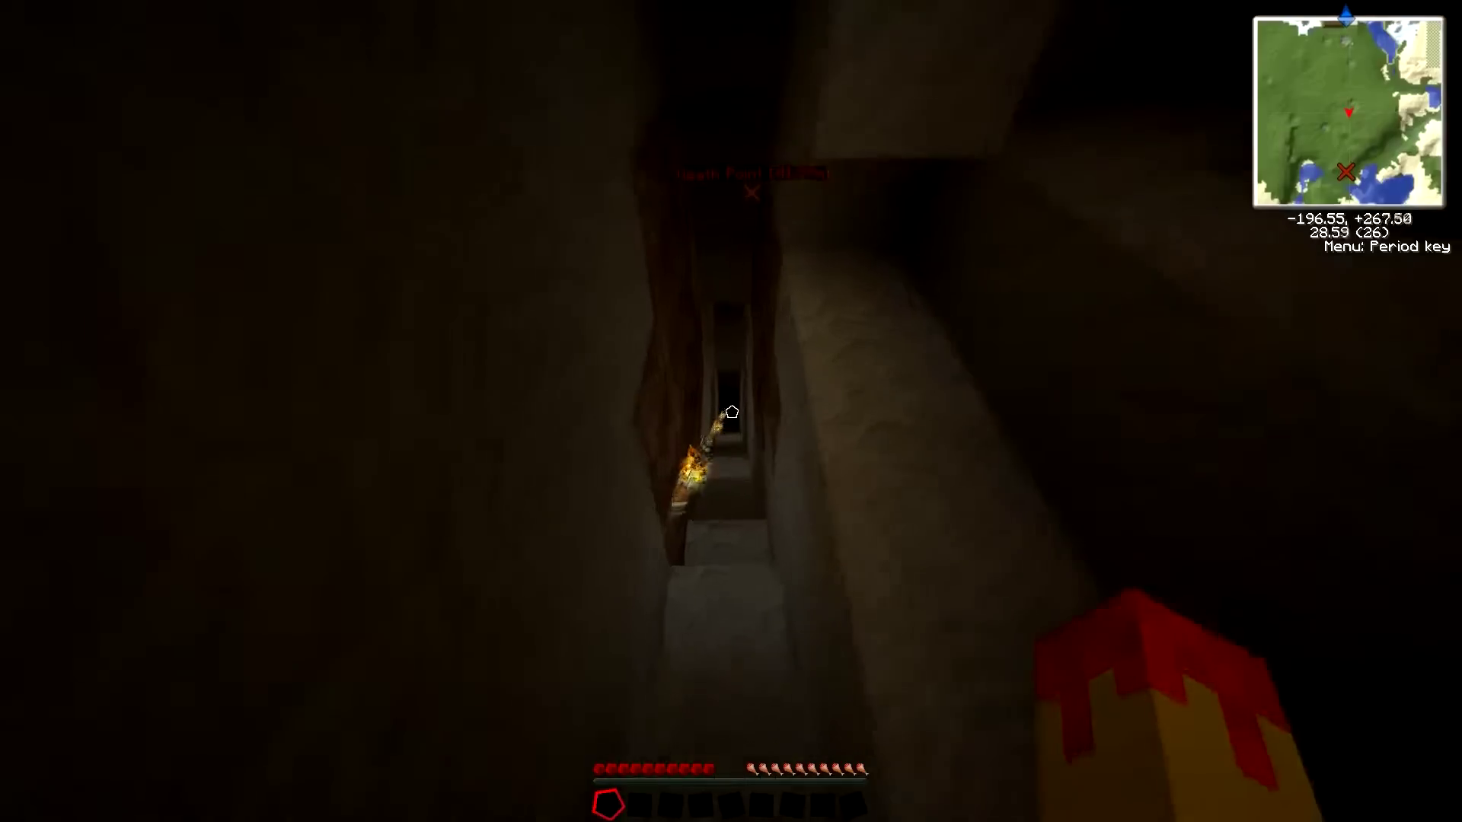
key("w")
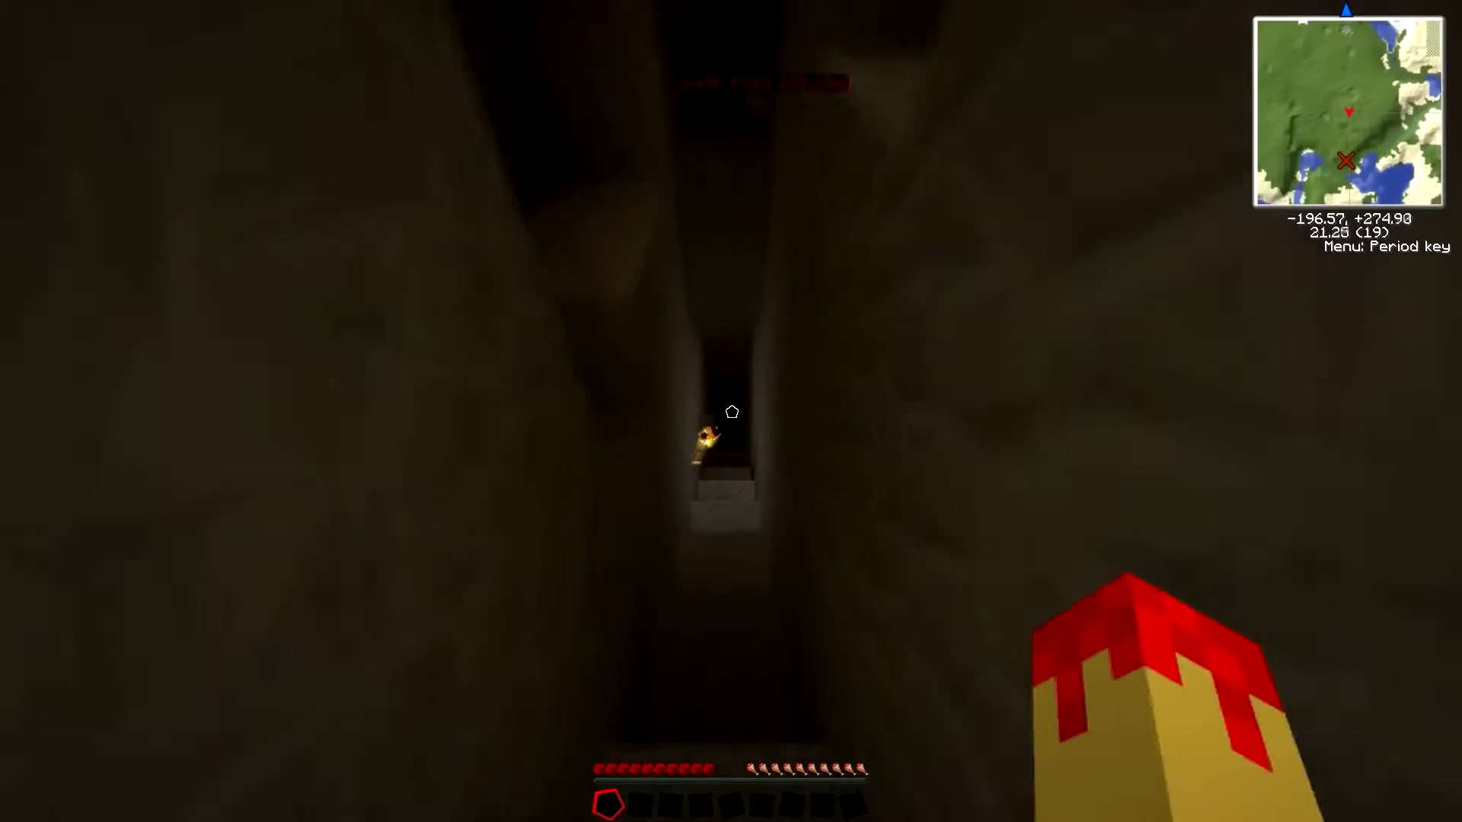
key("w")
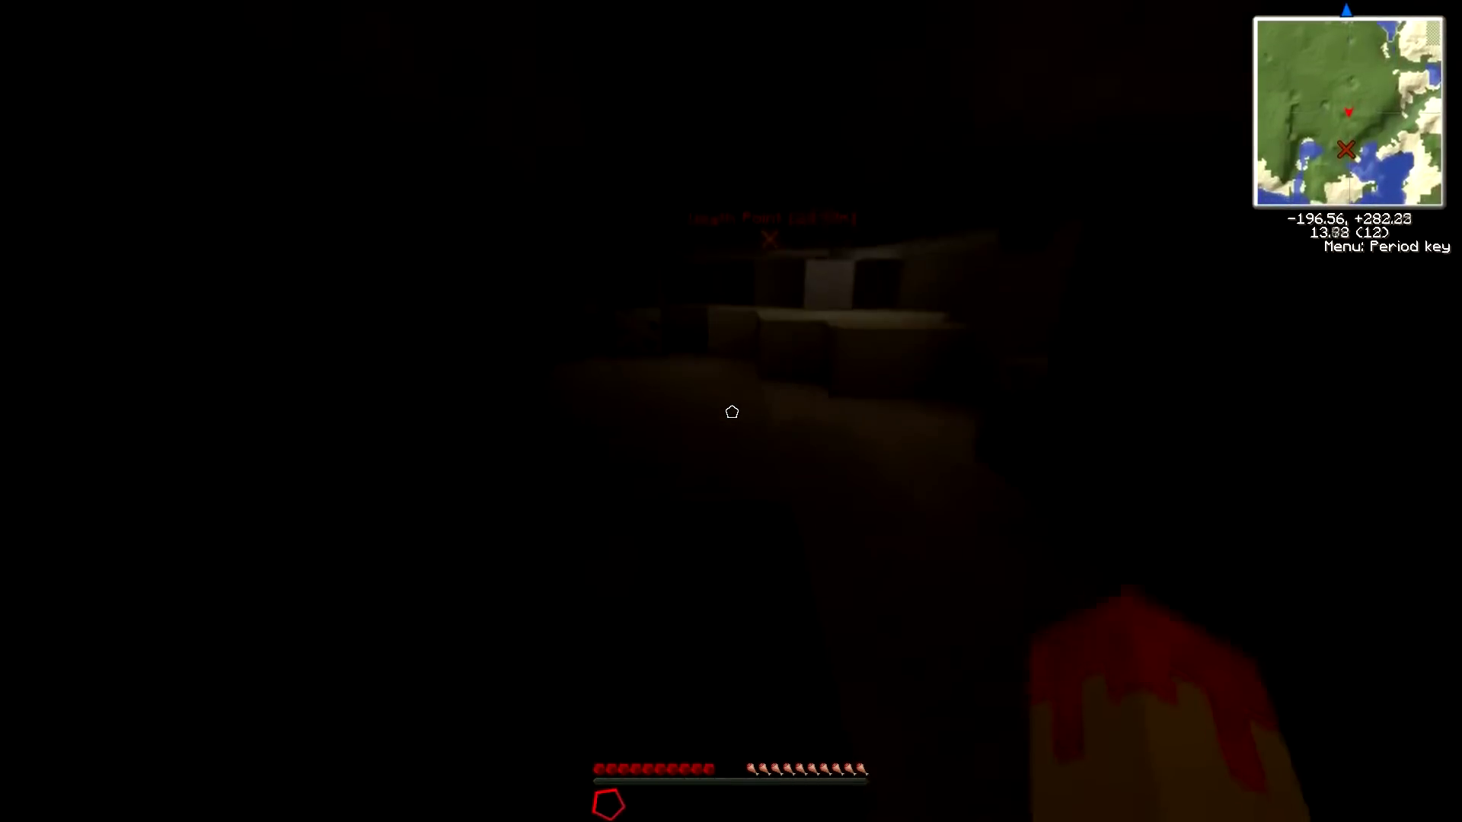
key("w")
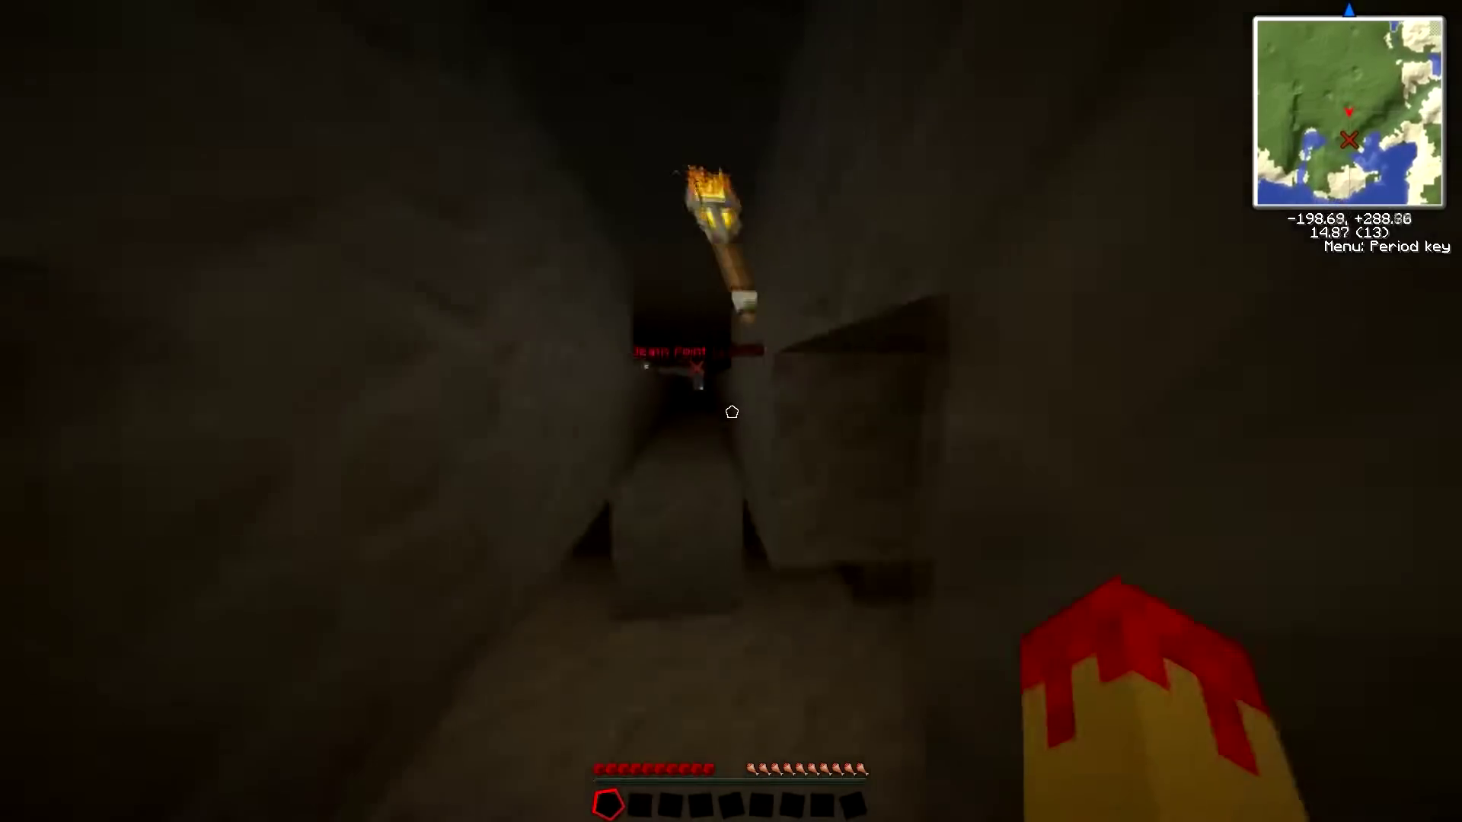
key("w")
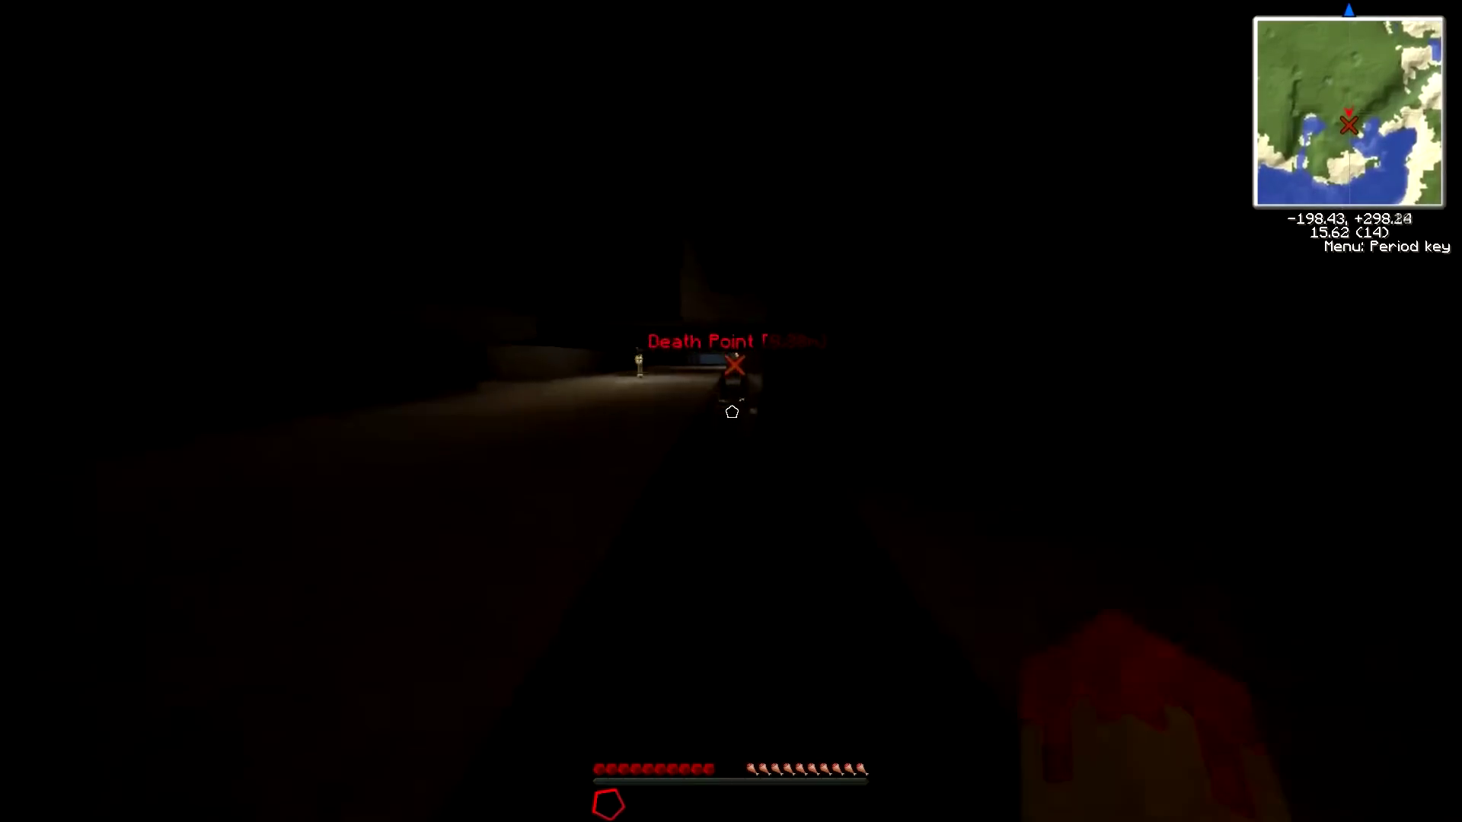
key("w")
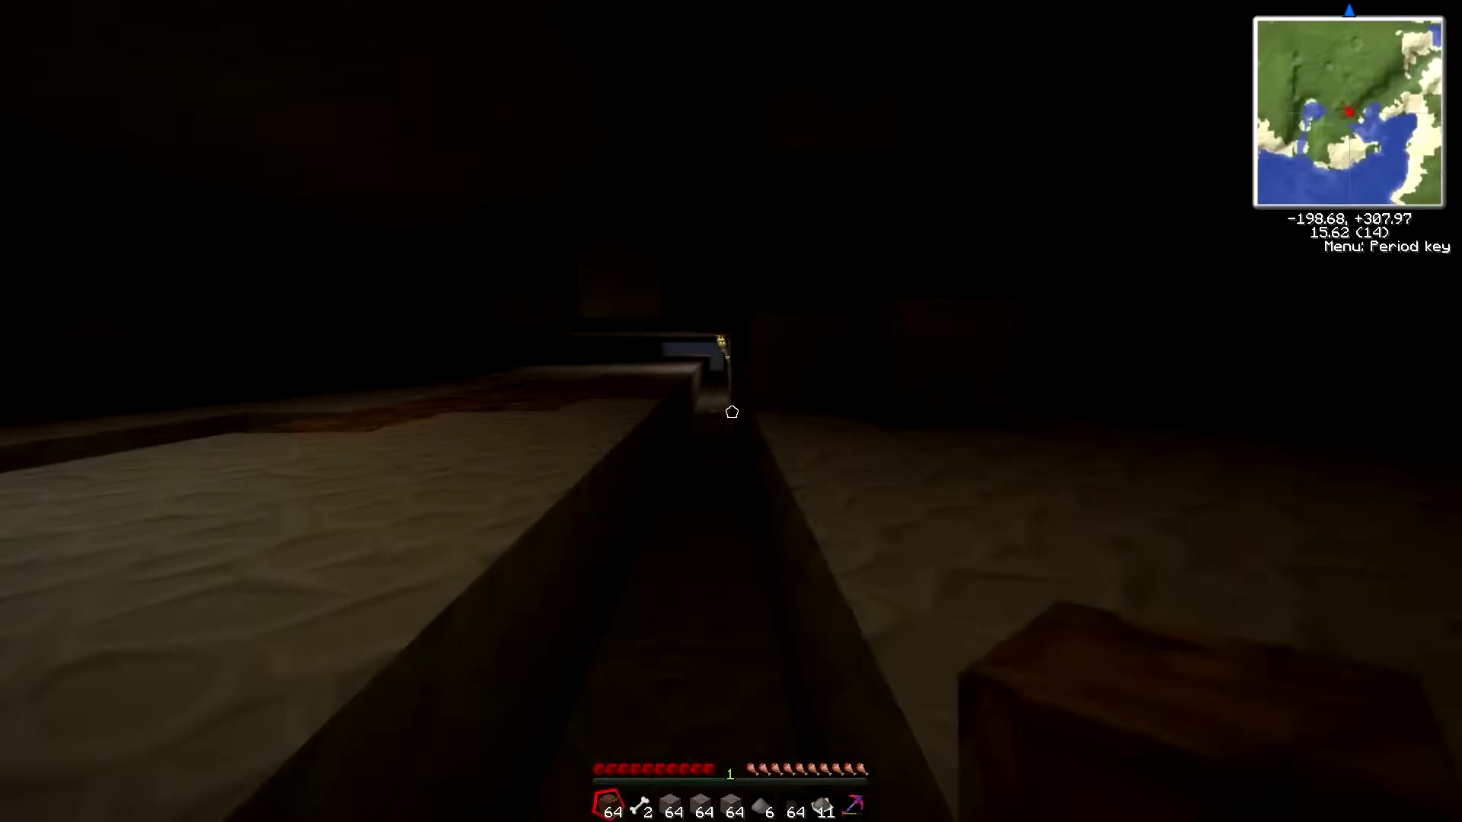
Pick up the dropped gear and move the bow into the top-left inventory slot.
key("e")
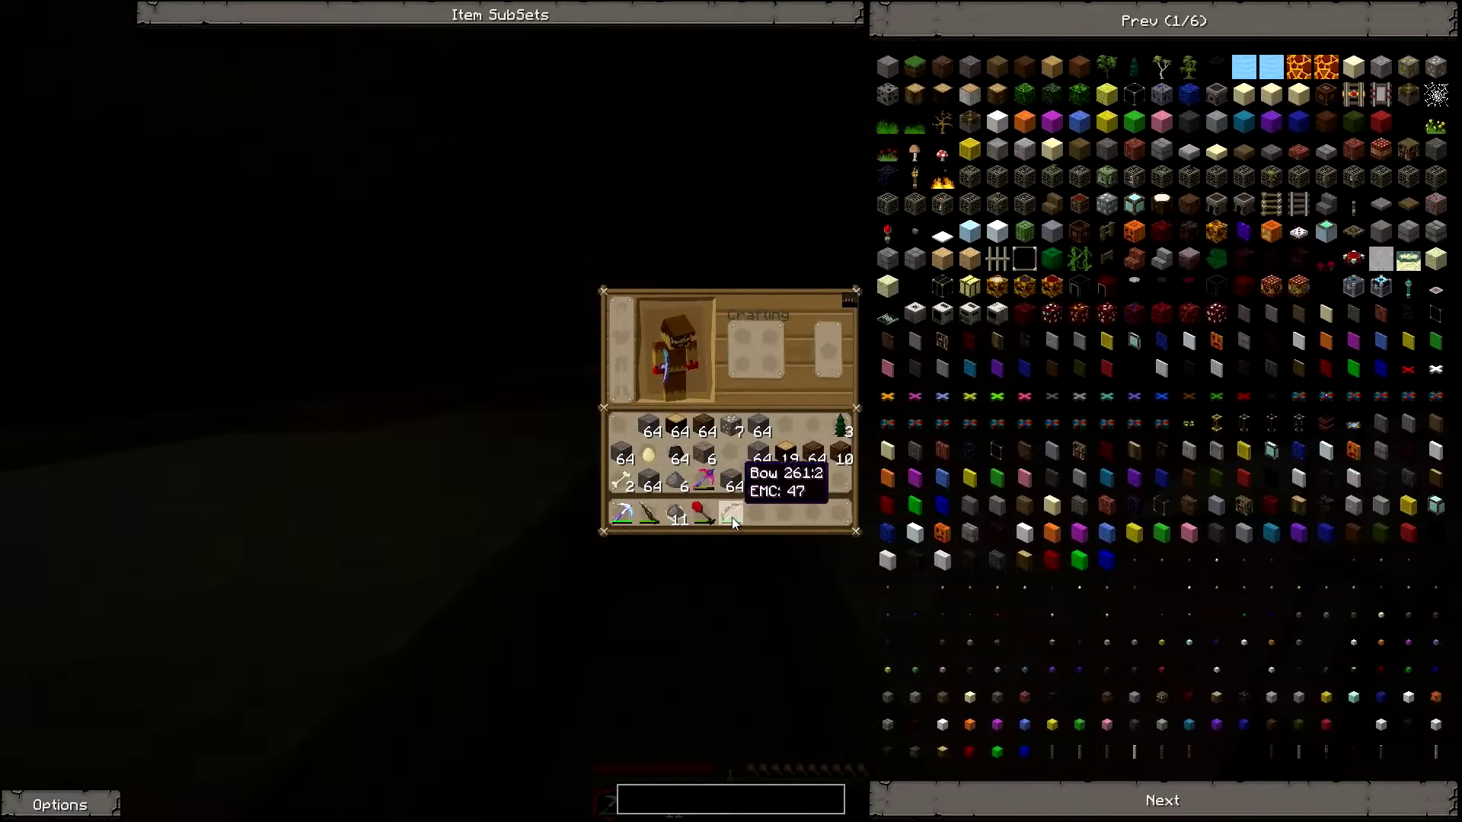
left_click(732, 518, "shift")
key("e")
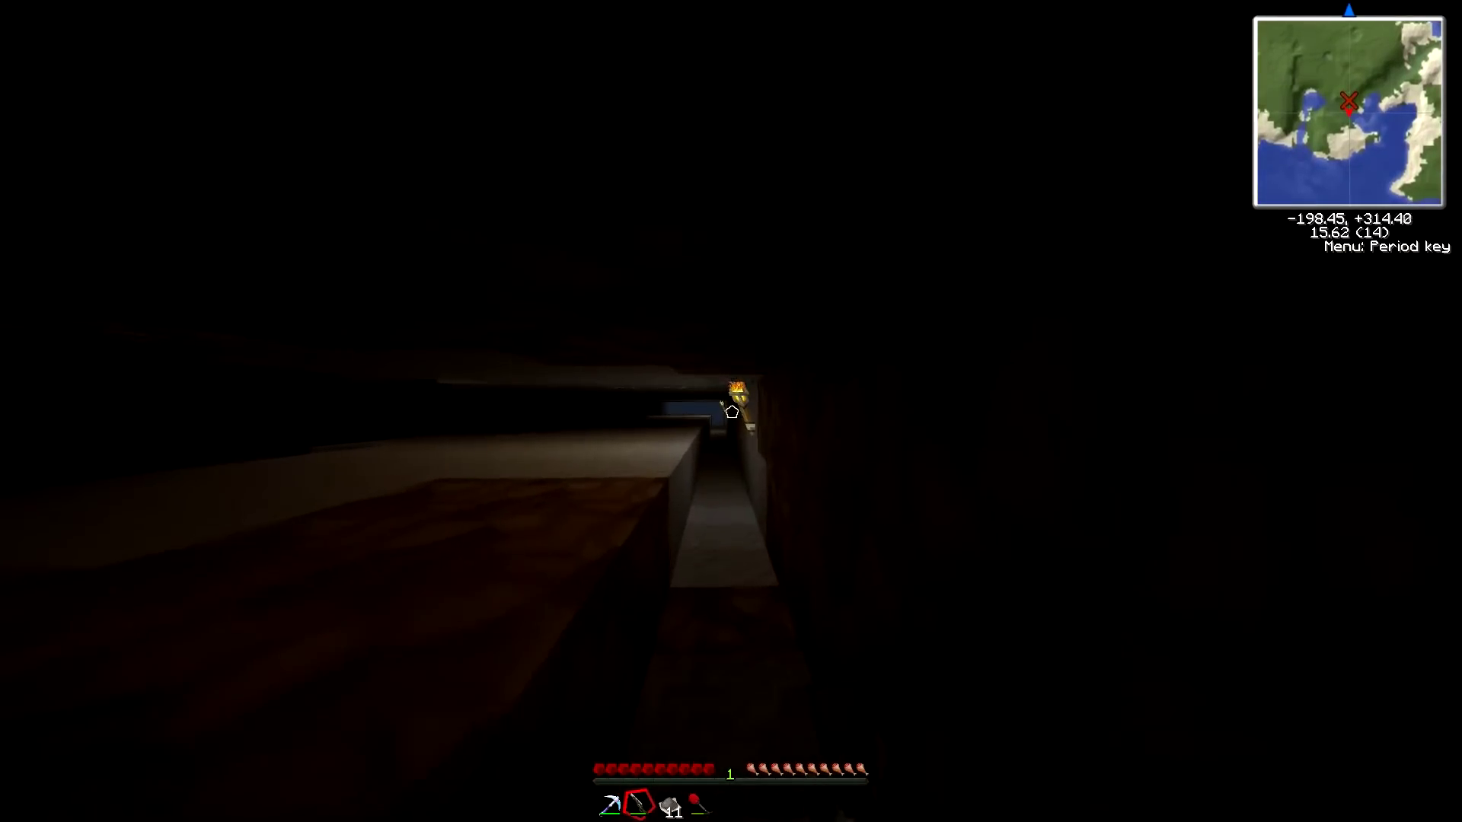
Walk the tunnel up to the lava pool's edge and open the inventory.
key("w")
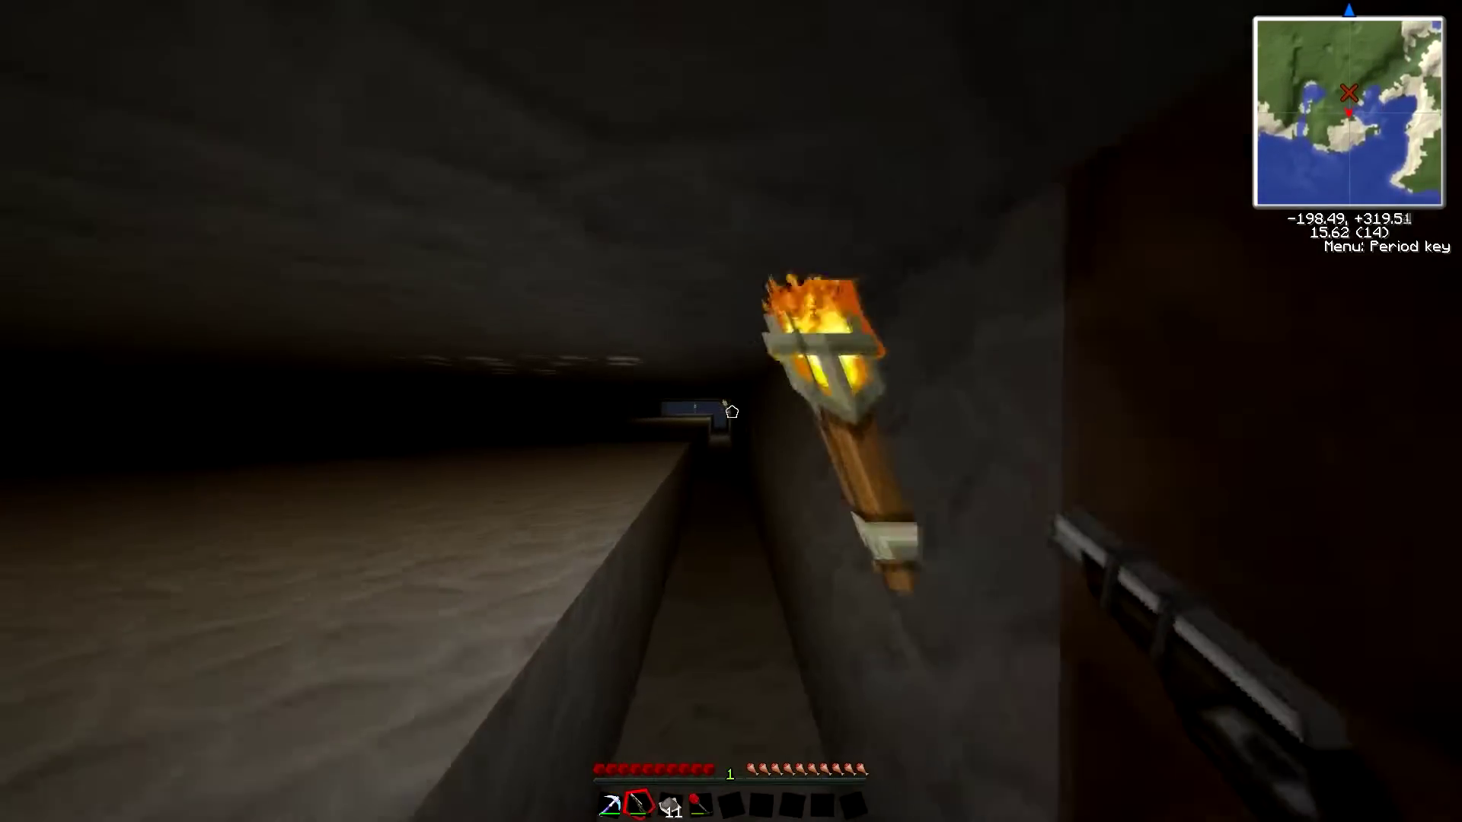
key("w")
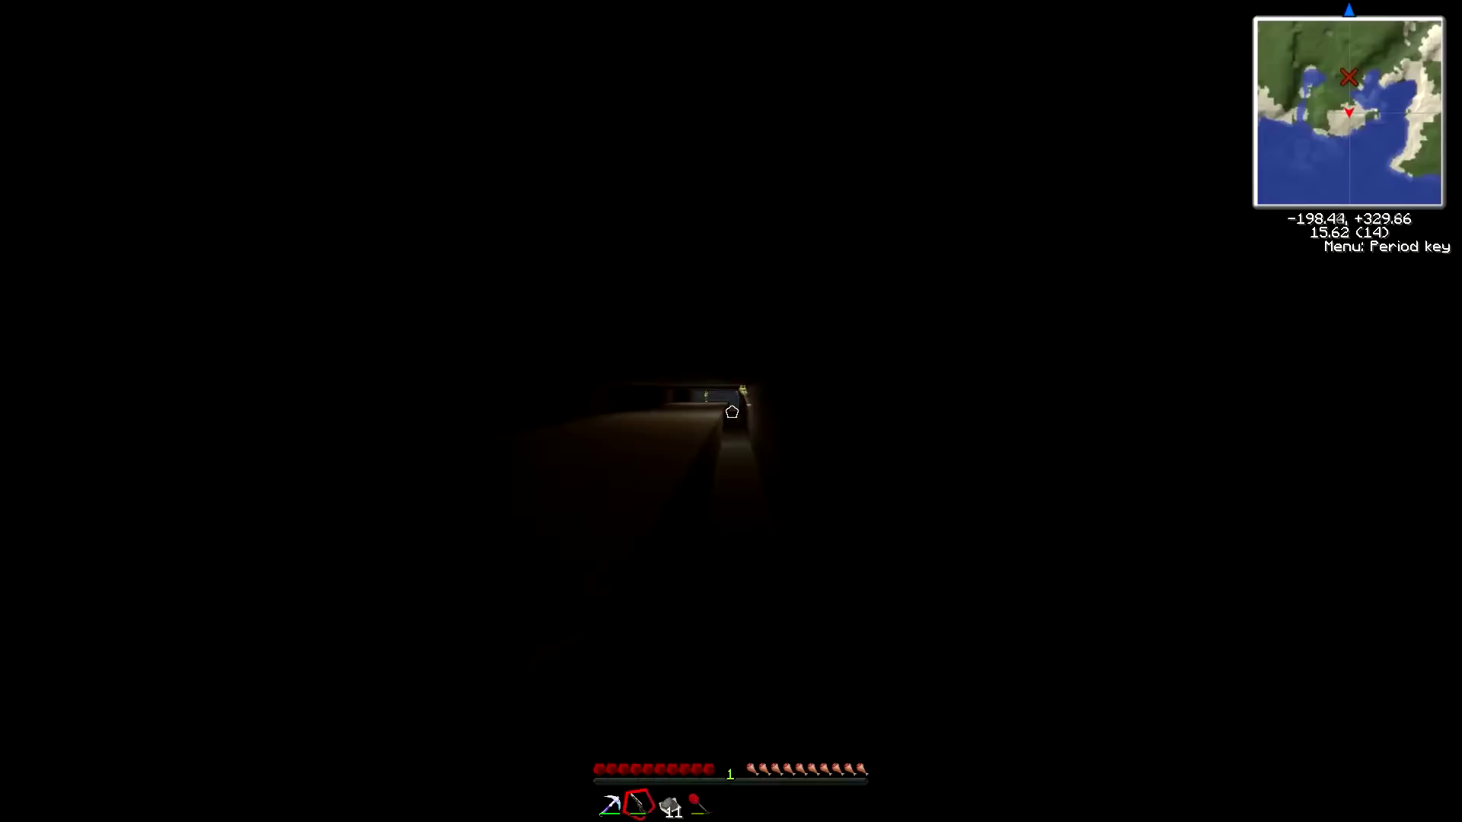
key("w")
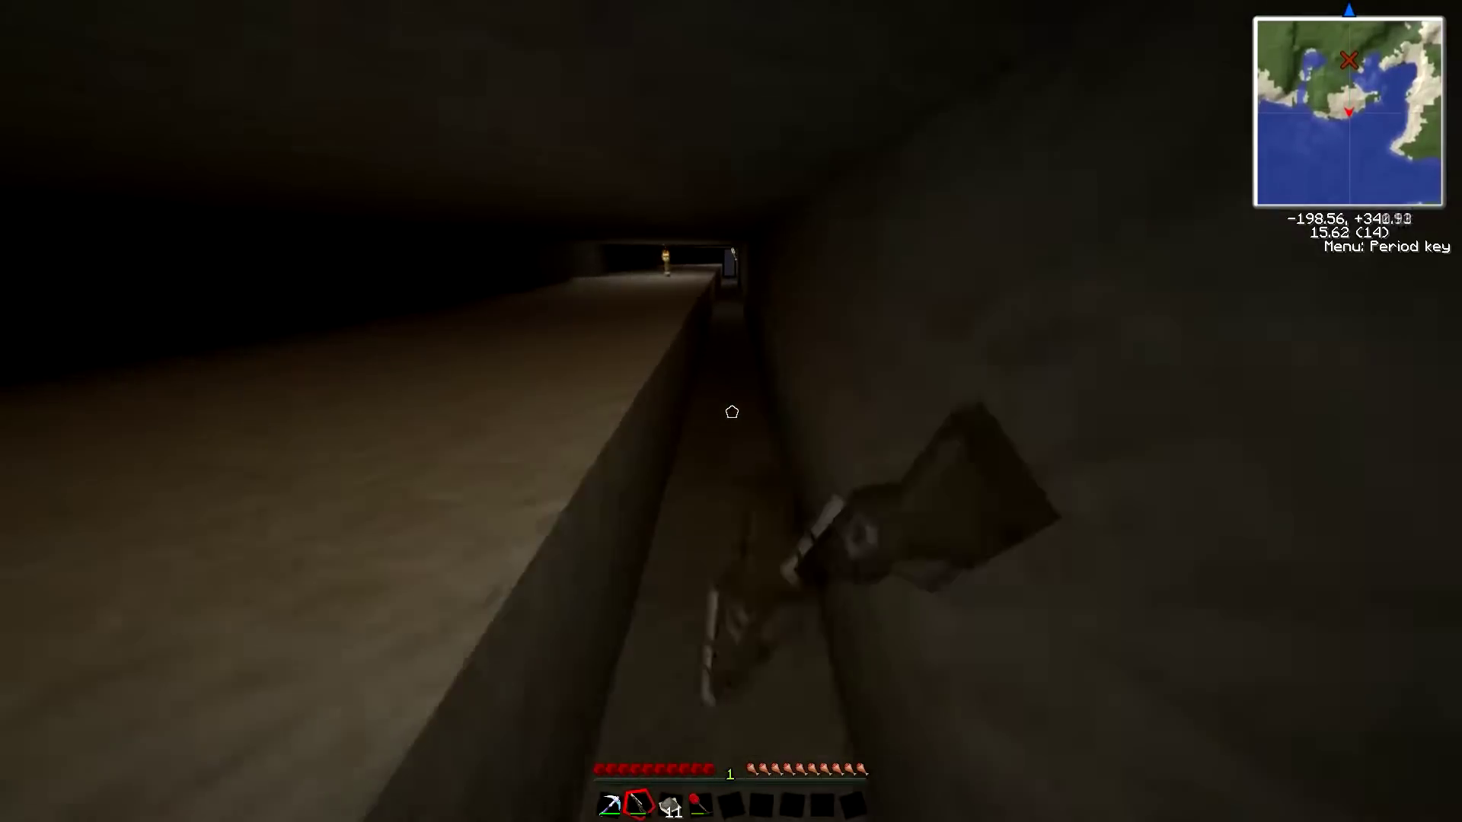
key("w")
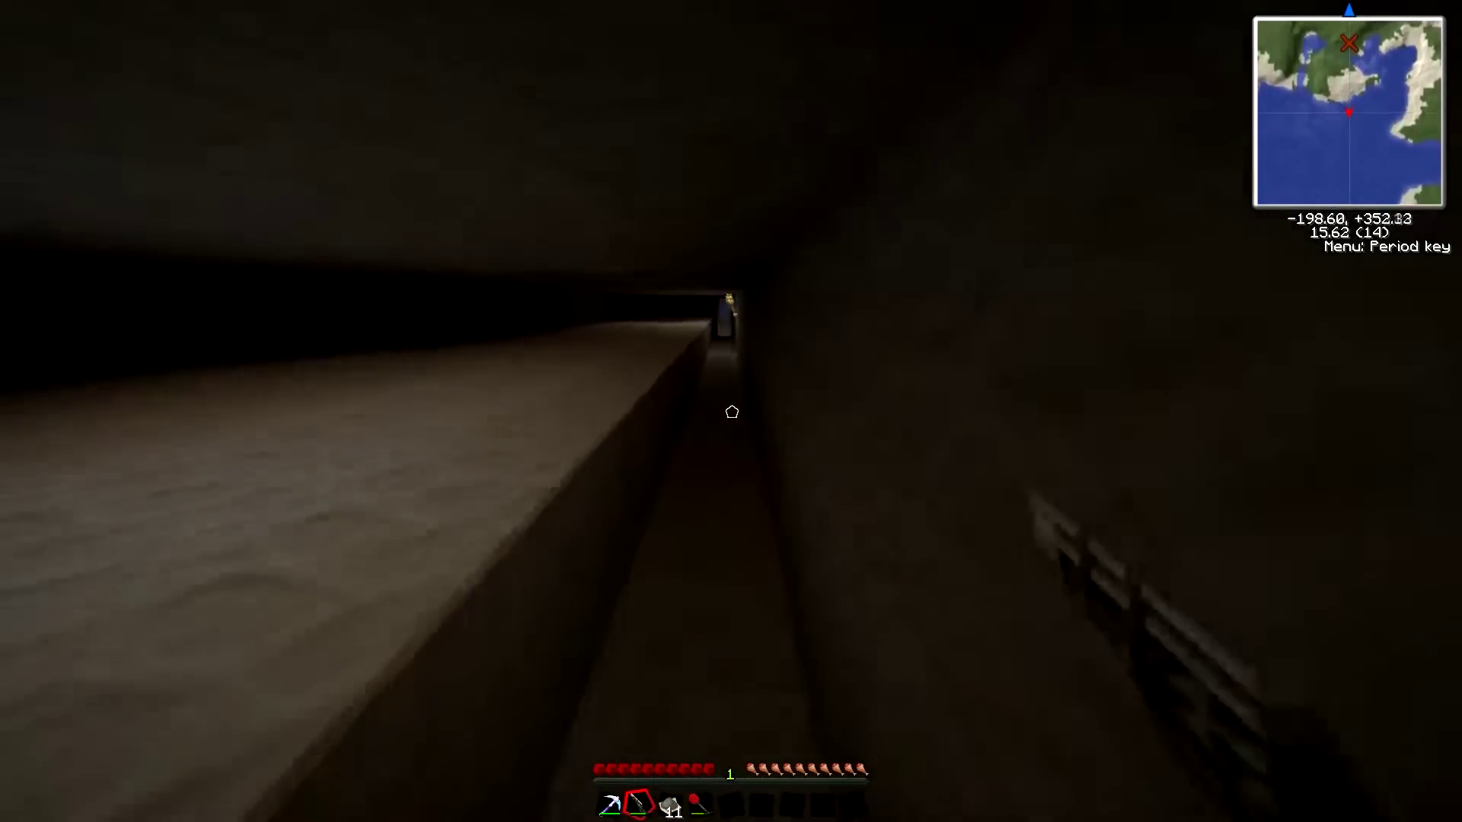
key("w")
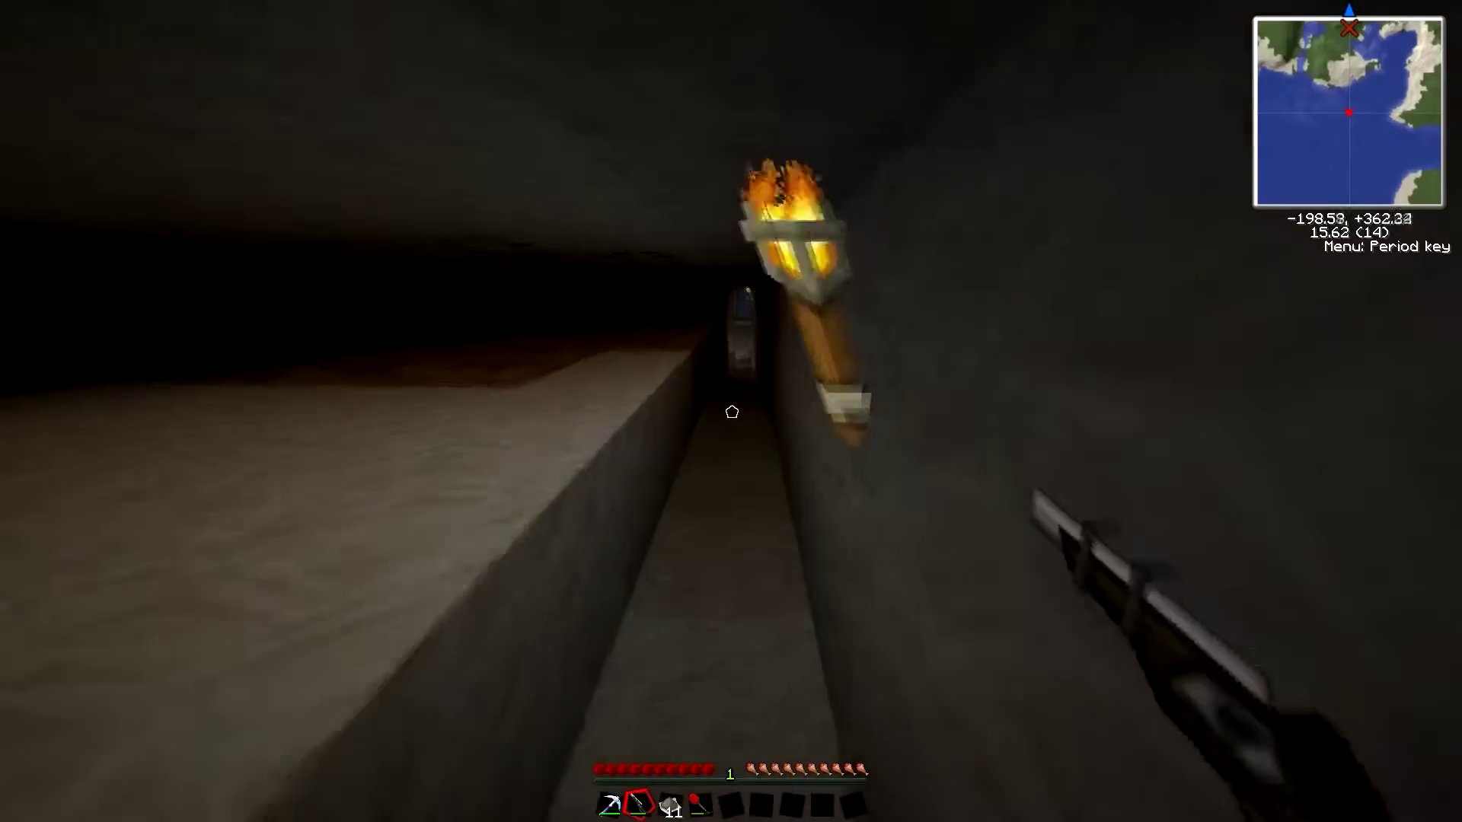
key("w")
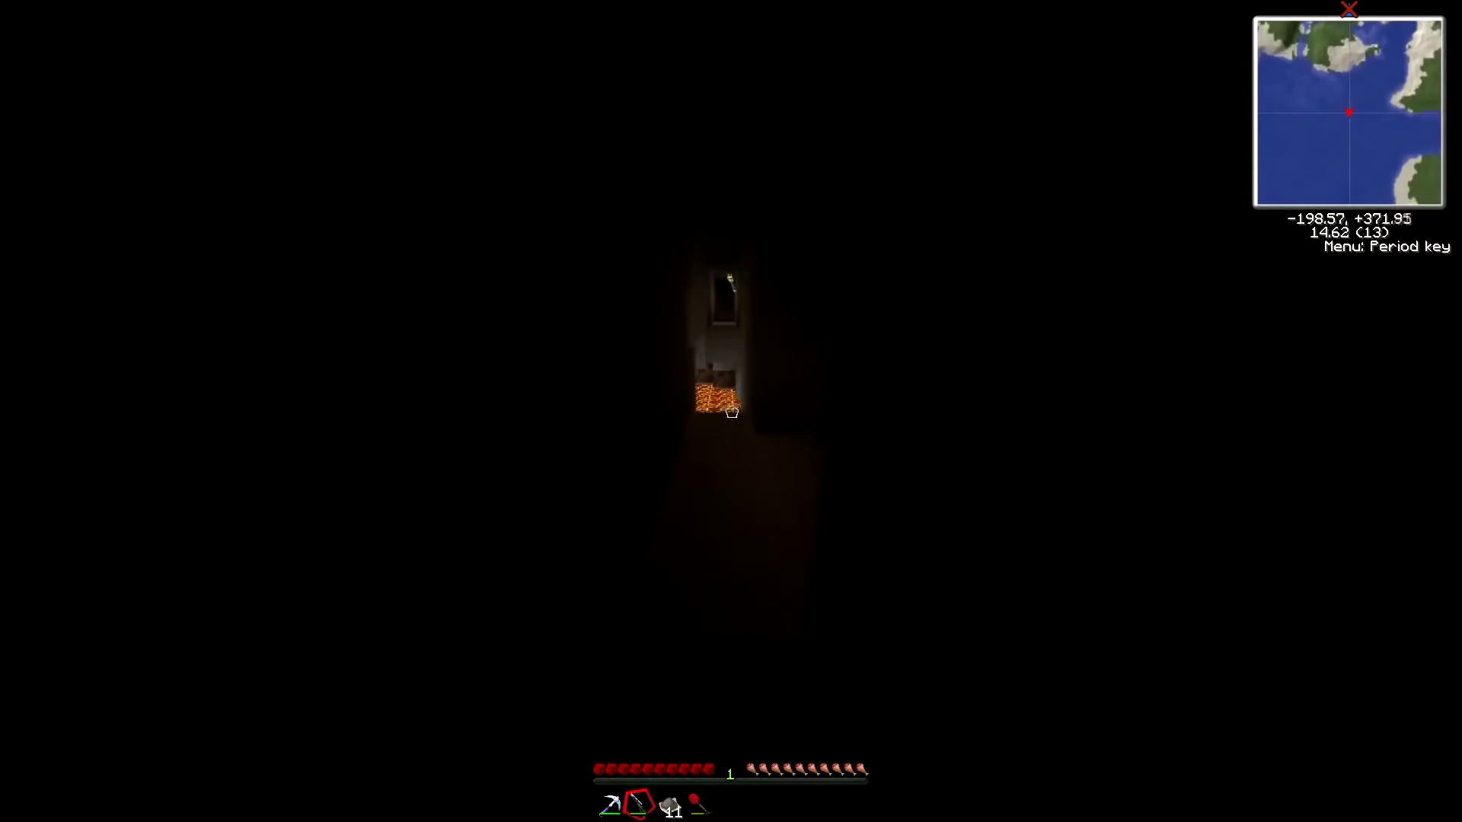
key("w")
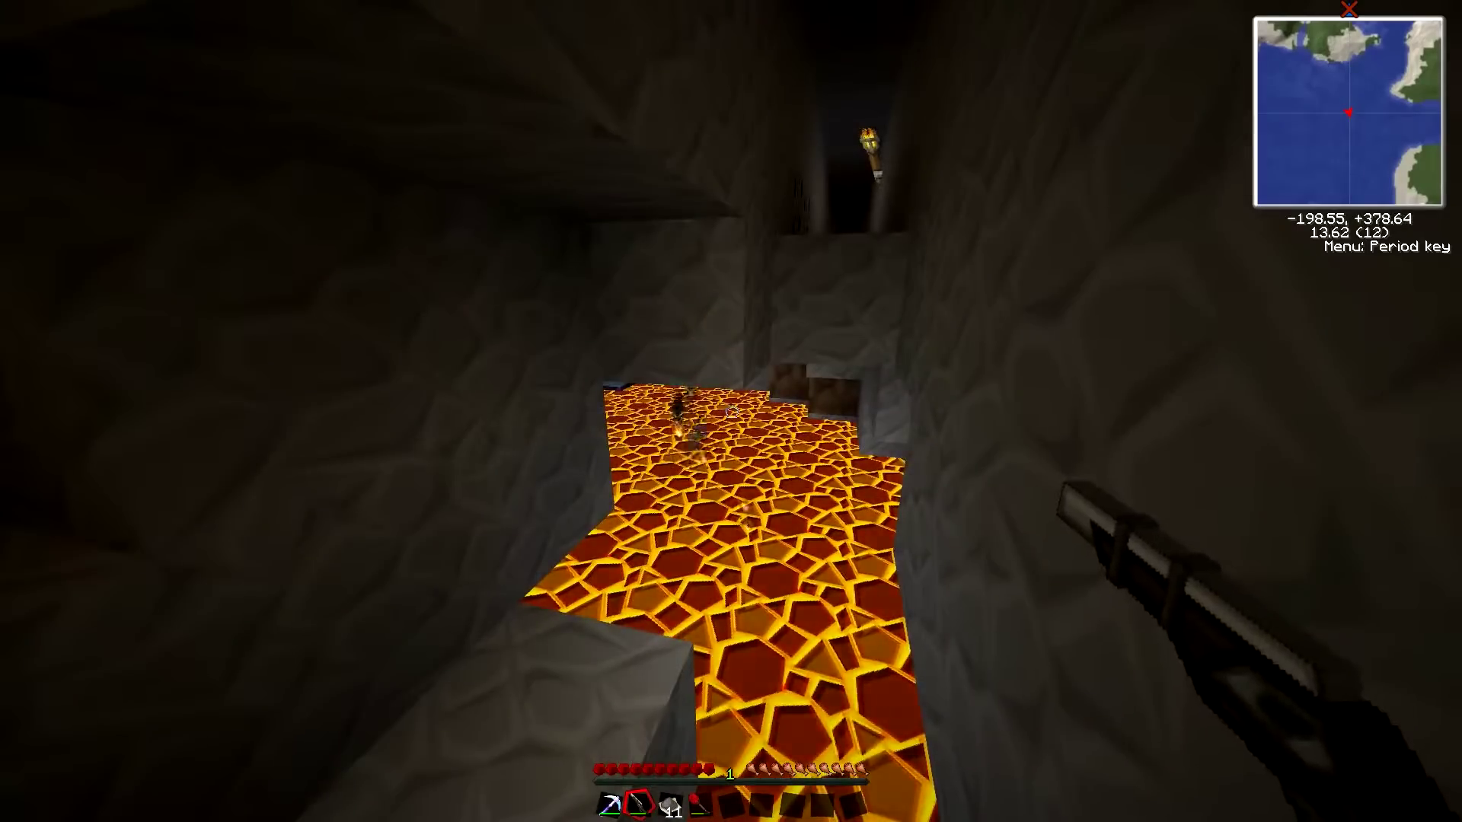
key("s")
key("w")
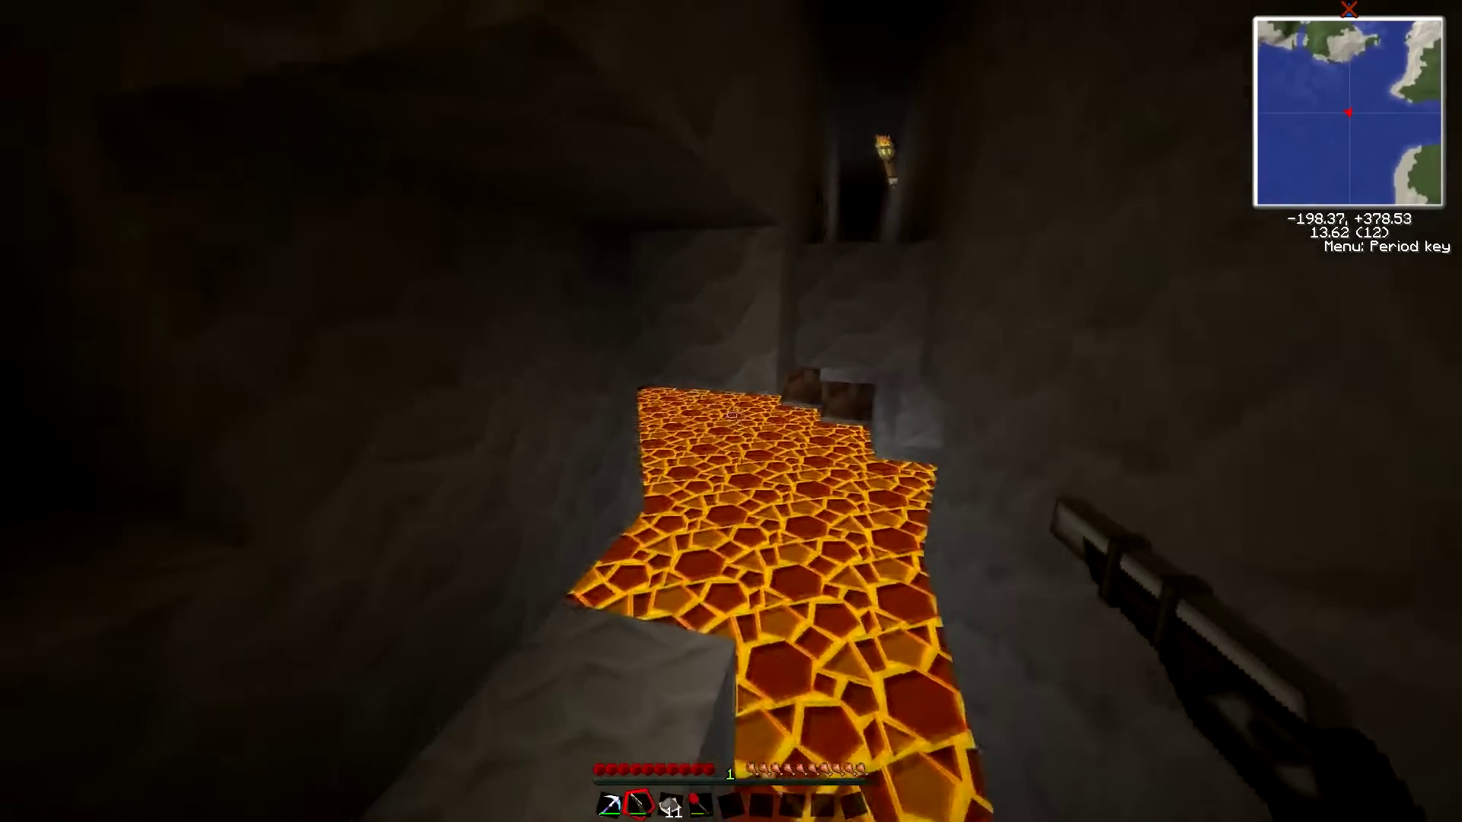
scroll(731, 412, "down", 1)
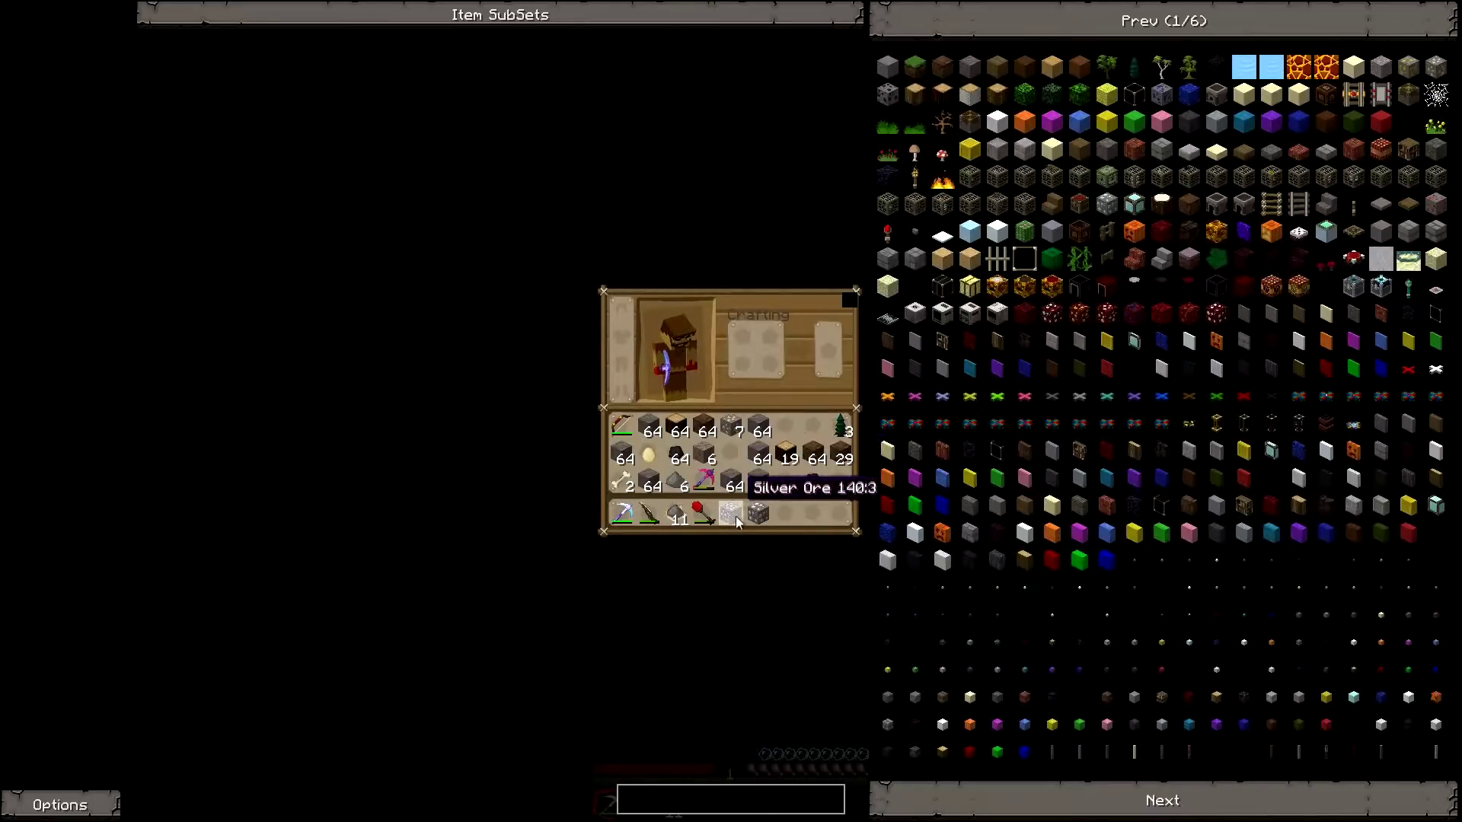
key("e")
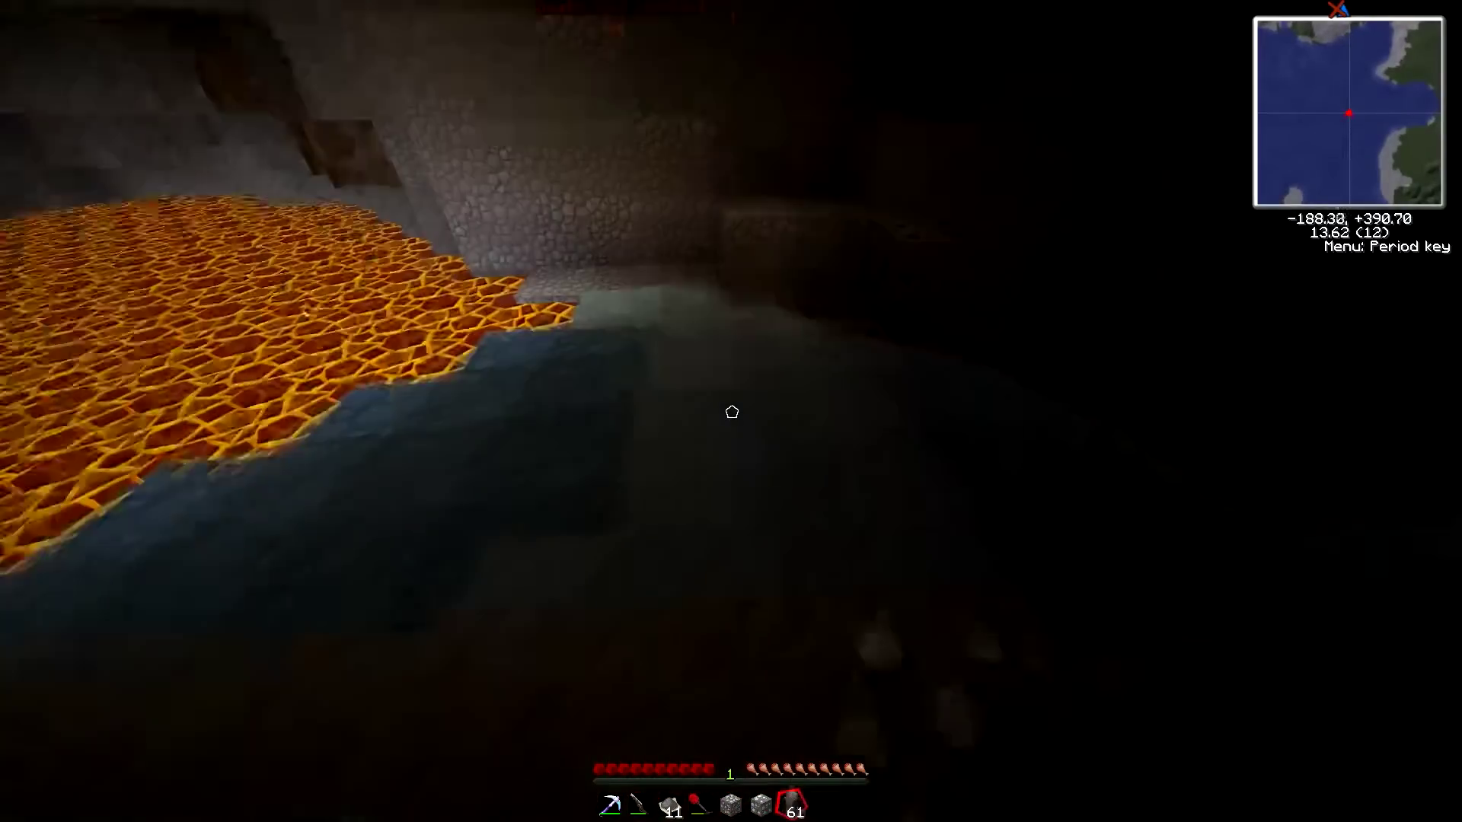
Place three stone blocks at the edge of the lava pool.
right_click(731, 411)
right_click(732, 411)
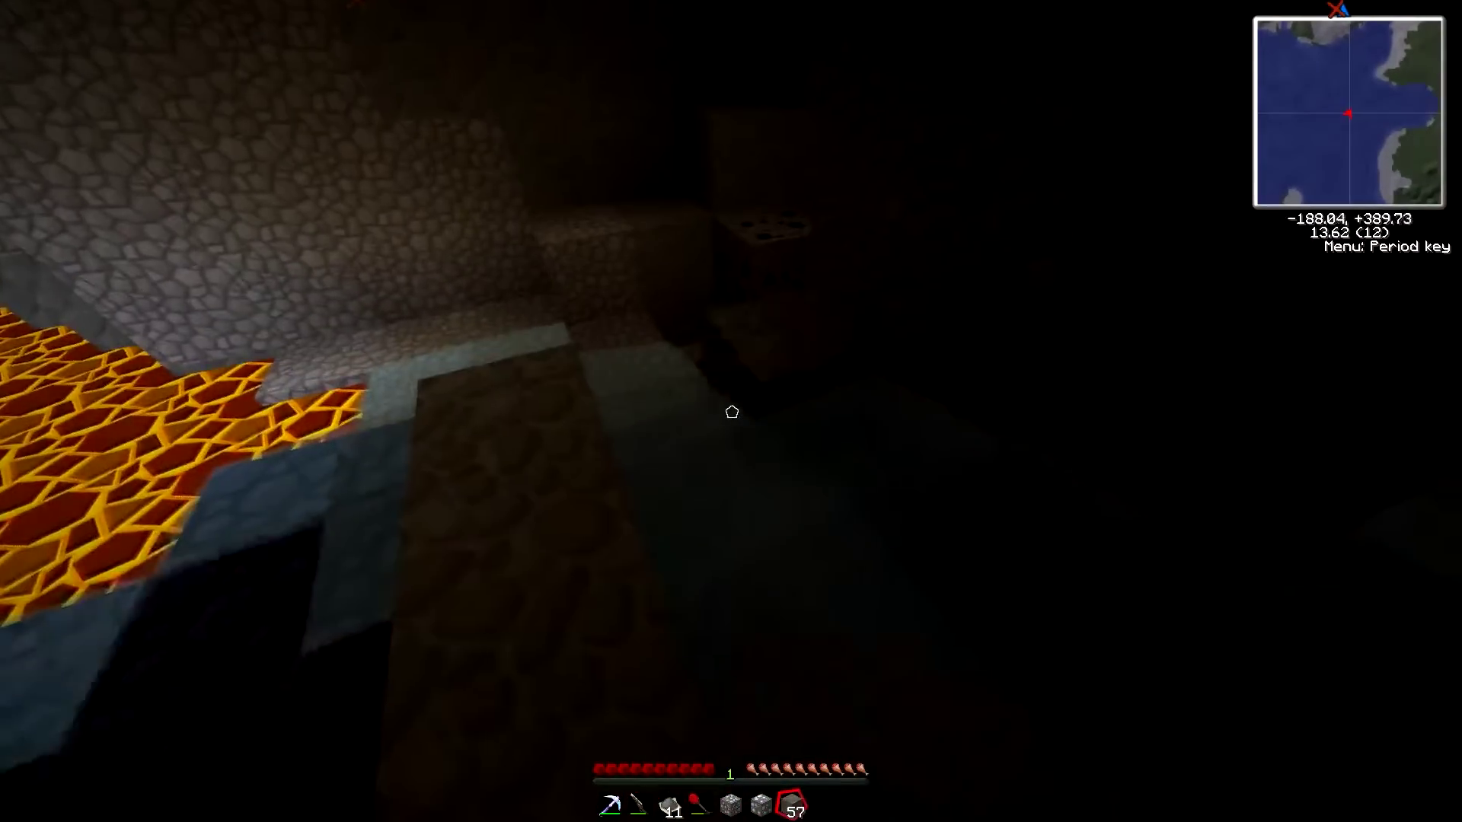
right_click(731, 411)
Switch to the diamond pickaxe in slot 1 and mine the obsidian below.
key("w")
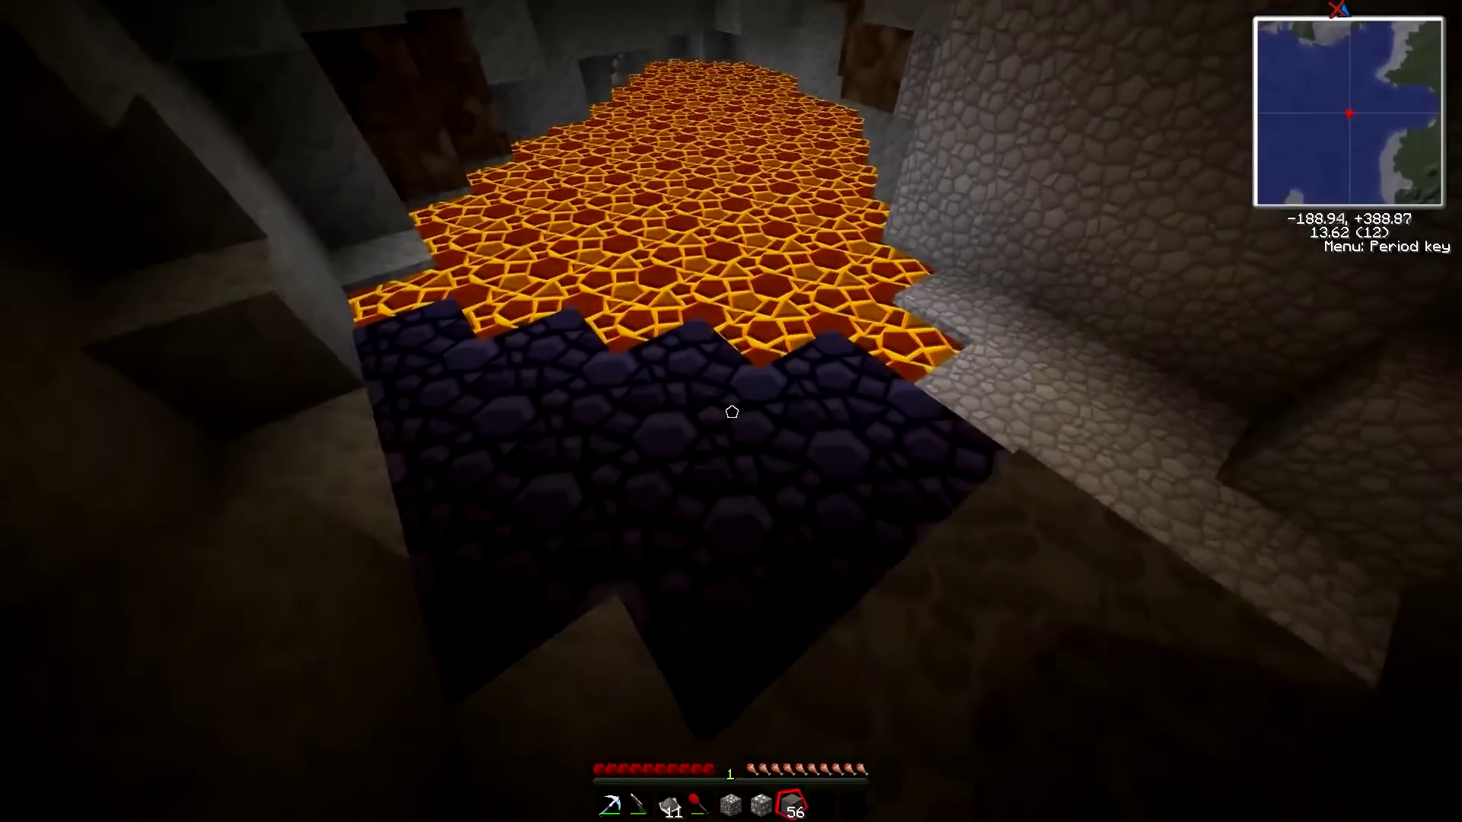
key("1")
key("w")
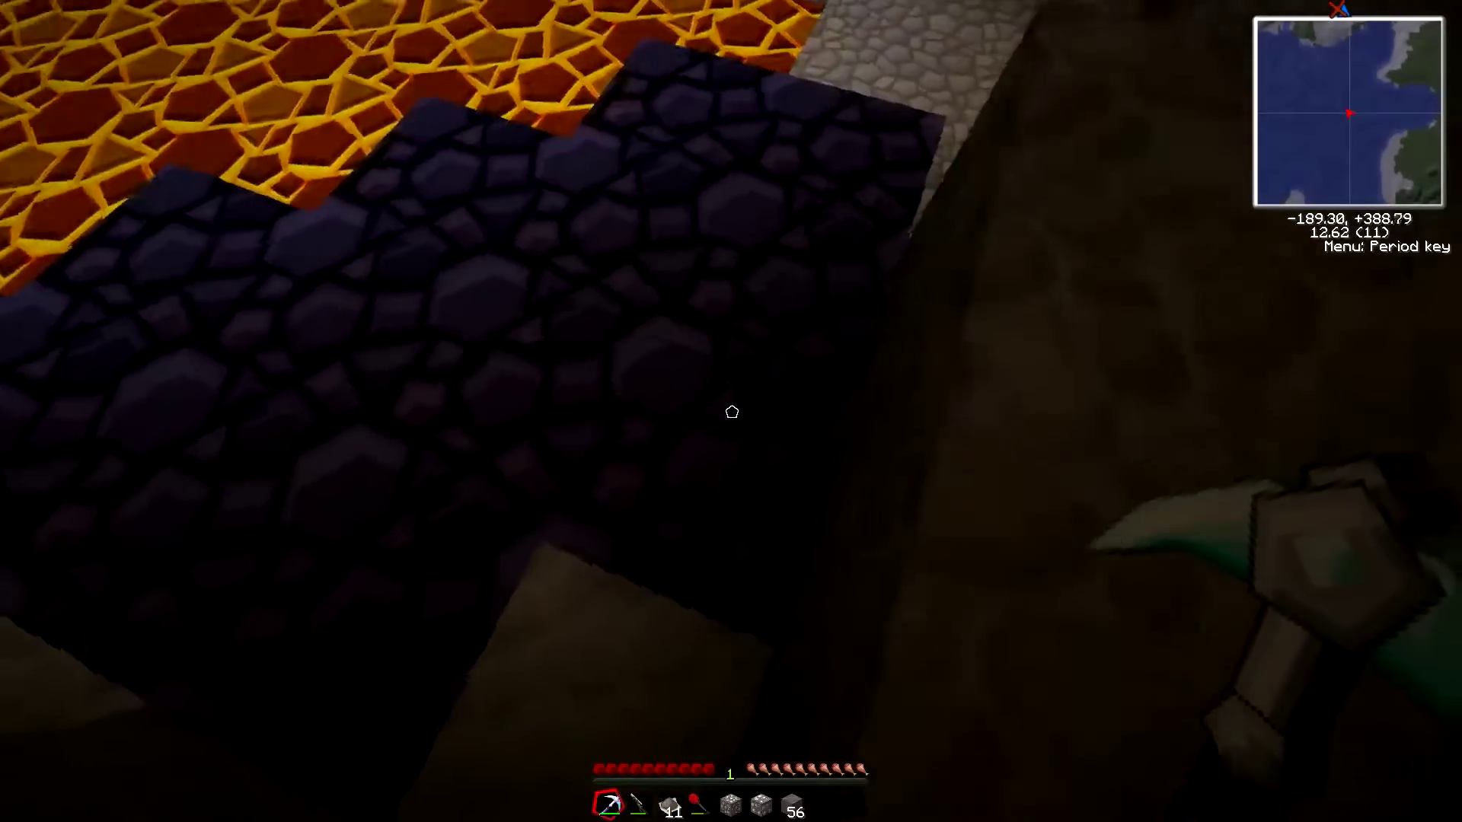
left_click(732, 412)
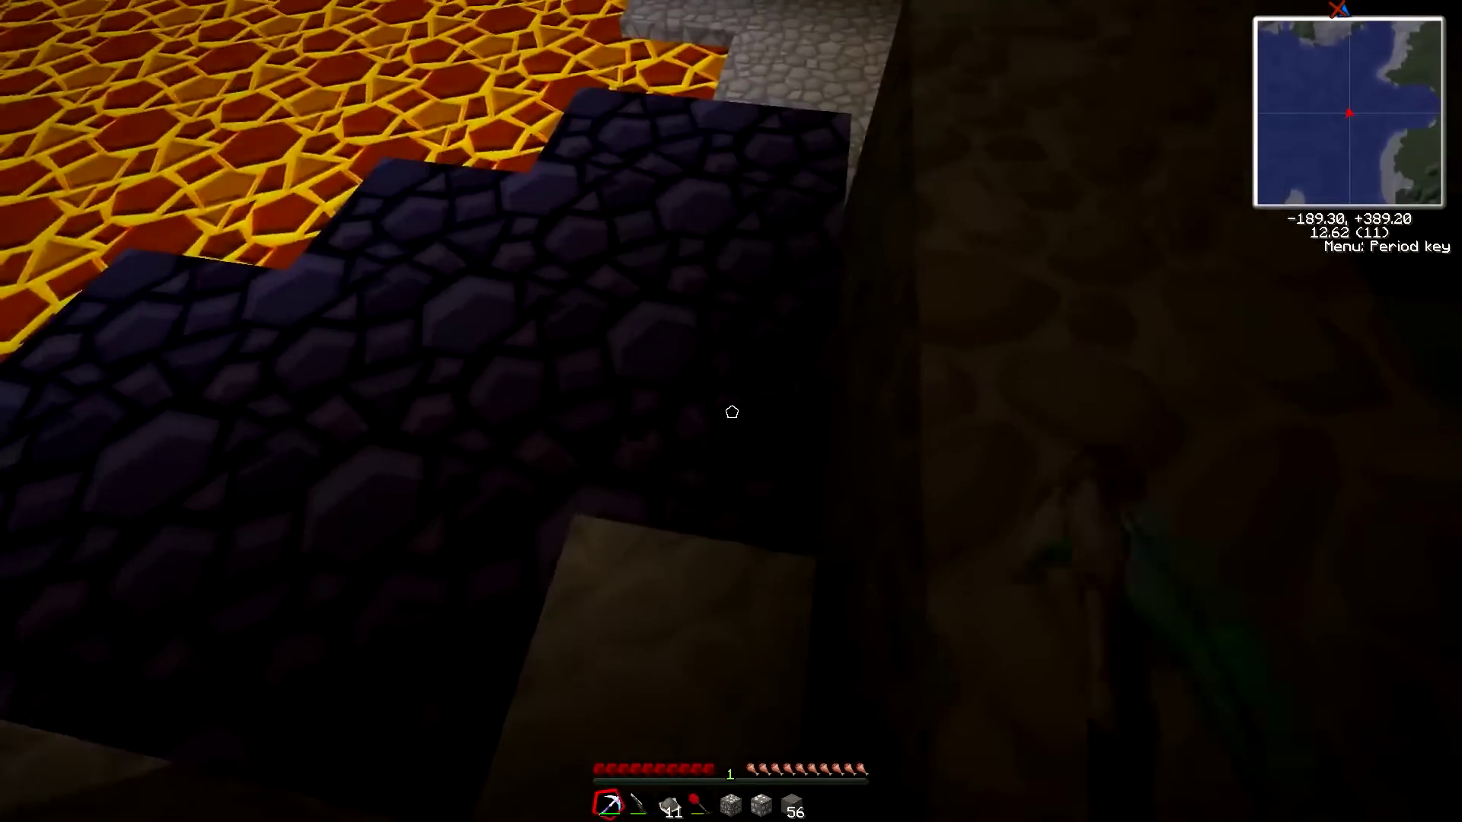
left_click_drag(732, 411, 732, 411)
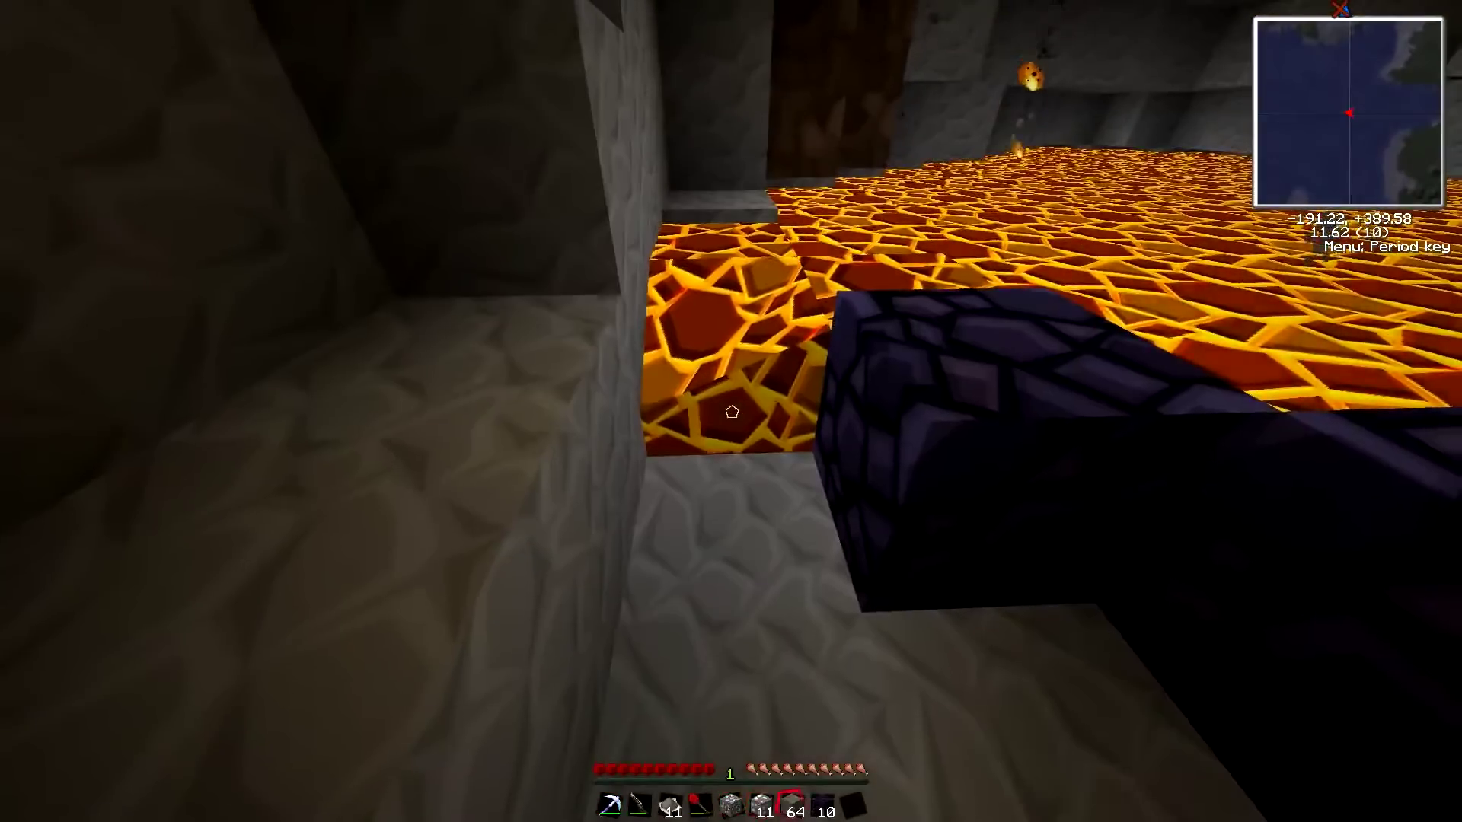
Mine the lake-edge obsidian, sealing exposed lava with cobblestone, for eleven obsidian.
right_click(731, 411)
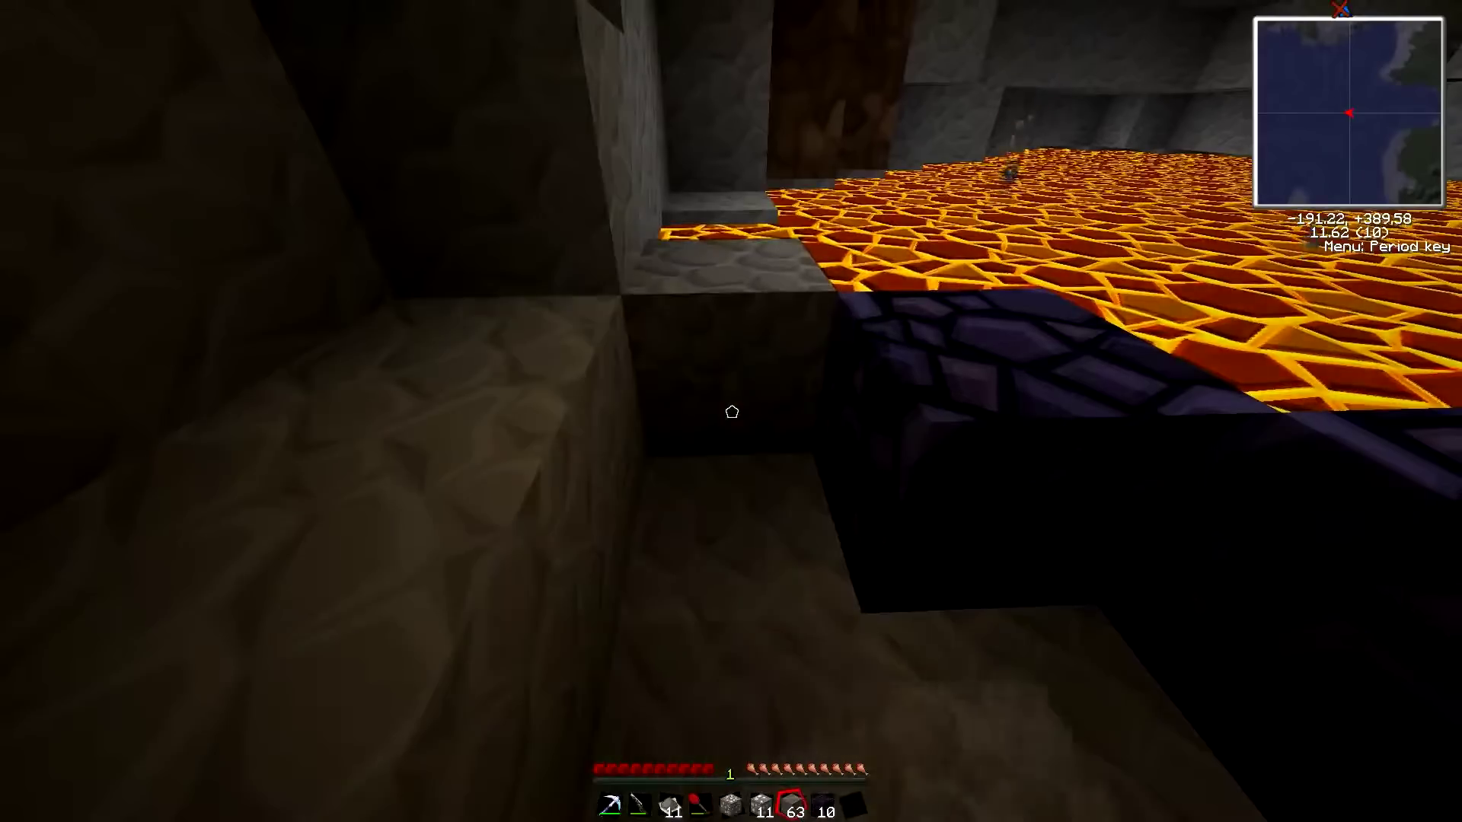
scroll(732, 411, "down", 1)
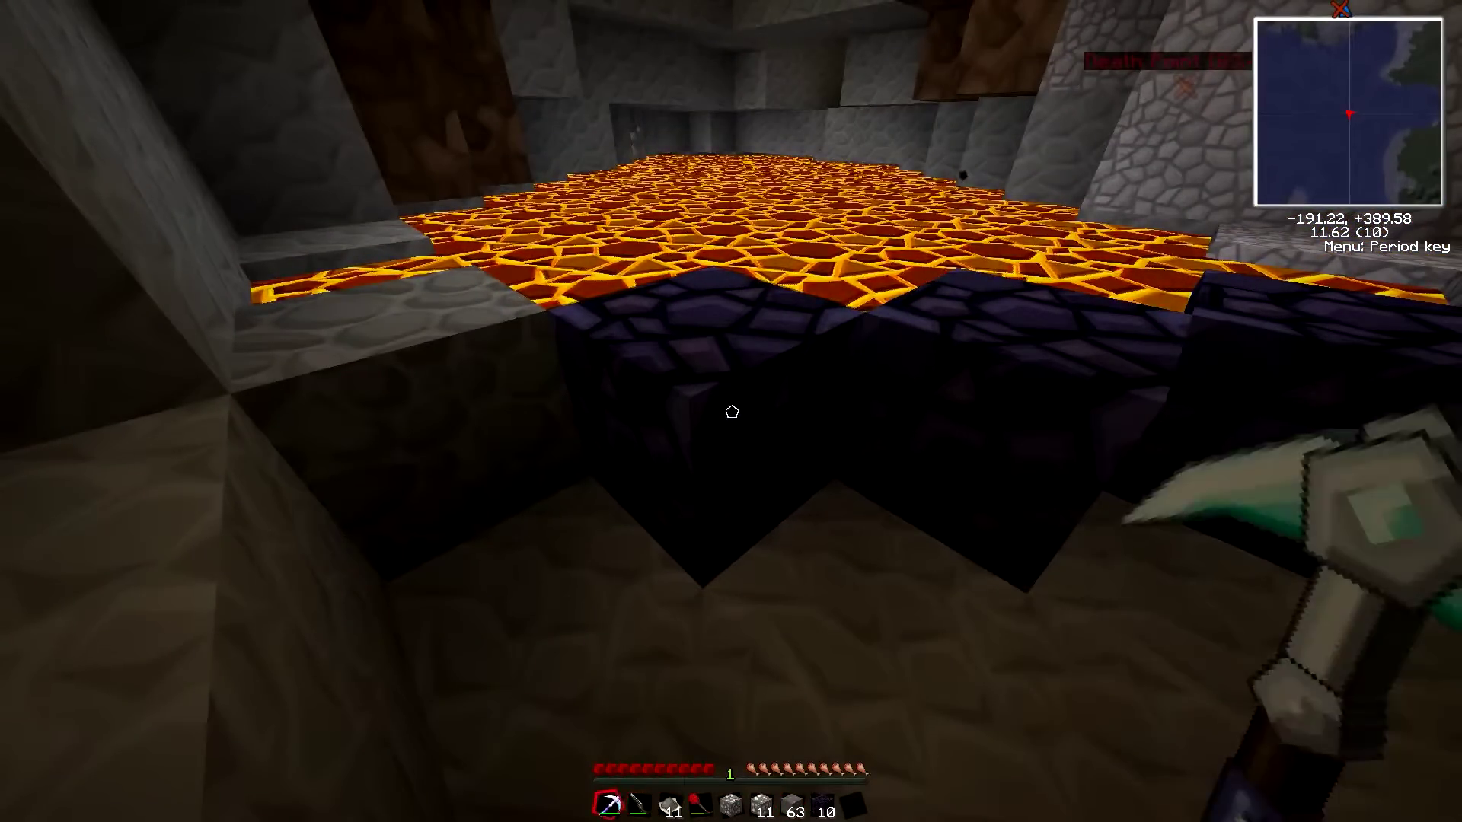
left_click_drag(732, 411, 732, 411)
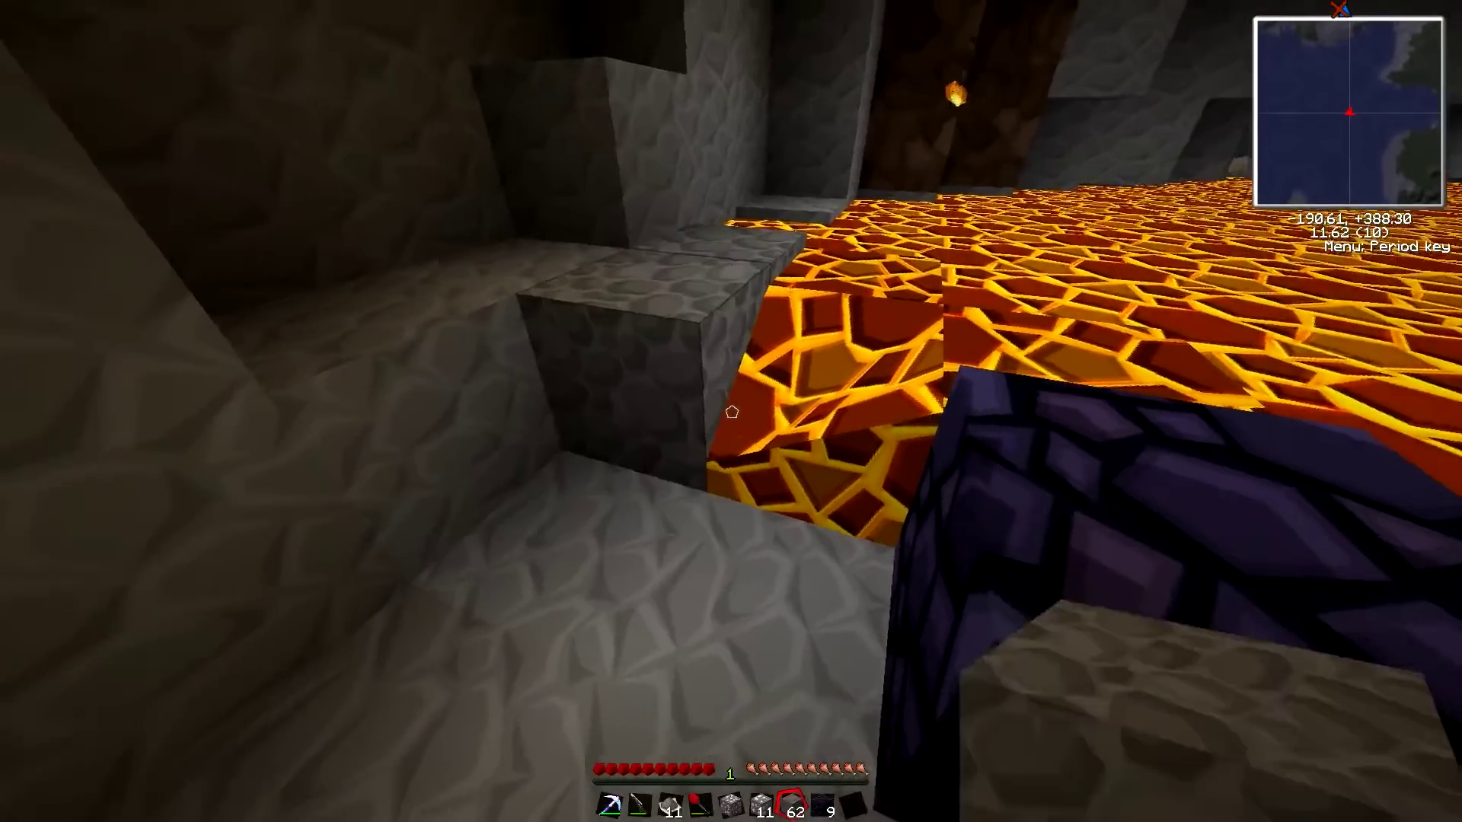
right_click(732, 412)
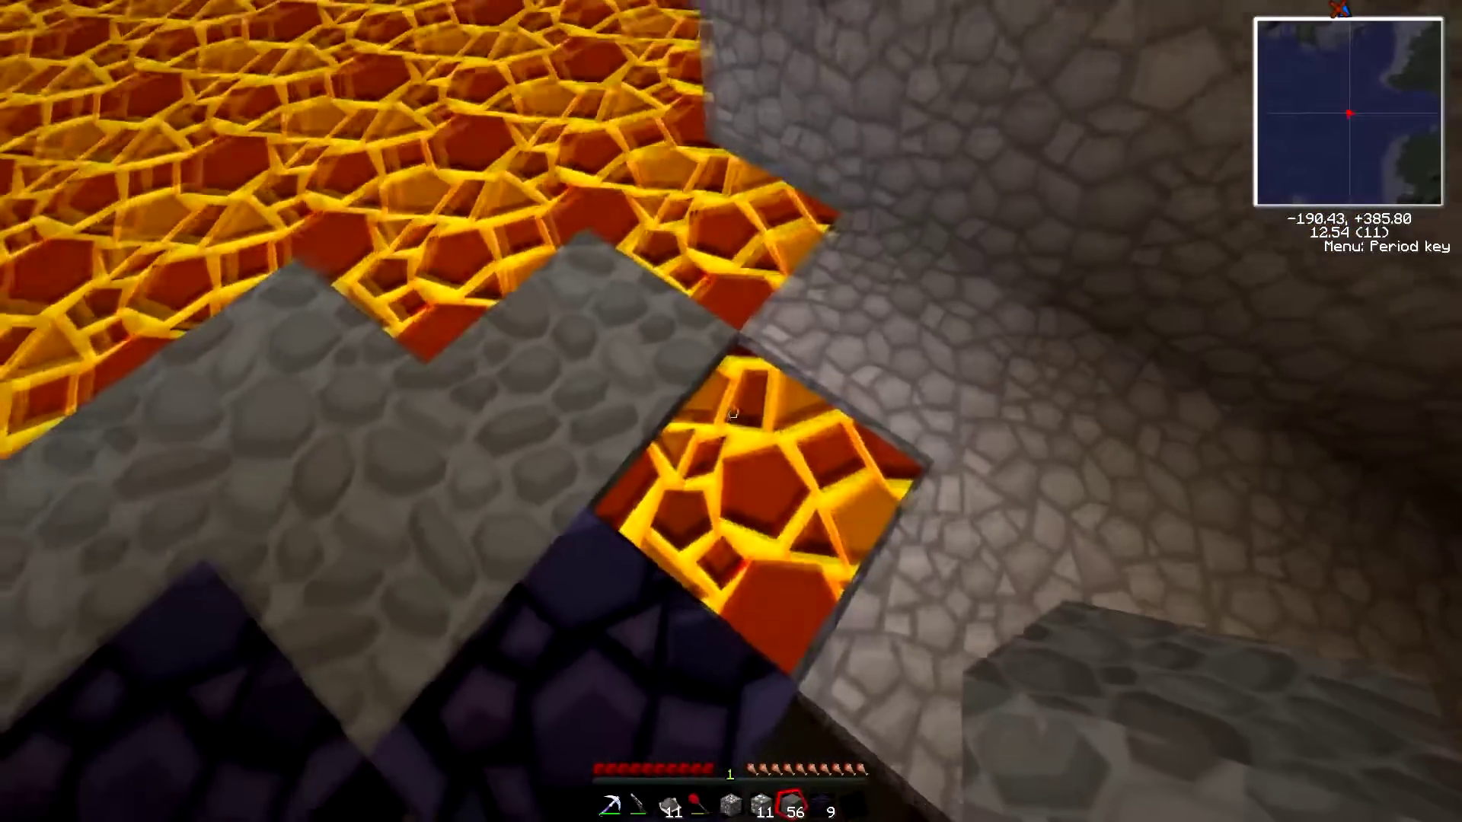
right_click(732, 411)
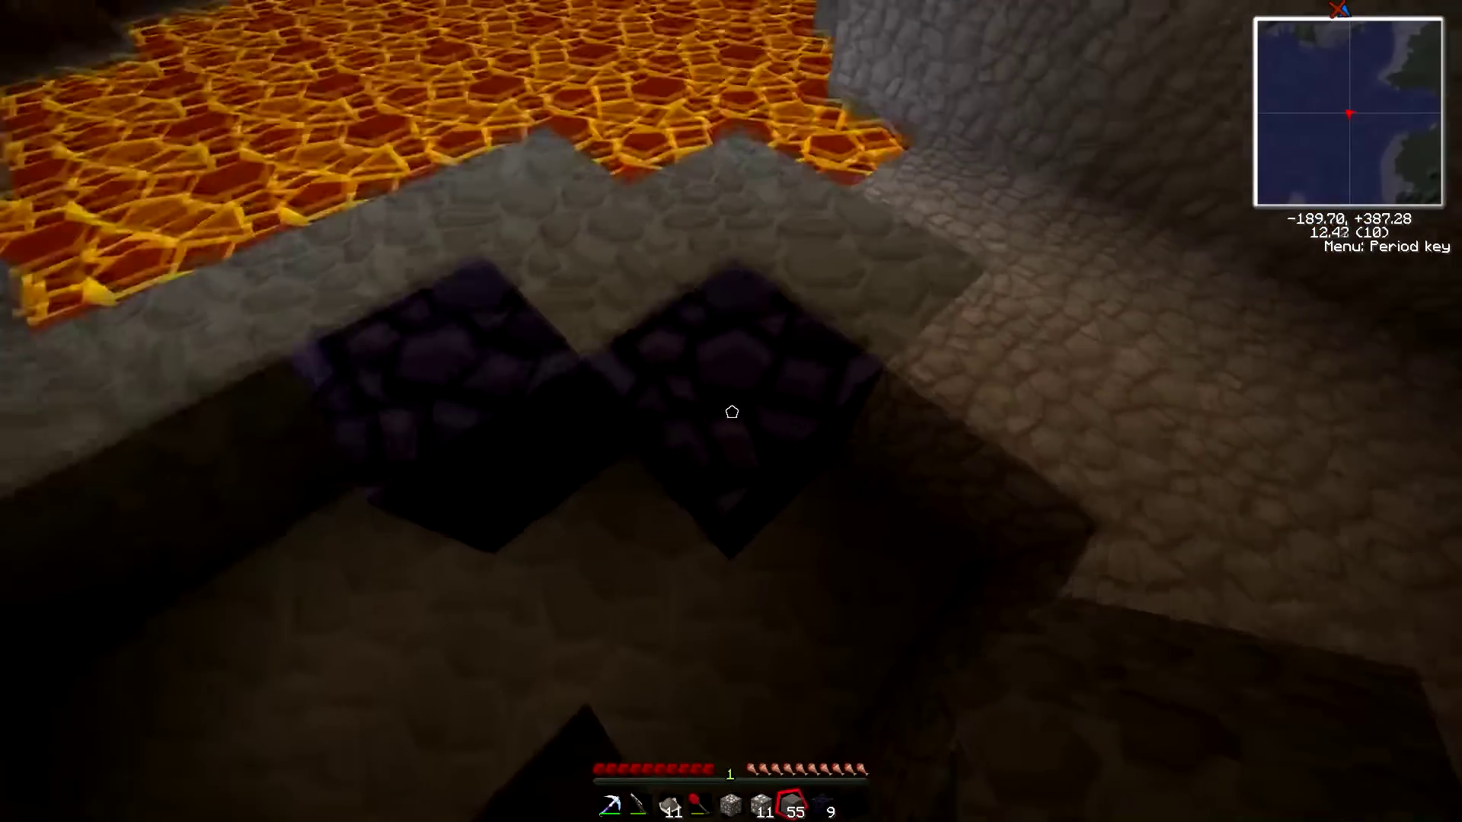
scroll(731, 411, "up", 2)
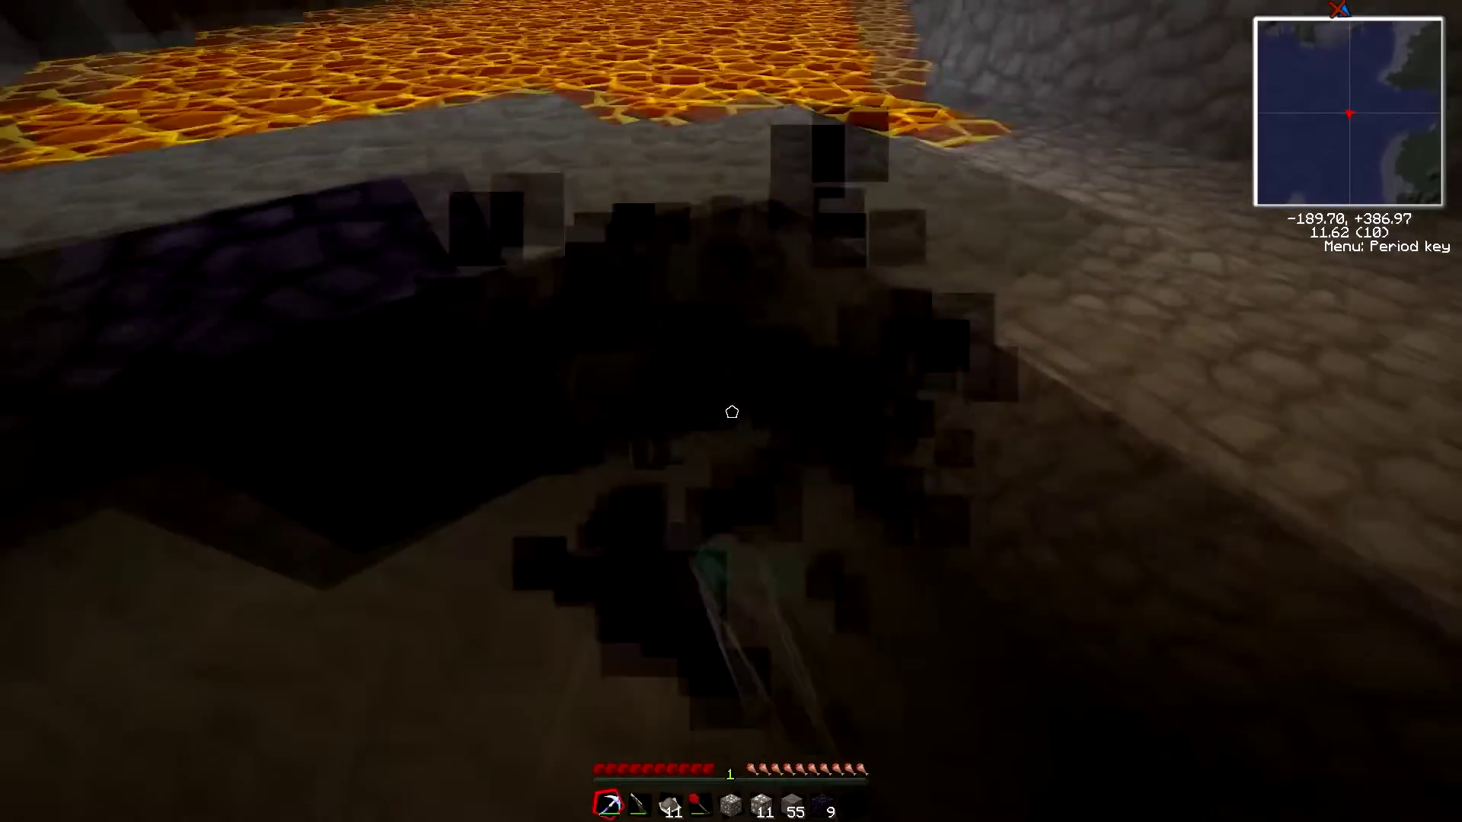
left_click(732, 412)
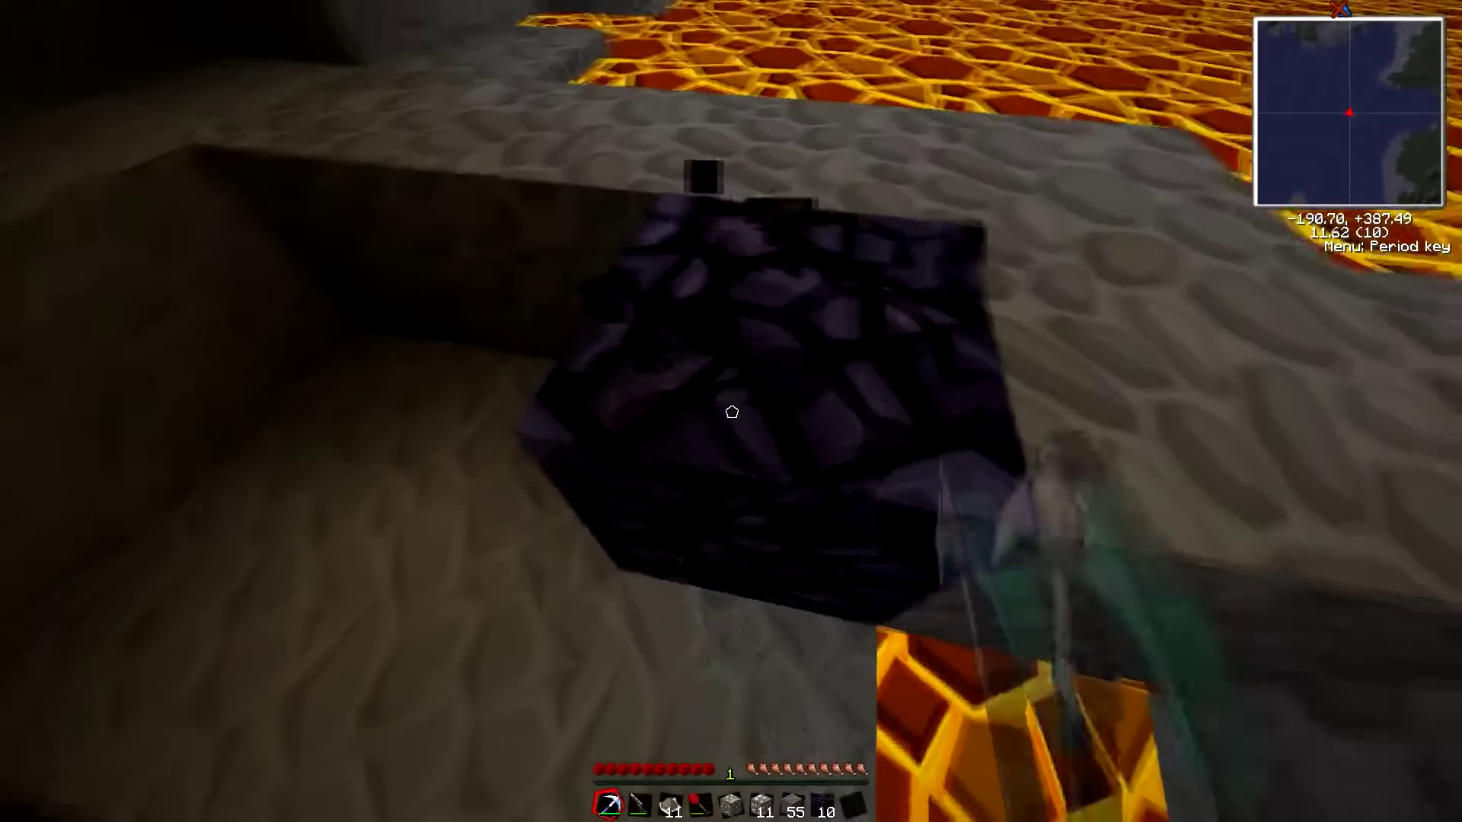
left_click(731, 411)
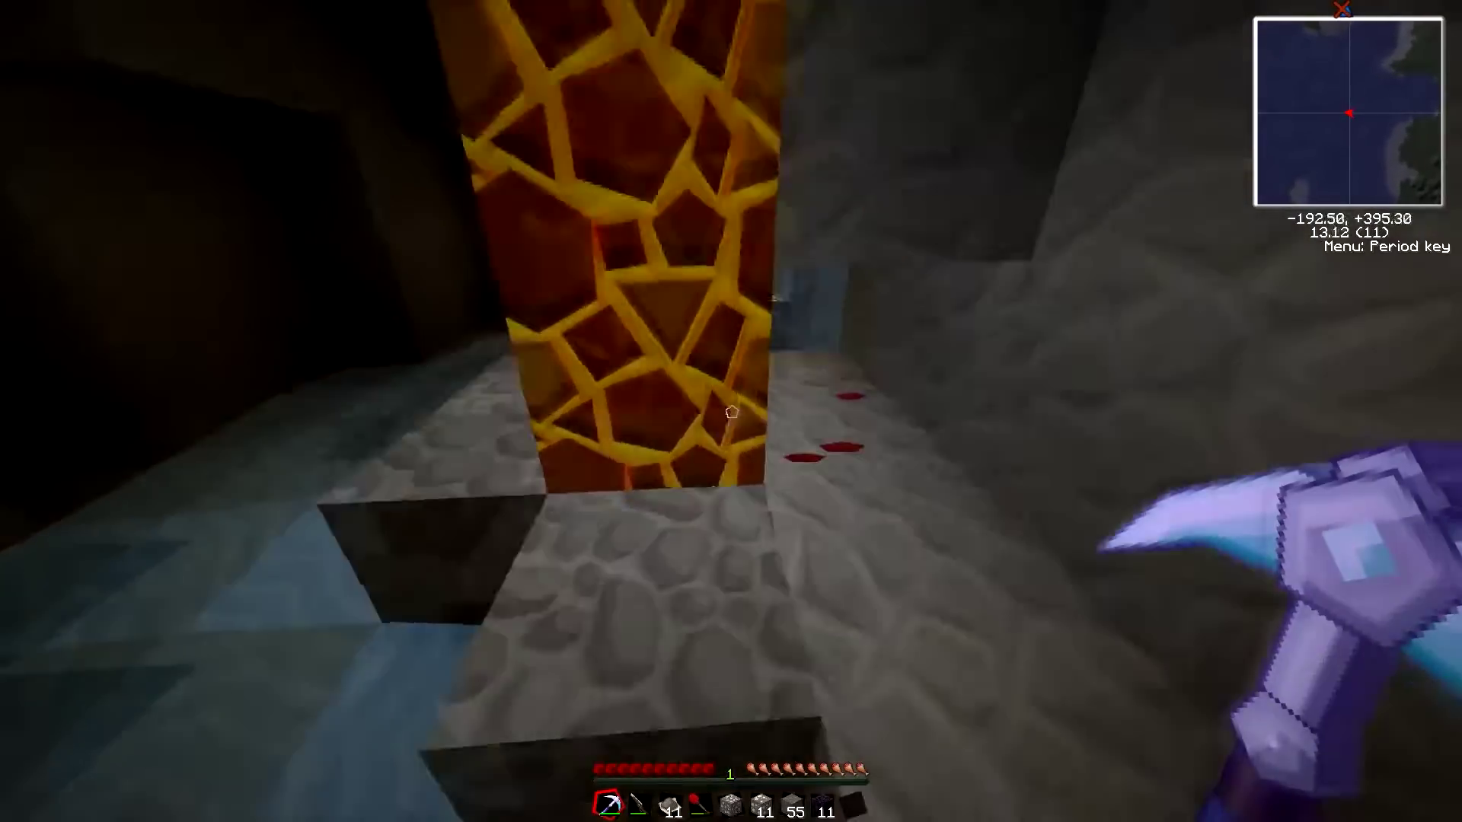
Break the stone around the lava column and place cobblestone near the water.
left_click(732, 411)
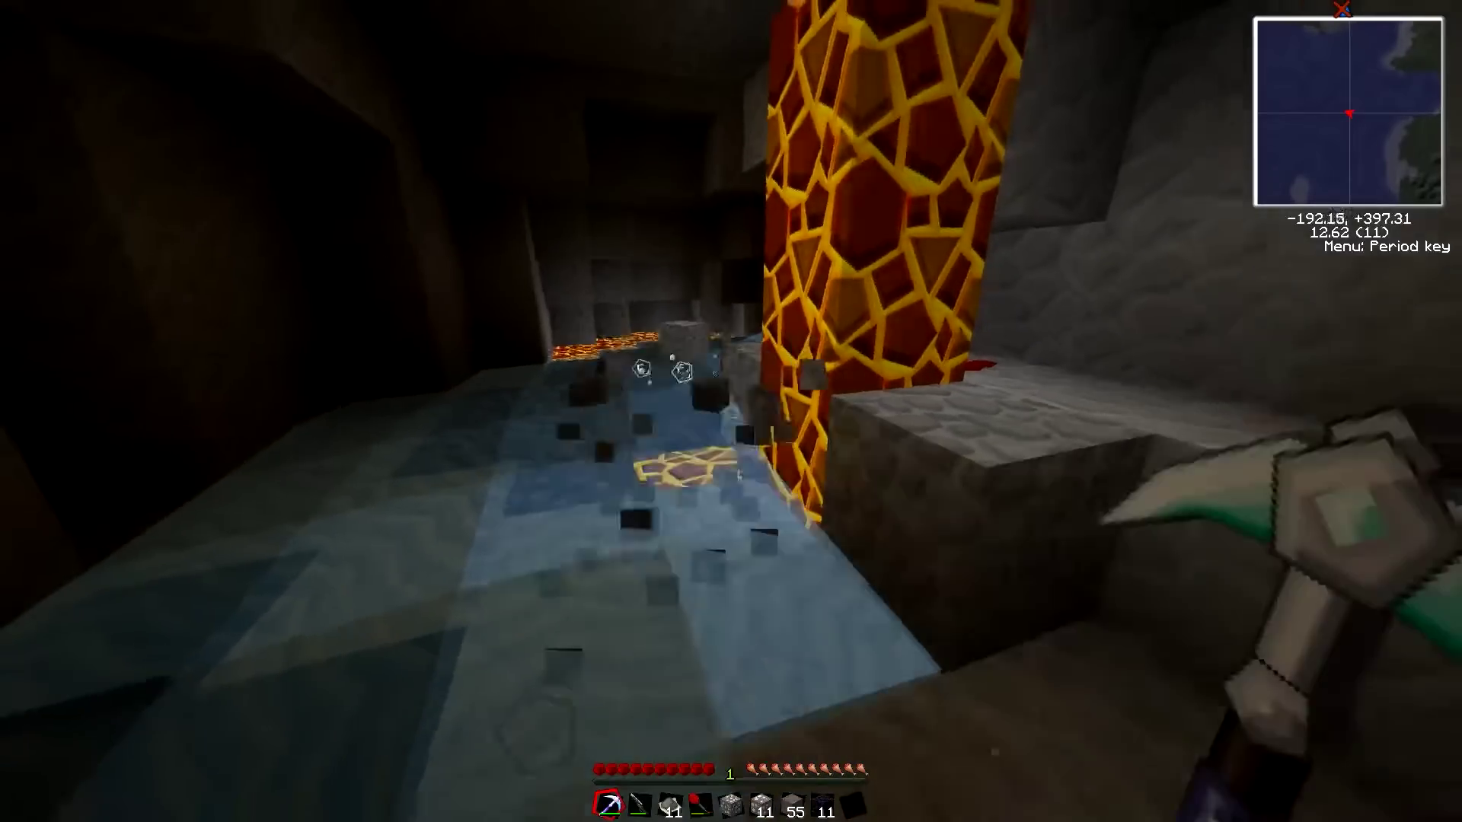
left_click(731, 412)
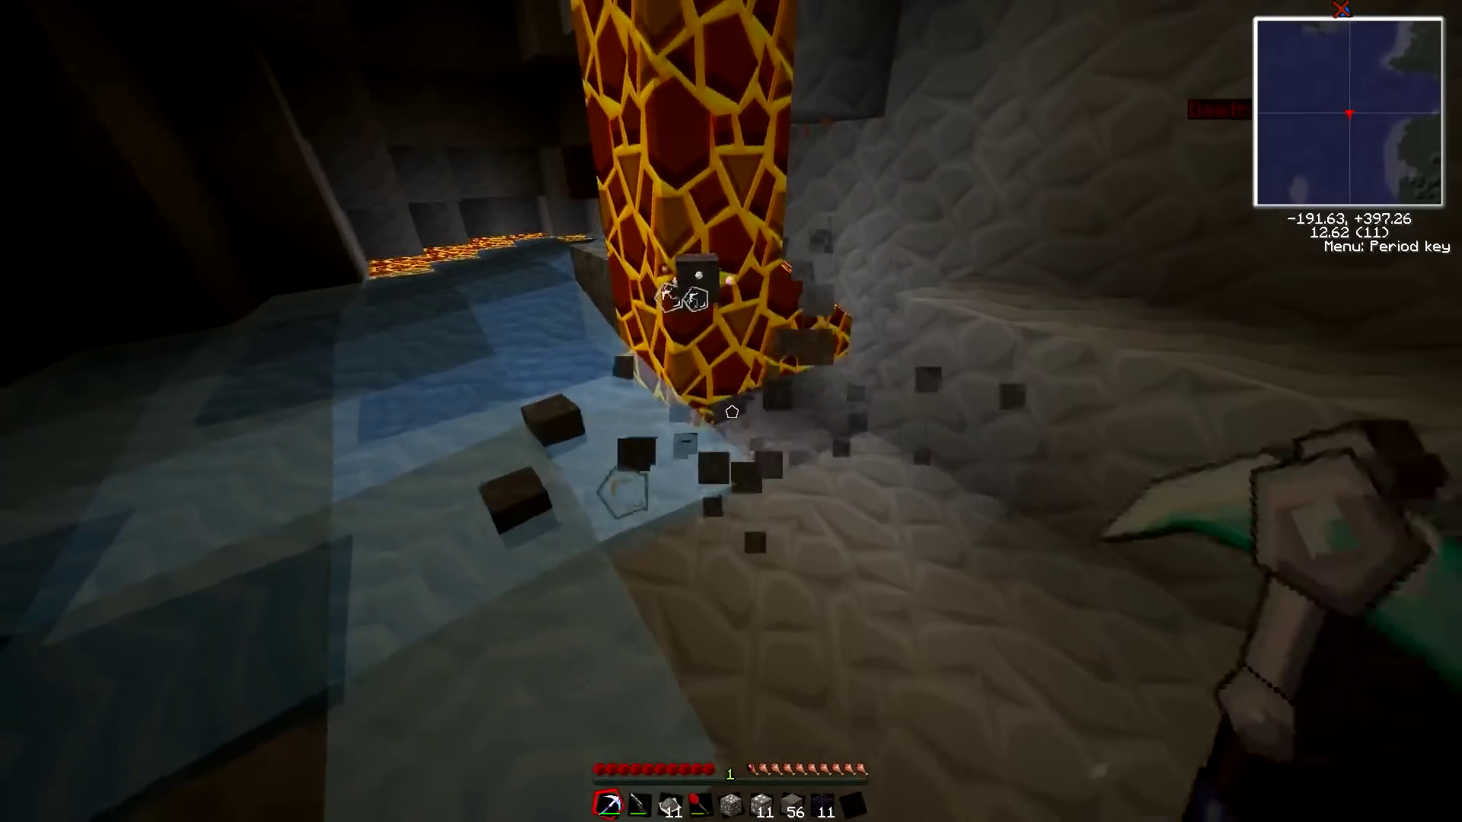
left_click(731, 411)
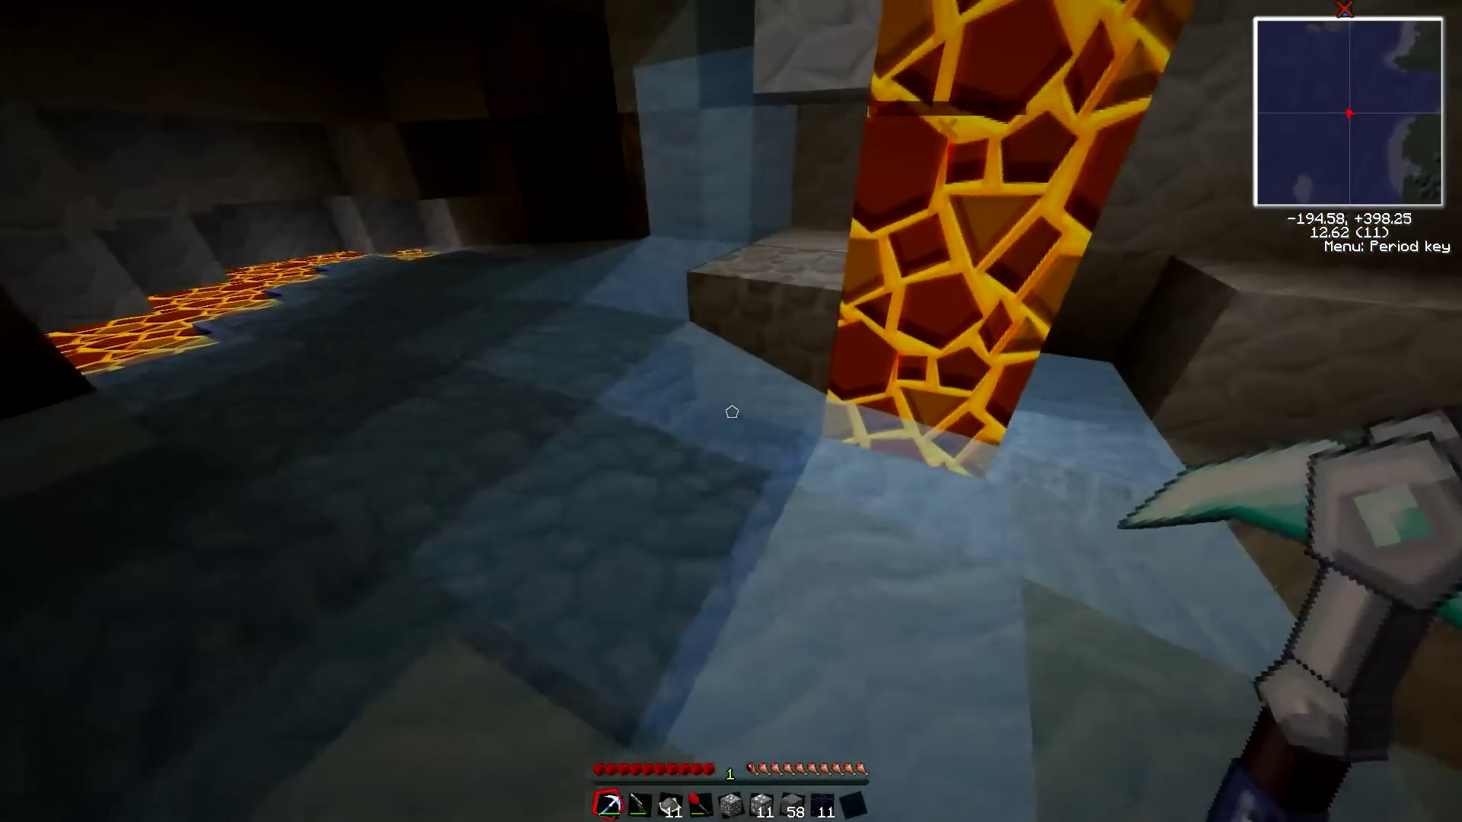
scroll(732, 411, "down", 3)
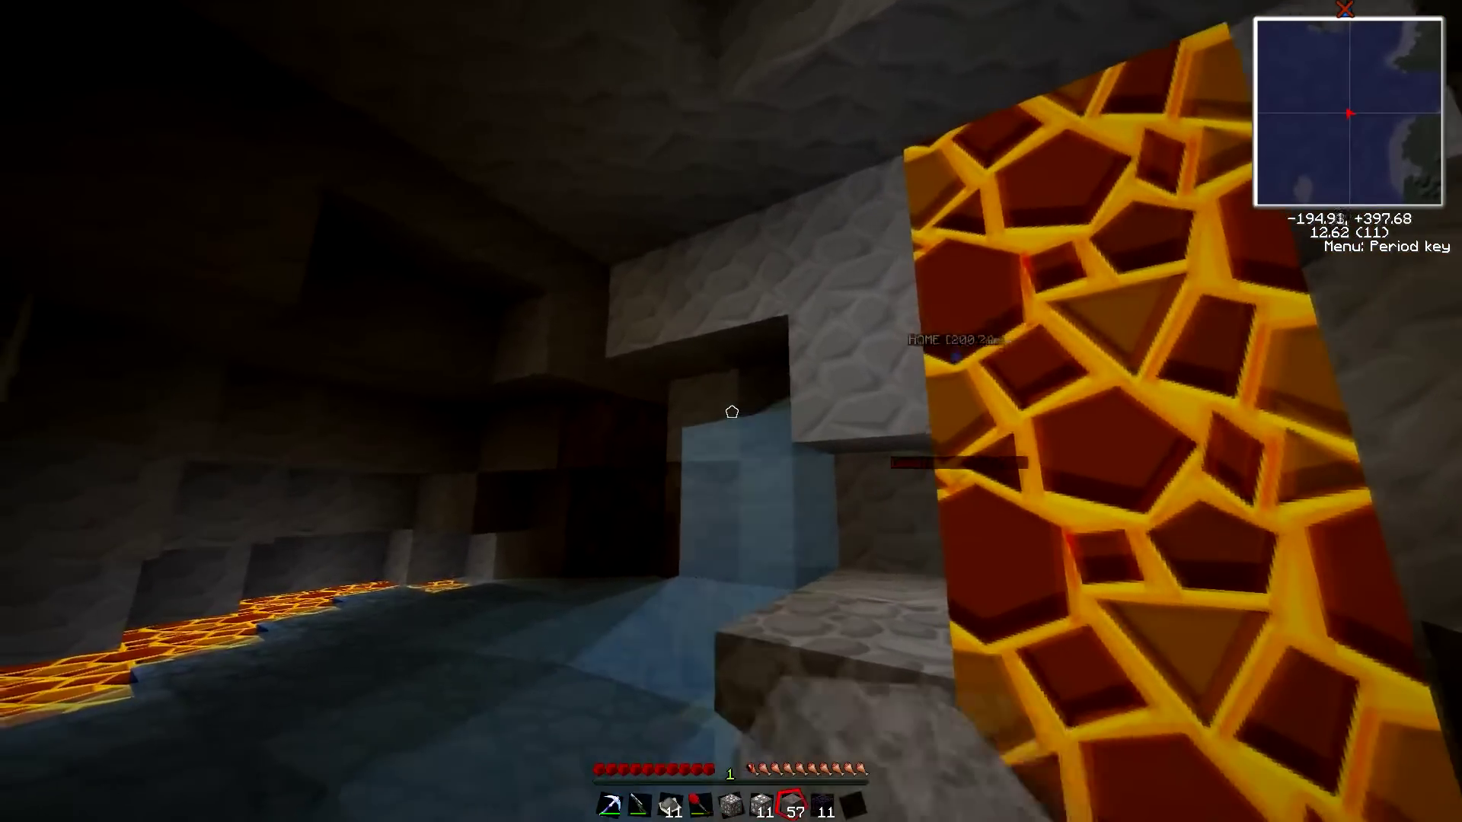
right_click(731, 412)
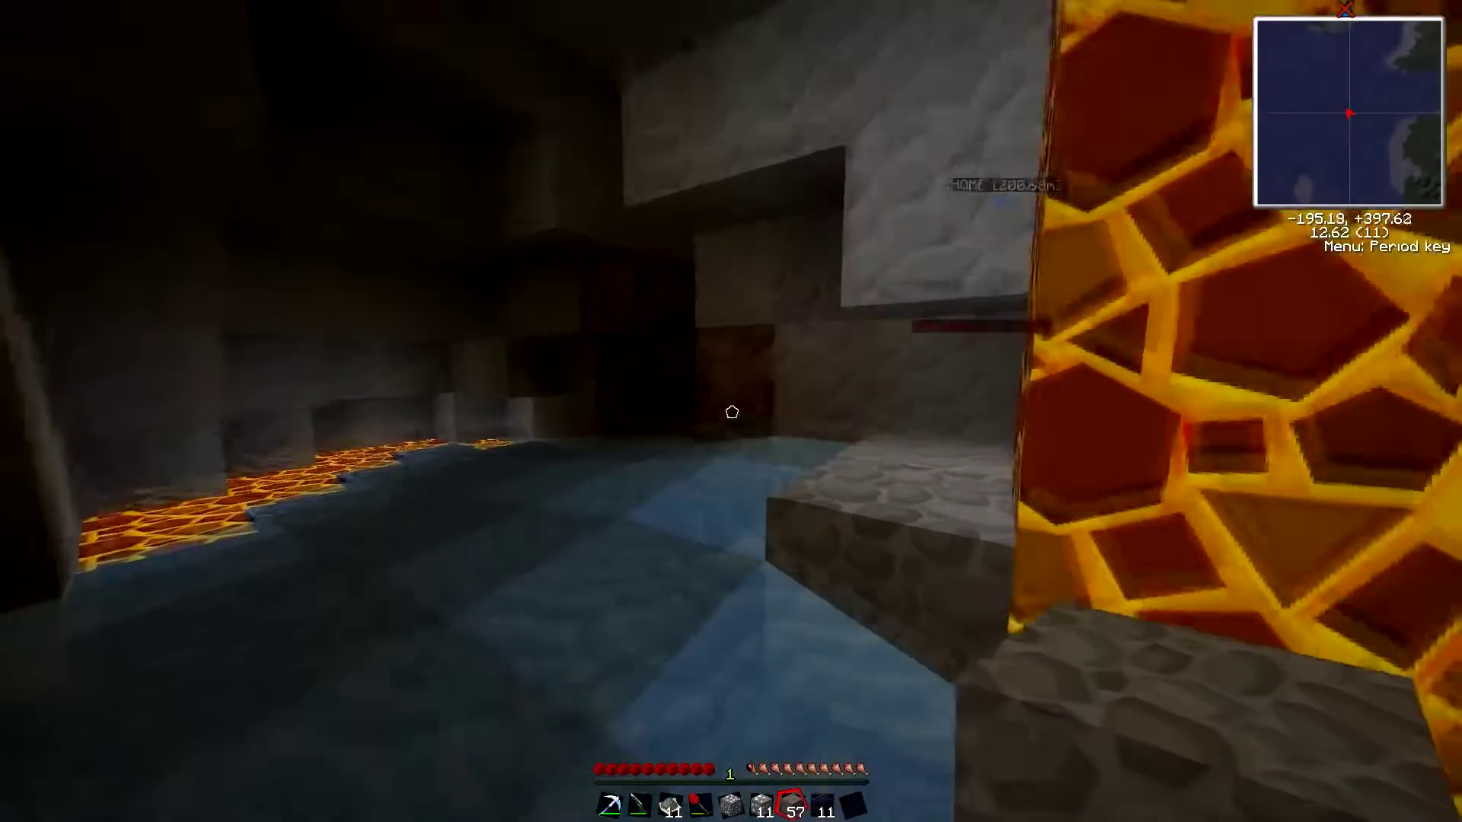
scroll(732, 411, "up", 5)
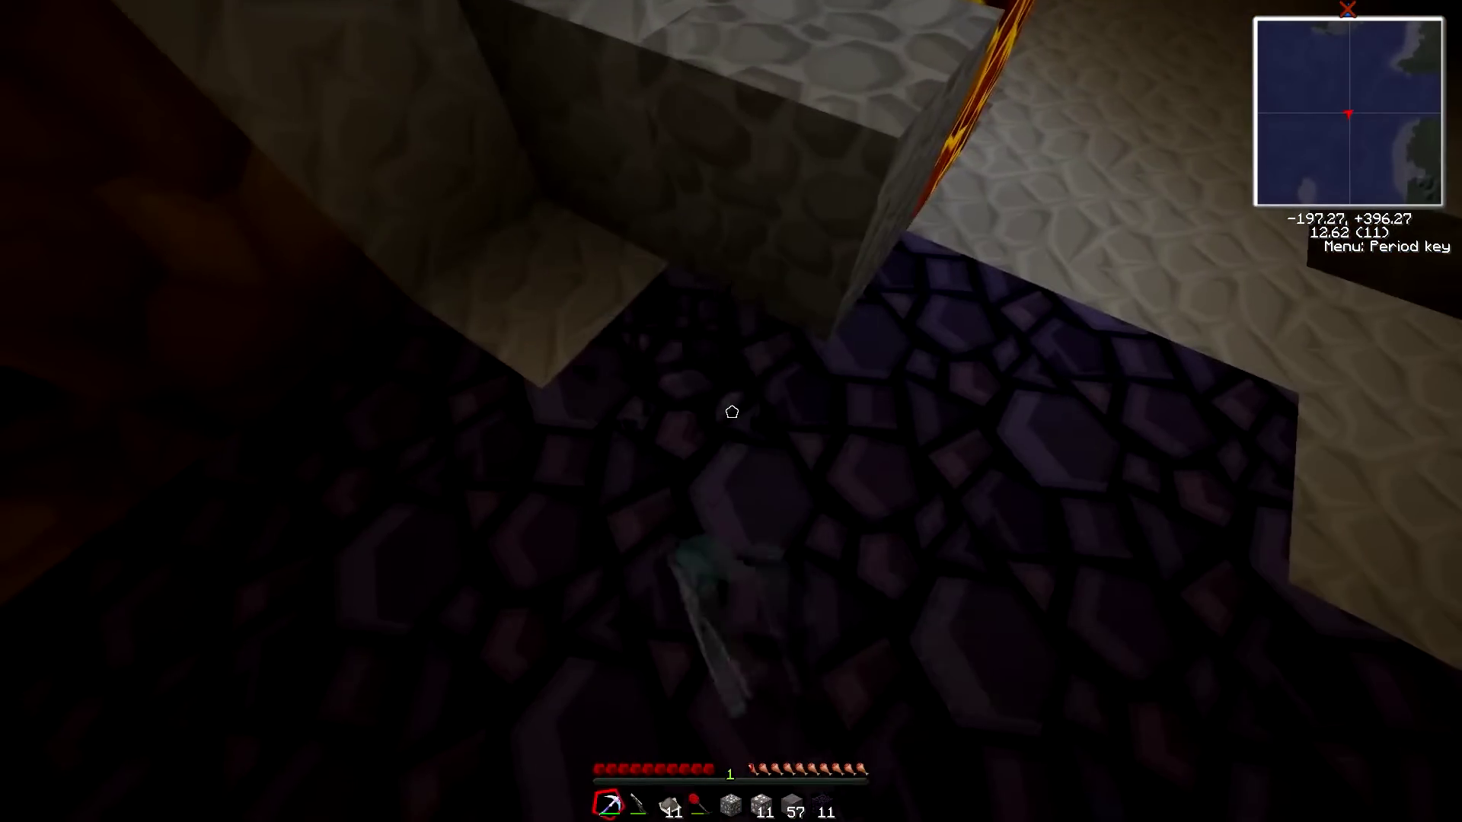
Mine an obsidian floor block and plug the lava hole beneath it with obsidian.
left_click_drag(731, 411, 731, 411)
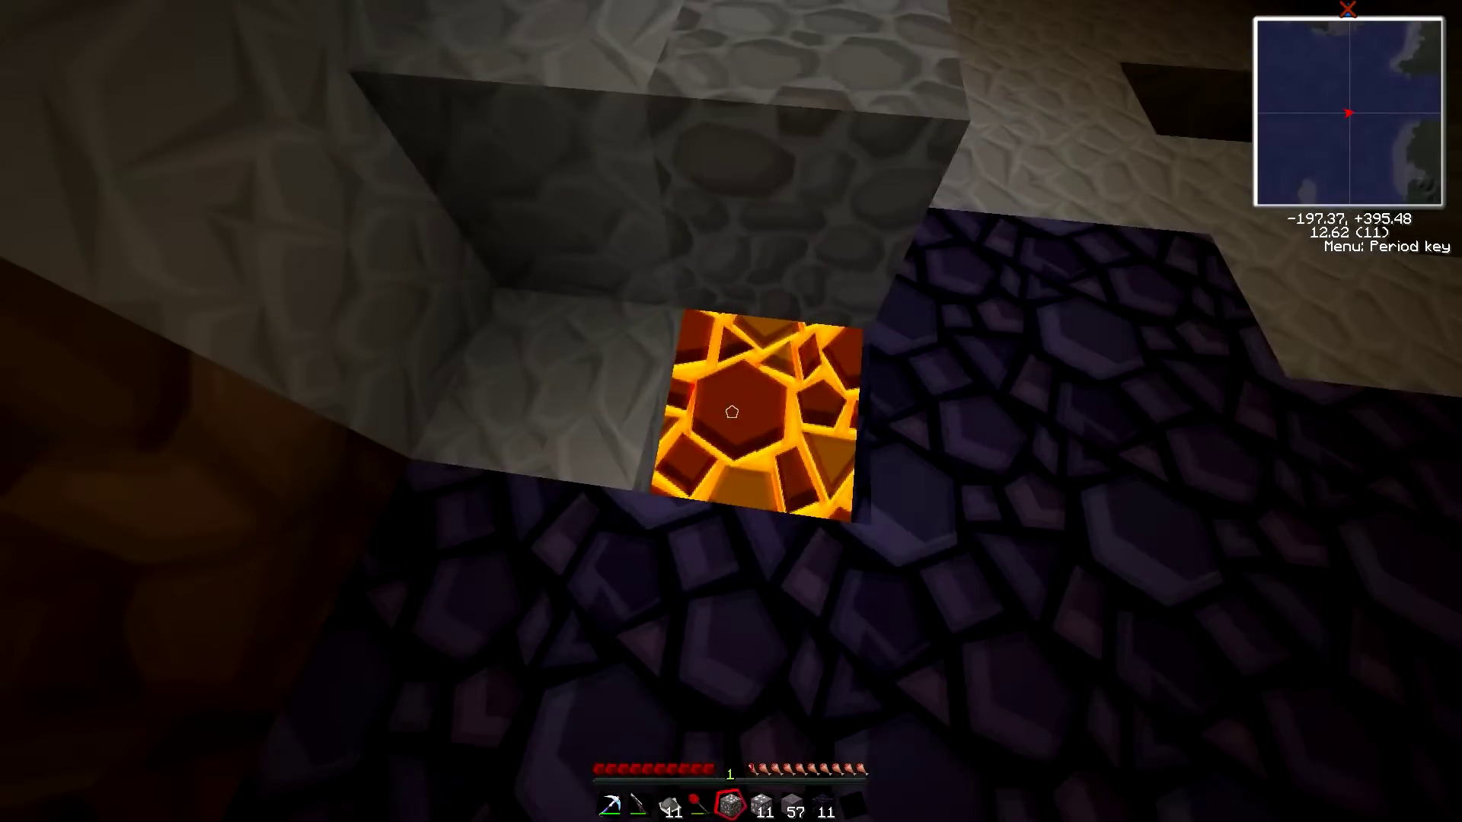
key("5")
right_click(731, 412)
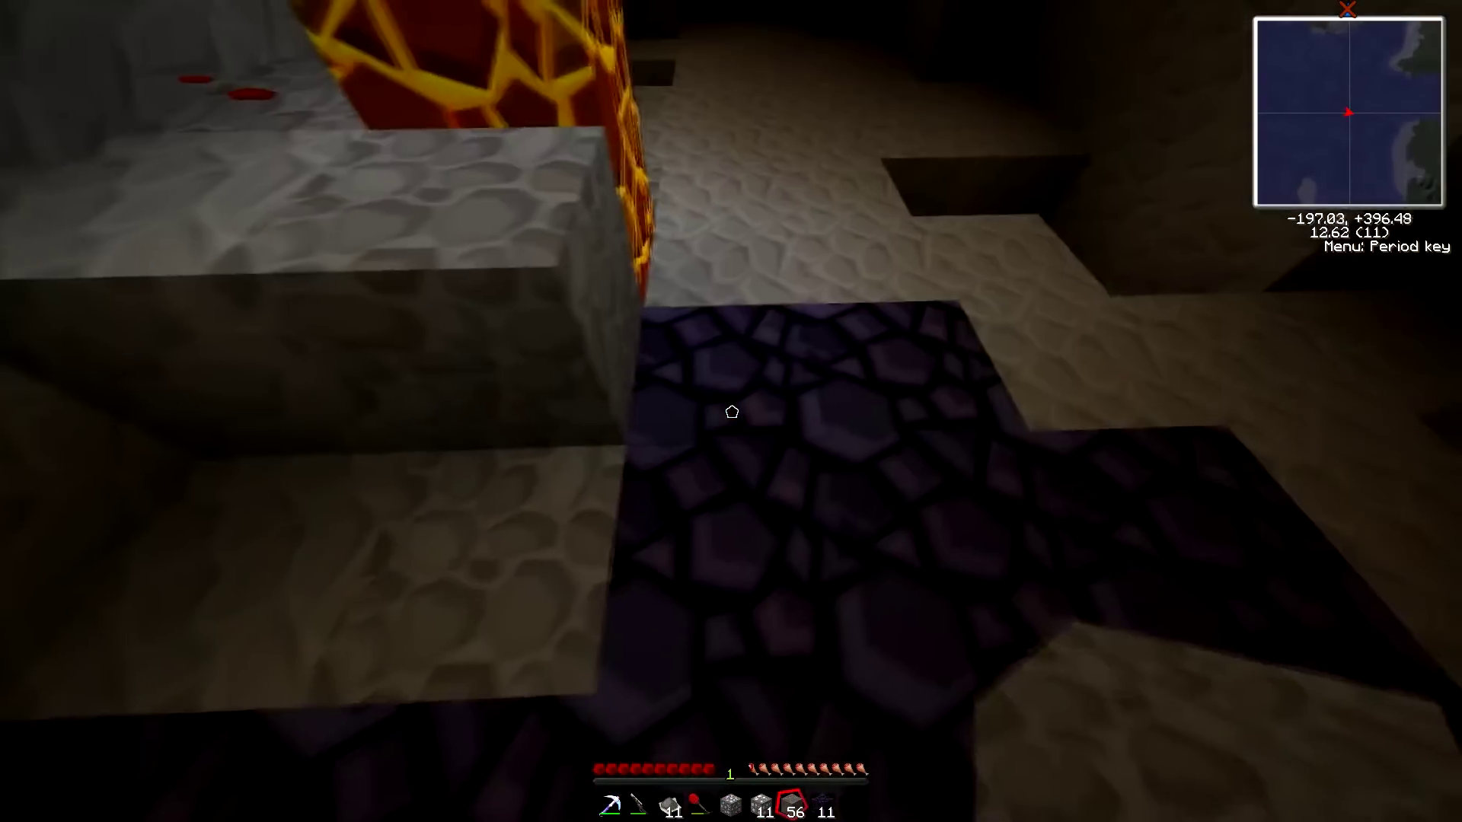
key("1")
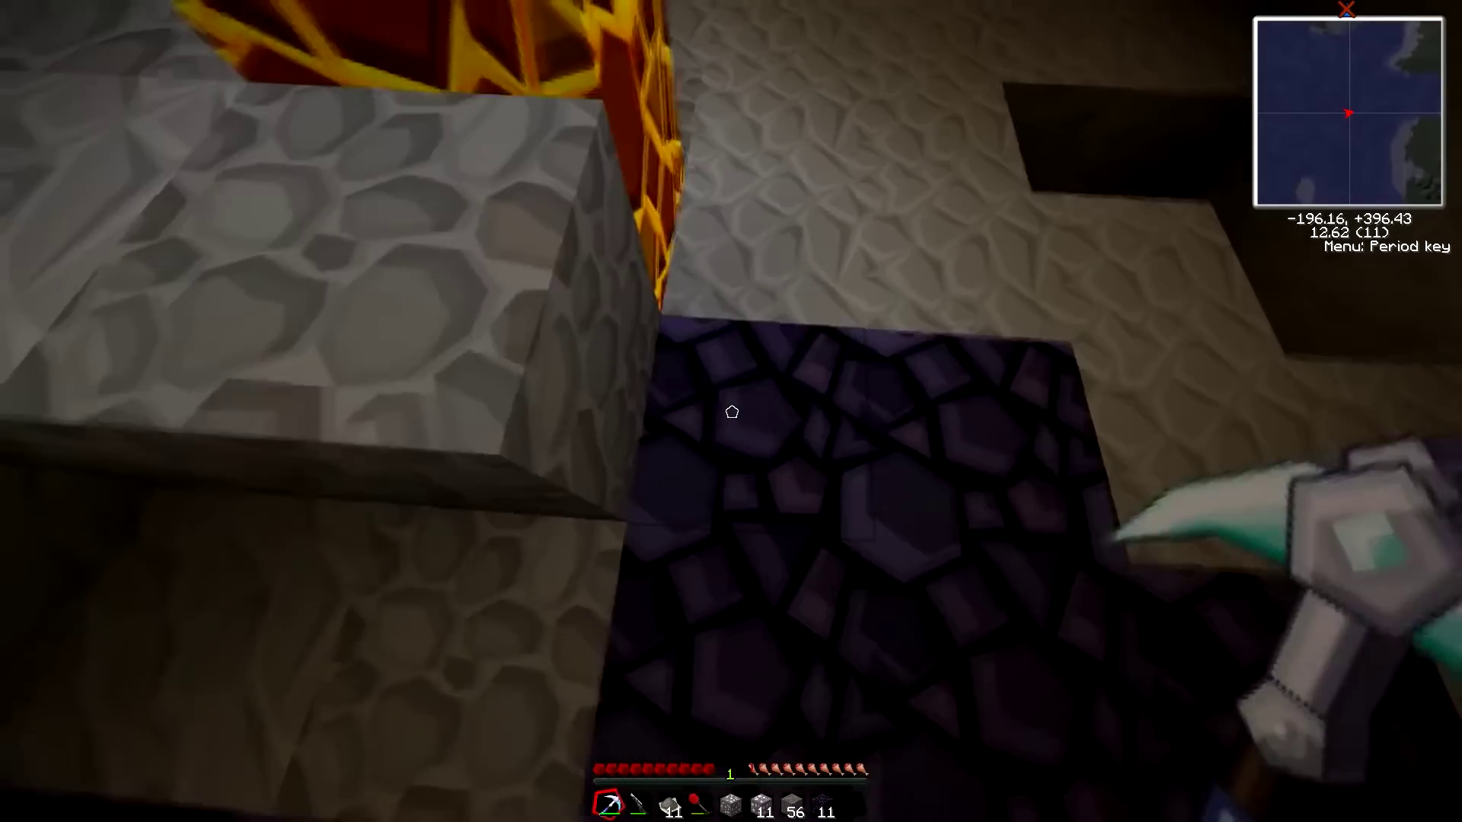
Mine more floor obsidian, plugging another lava hole, reaching 29 obsidian.
left_click_drag(731, 411, 731, 412)
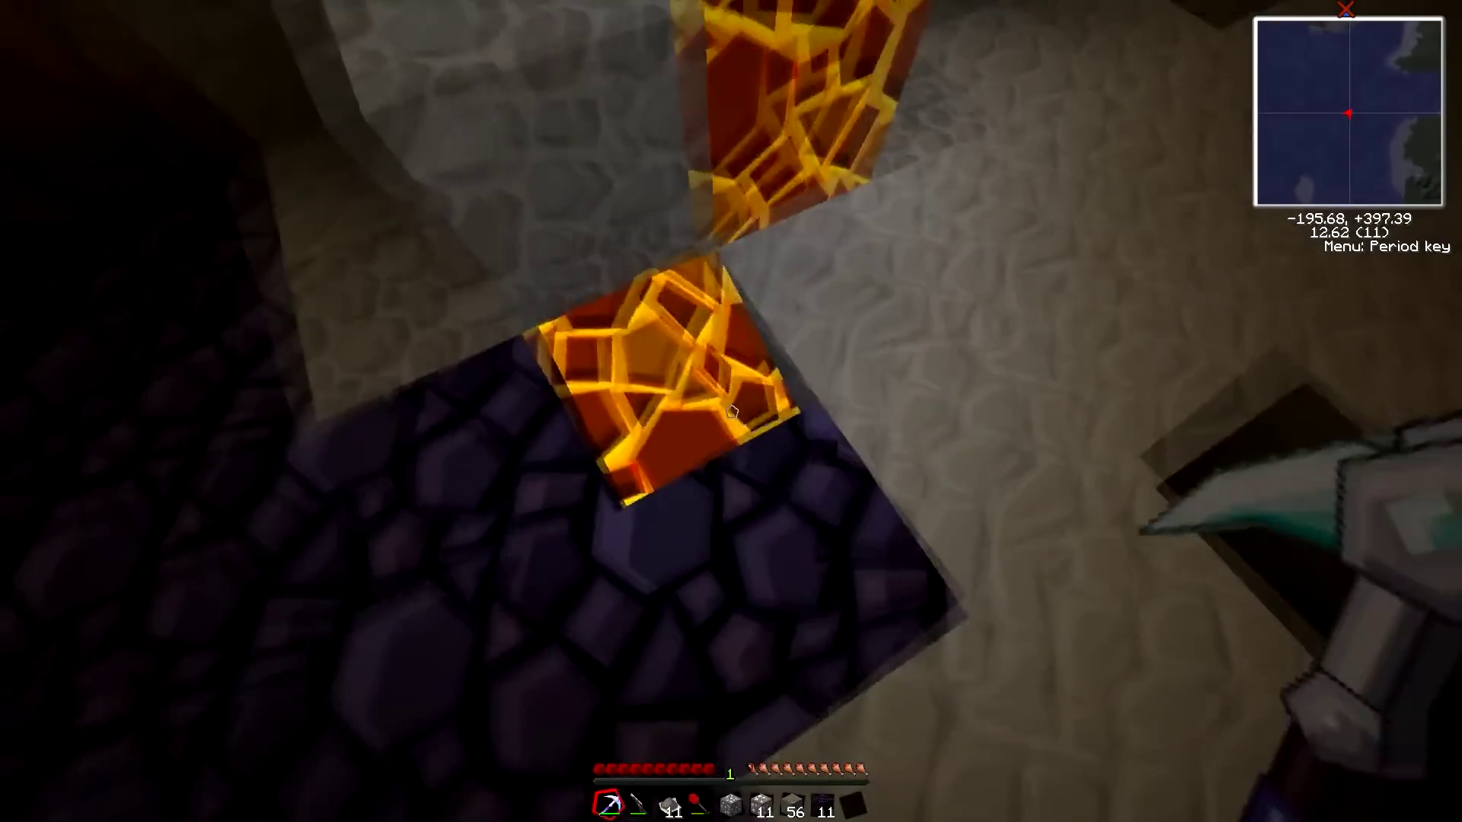
key("5")
right_click(731, 411)
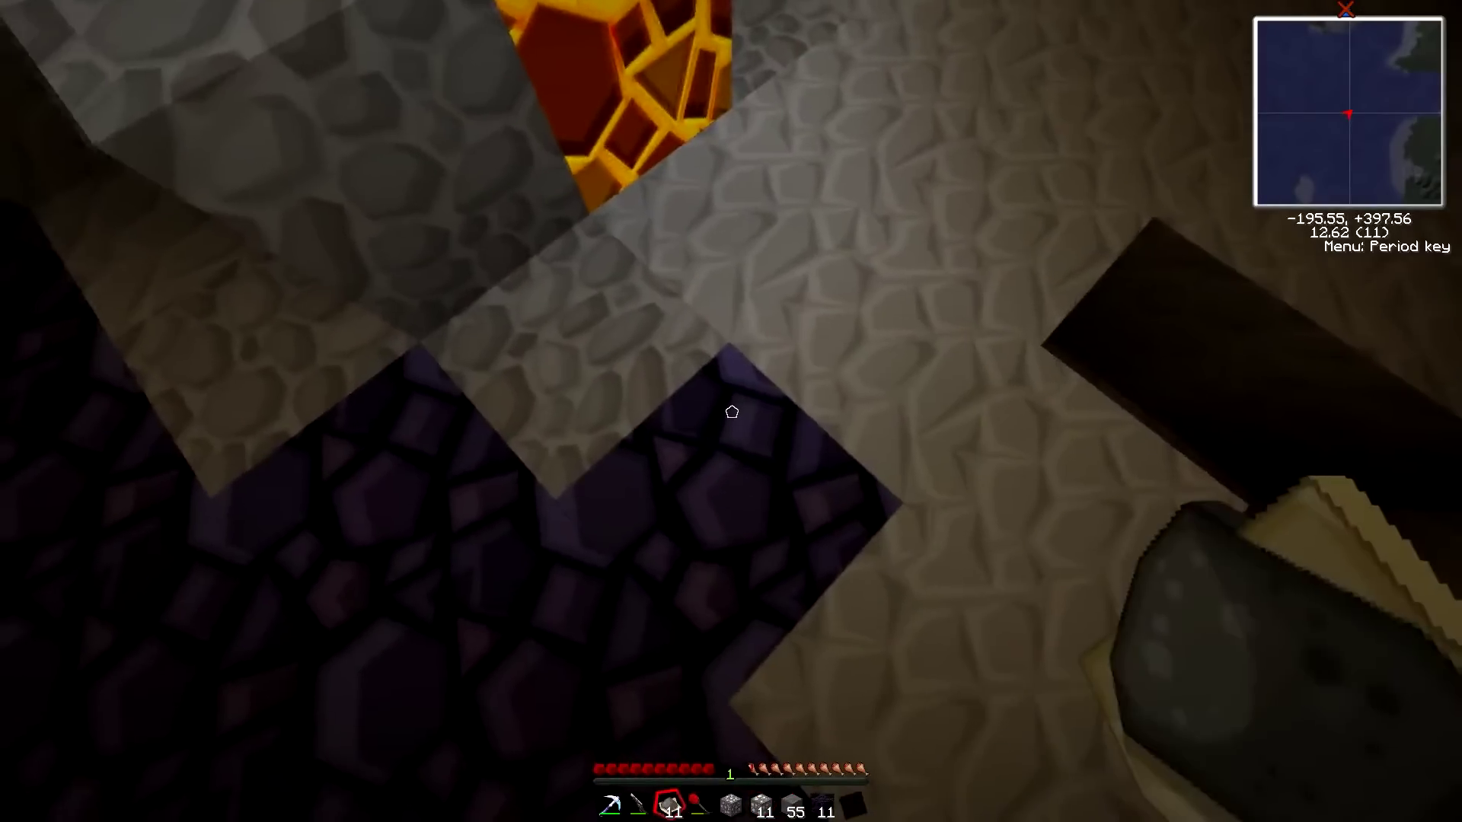
key("1")
left_click_drag(731, 411, 731, 411)
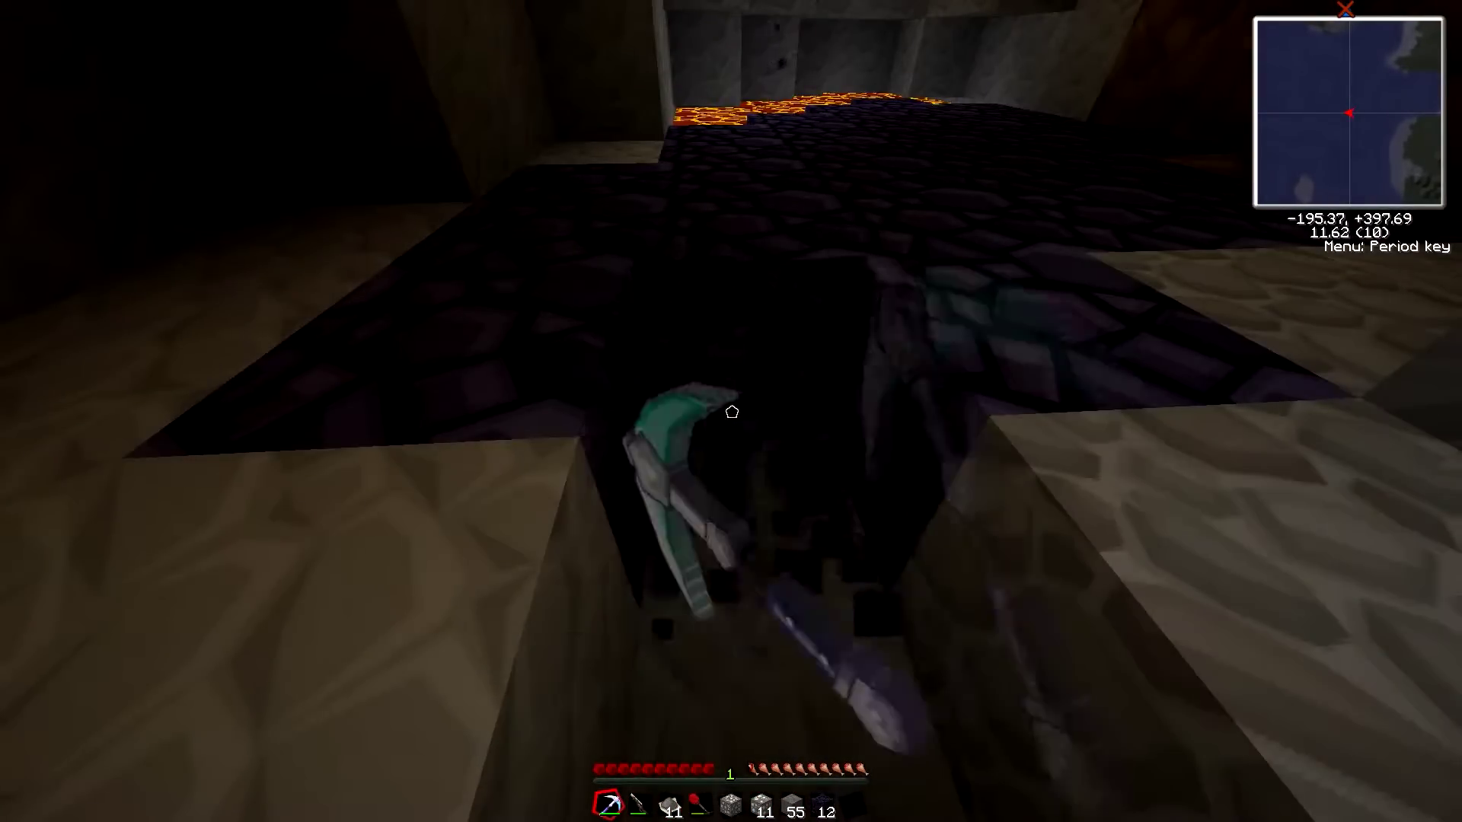
left_click_drag(731, 411, 731, 411)
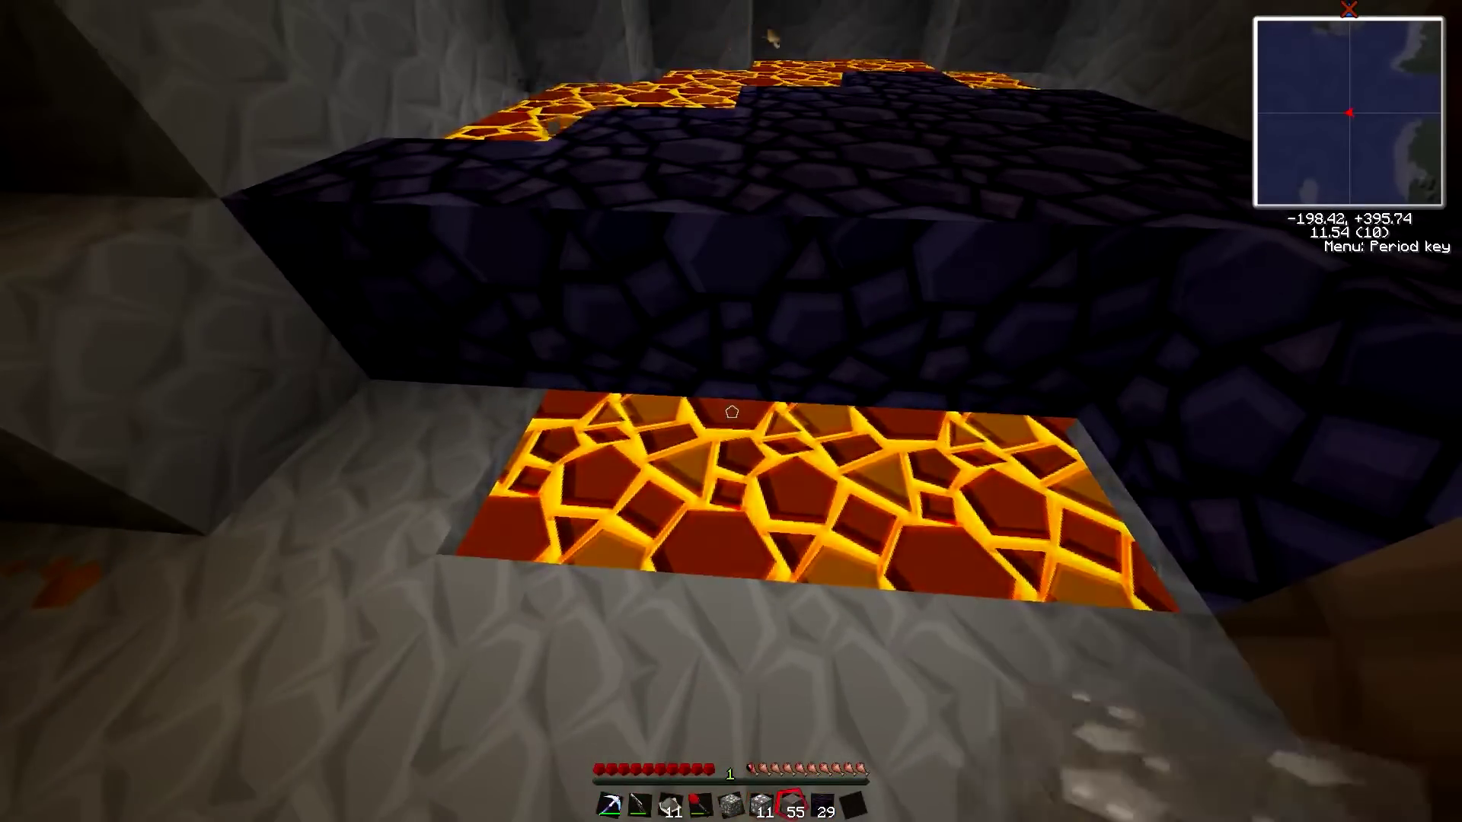
Cover the small lava pool with three cobblestone blocks.
right_click(731, 411)
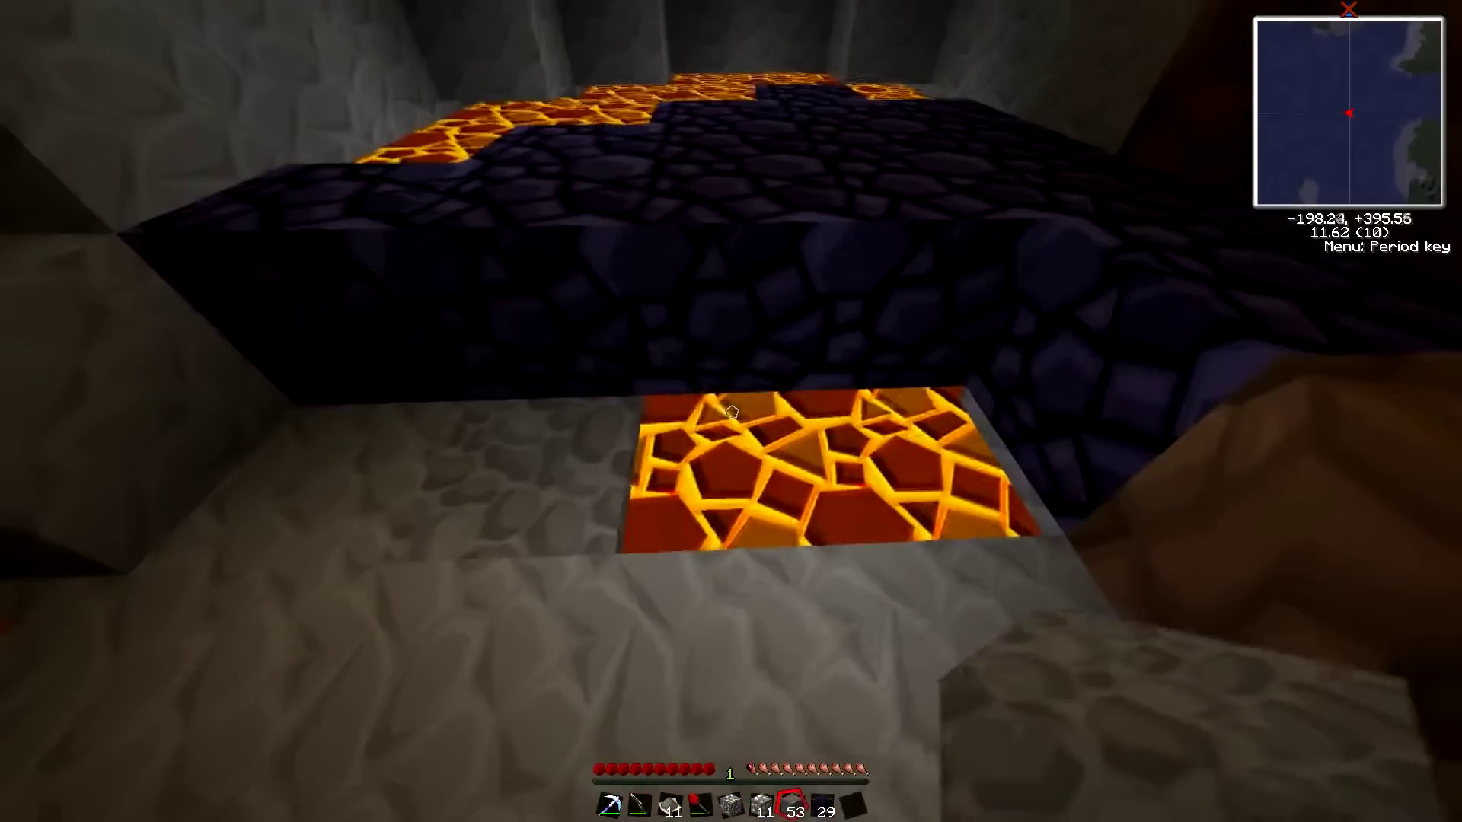
right_click(731, 411)
right_click(731, 411)
key("w")
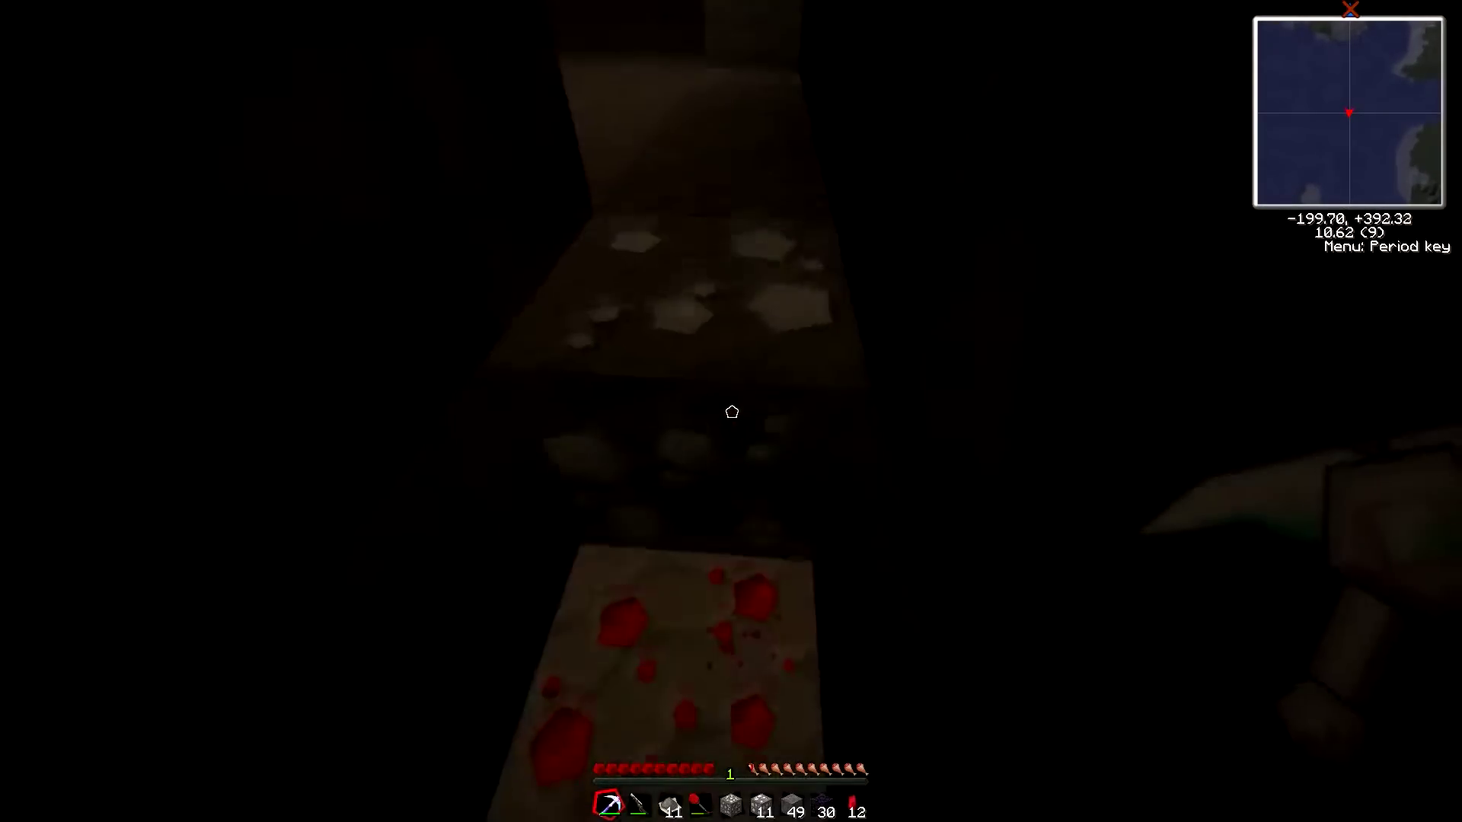
Mine the redstone ore, bringing the total to 12 redstone.
left_click(731, 411)
key("w")
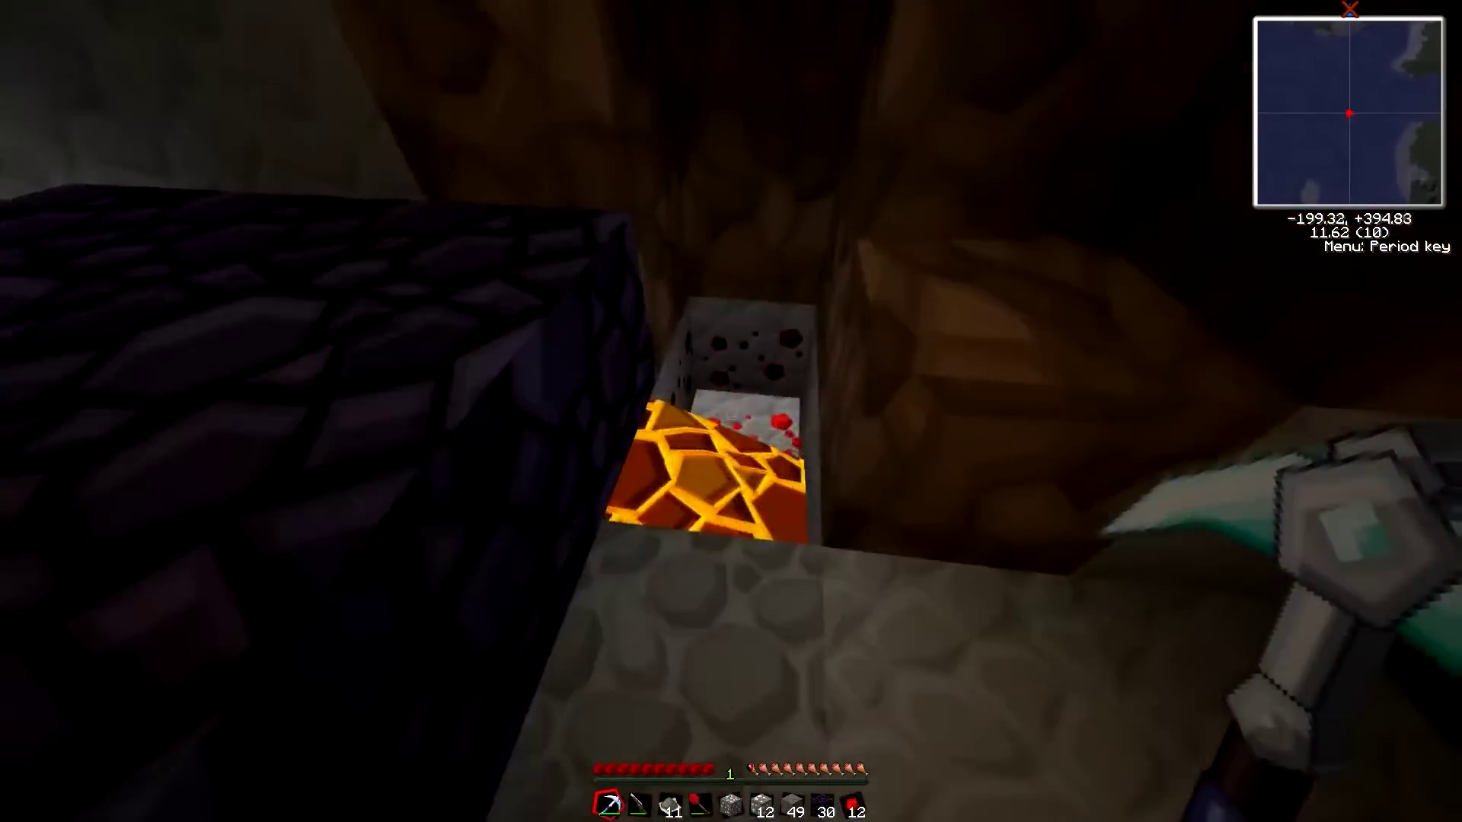
scroll(731, 411, "down", 5)
key("w")
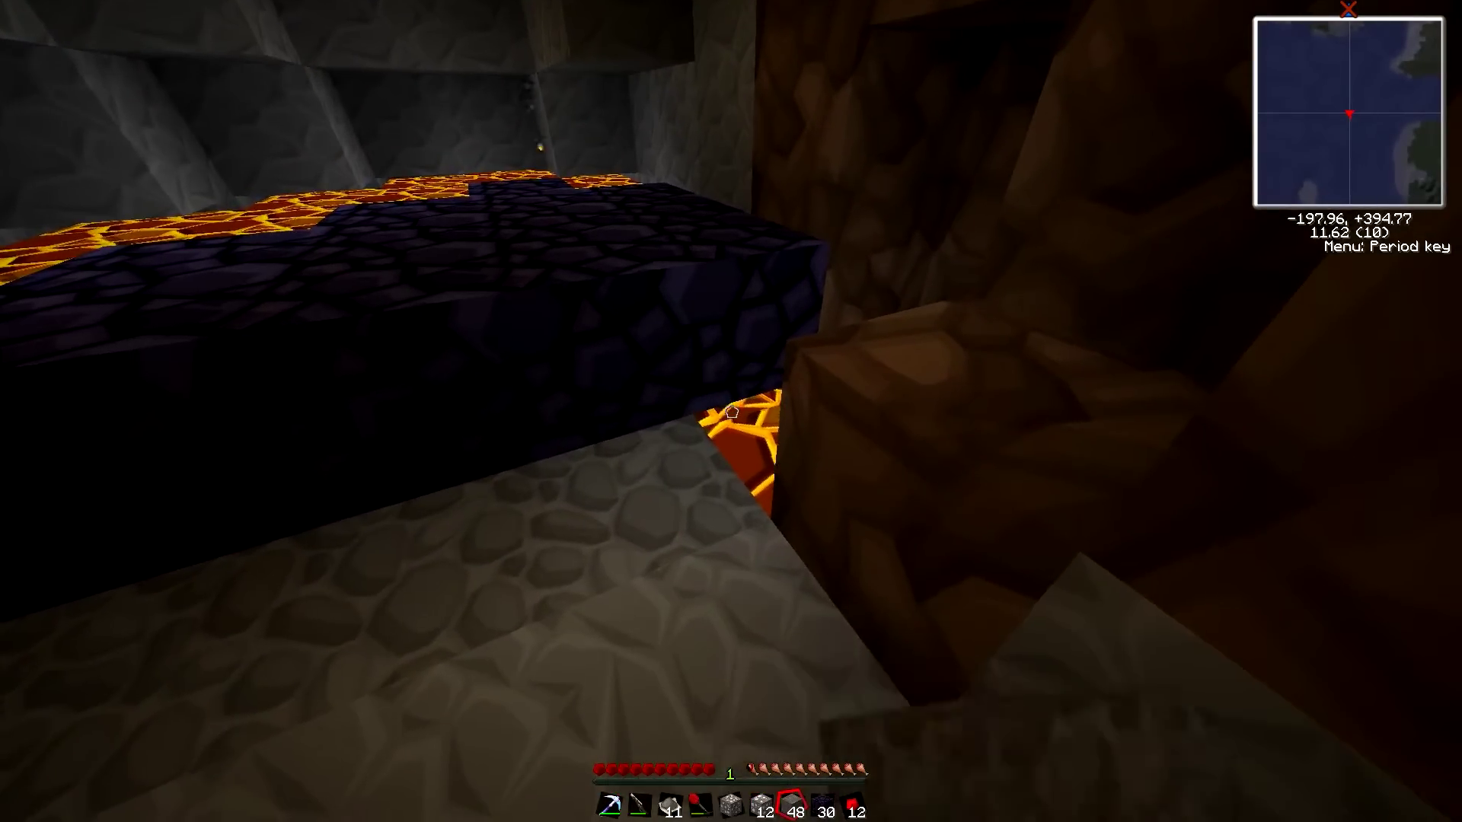
Place cobblestone from slot 6 into the lava channel beside the obsidian slab.
key("w")
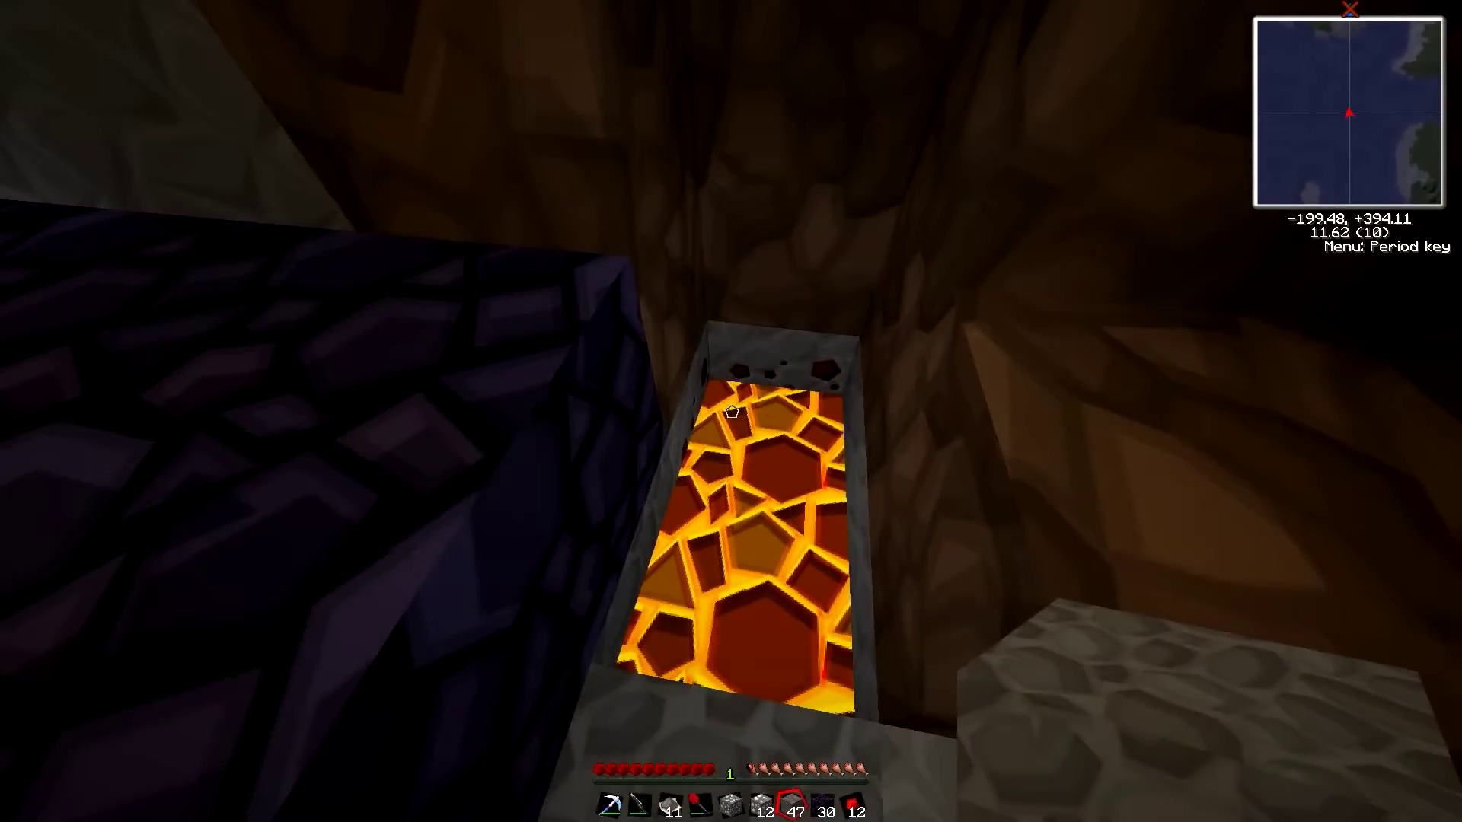
key("1")
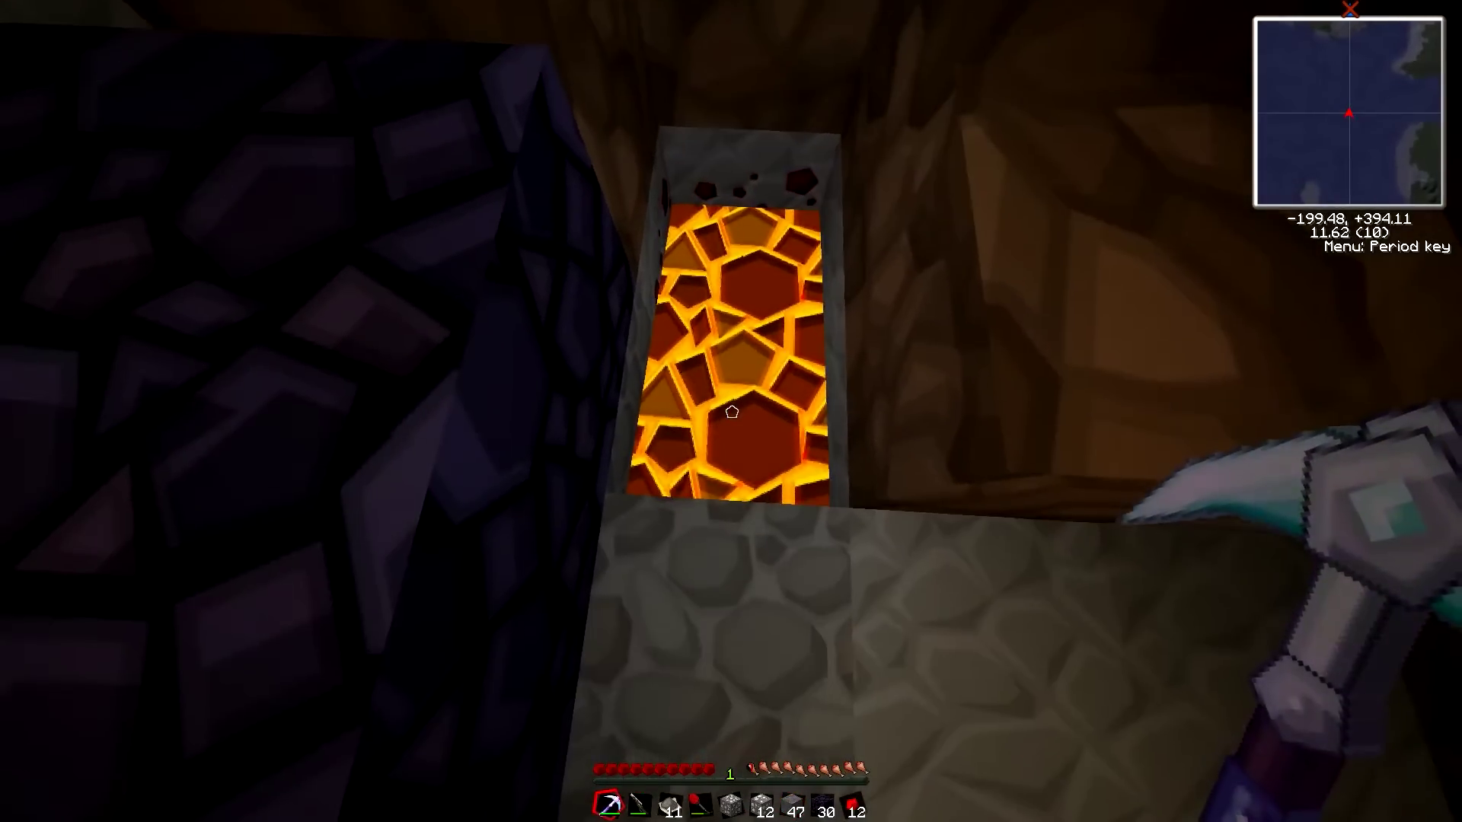
key("6")
right_click(731, 411)
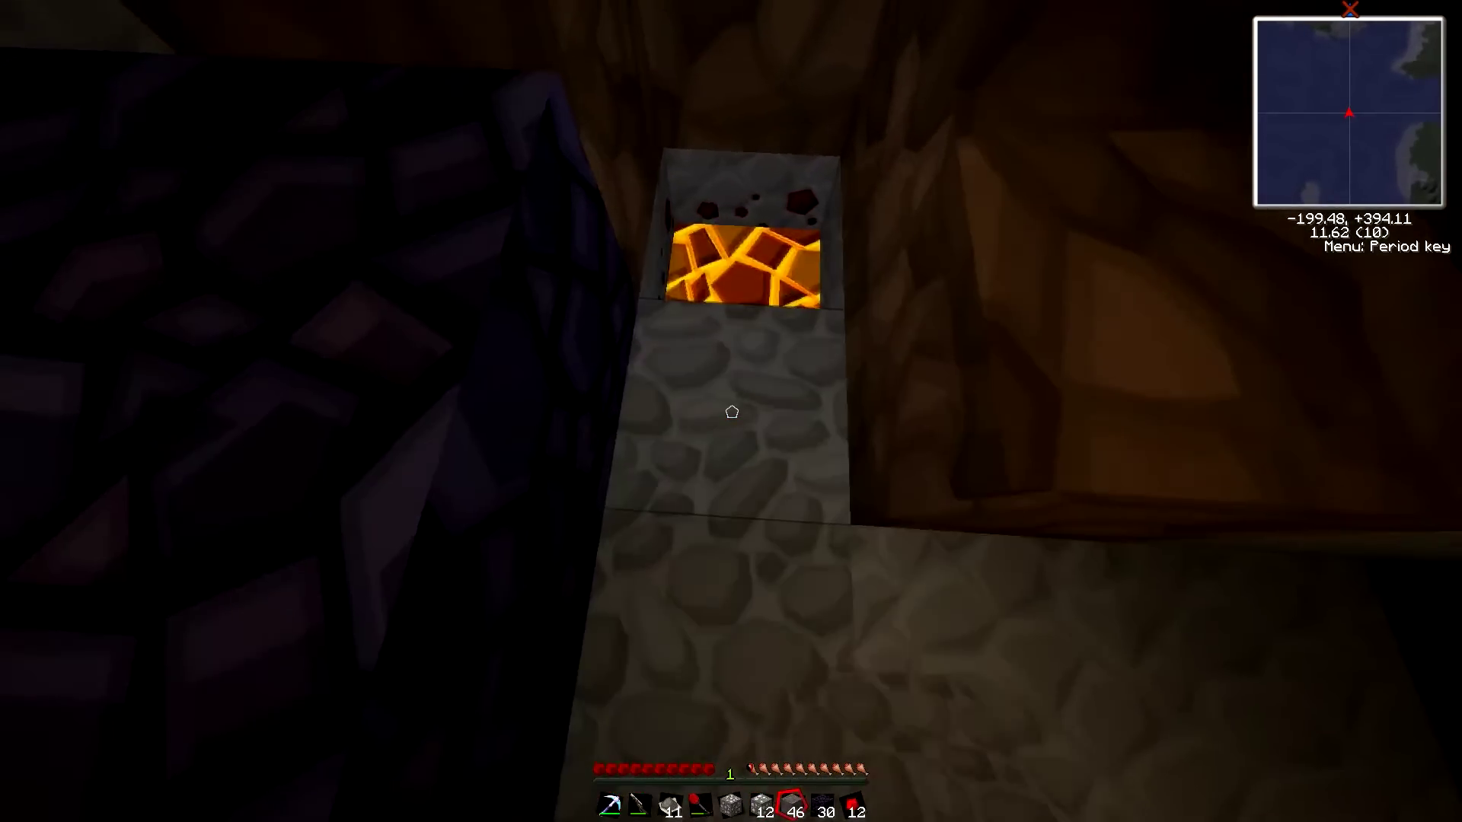
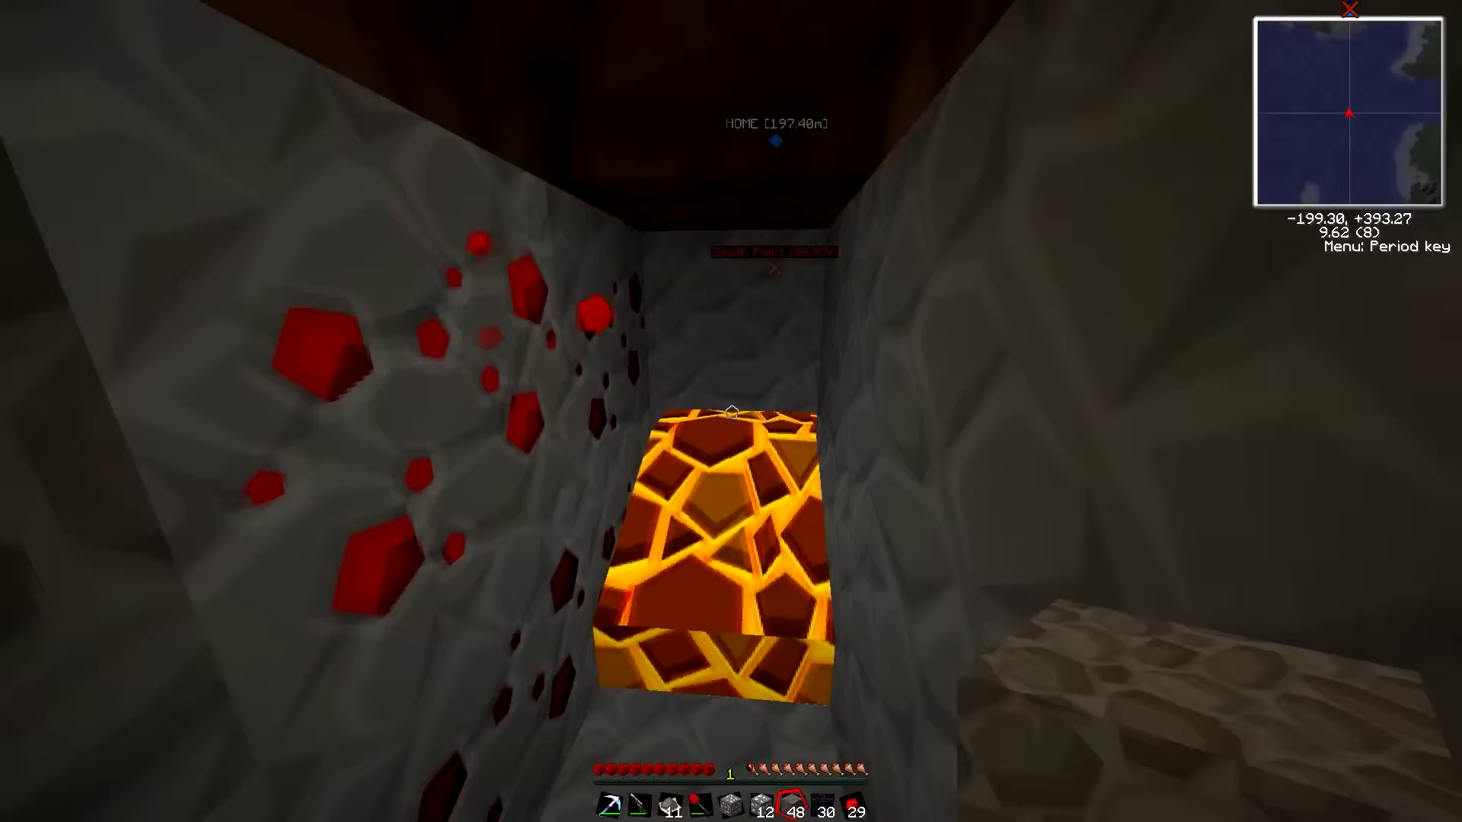
Place cobblestone over the lava holes beside the redstone ore, swapping between pickaxe and cobblestone.
right_click(731, 411)
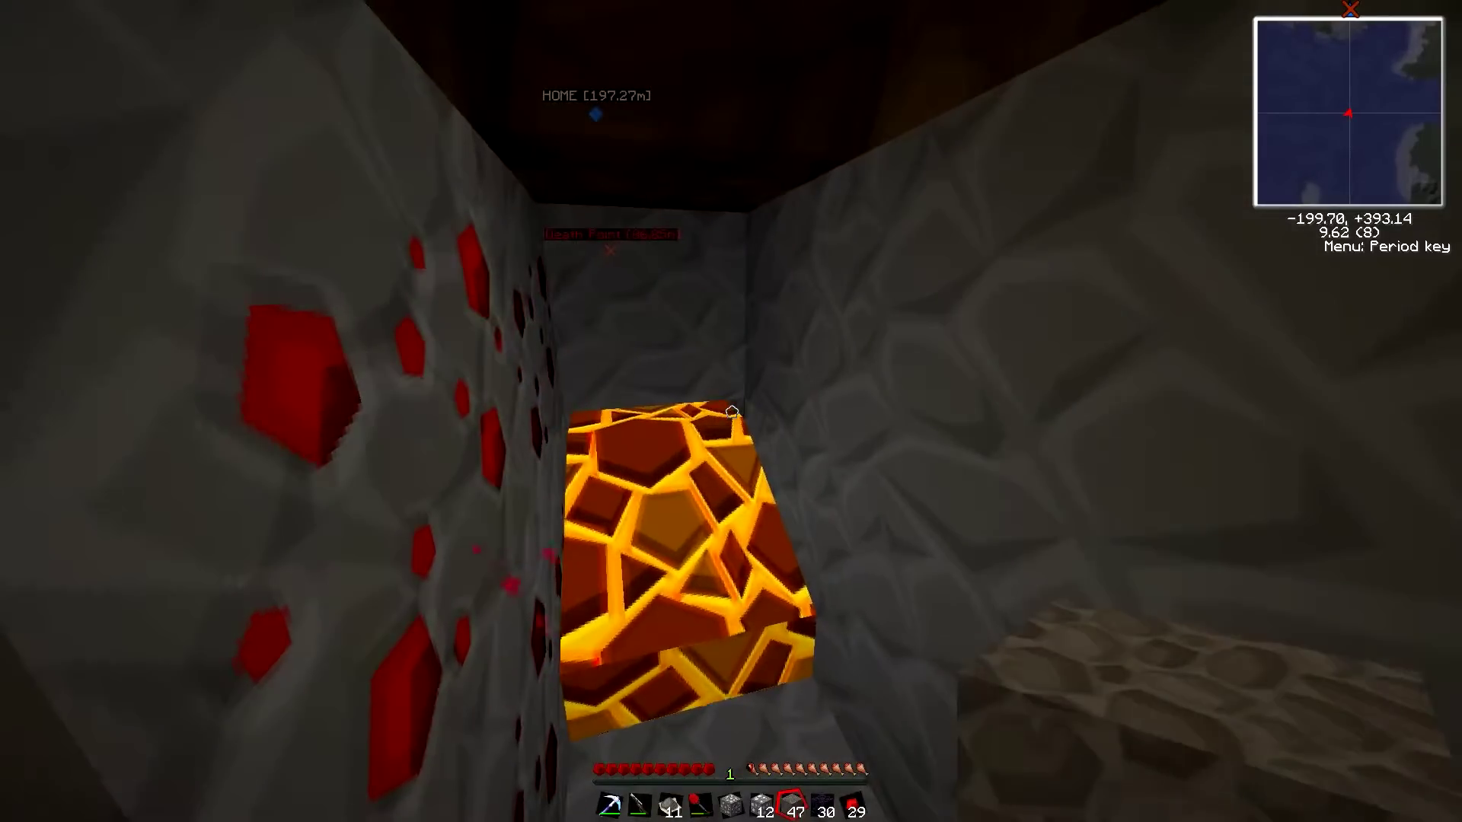
key("1")
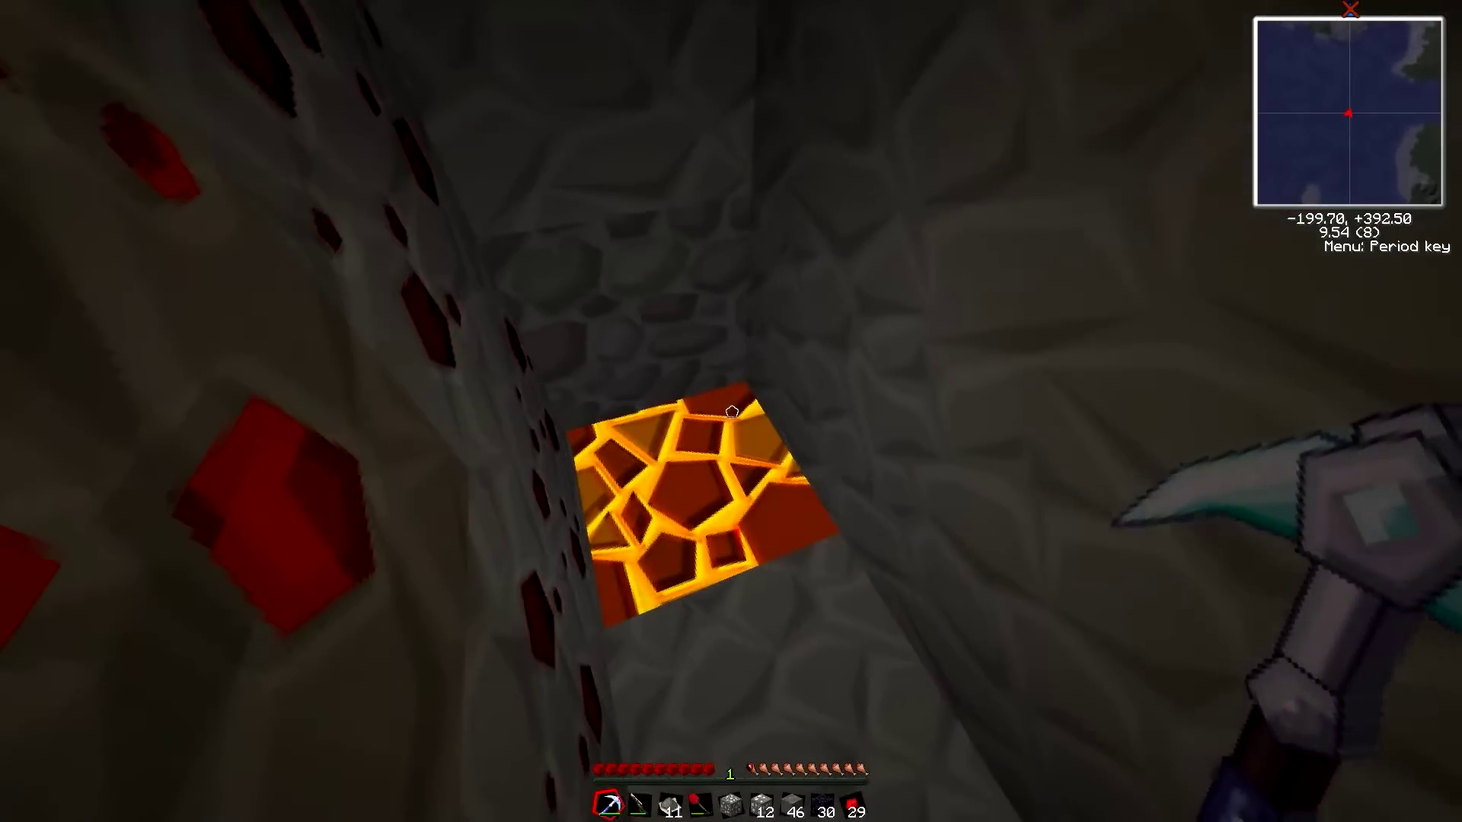
key("6")
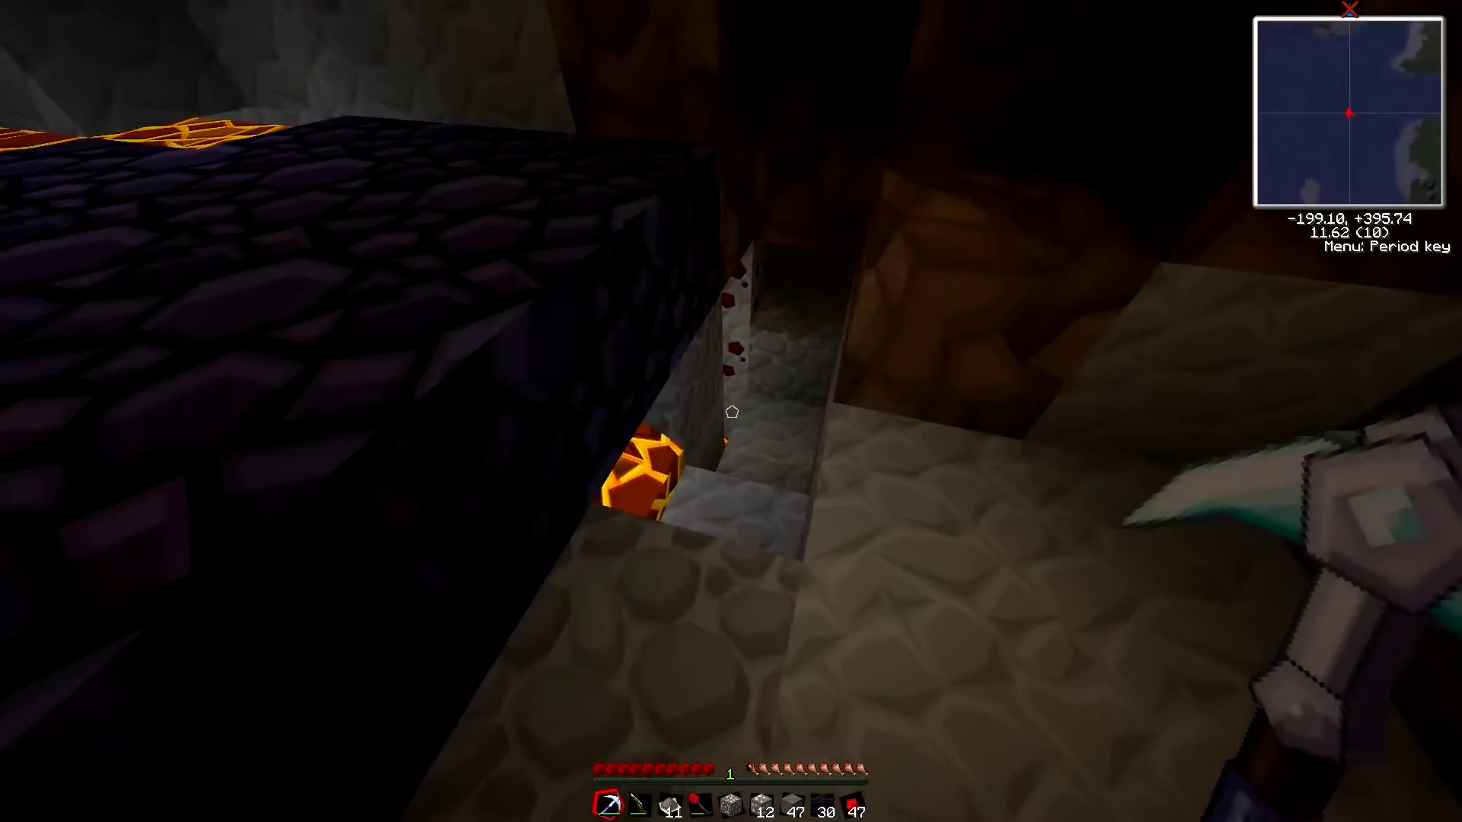
scroll(732, 412, "down", 1)
right_click(733, 412)
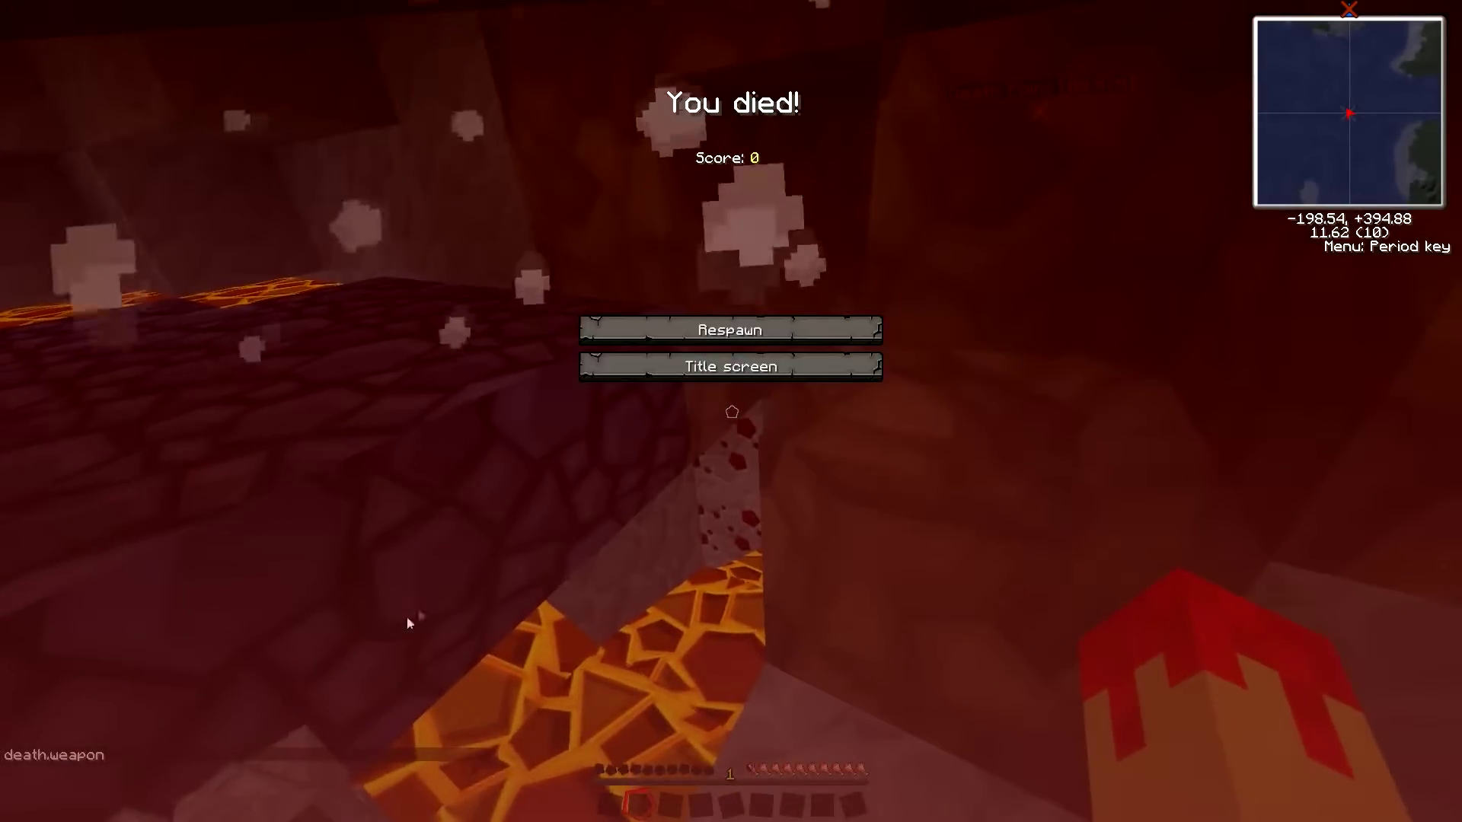
Respawn and walk out of the house into the night.
left_click(667, 333)
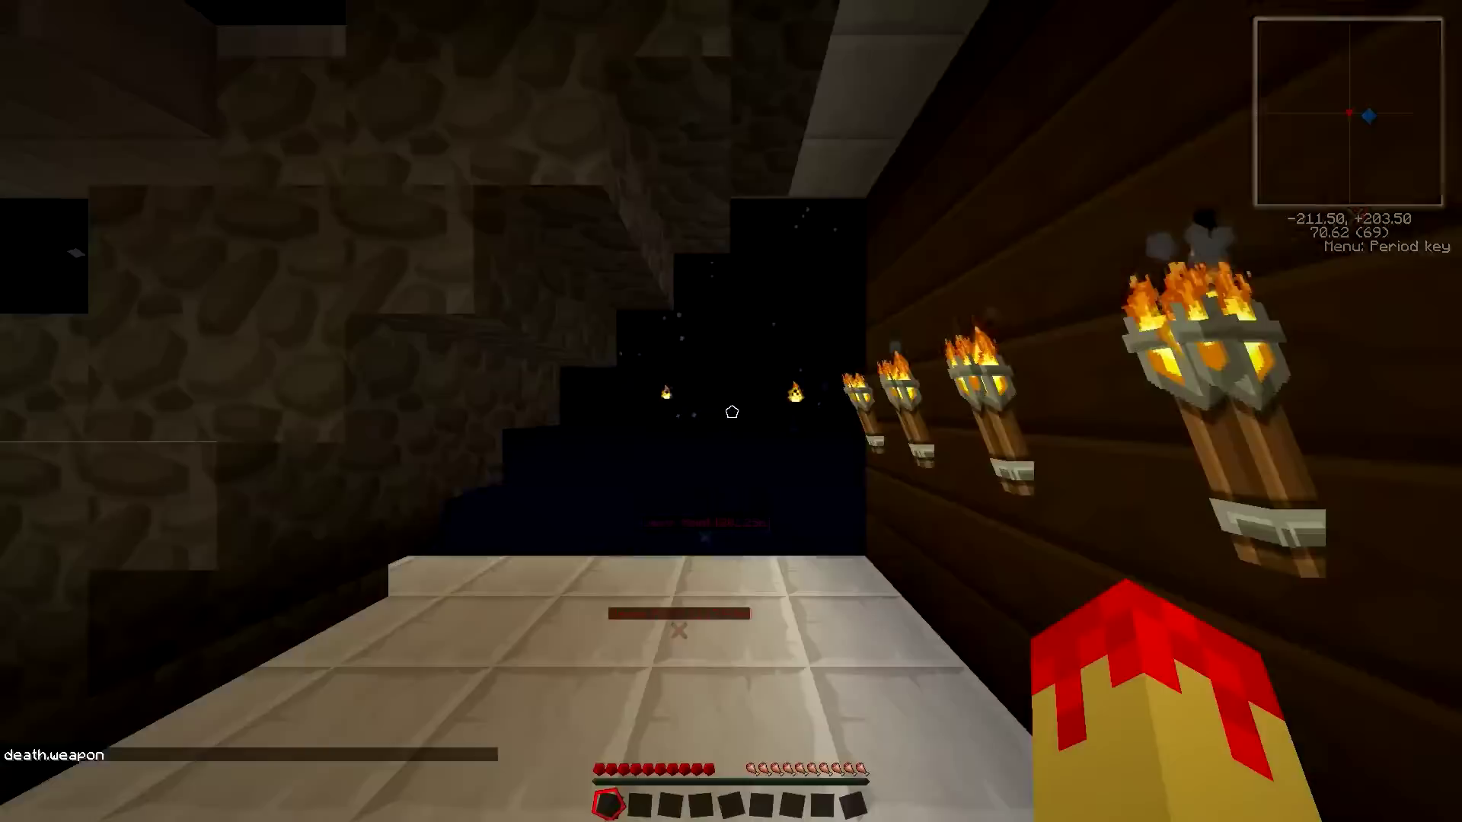
key("w")
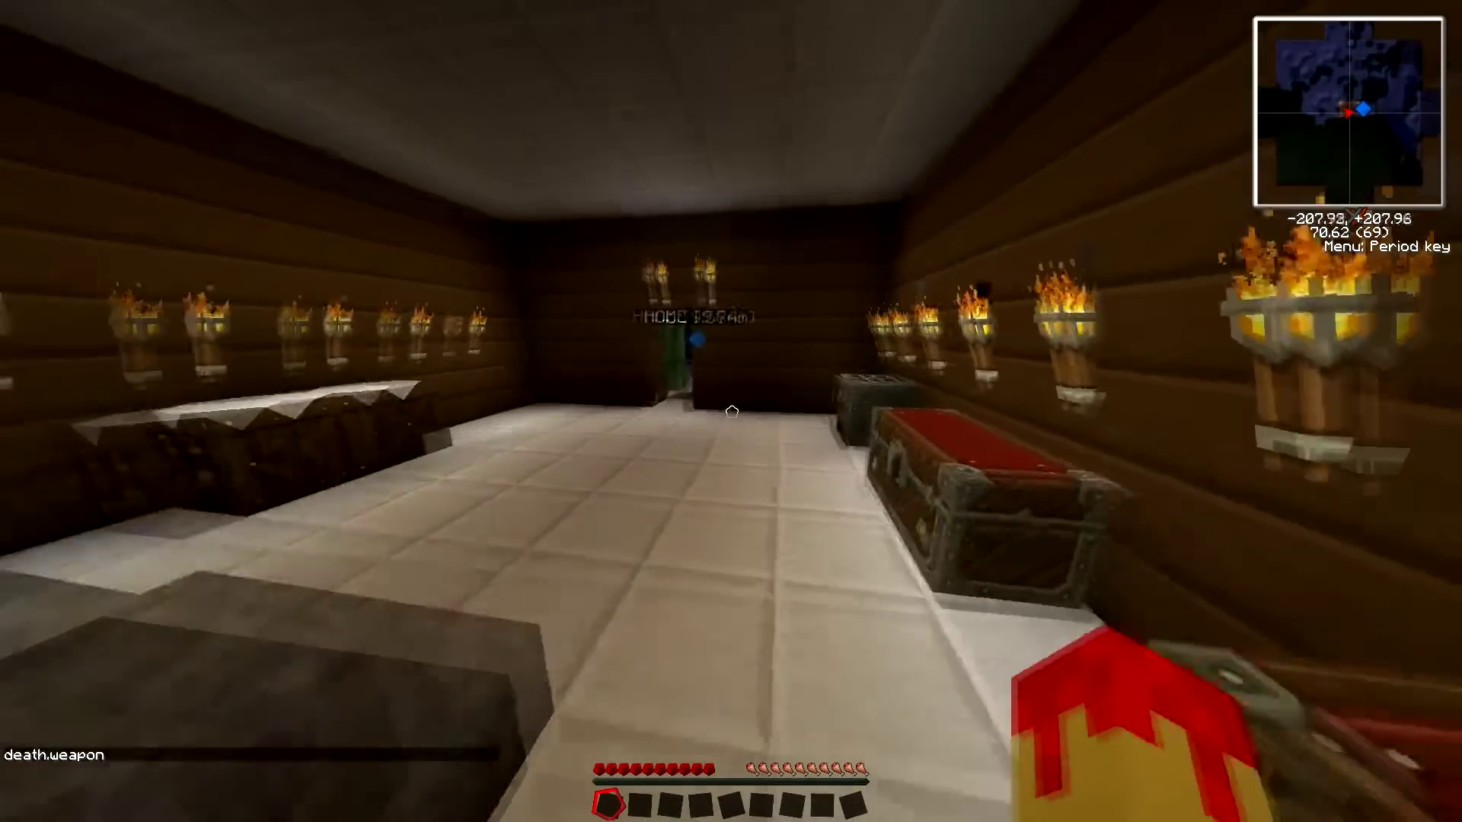
key("w")
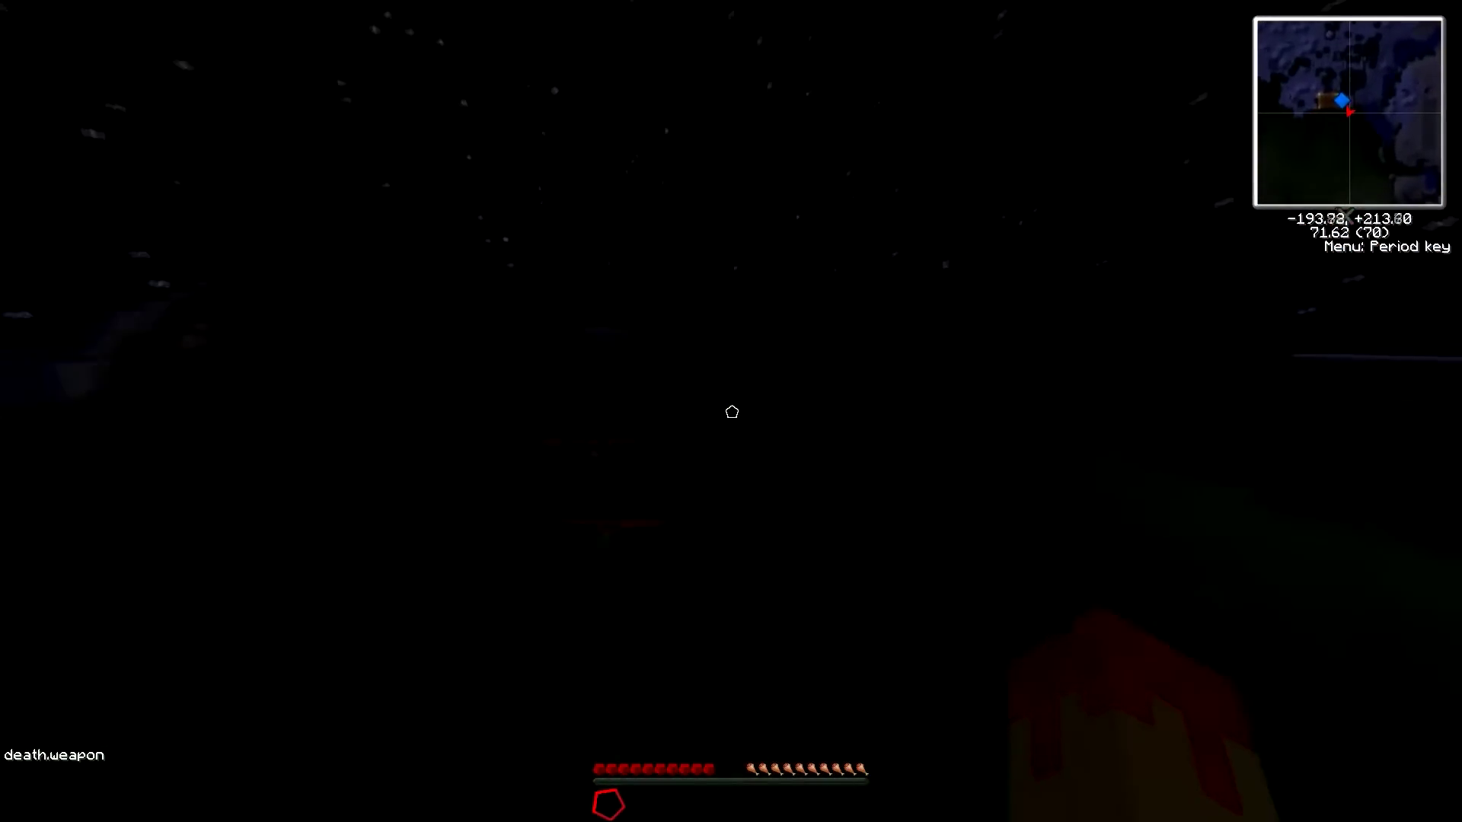
key("w")
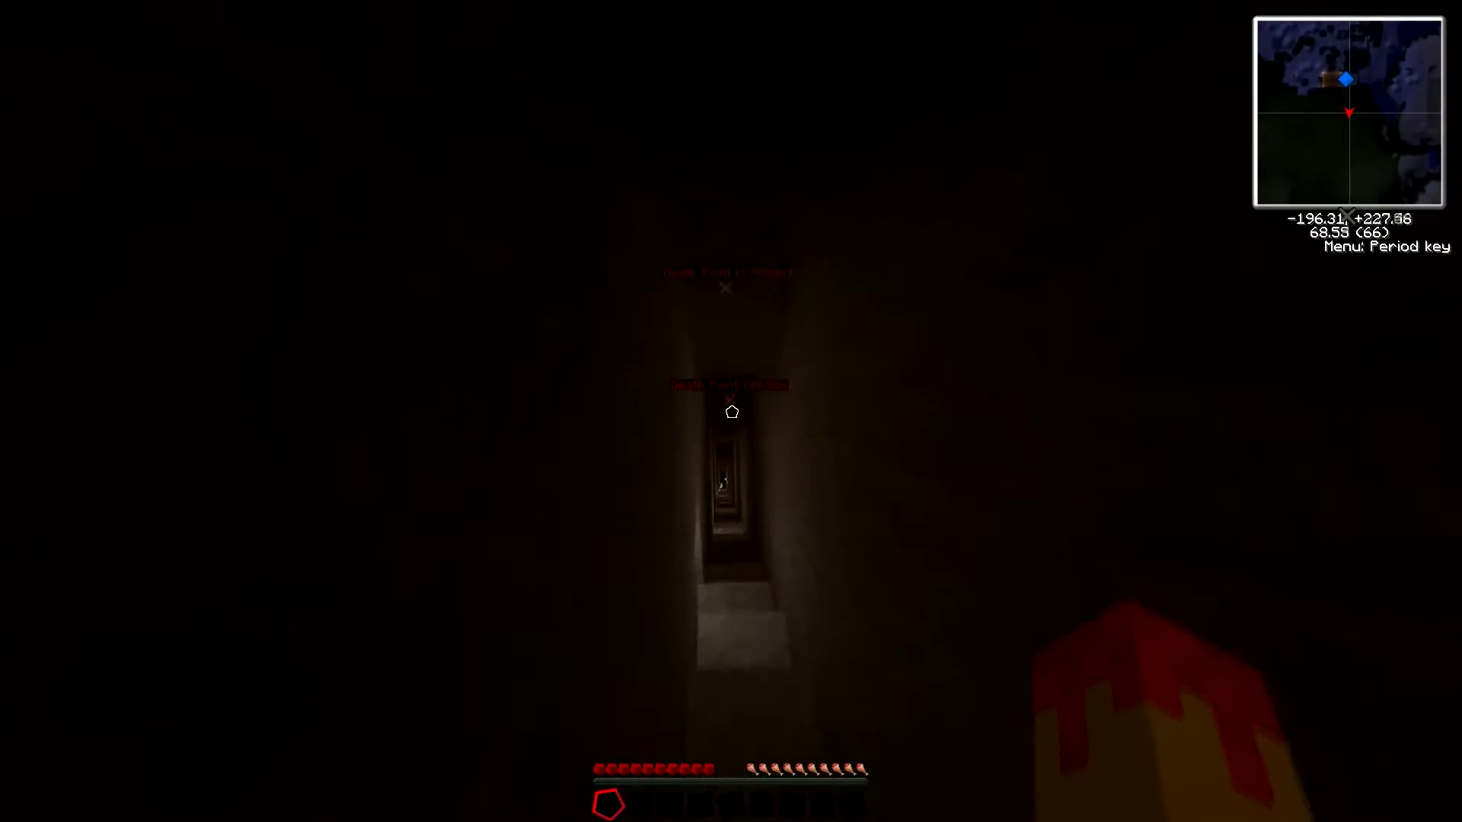
Descend the long torch-lit shaft and follow the tunnel out into the cave.
key("w")
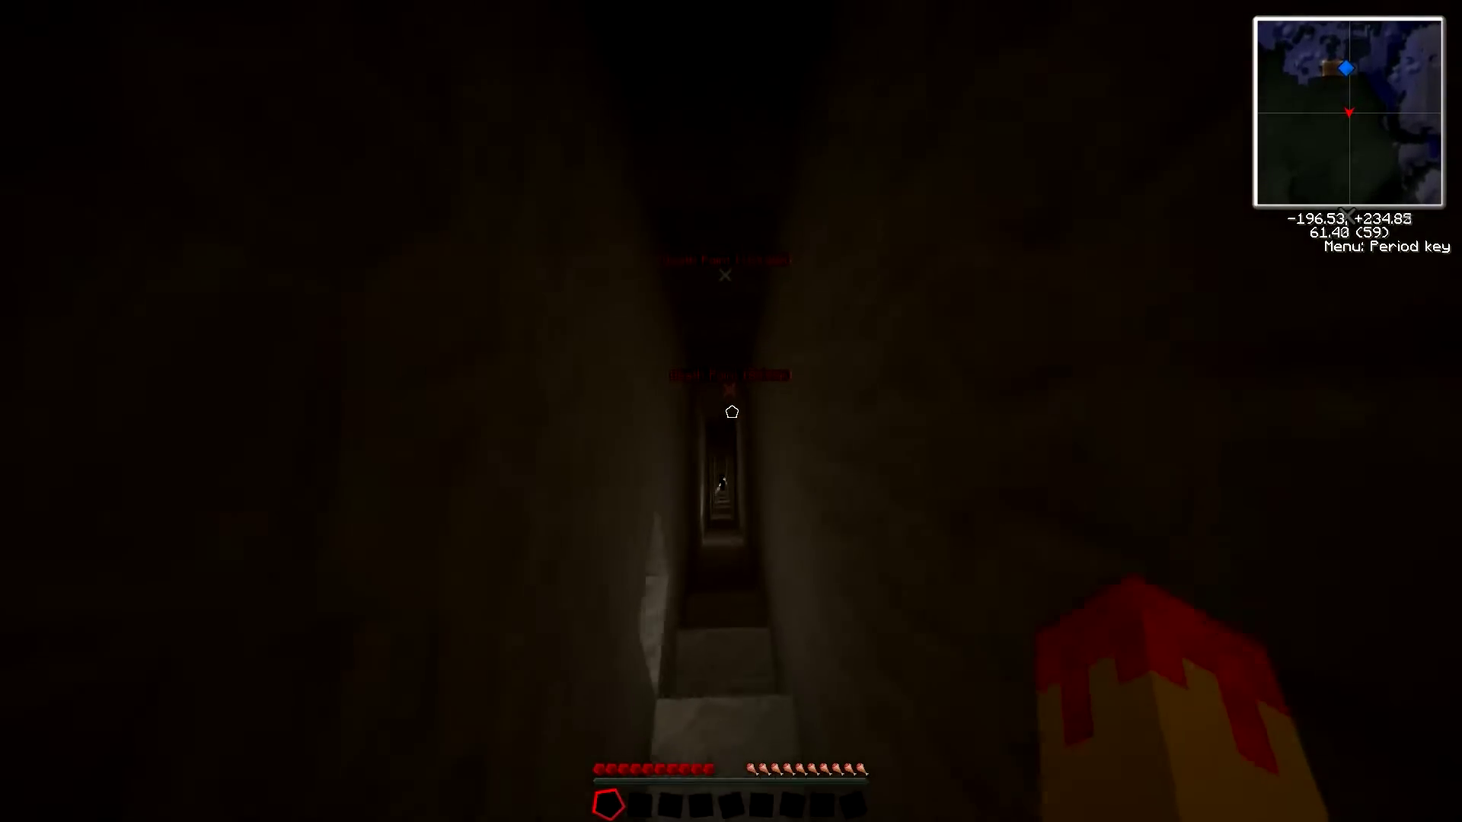
key("w")
key("w")
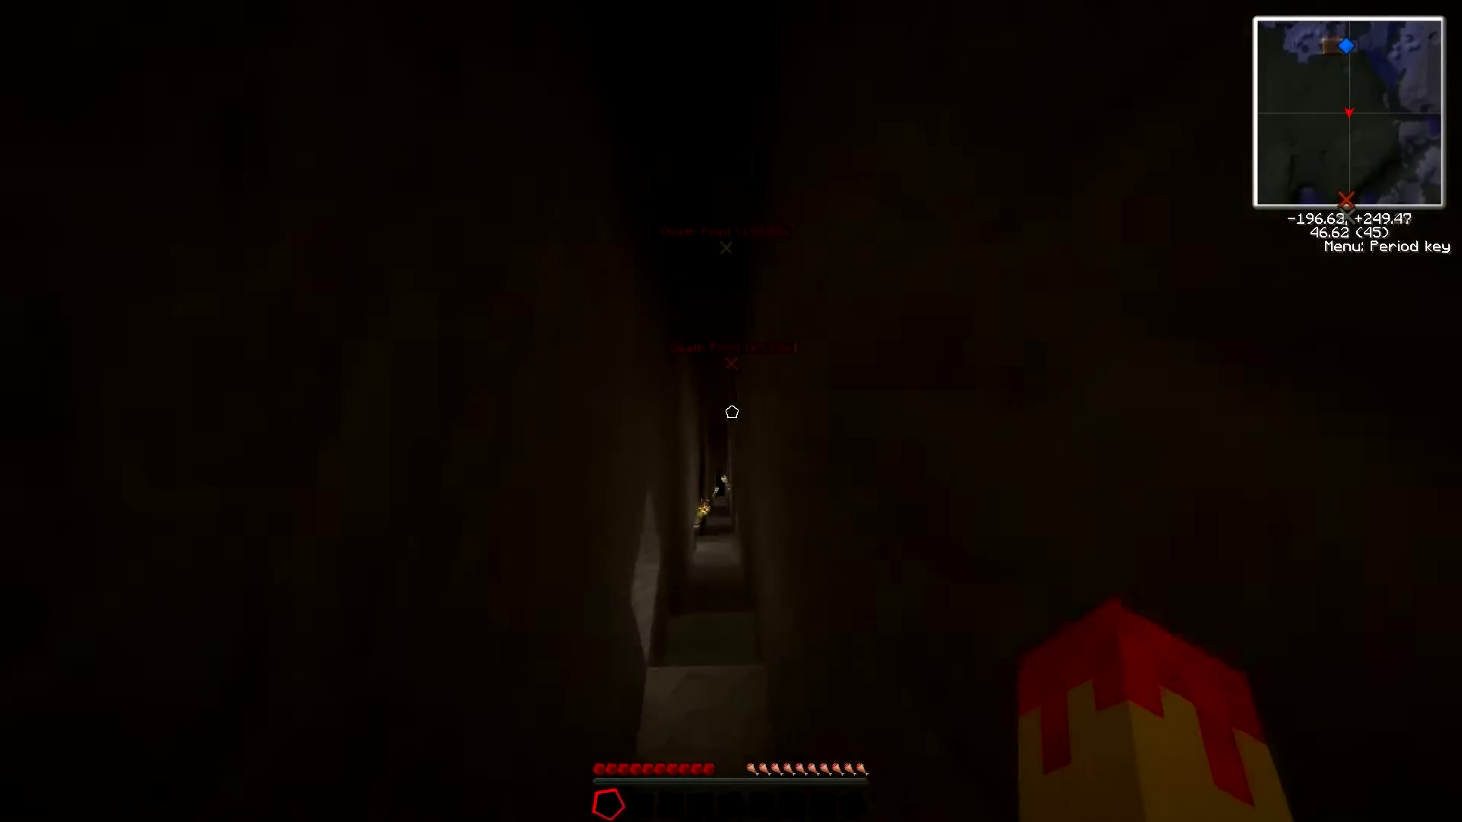
key("w")
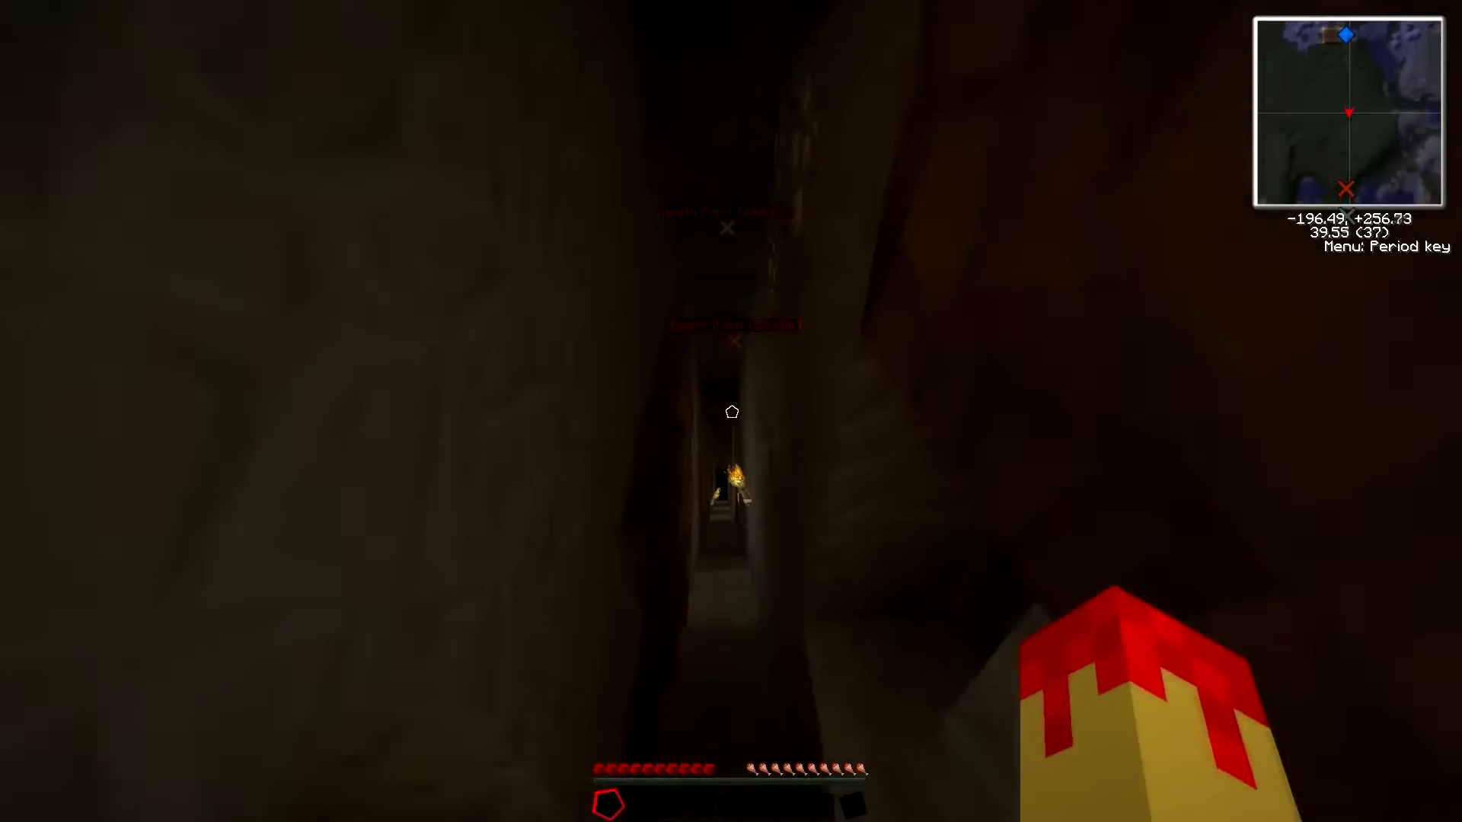
key("w")
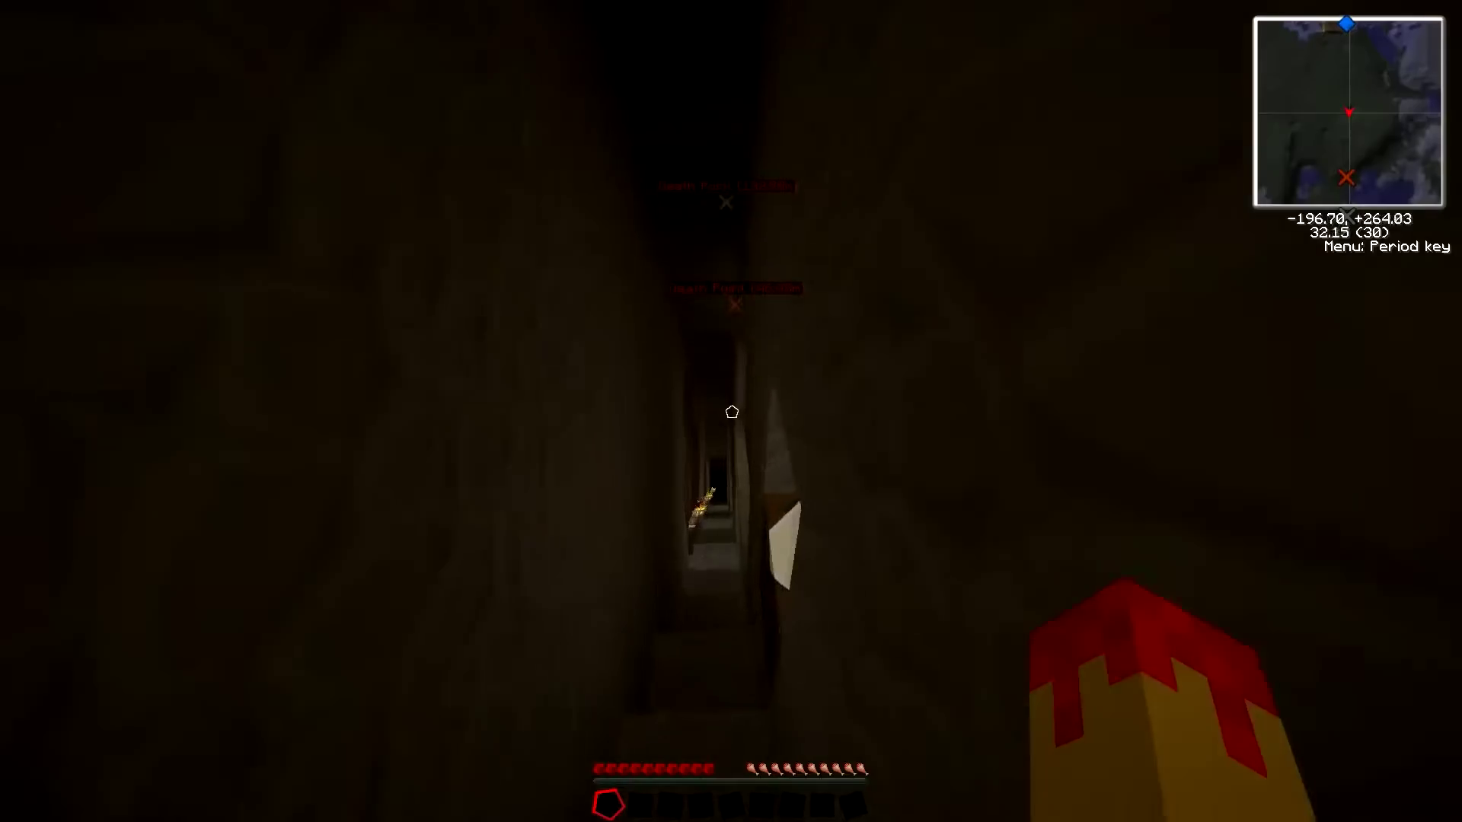
key("w")
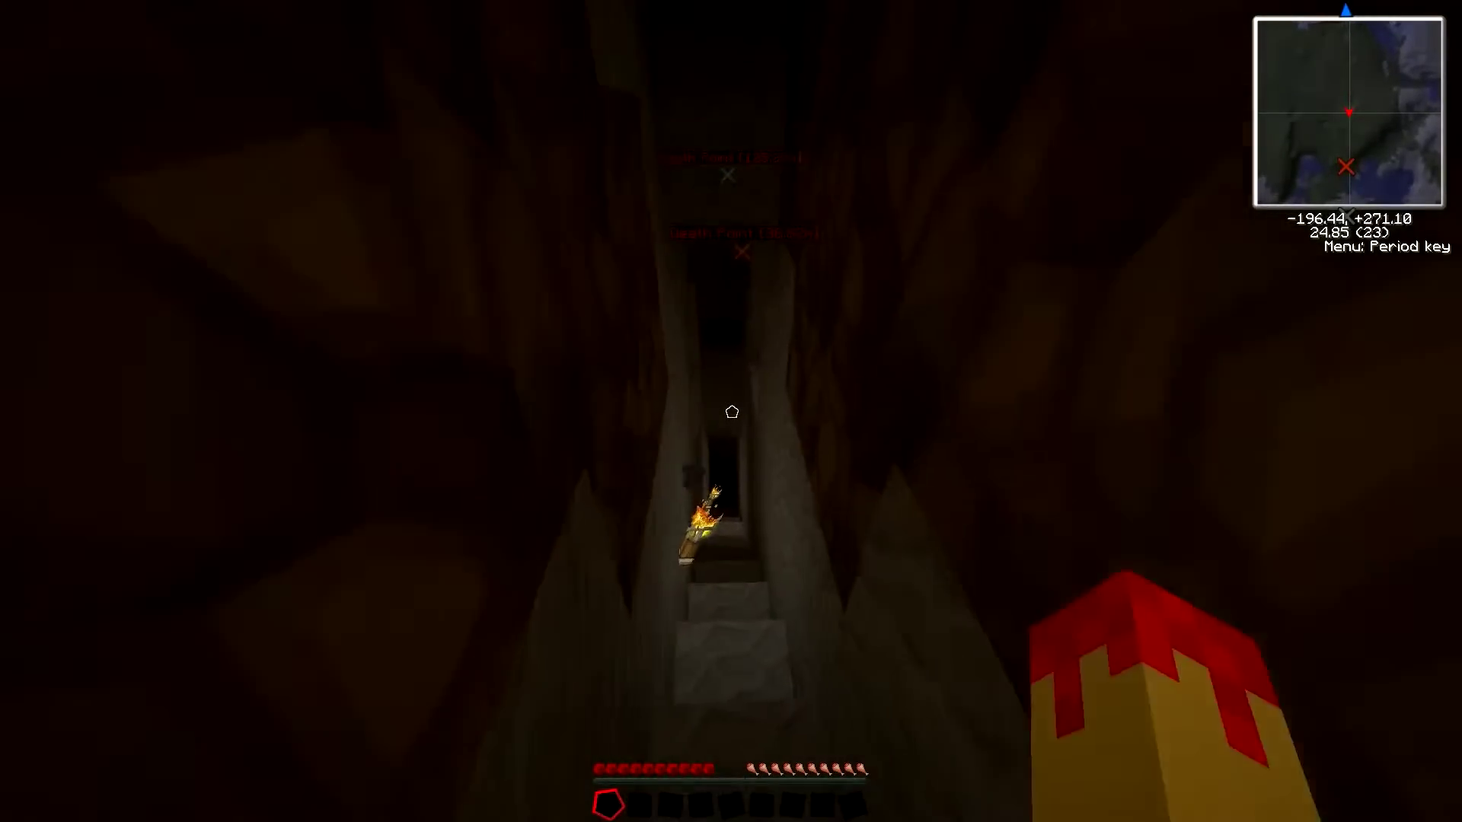
key("w")
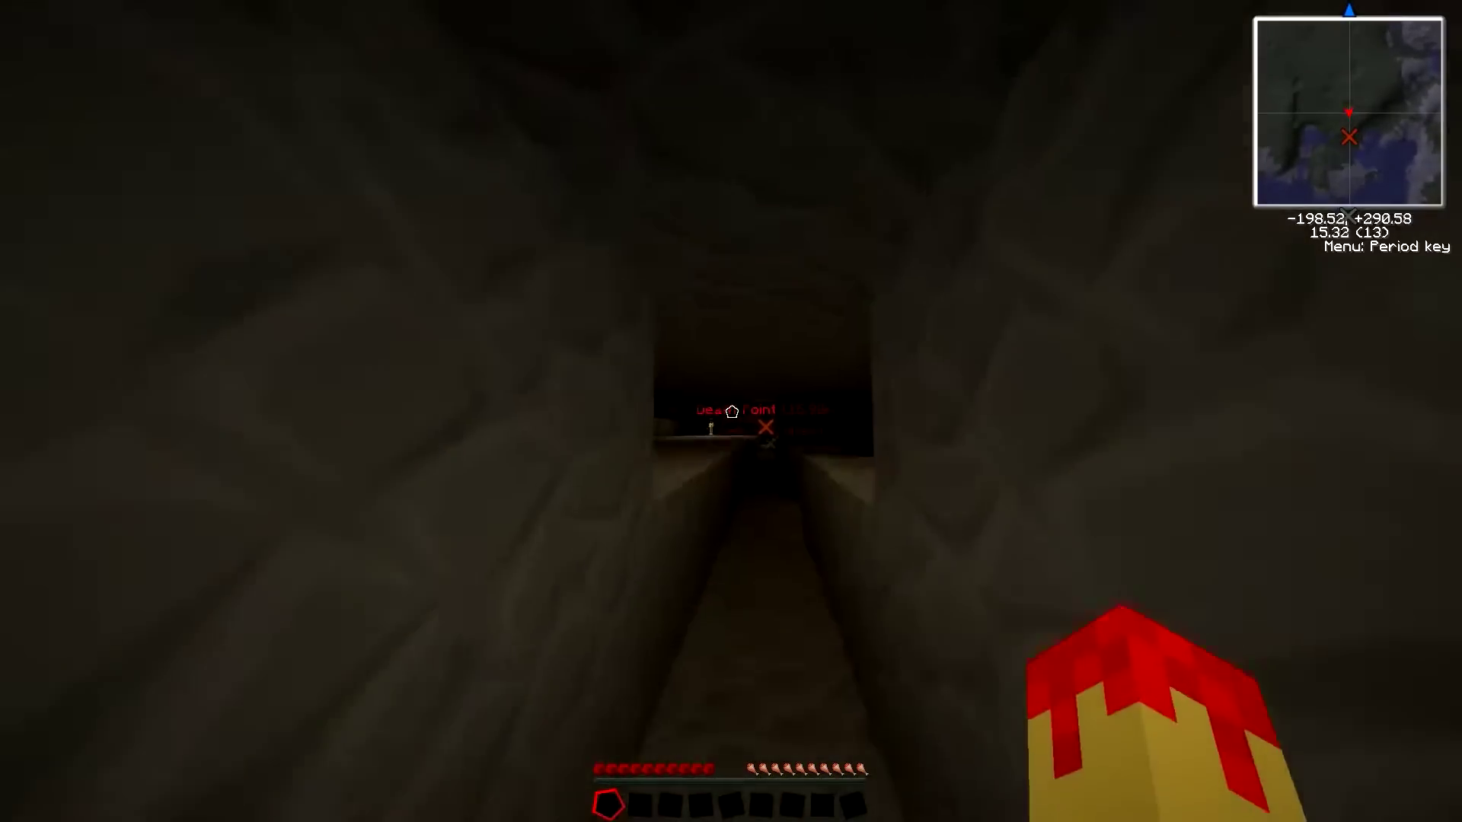
key("w")
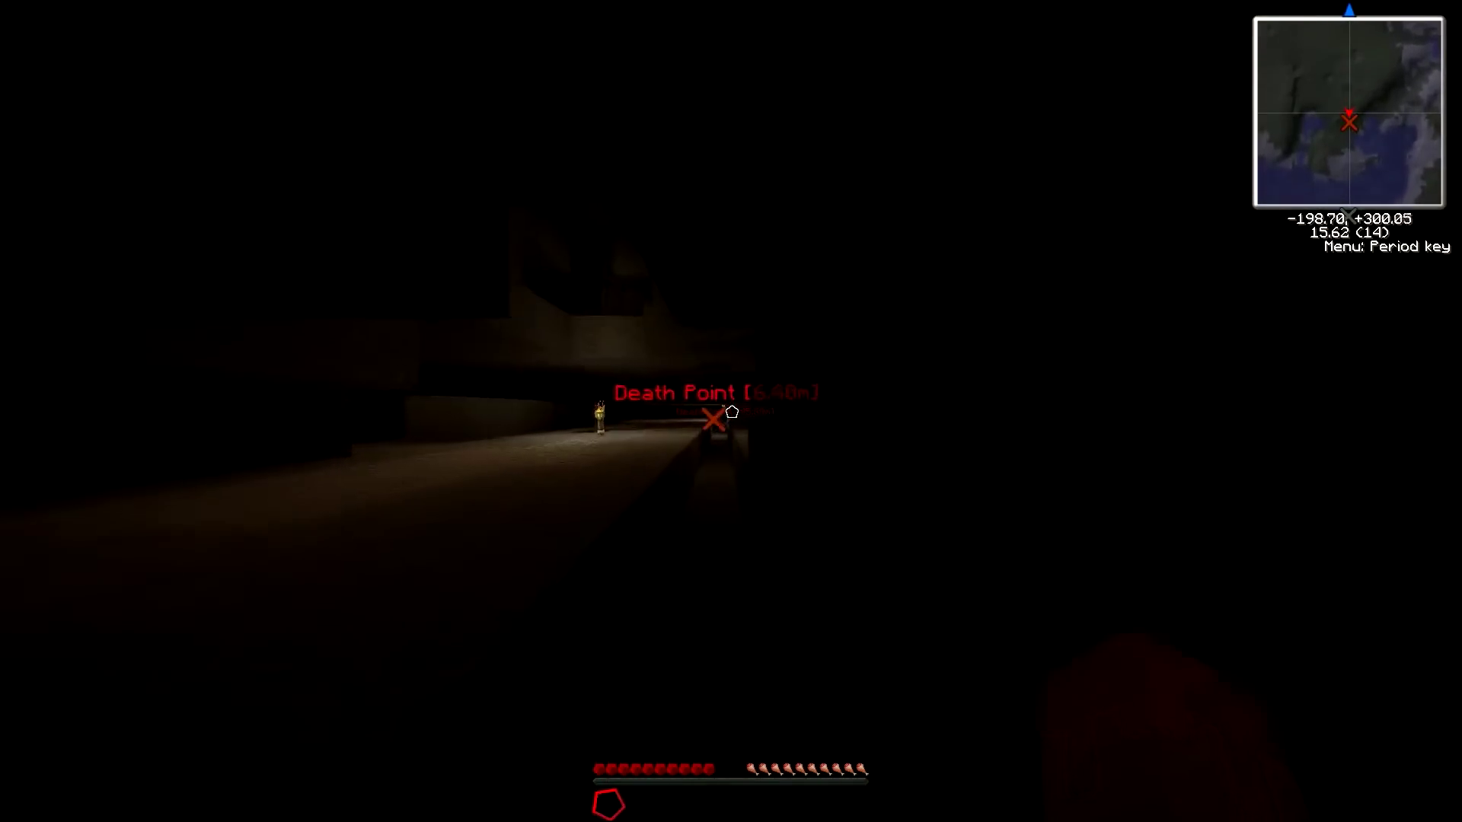
Follow the dark tunnels past the lavafall to the death point and pick up the dropped items.
key("w")
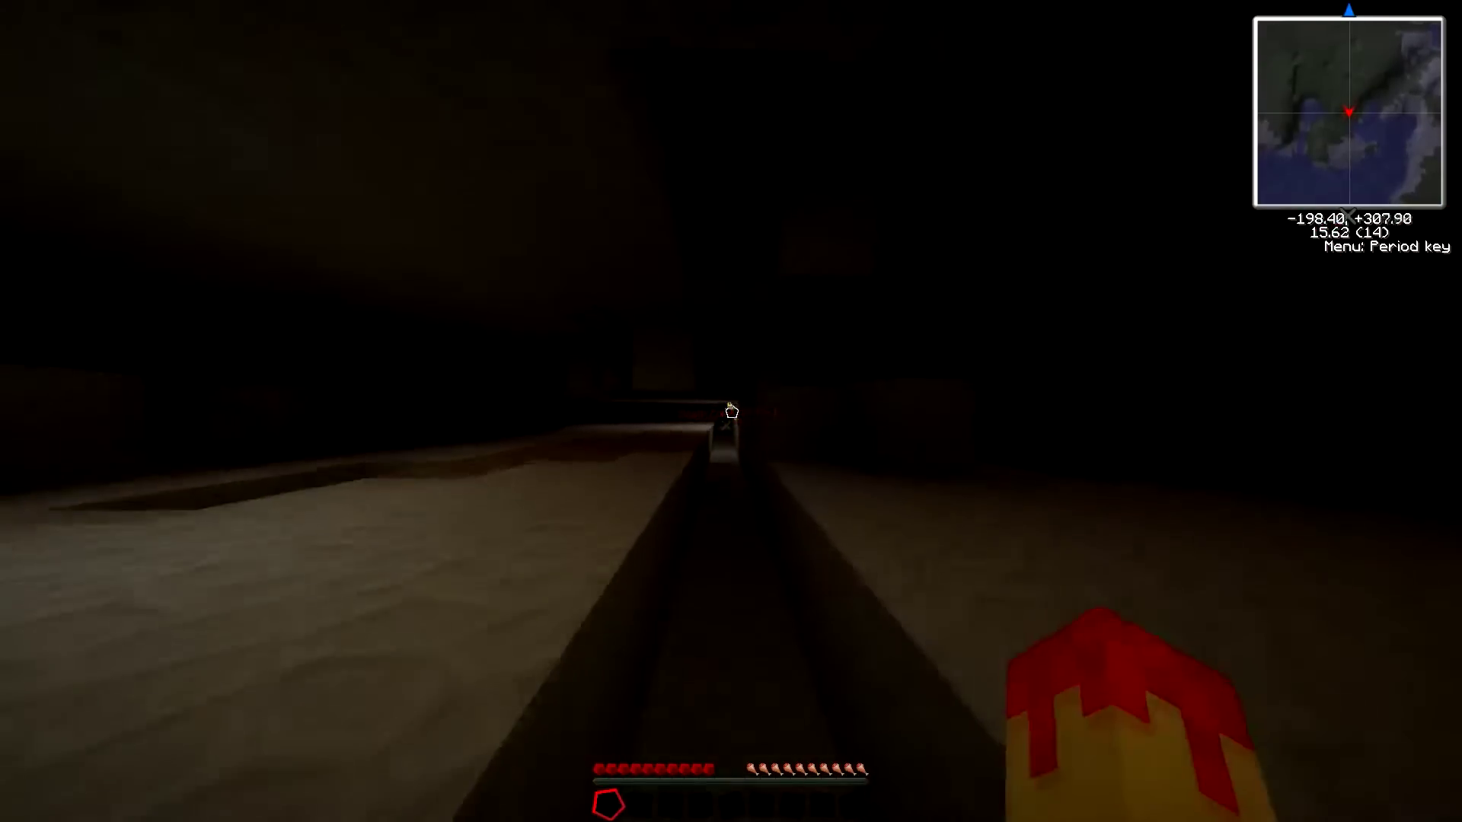
key("w")
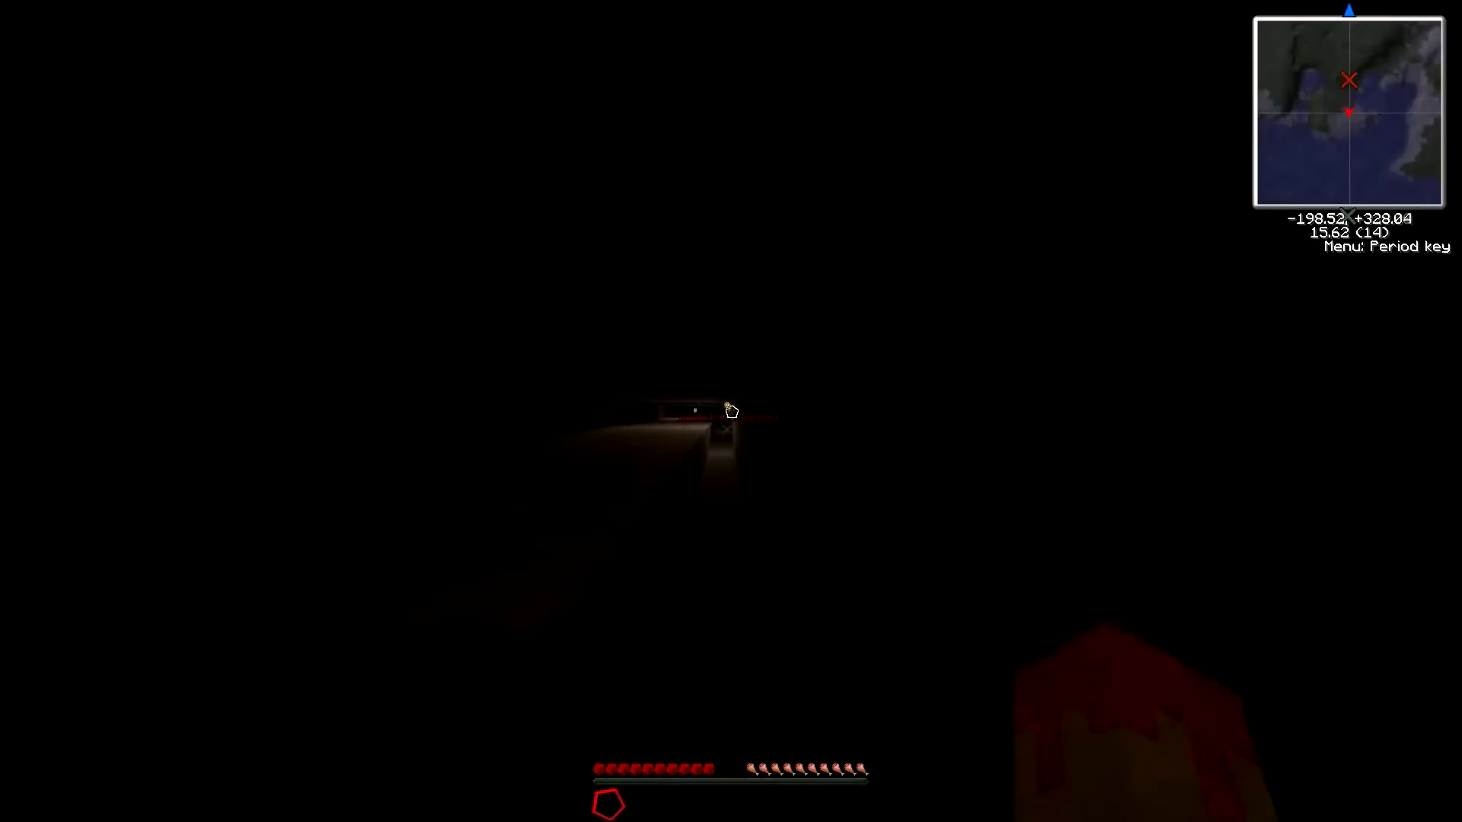
key("w")
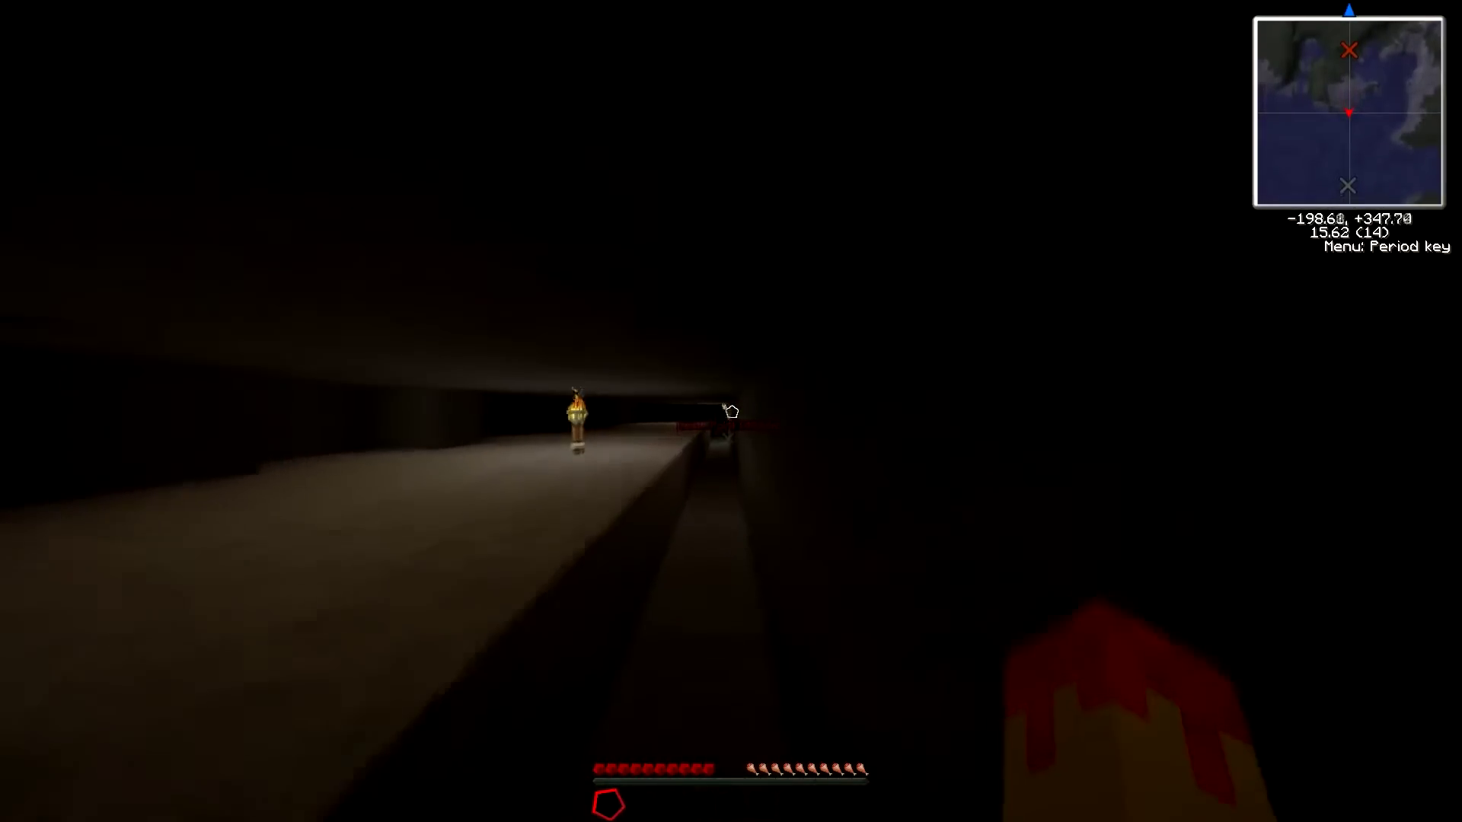
key("w")
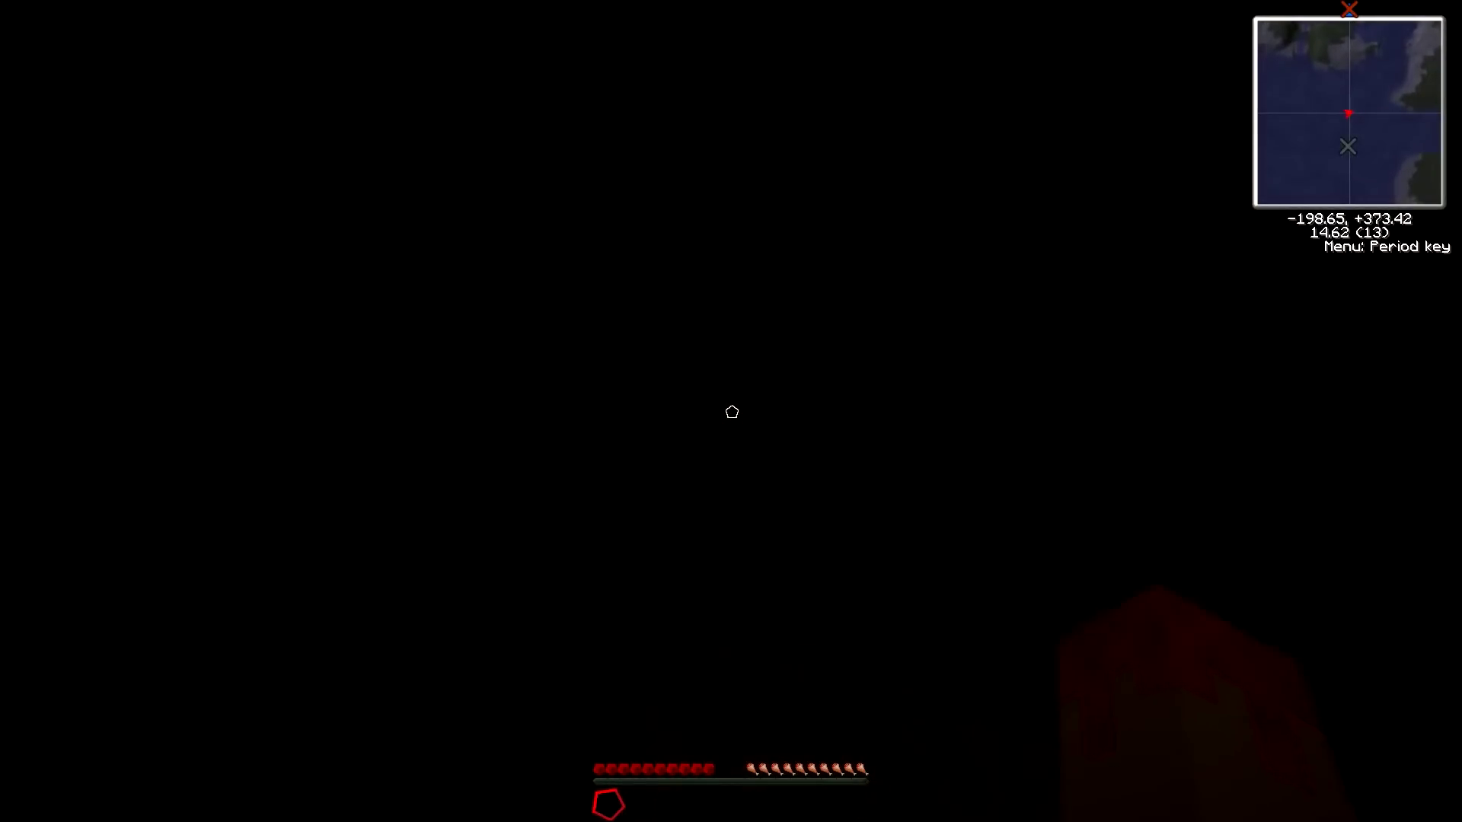
key("w")
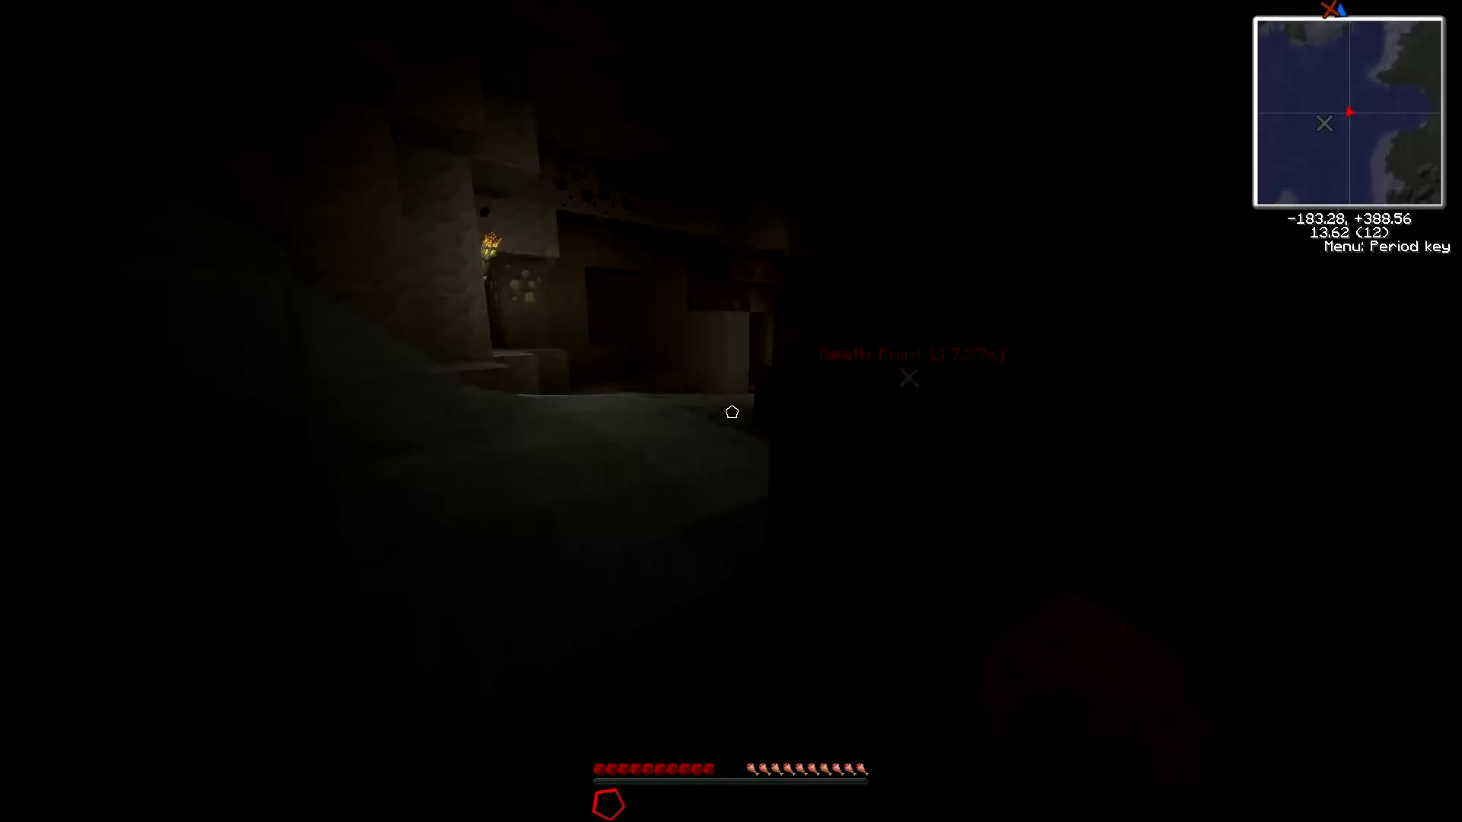
key("w")
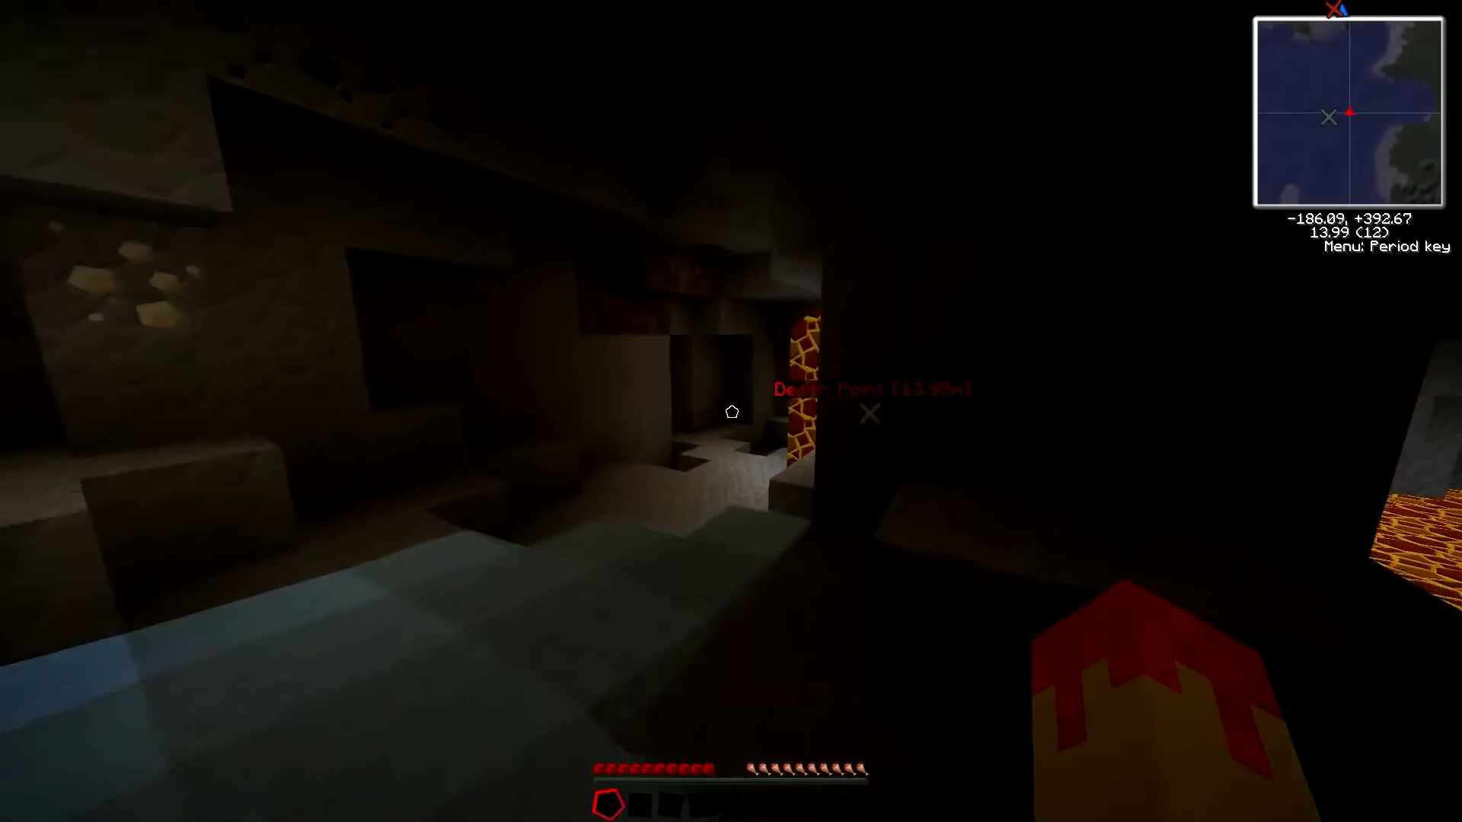
key("w")
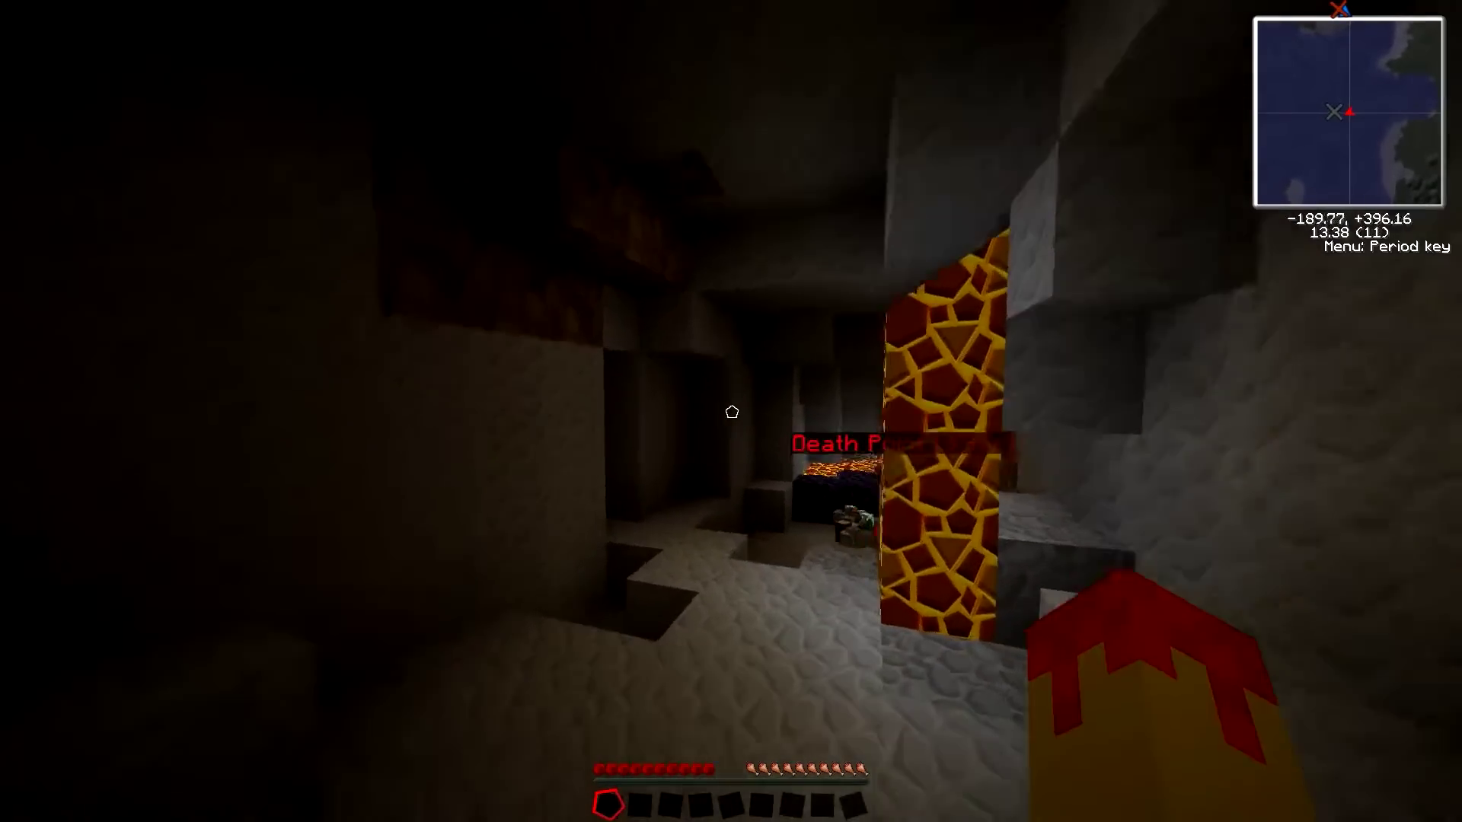
key("w")
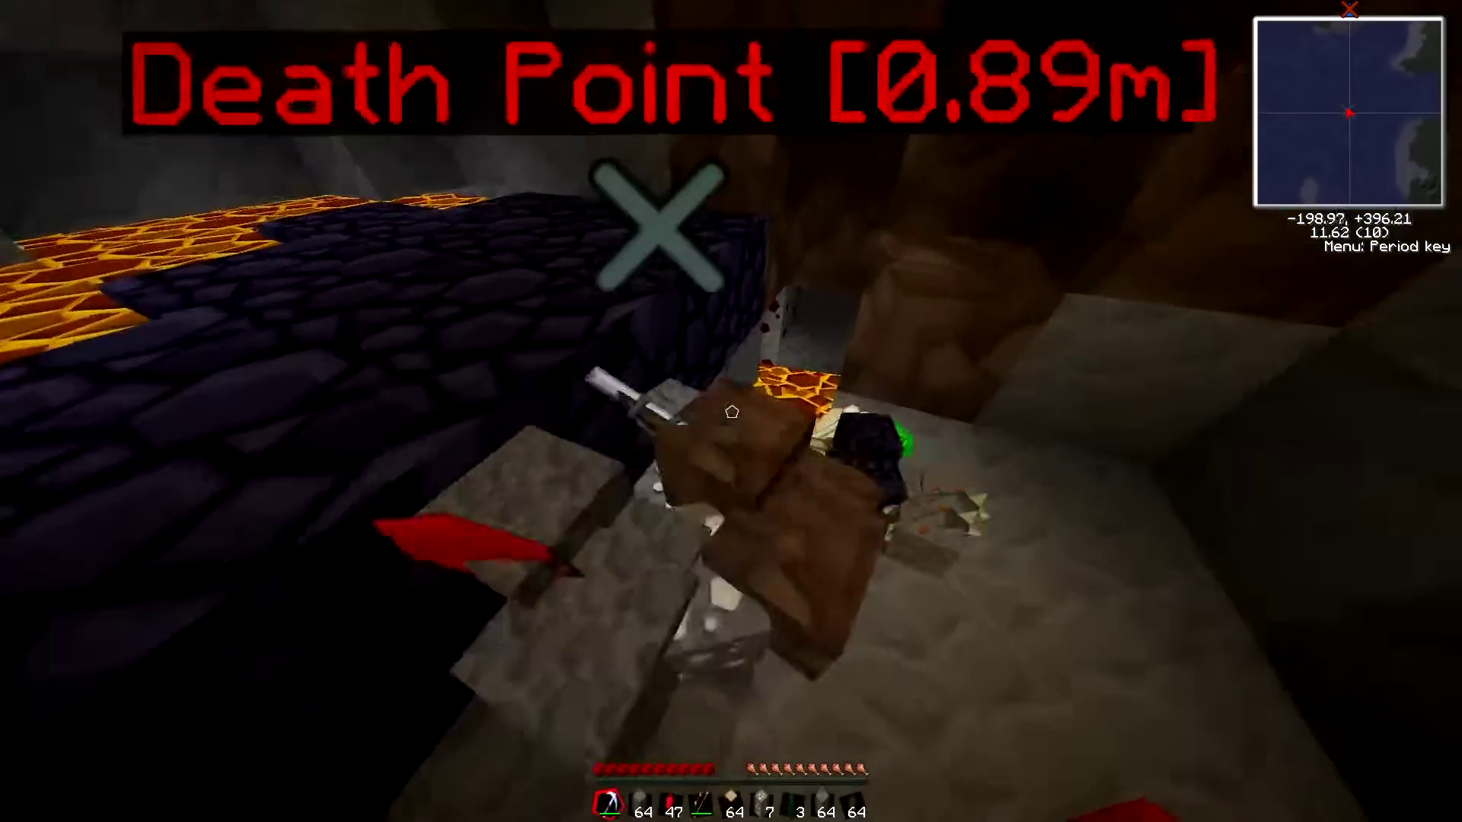
key("e")
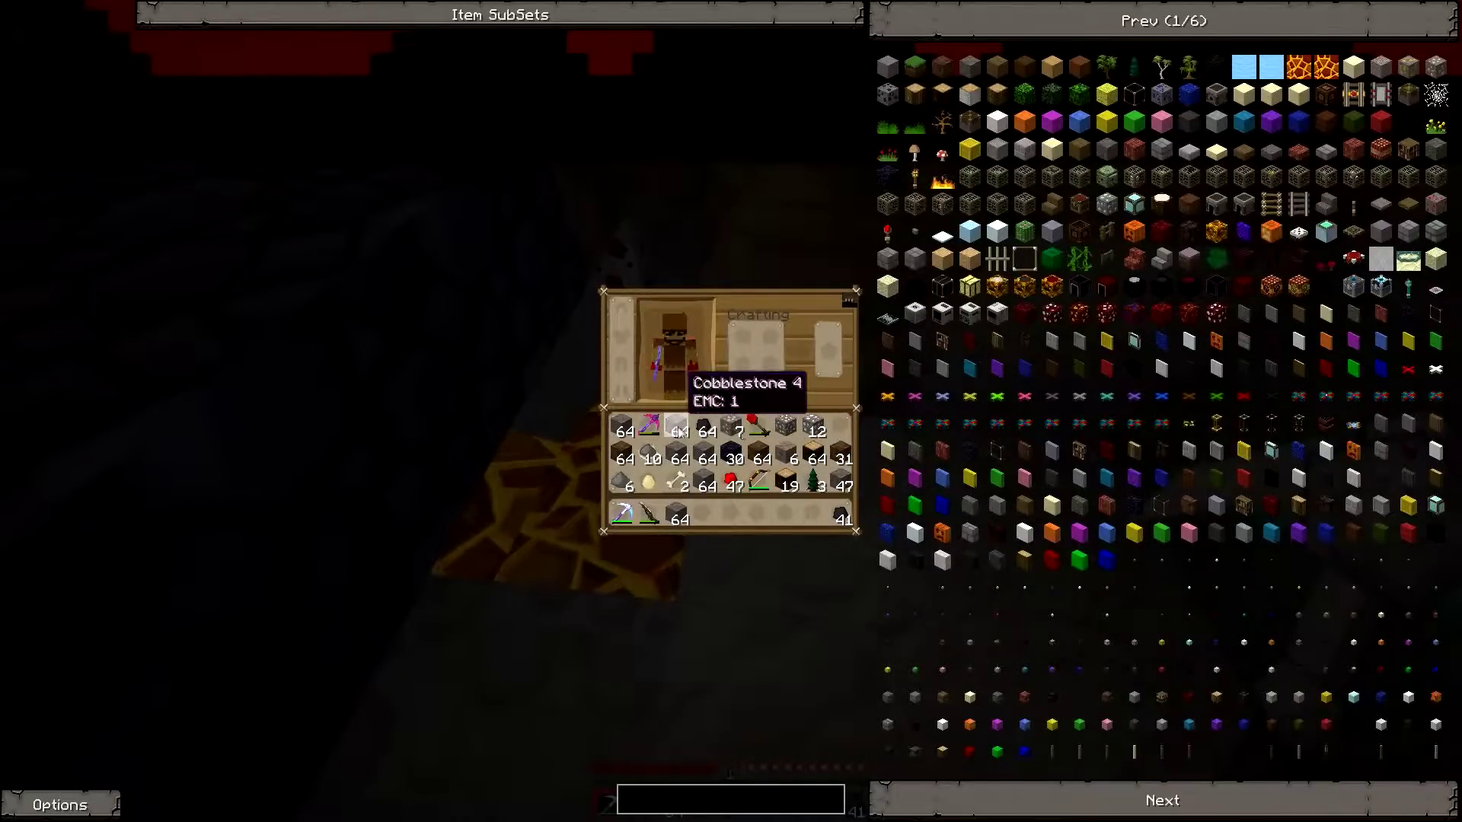
Move recovered items into storage, keeping the pickaxe and a cobblestone stack on the hotbar.
key("e")
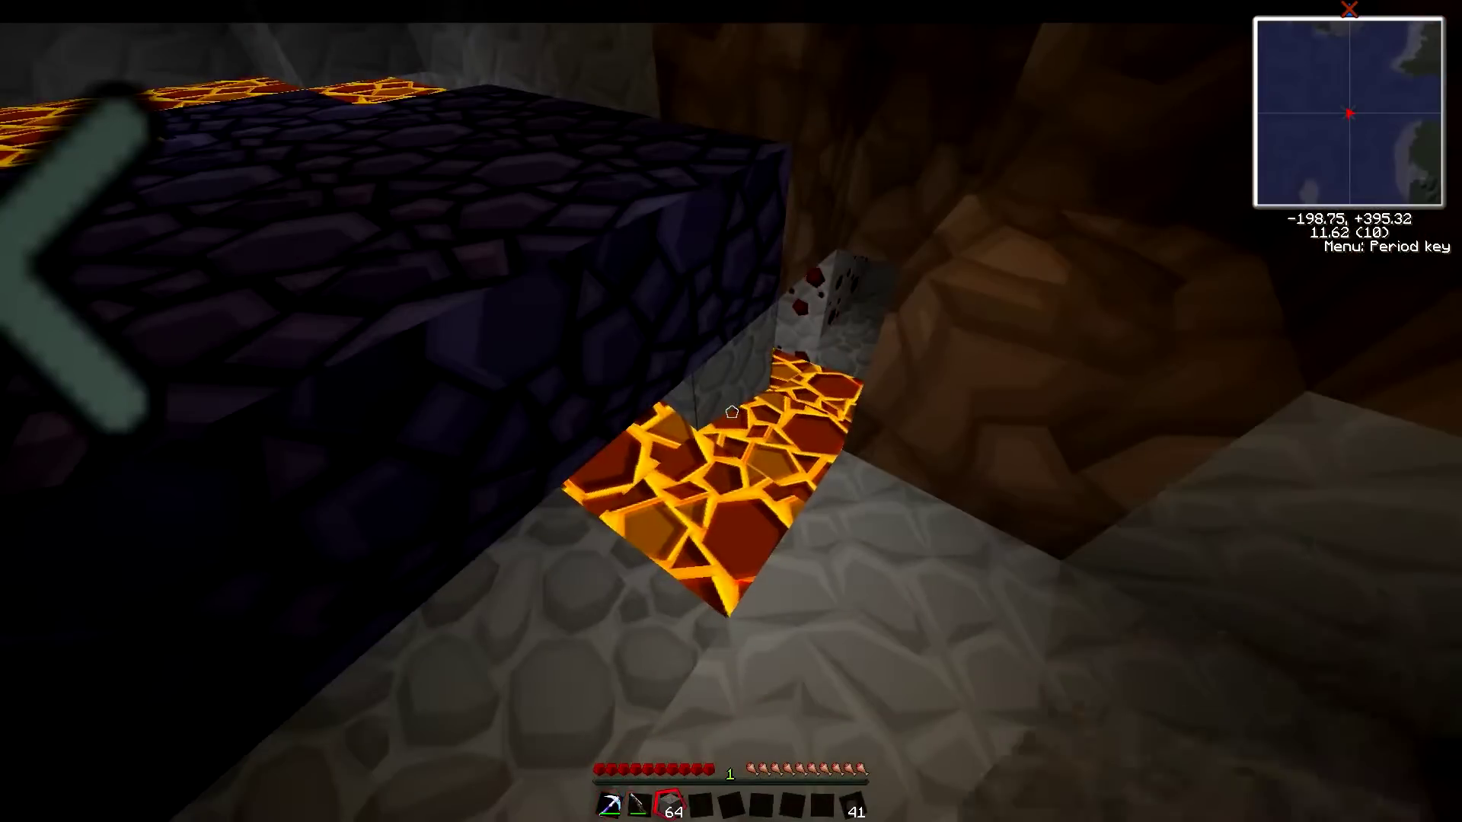
key("e")
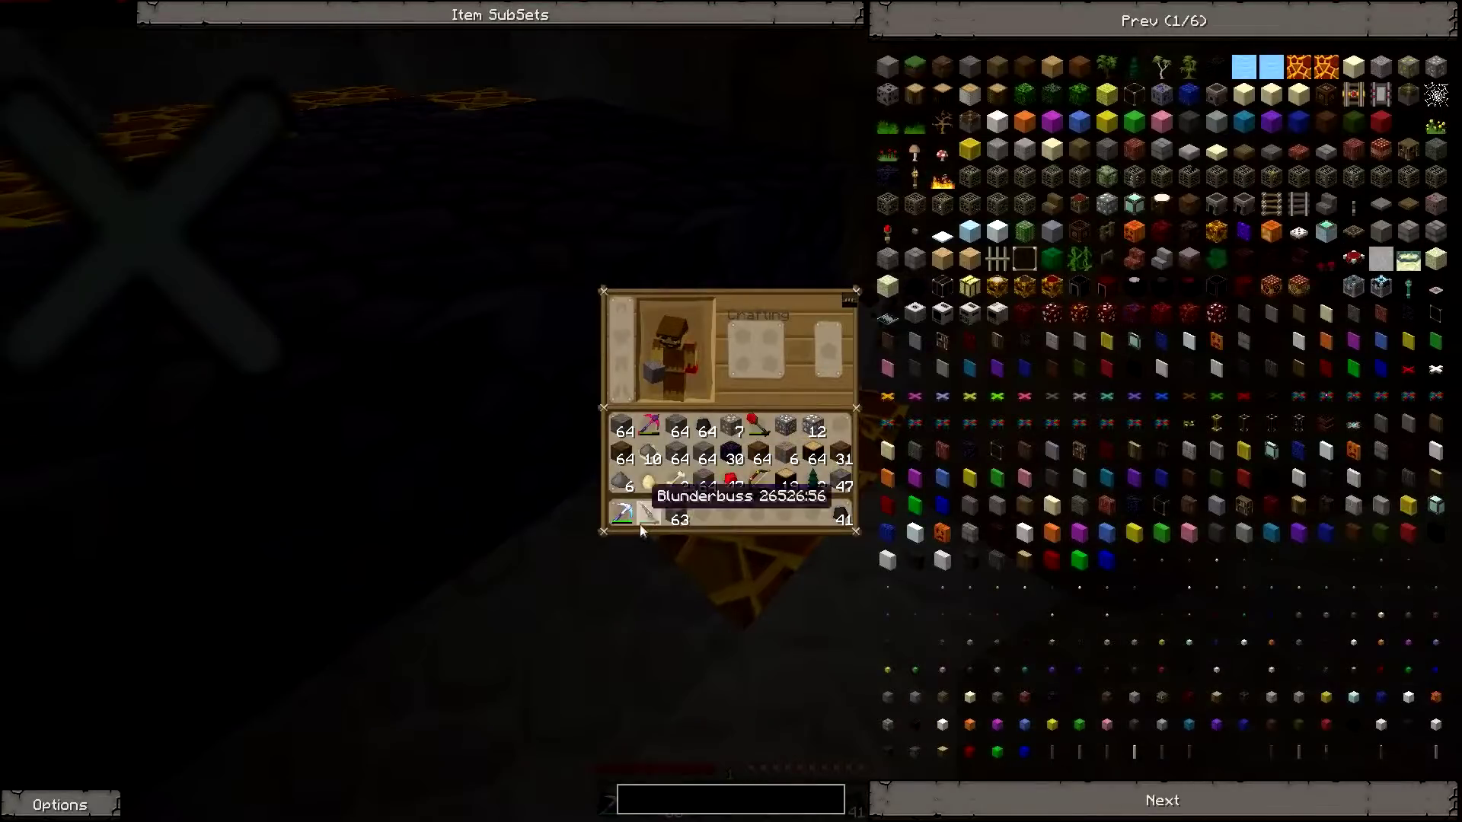
key("e")
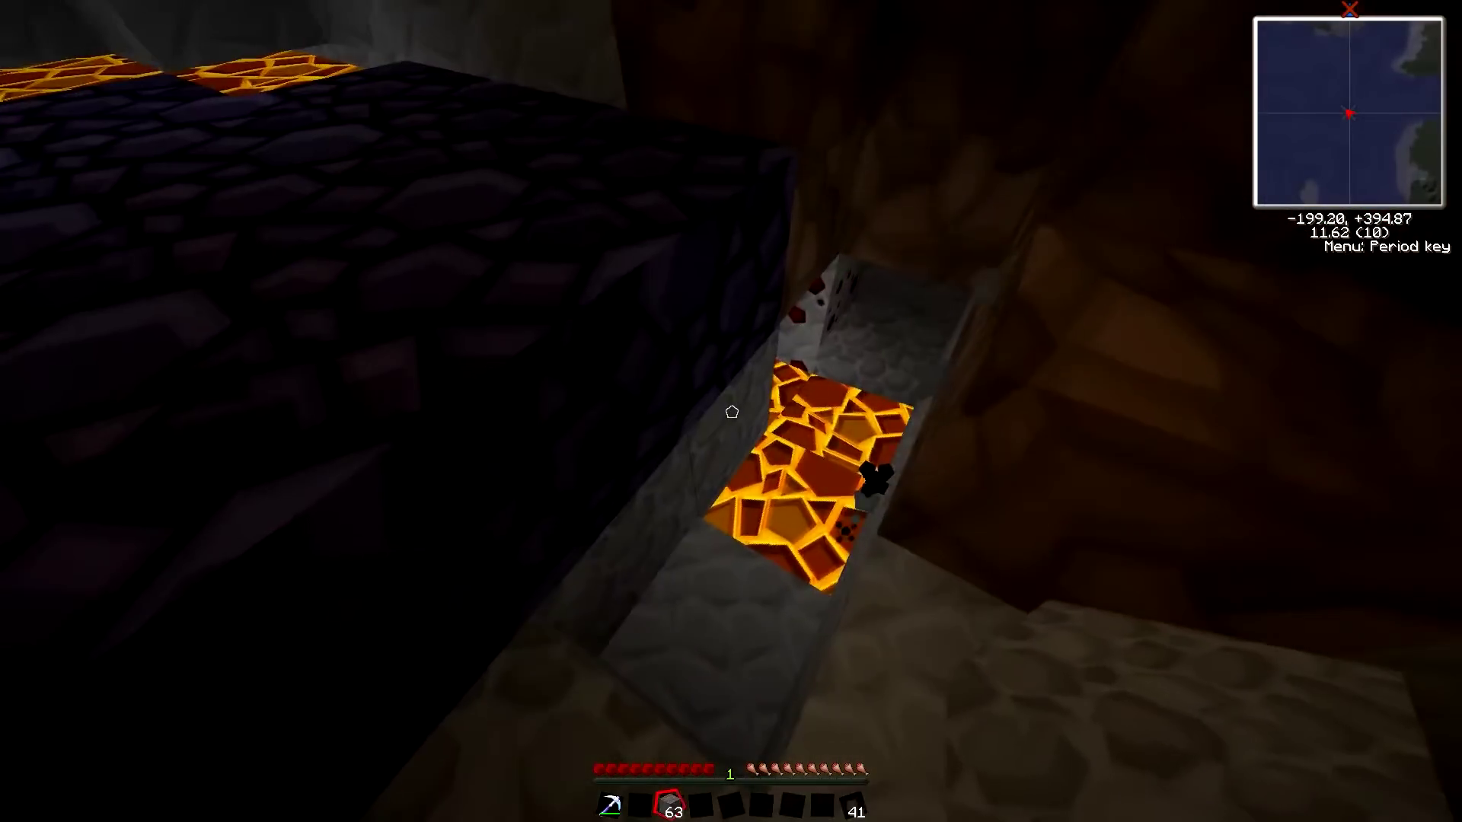
scroll(731, 411, "down", 1)
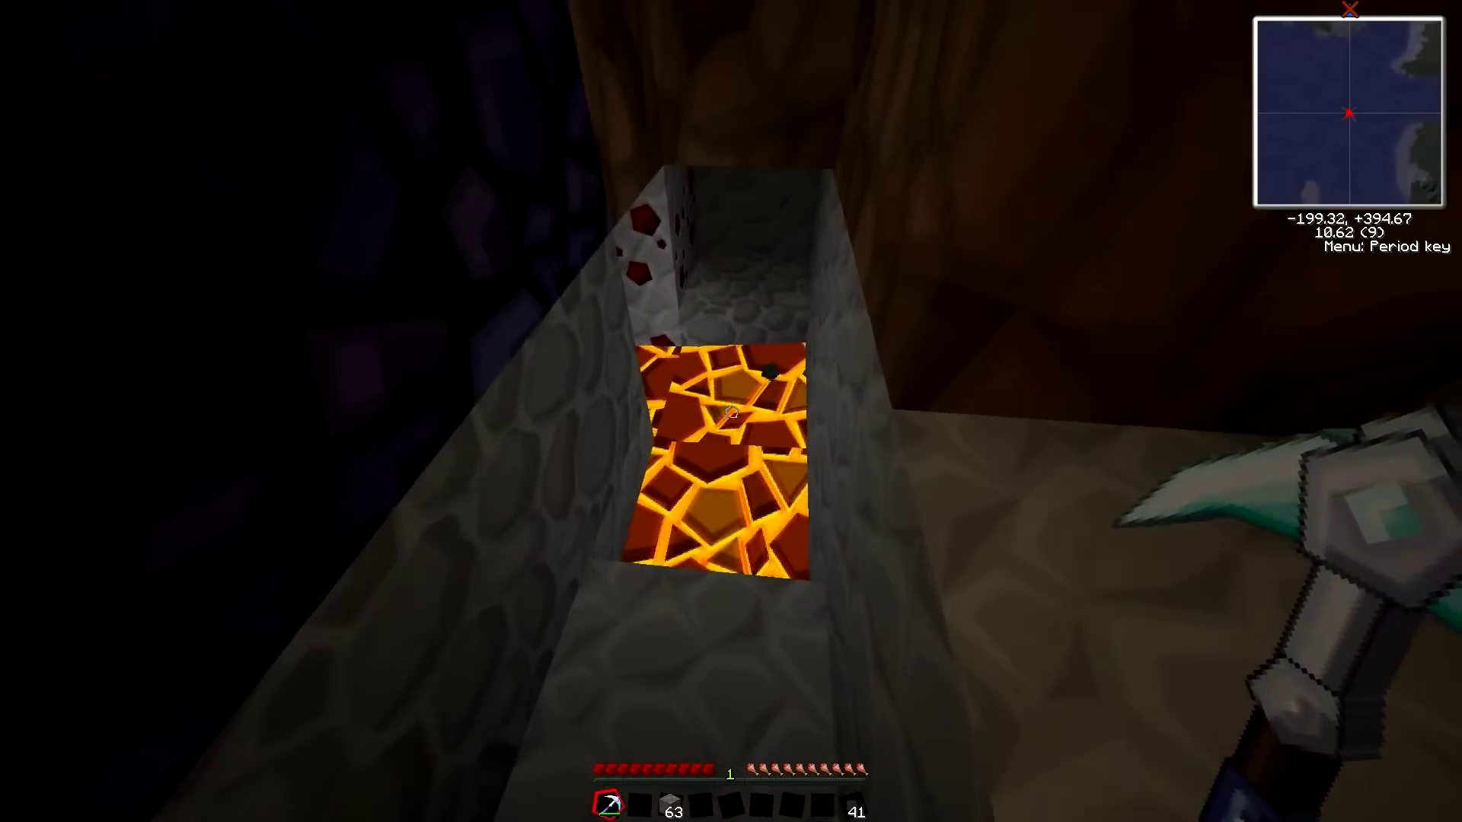
Cap the lava trench with three cobblestone blocks.
right_click(731, 411)
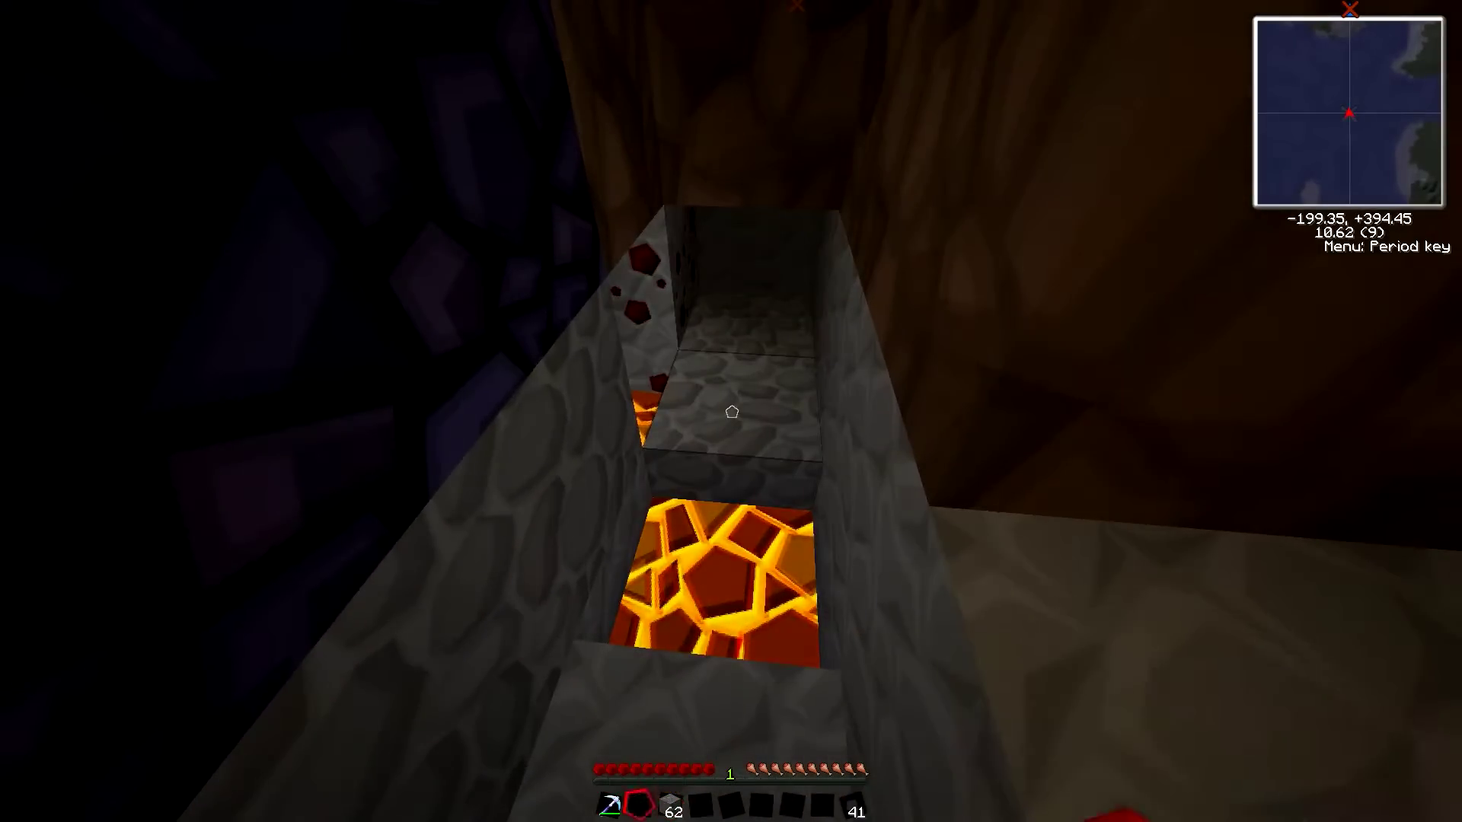
scroll(732, 412, "up", 1)
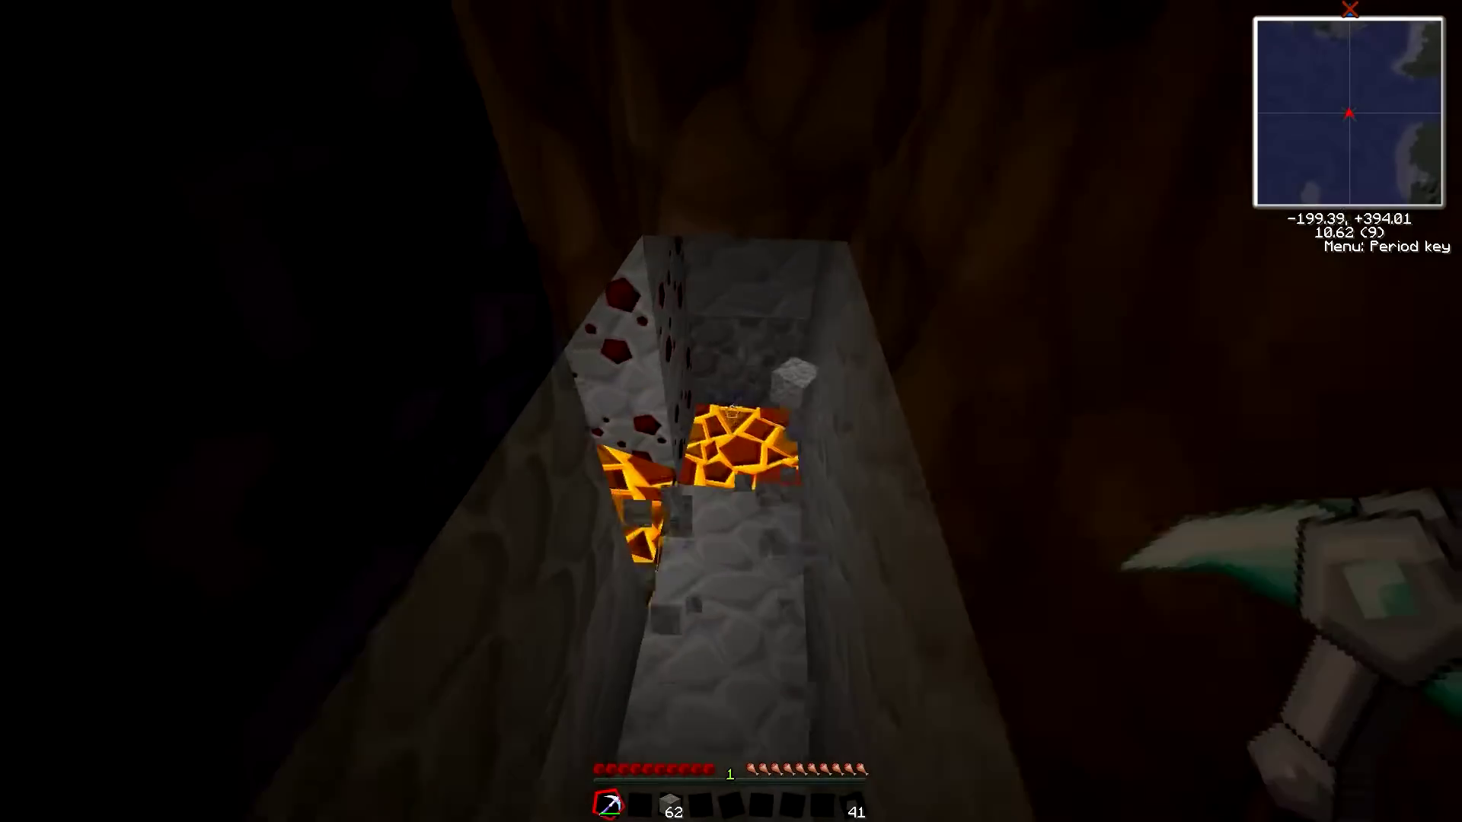
key("w")
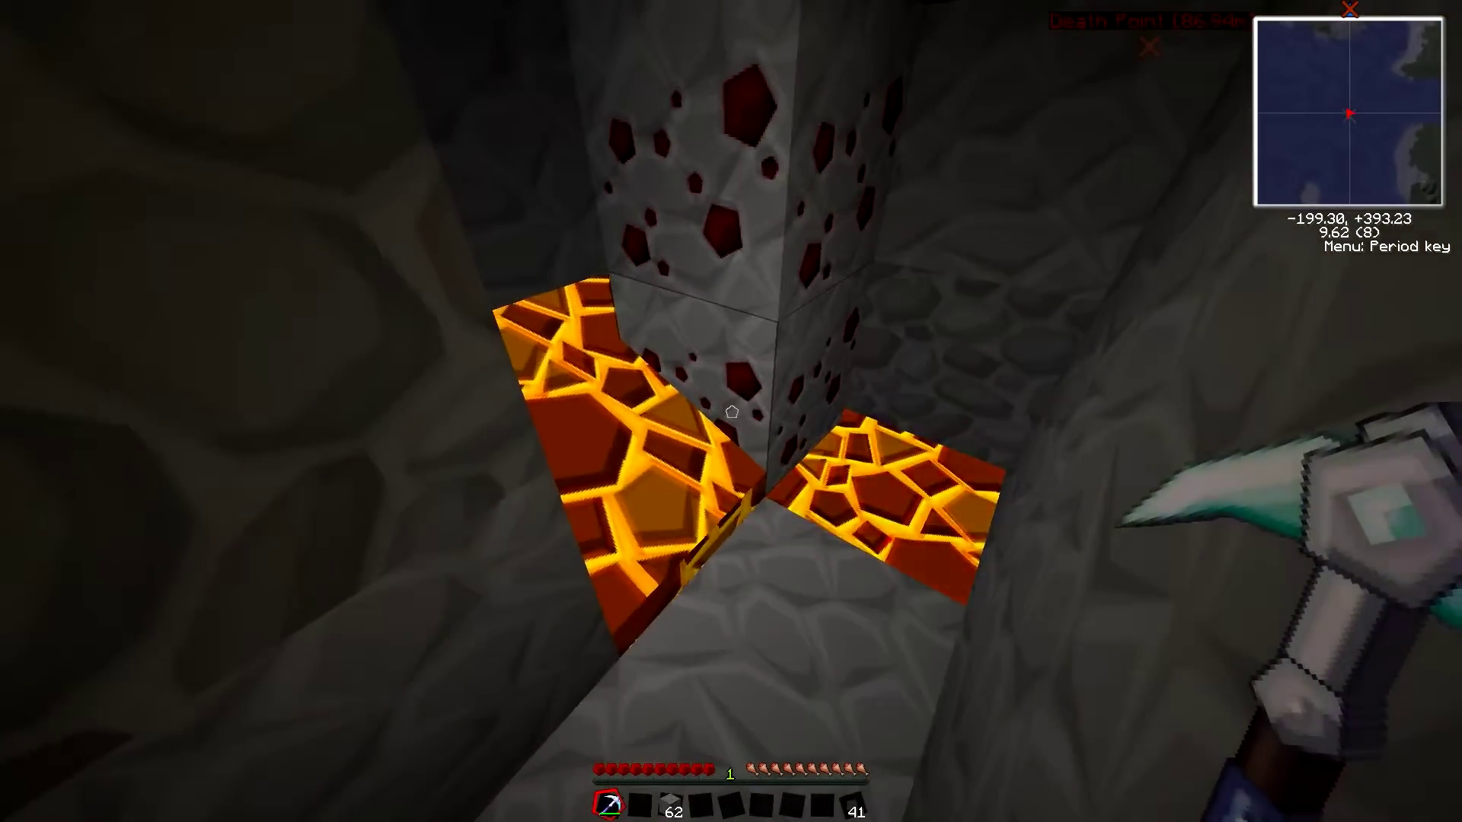
scroll(731, 412, "down", 1)
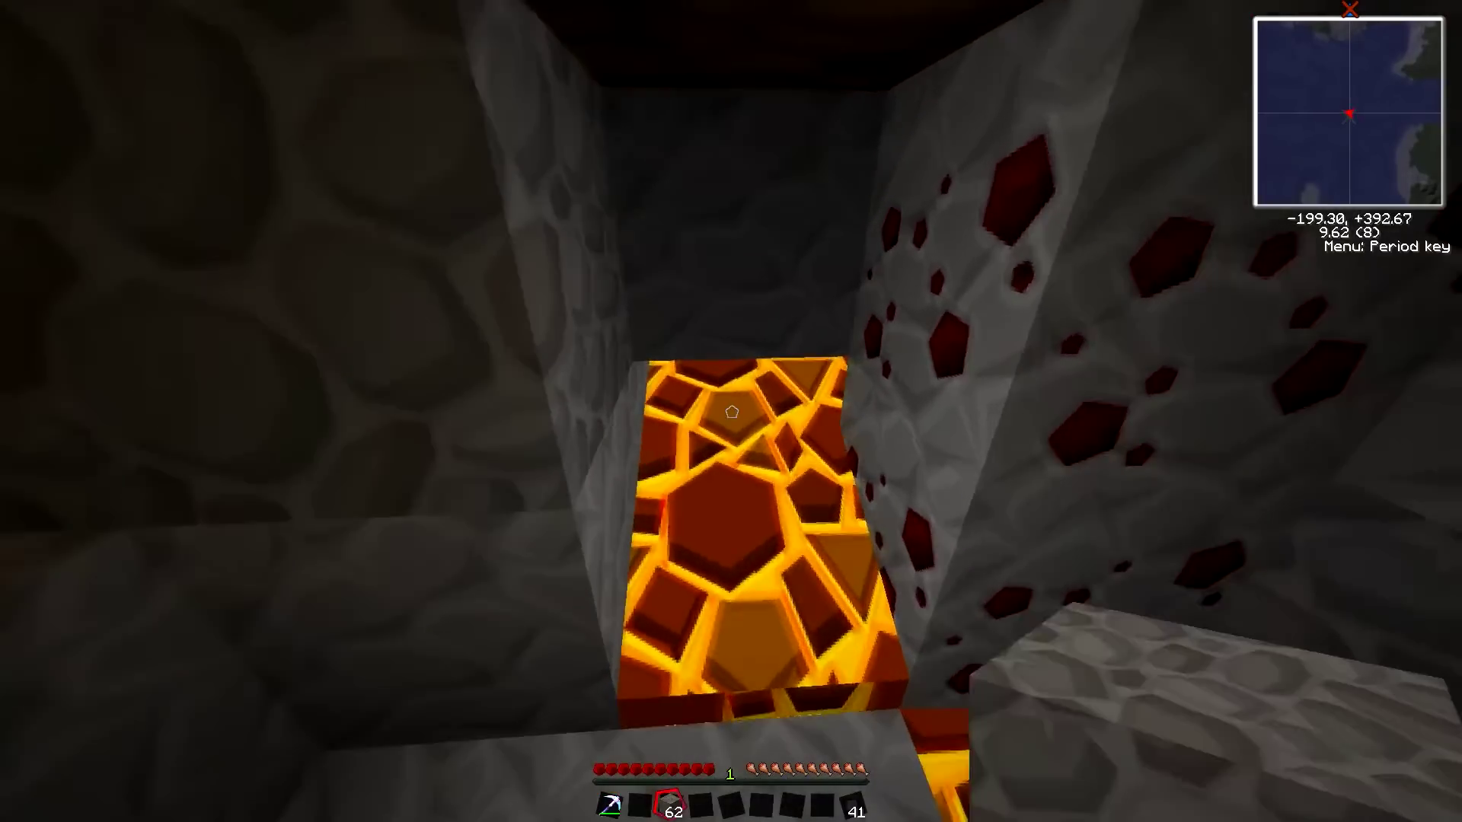
right_click(731, 412)
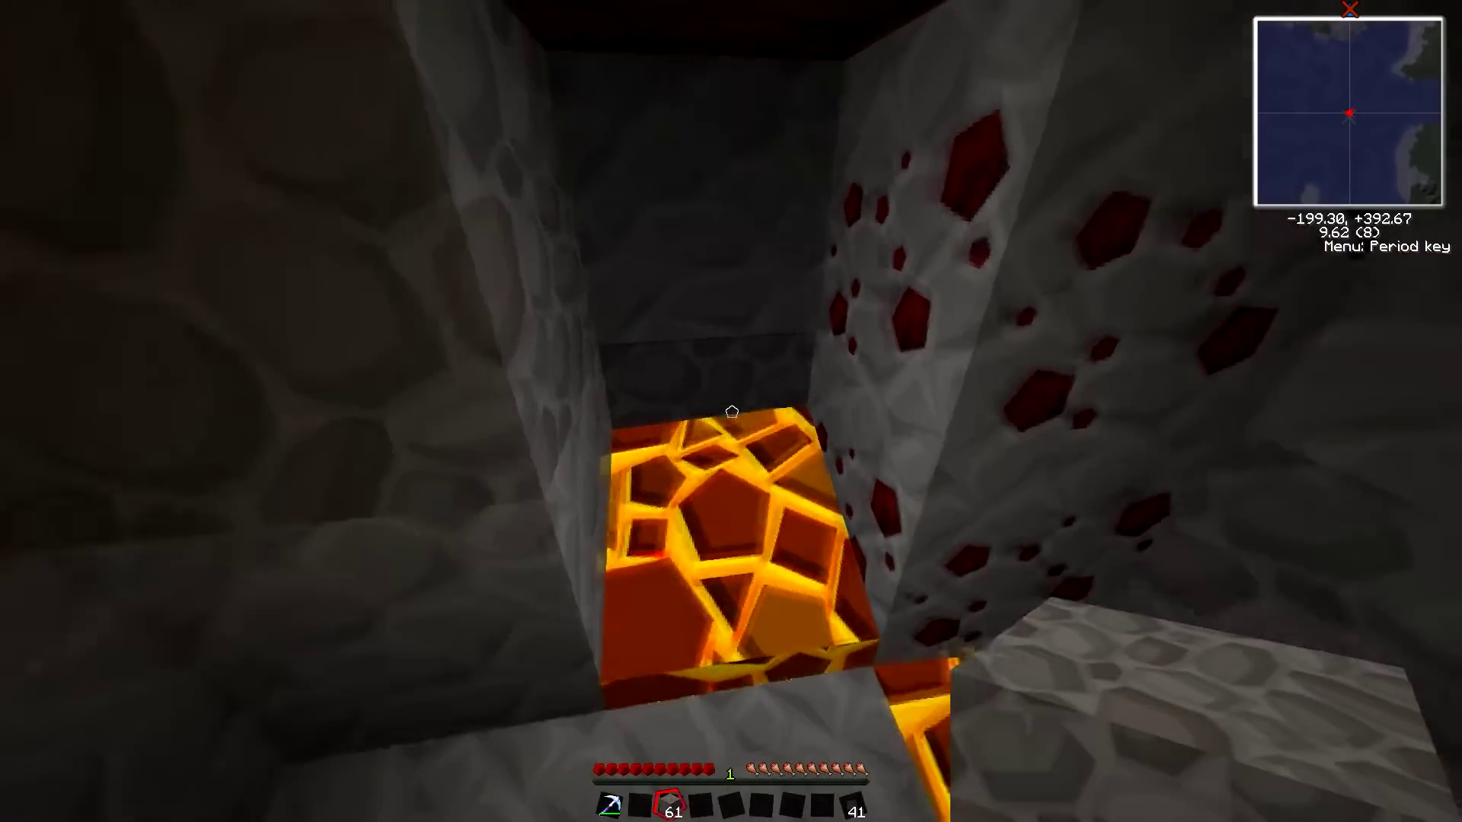
scroll(731, 411, "up", 1)
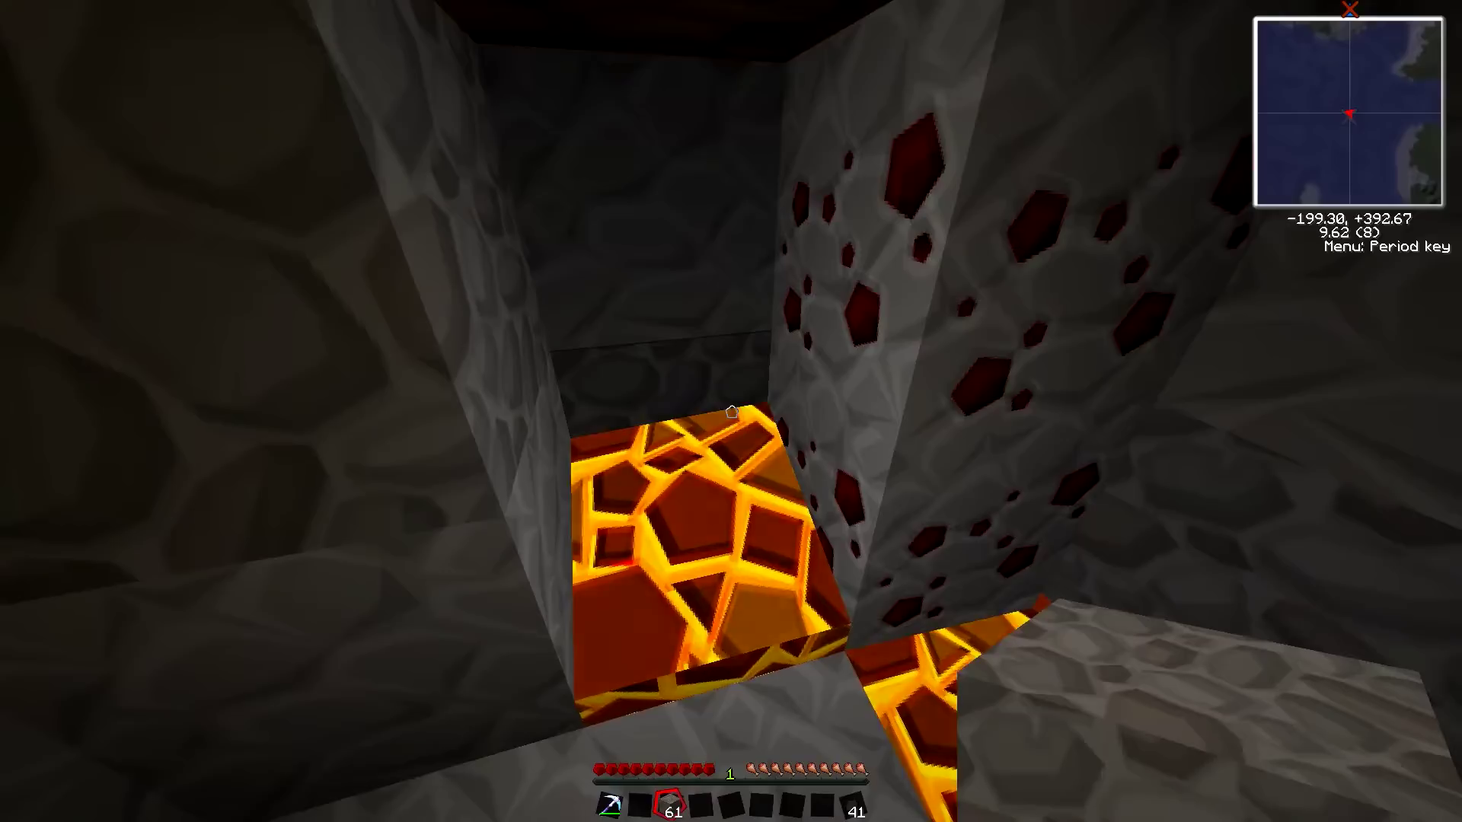
right_click(731, 412)
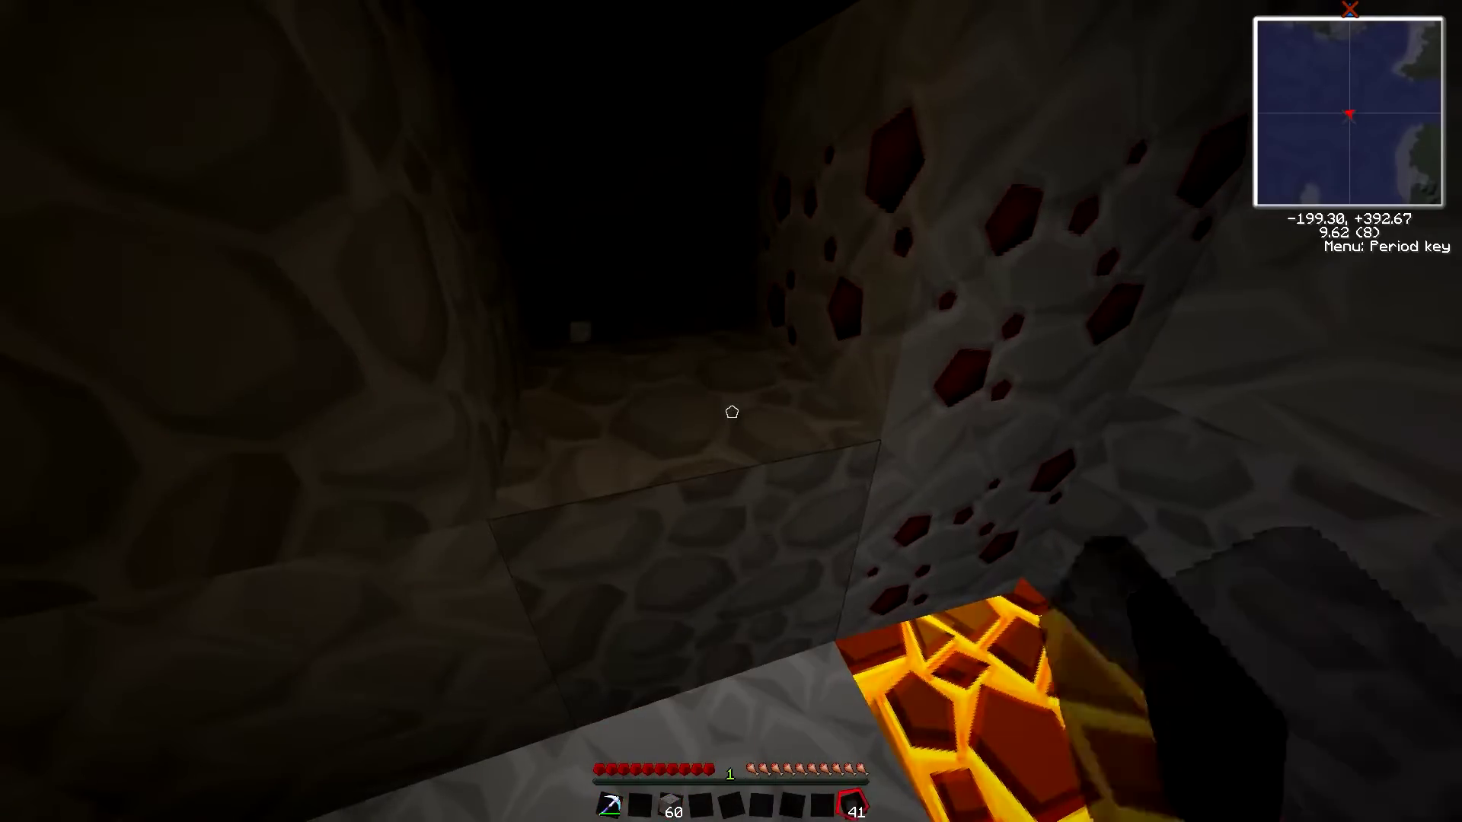
Mine the block ahead and the redstone ore with the pickaxe.
key("1")
left_click_drag(731, 411, 732, 411)
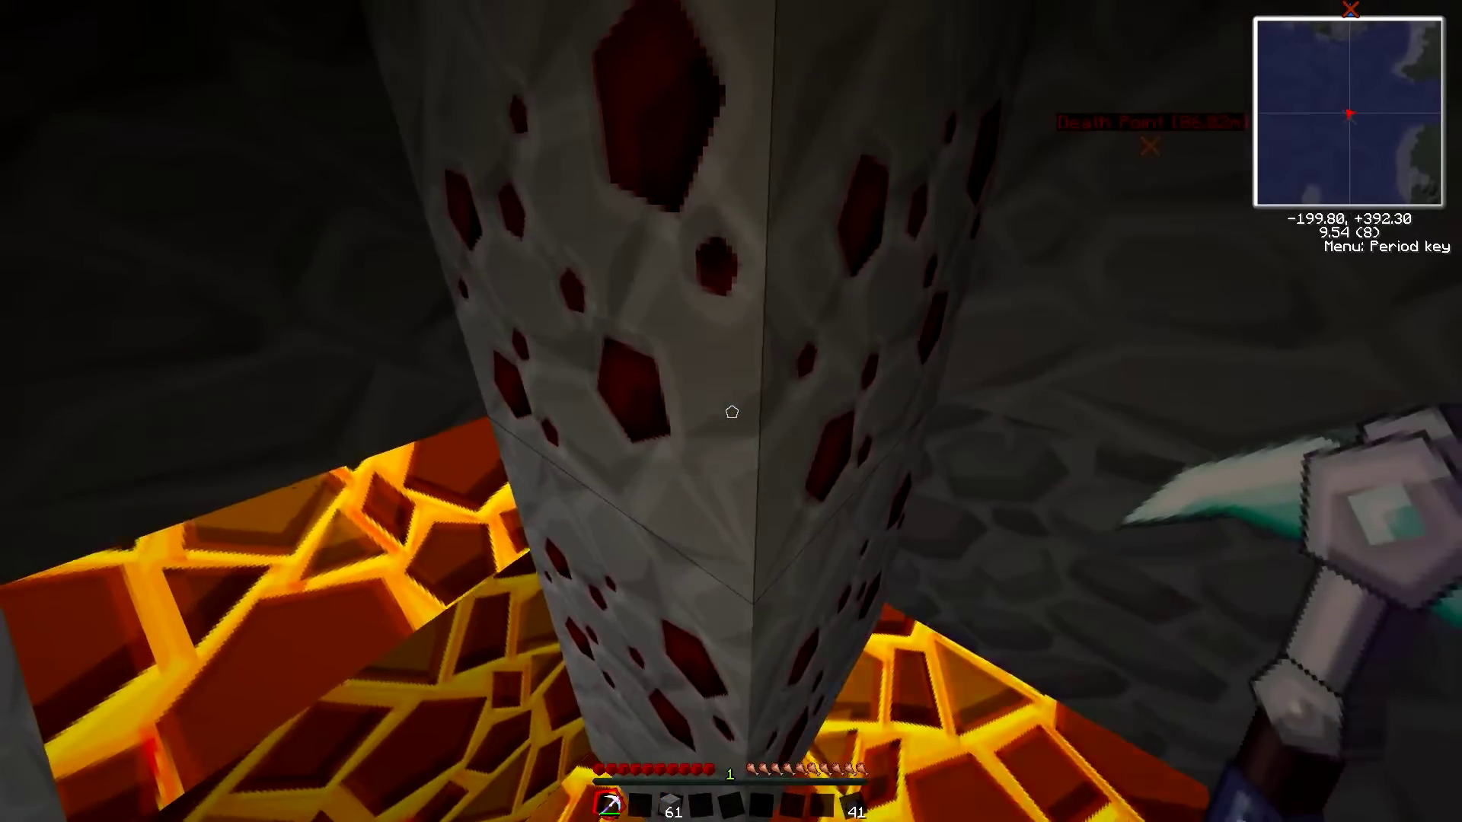
left_click_drag(731, 411, 731, 411)
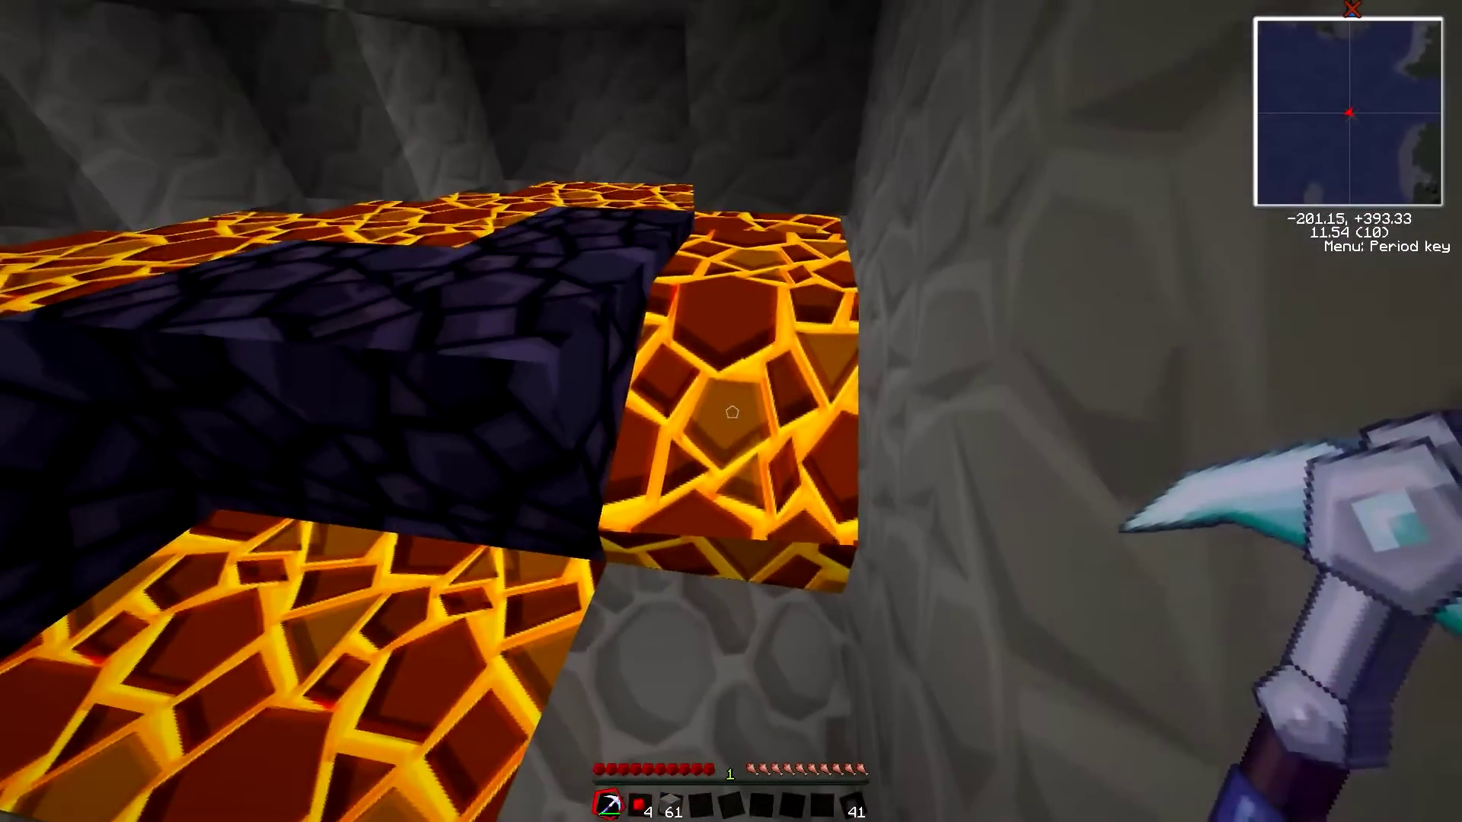
key("6")
Cover the lava pool with six cobblestone blocks.
right_click(732, 412)
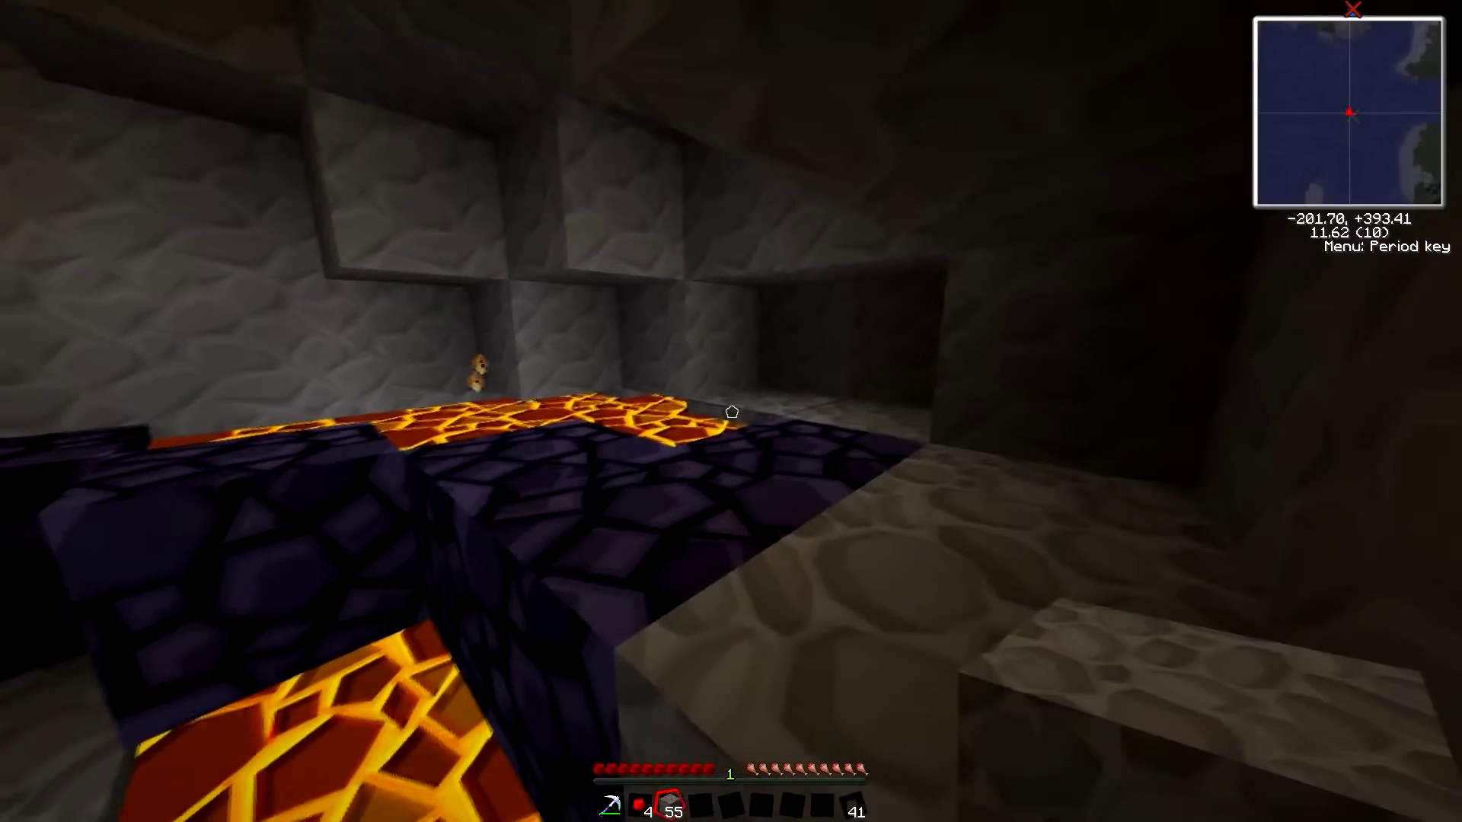
right_click(732, 412)
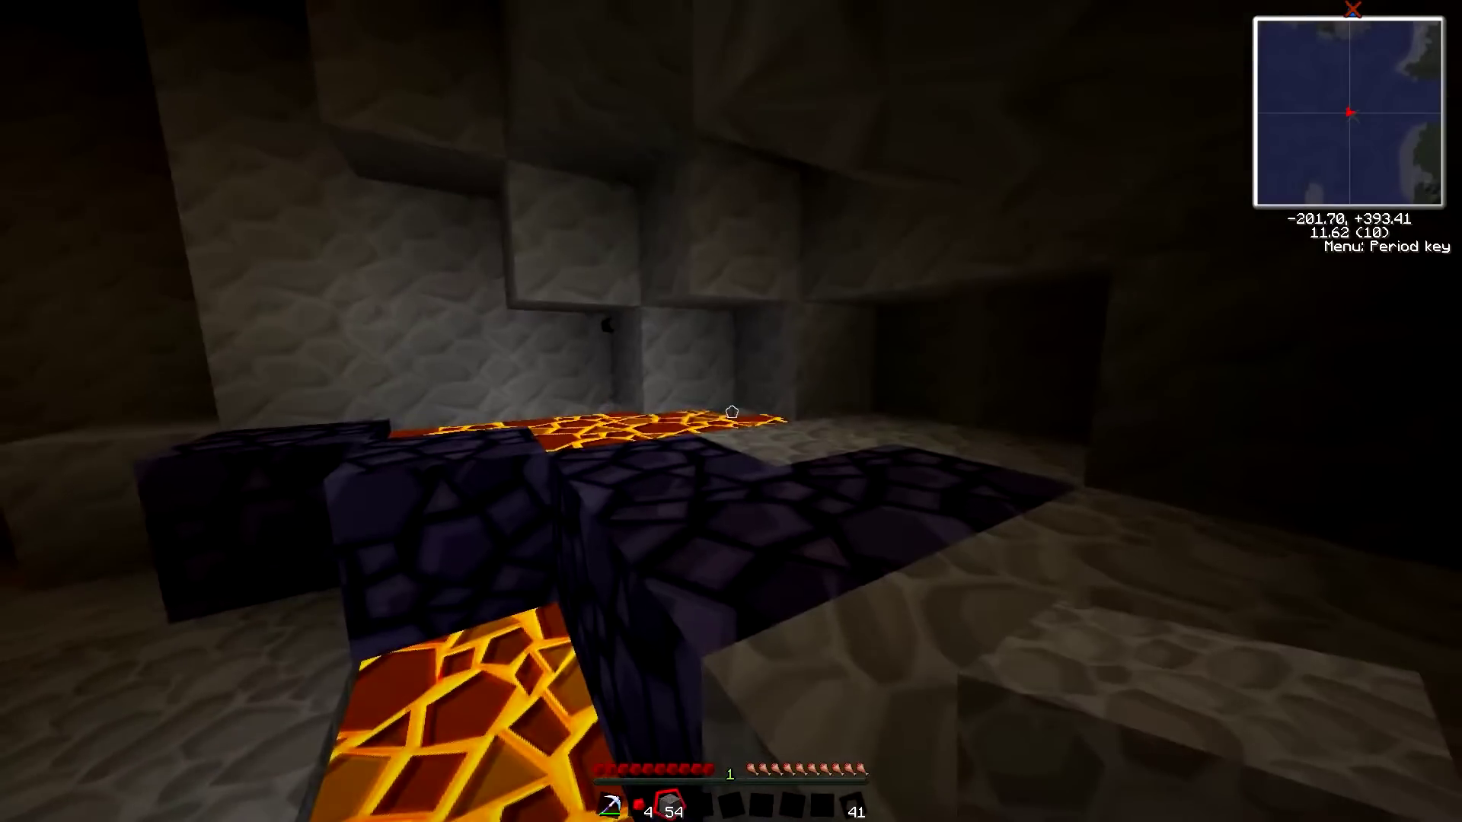
right_click(731, 412)
right_click(731, 411)
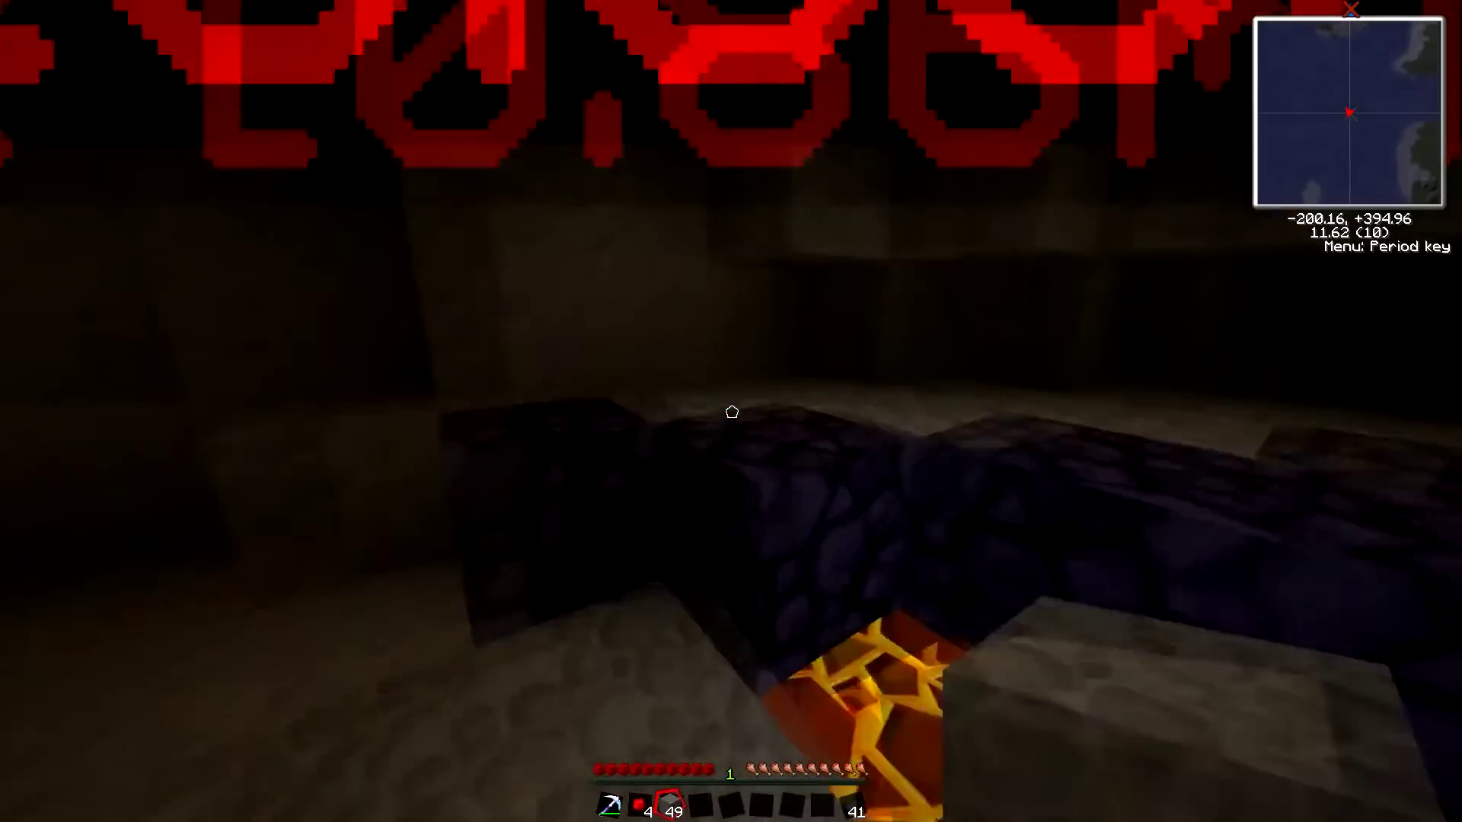
right_click(731, 411)
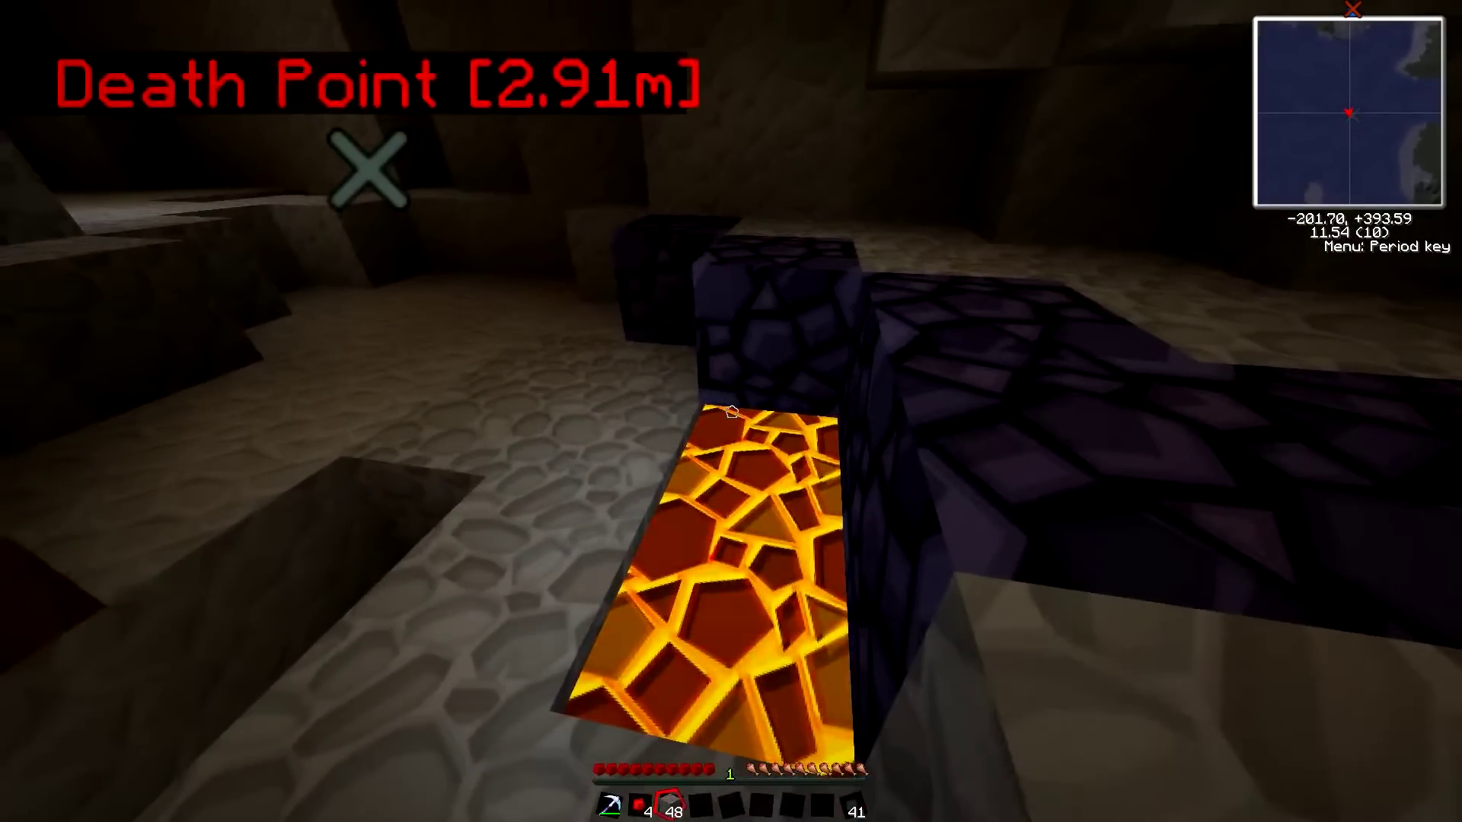
right_click(731, 412)
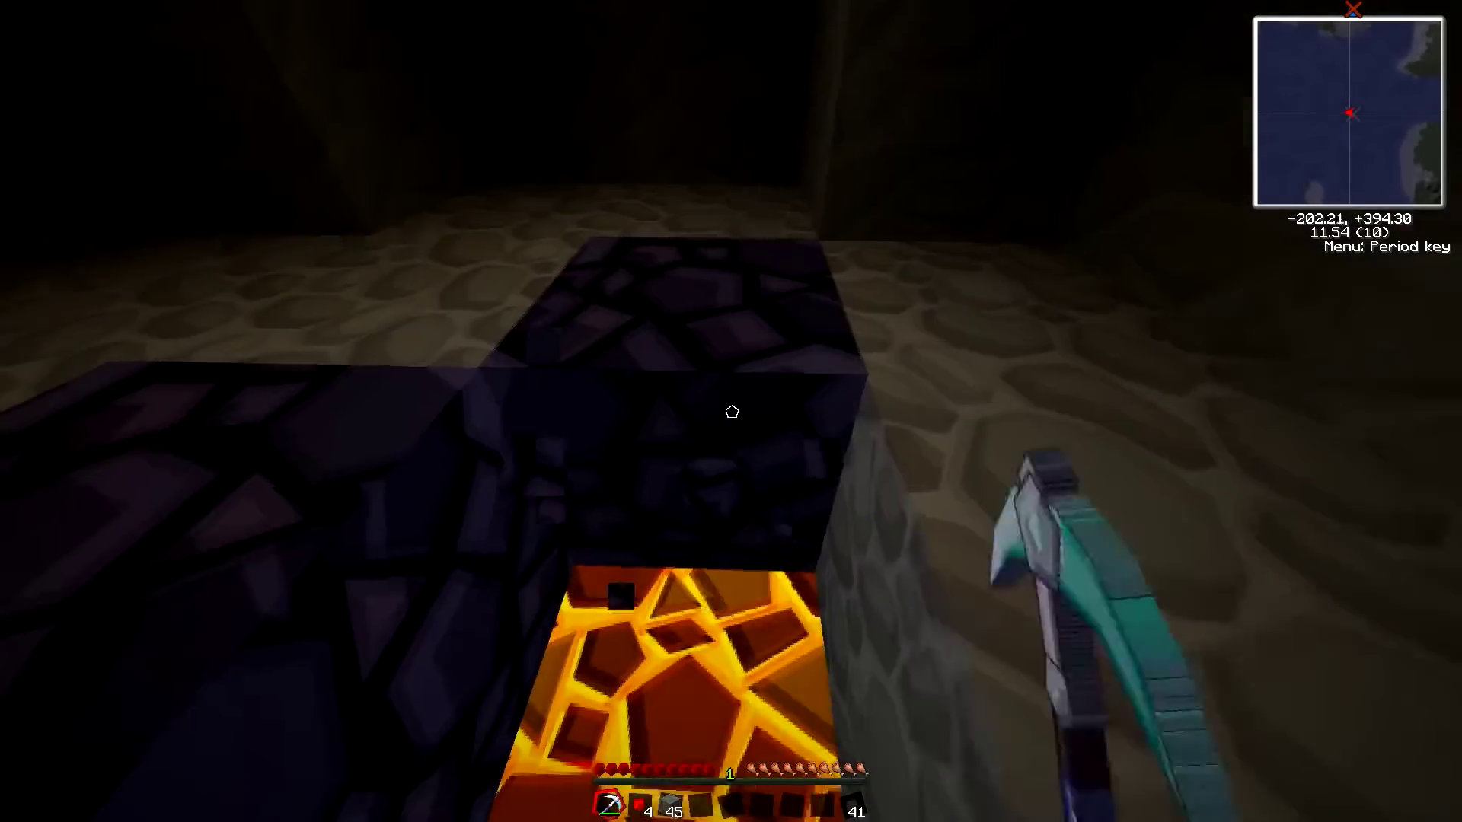
Mine out the obsidian block and the stone beside it.
left_click(731, 412)
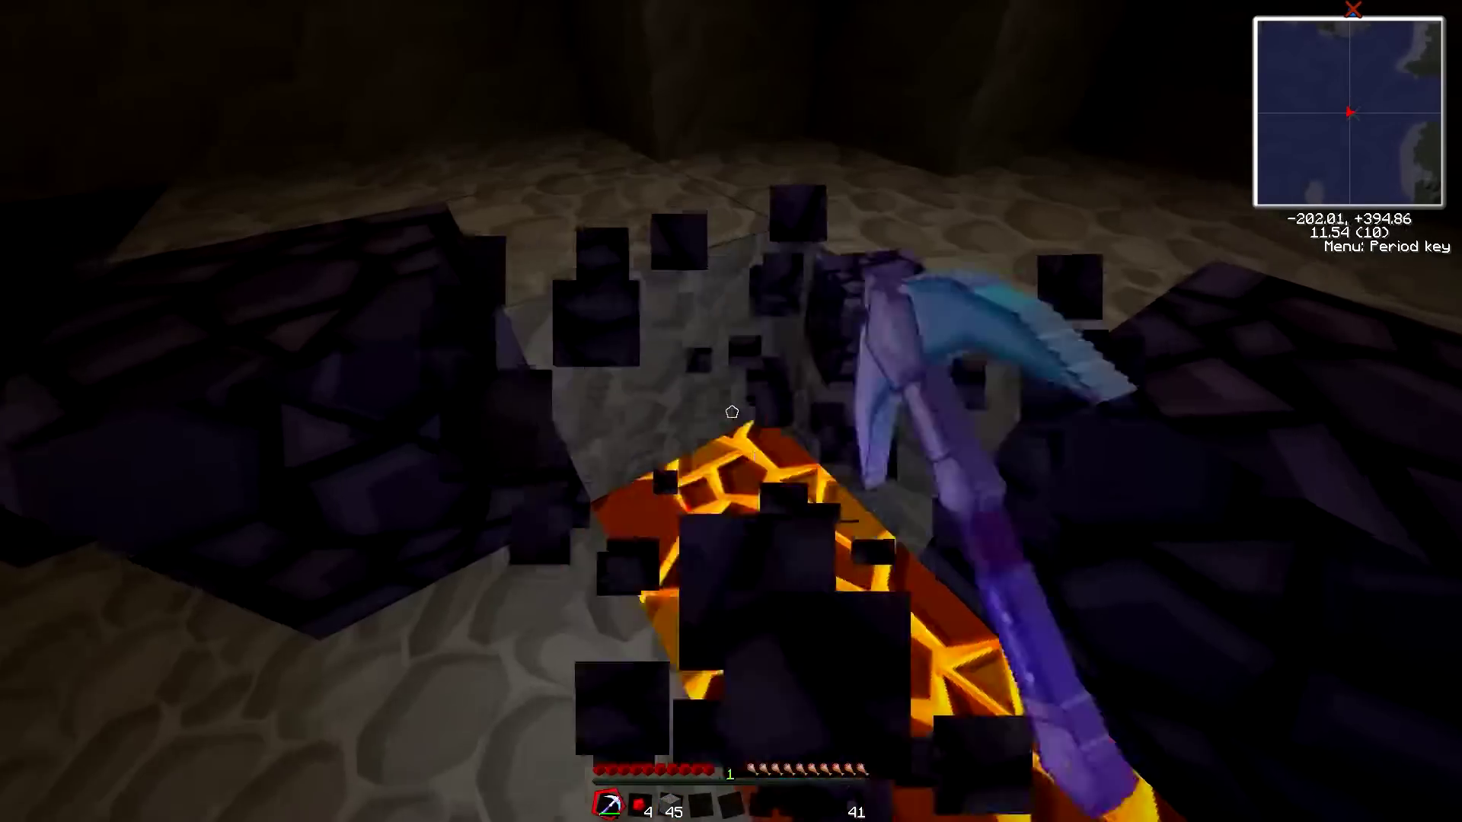
left_click_drag(731, 412, 731, 411)
key("w")
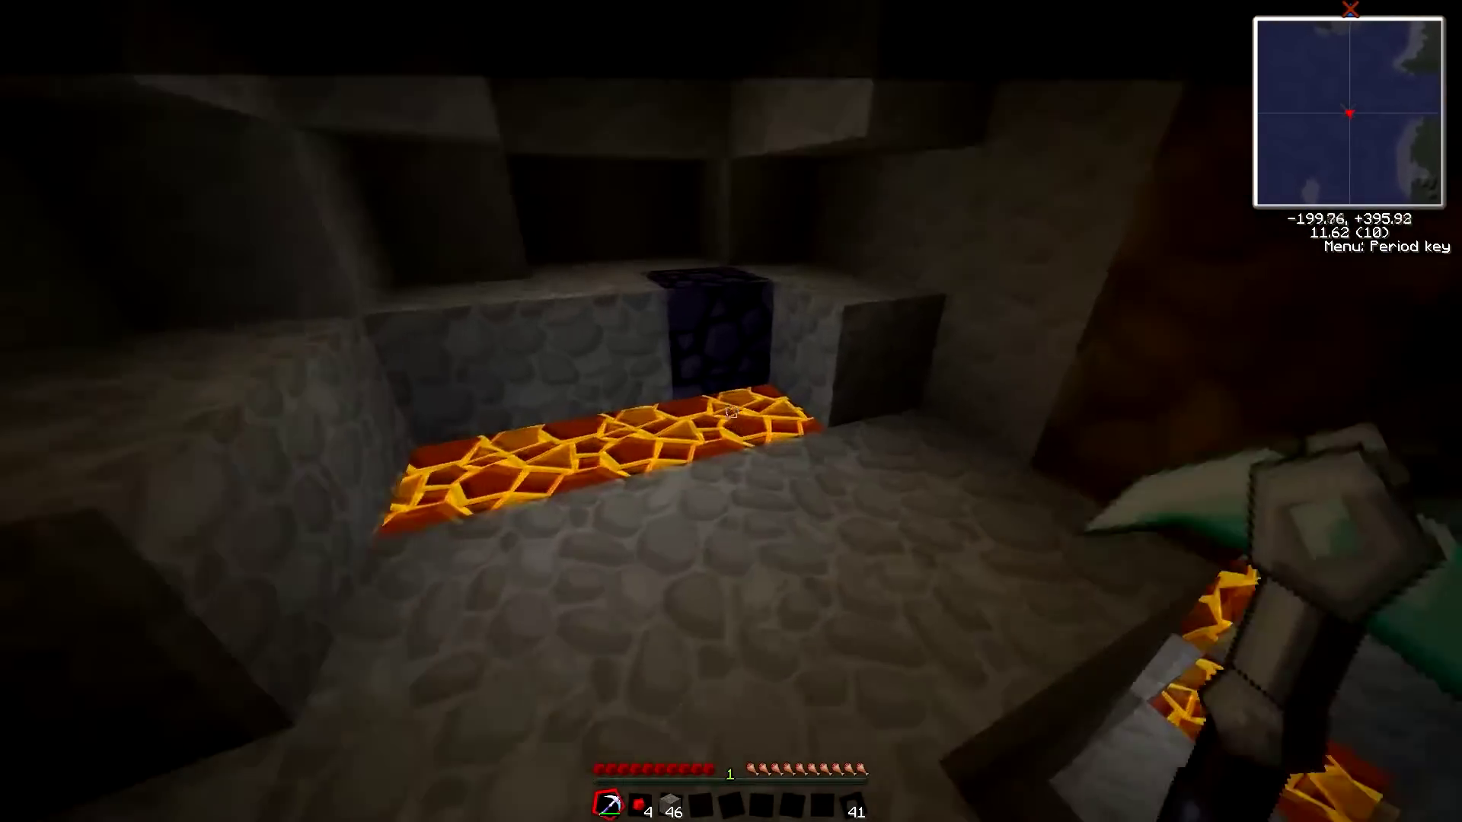
key("w")
left_click_drag(731, 411, 732, 412)
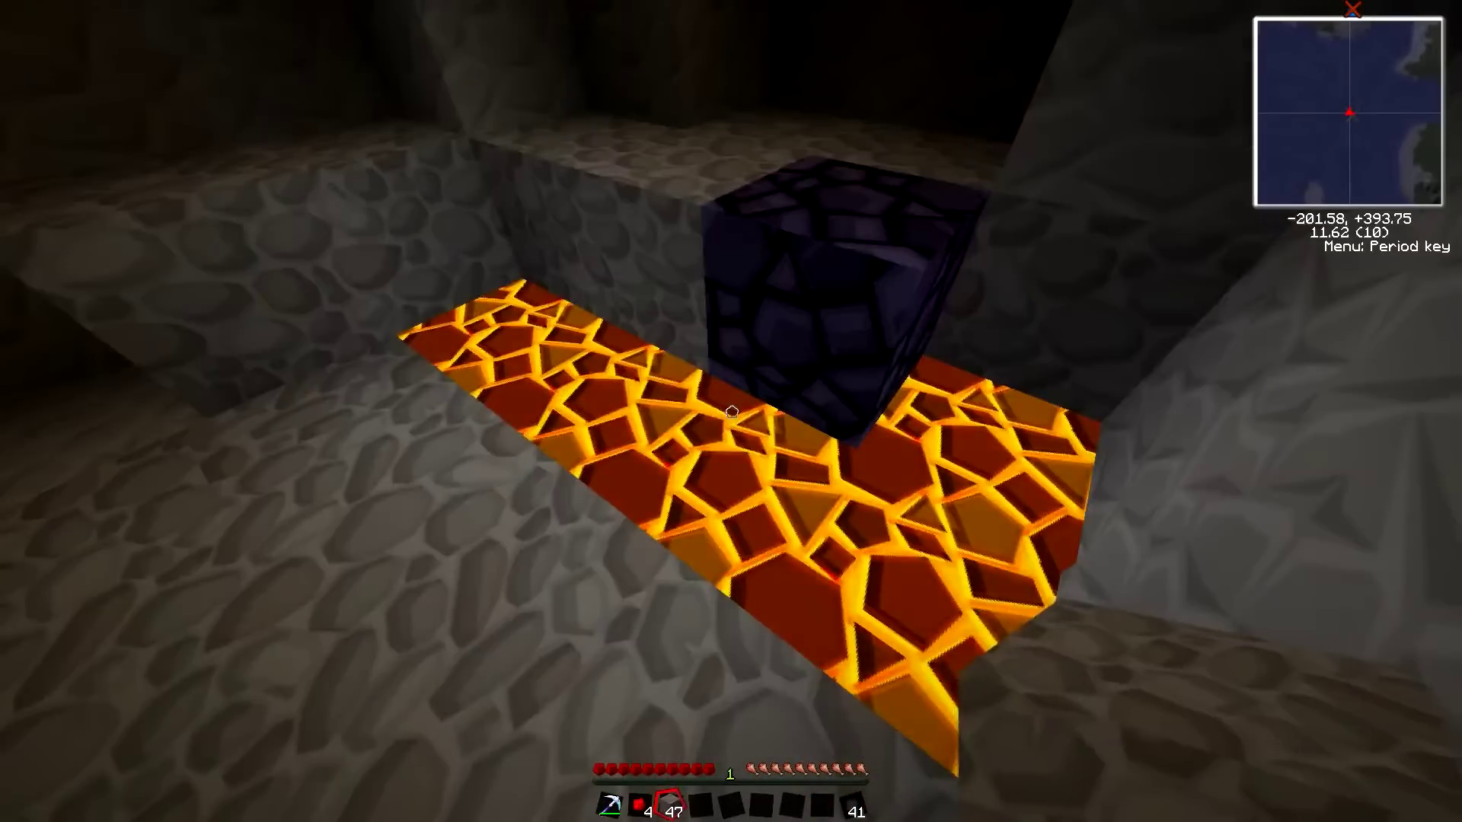
Fill the lava channel with two cobblestone, mine another obsidian, and head toward the redstone ore.
key("w")
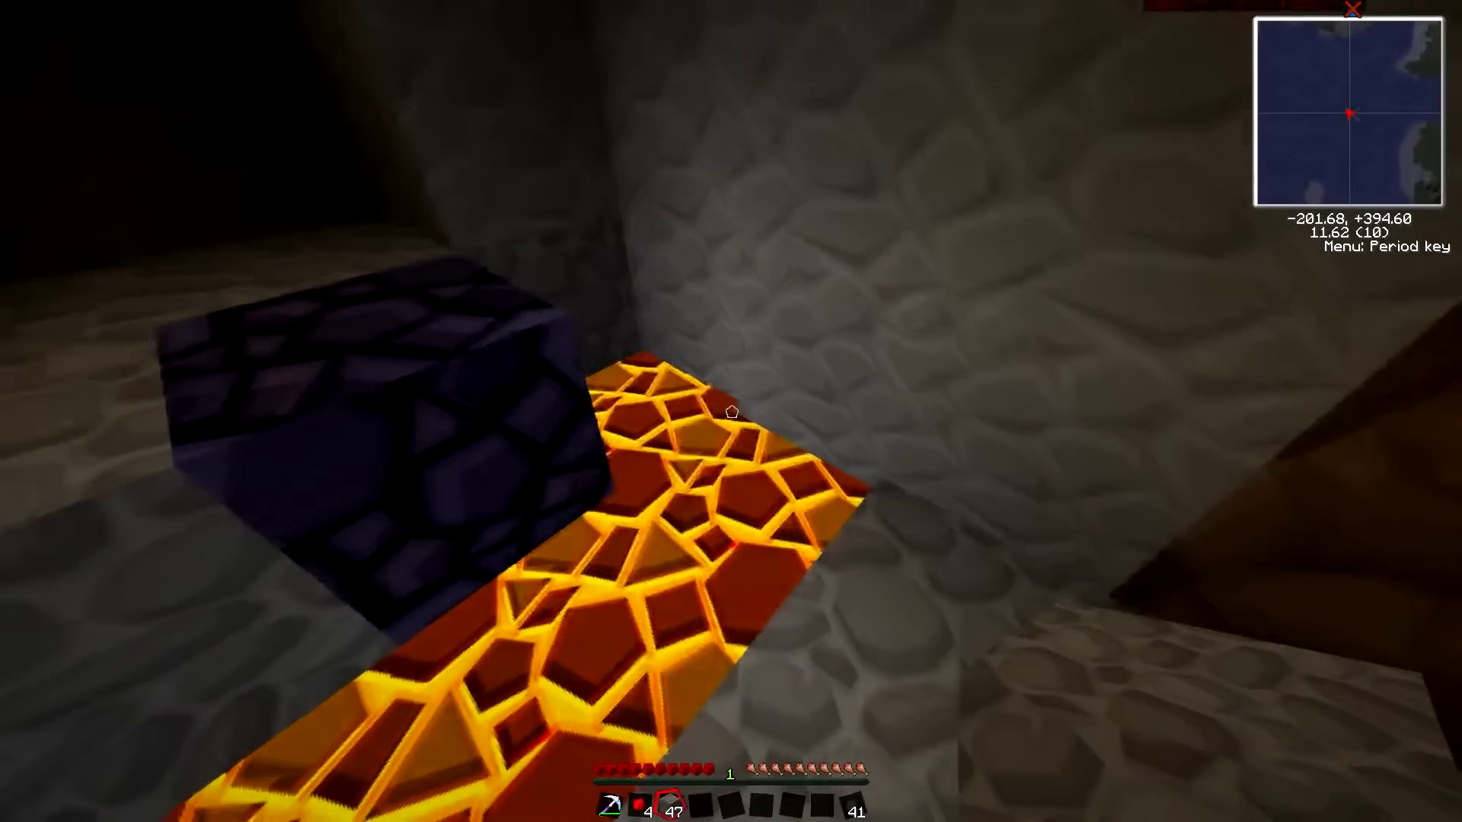
right_click(731, 411)
right_click(731, 412)
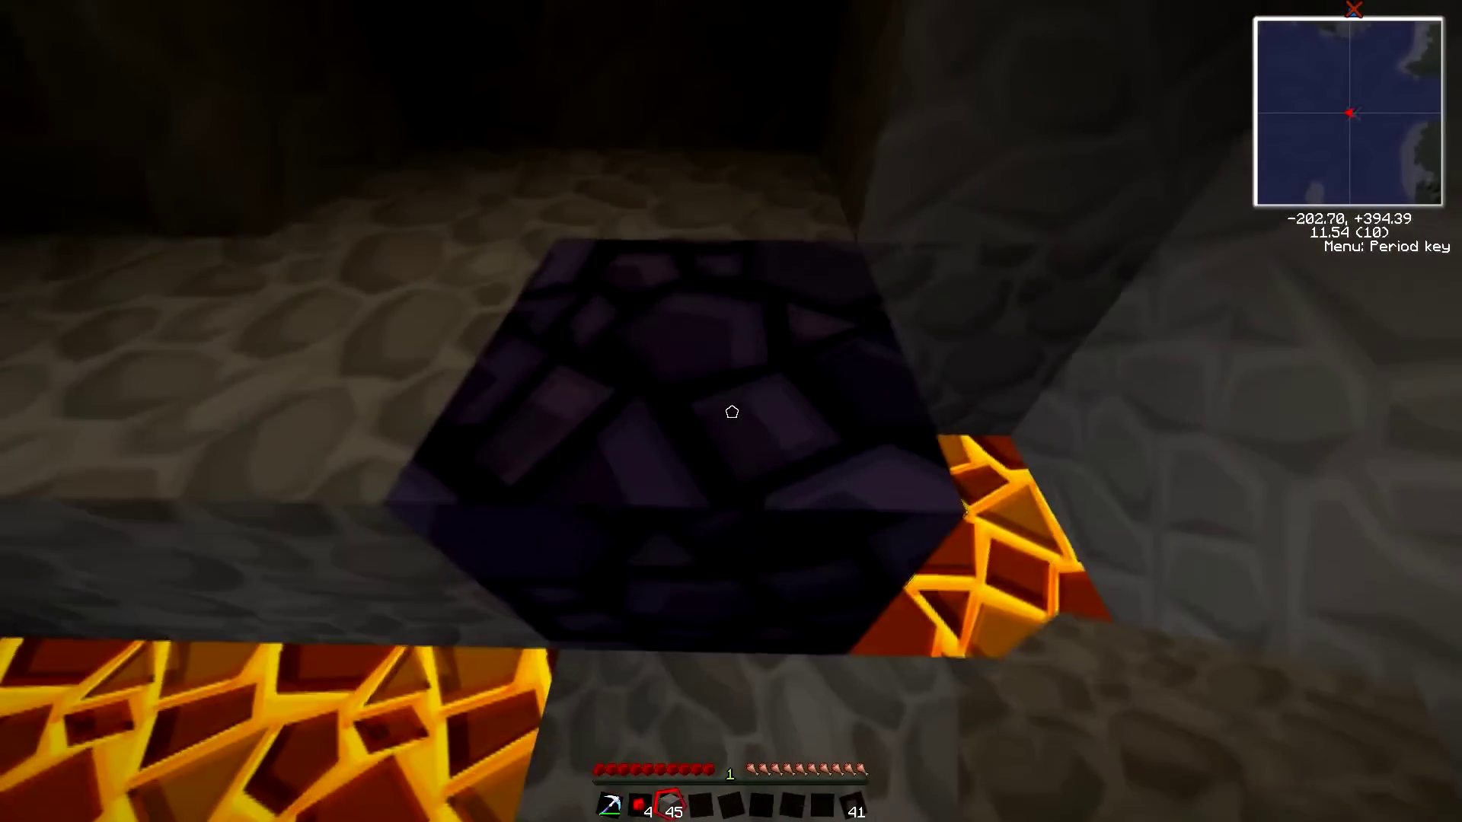
left_click(732, 411)
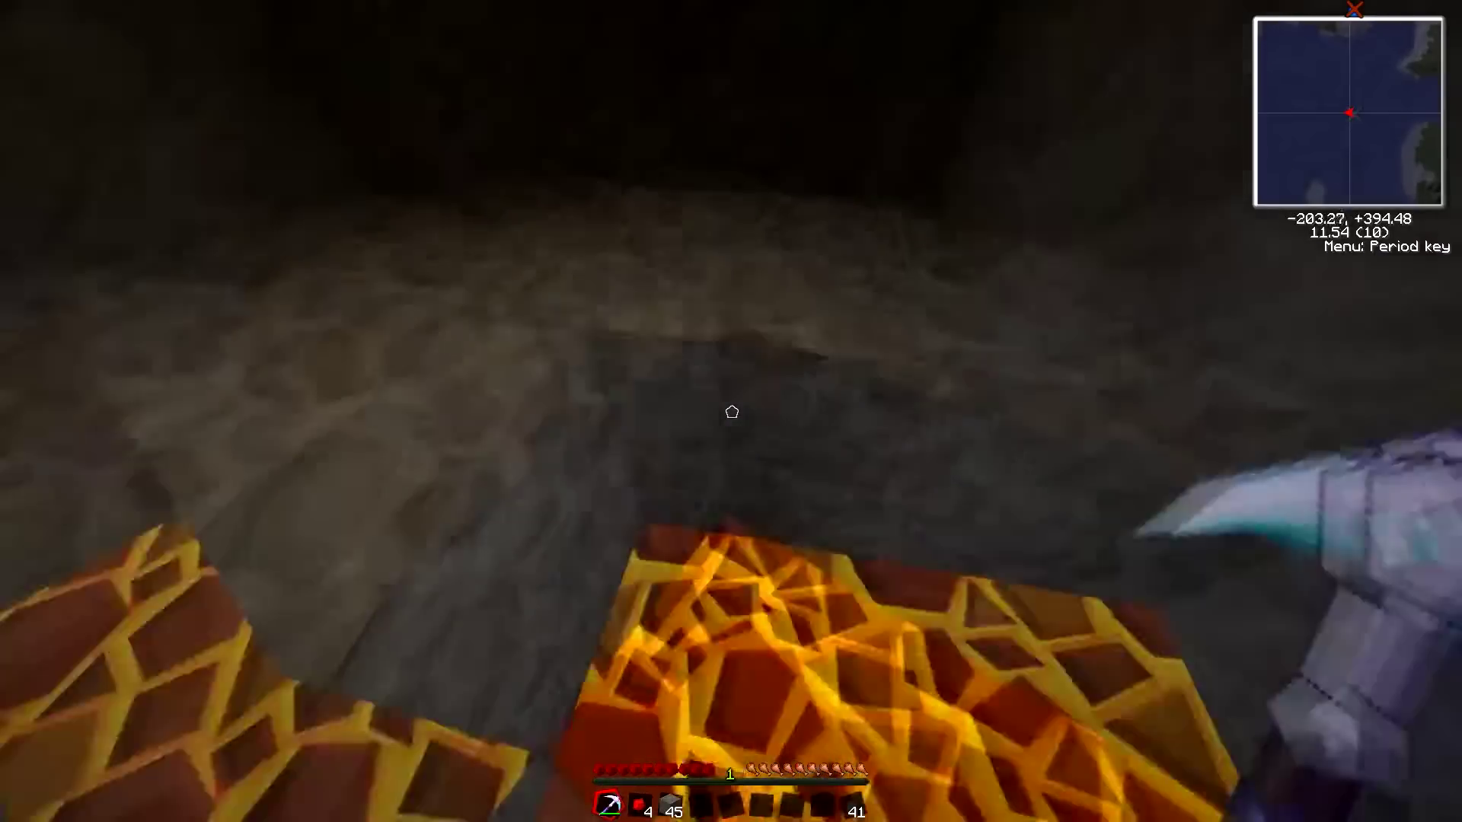
key("w")
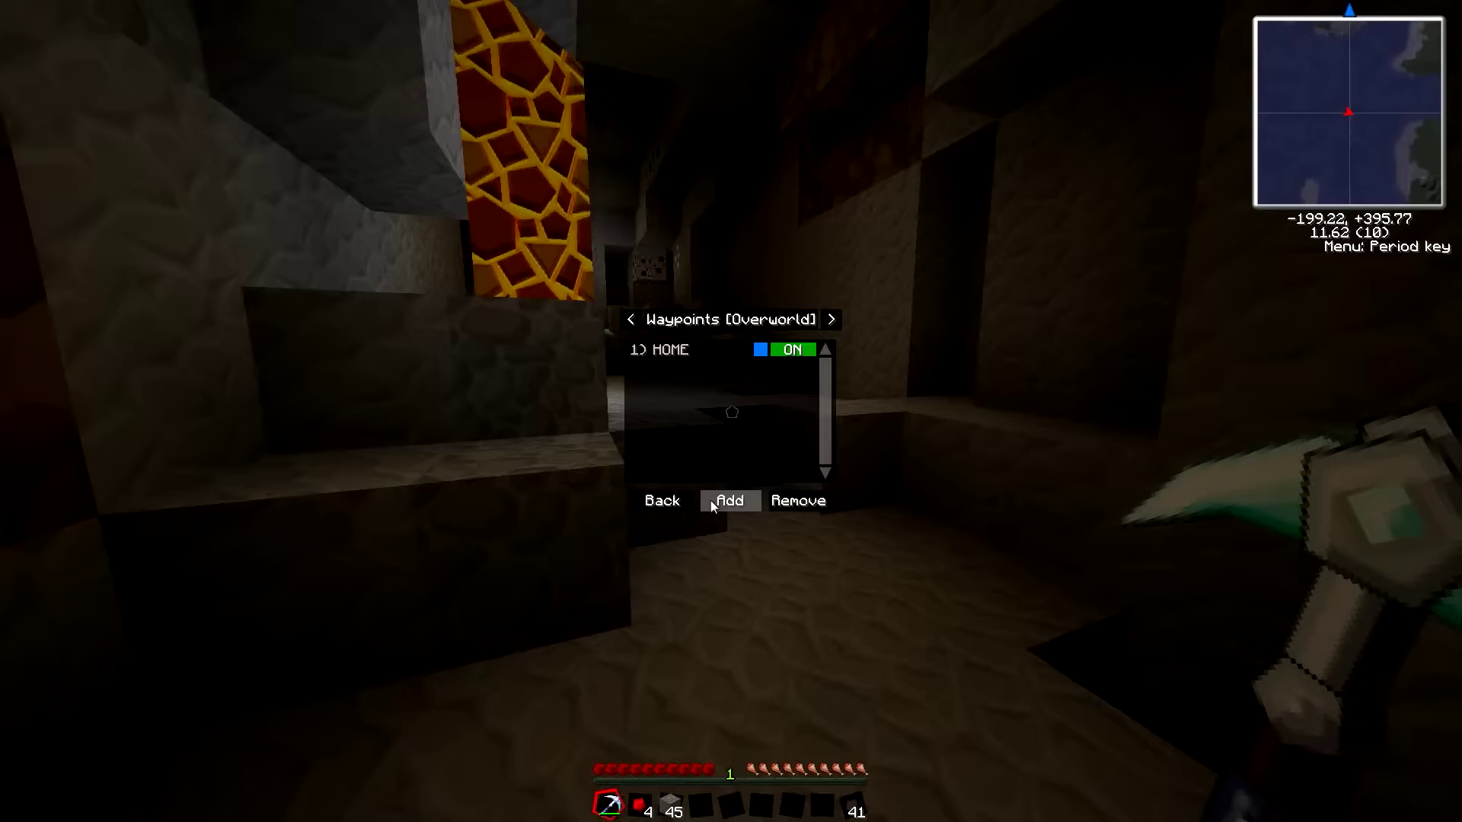
key("Escape")
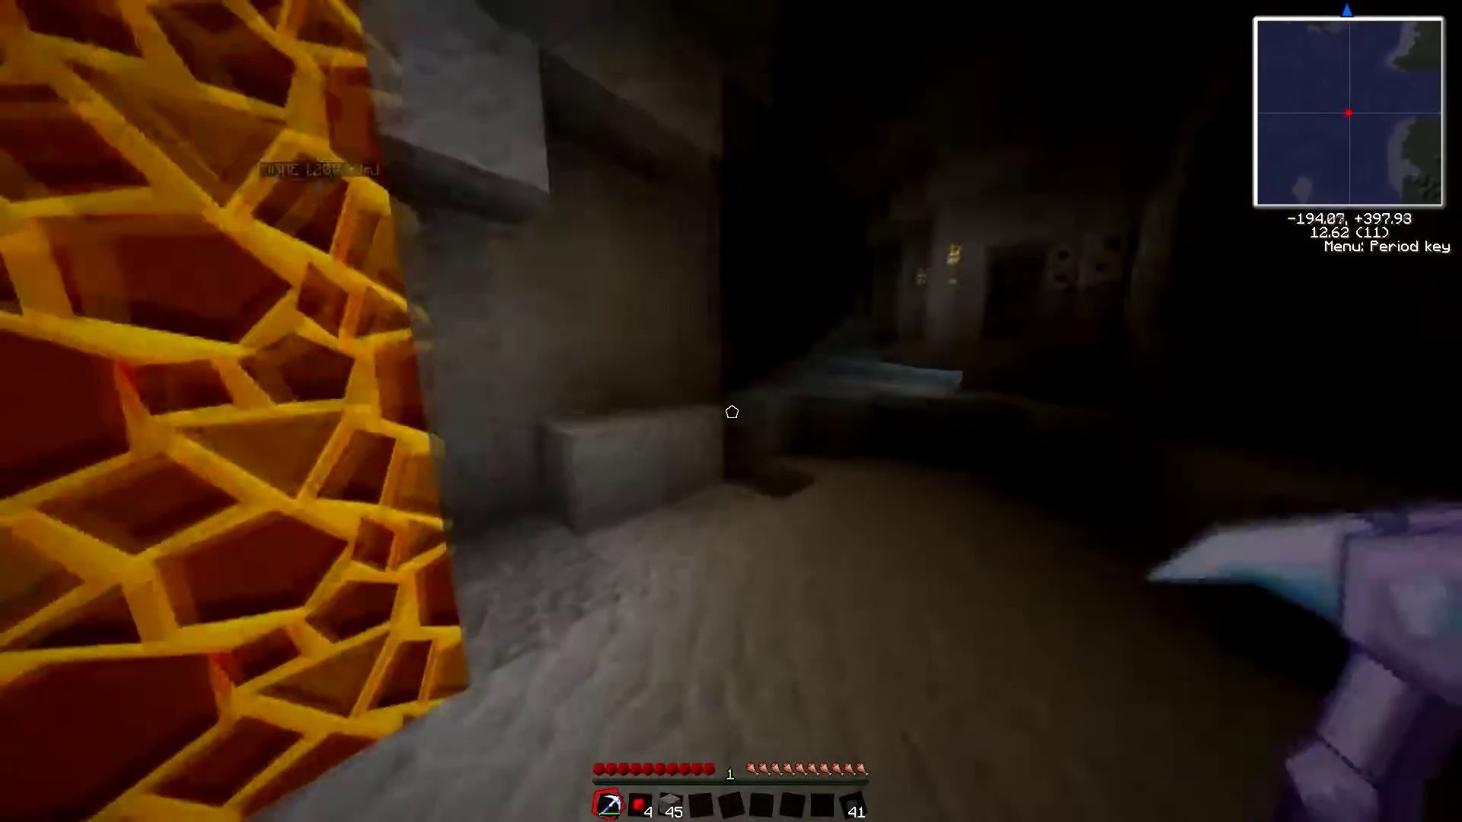
key("w")
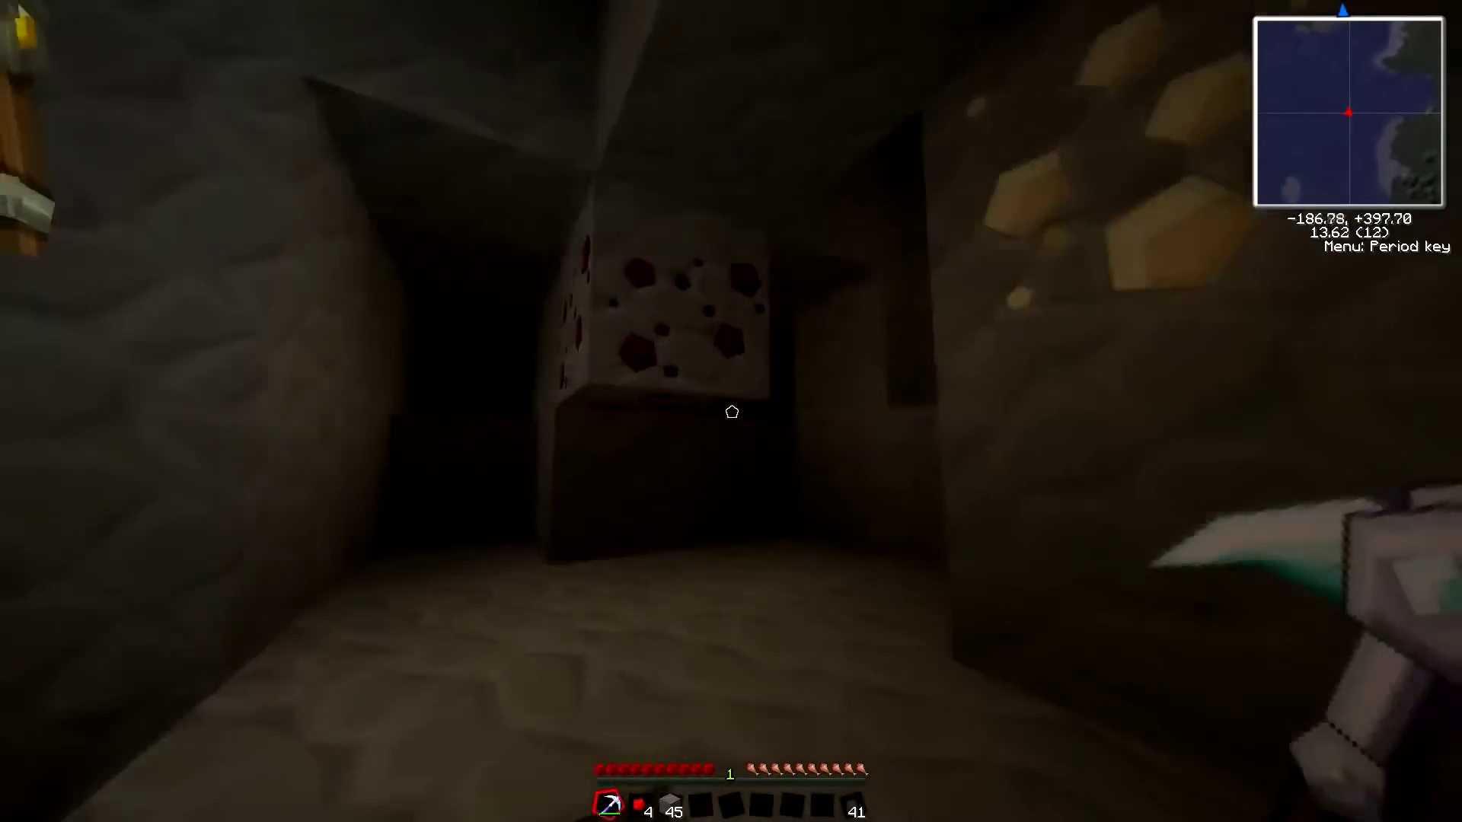
Mine the nearby redstone ore and gold ore.
left_click(733, 411)
key("w")
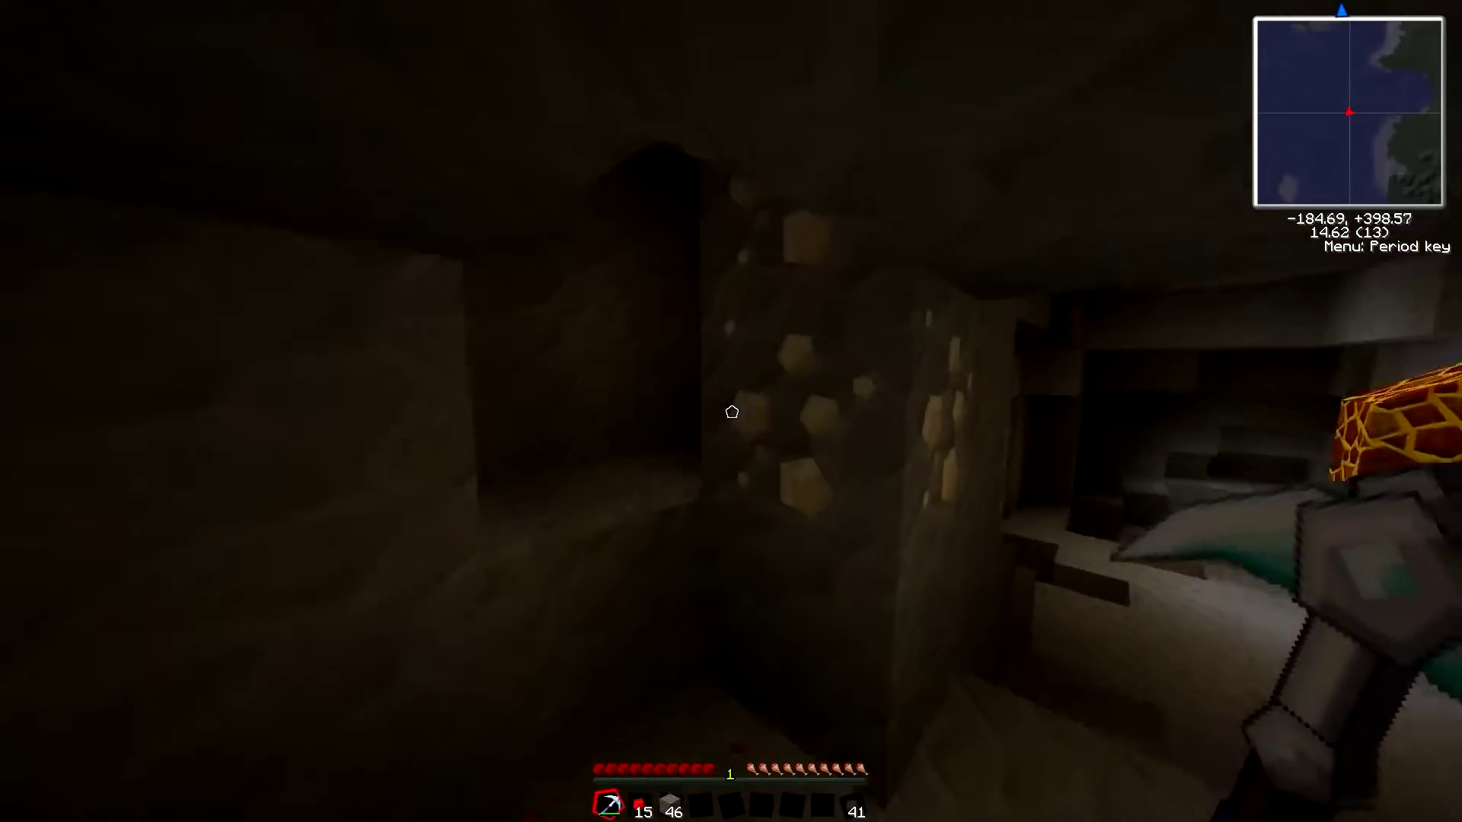
left_click(732, 412)
key("w")
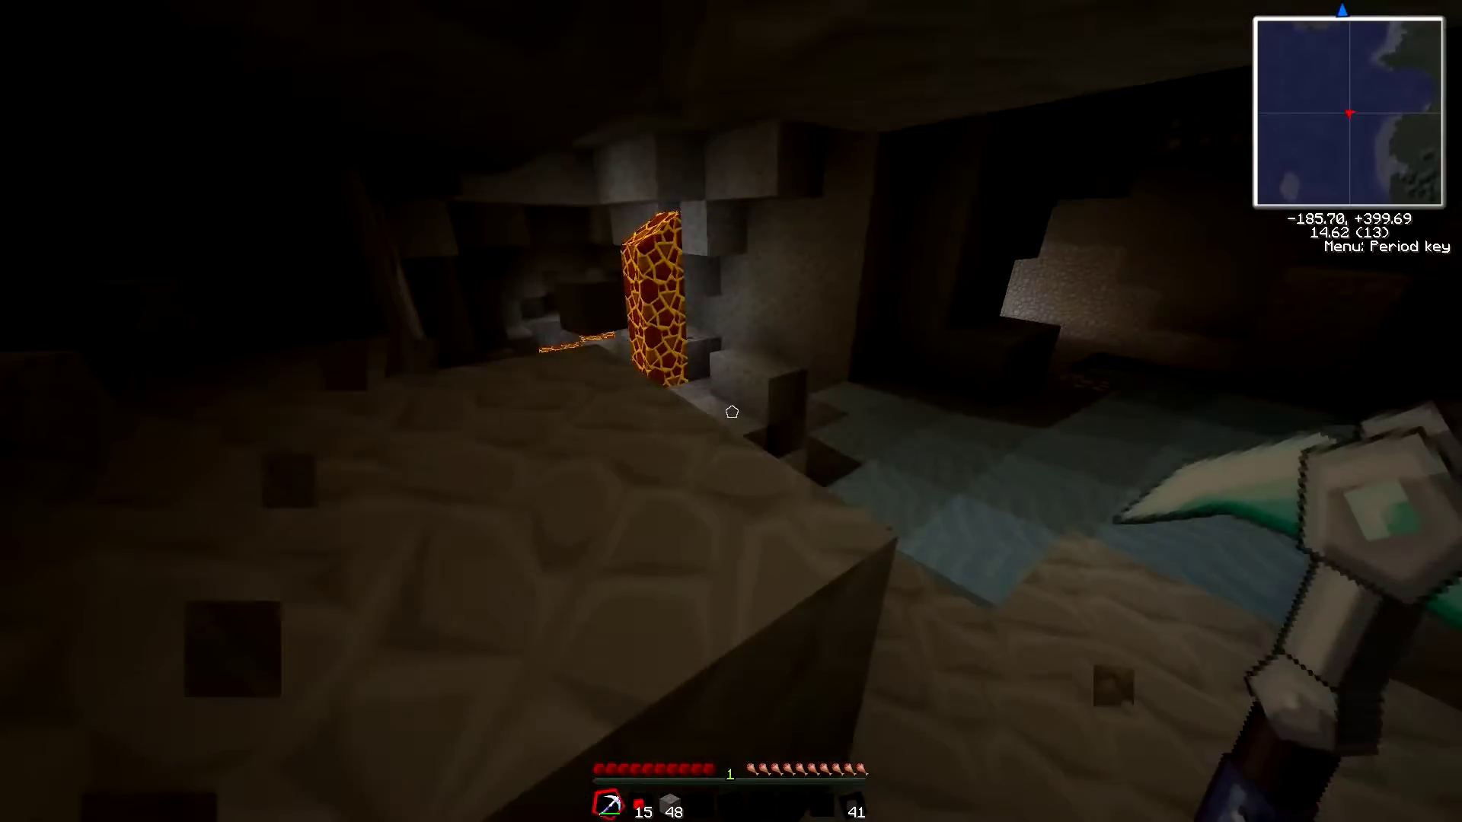
key("w")
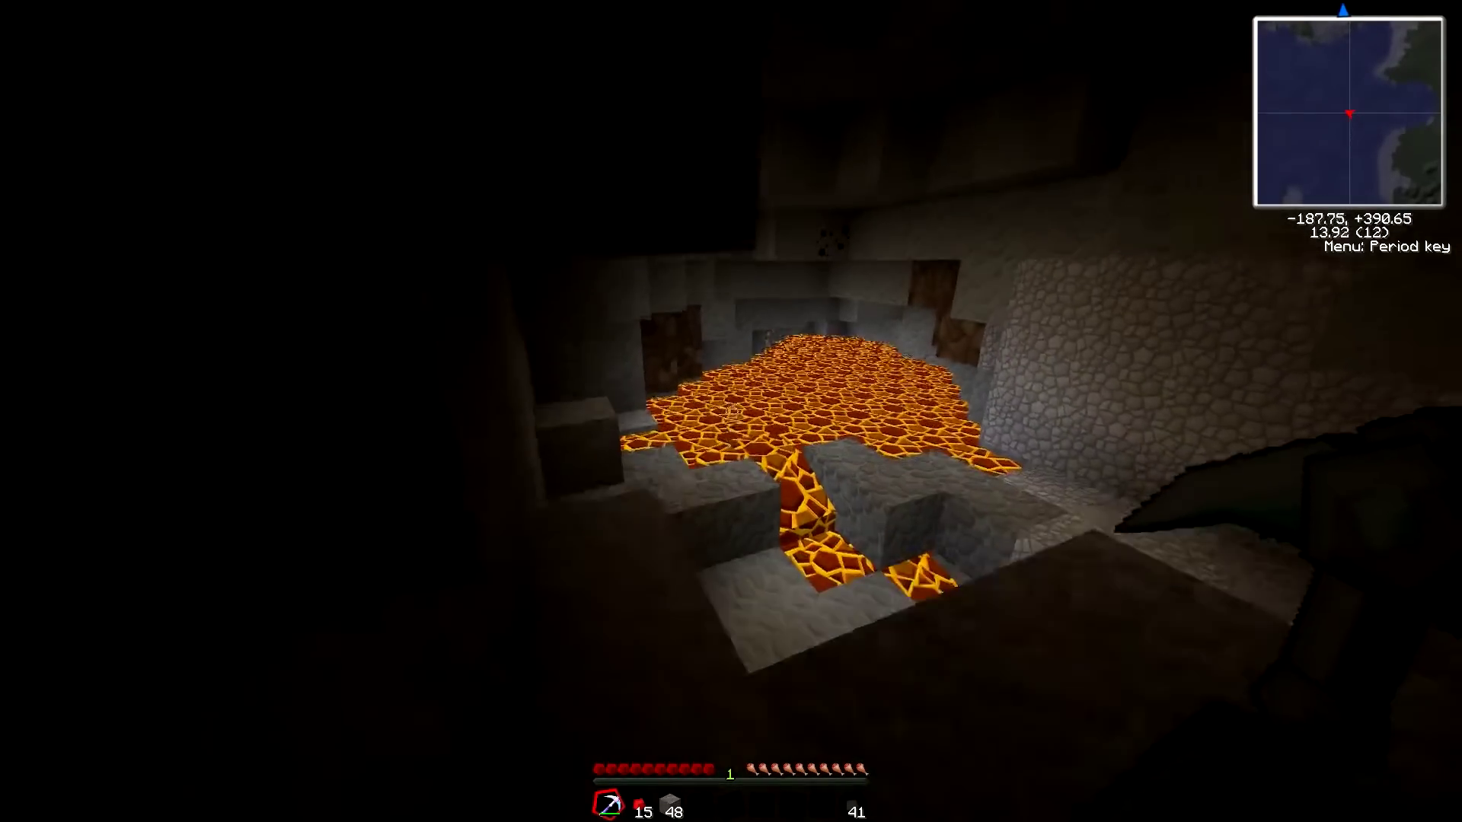
Mine another redstone ore block by the lava pool and collect the drops, reaching 38 redstone.
key("w")
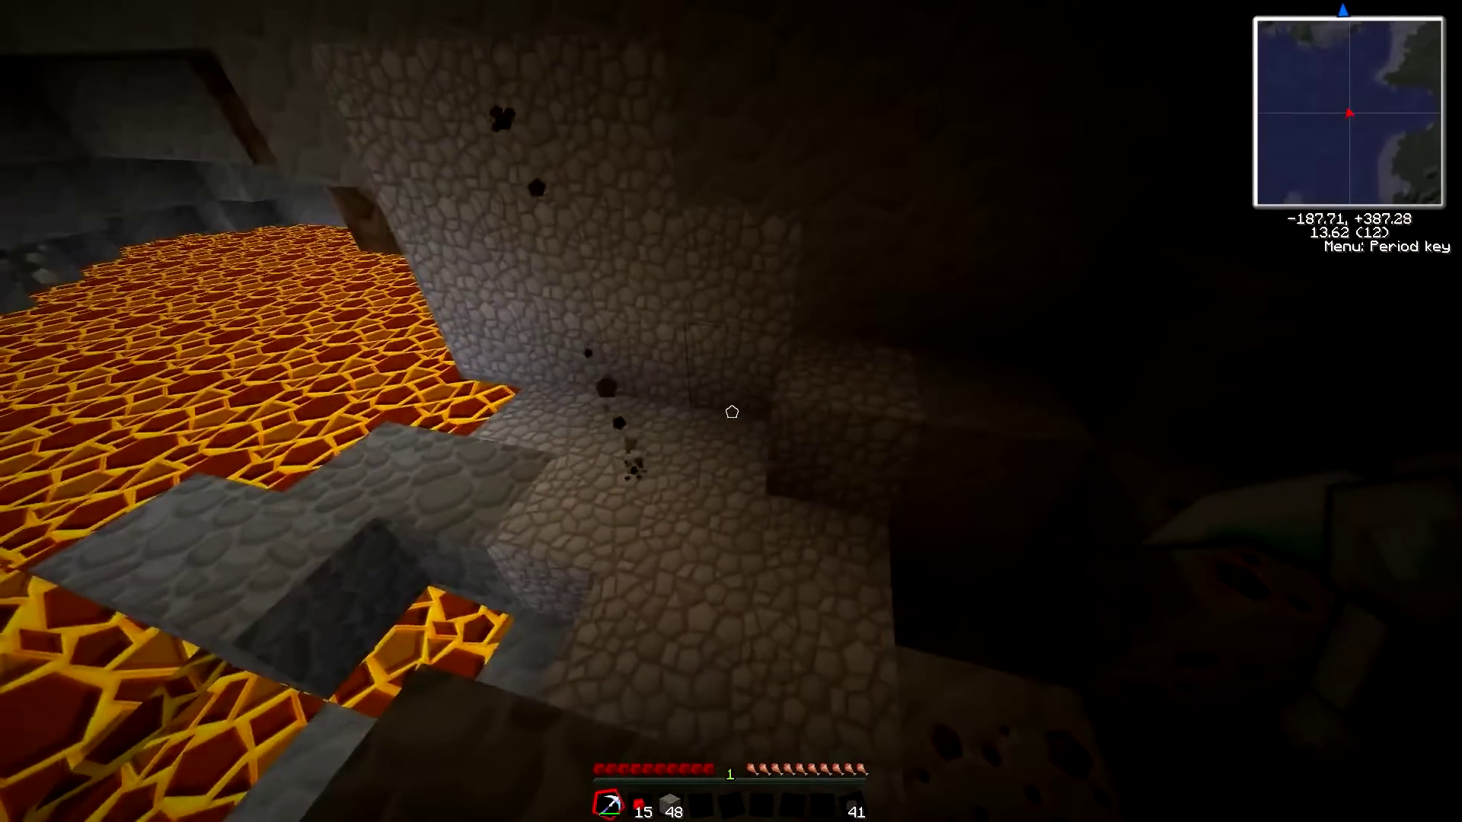
key("w")
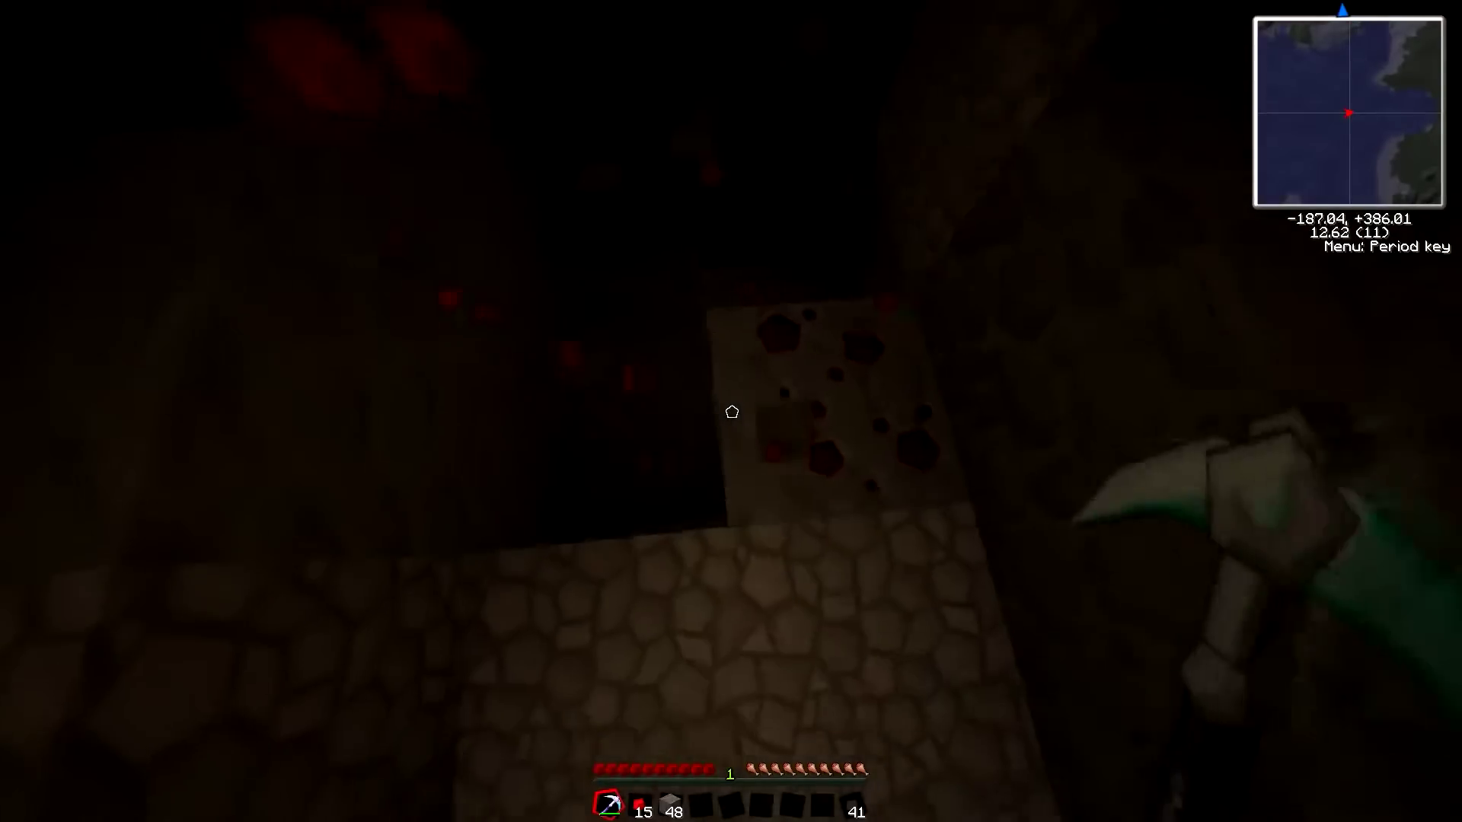
key("w")
left_click(731, 412)
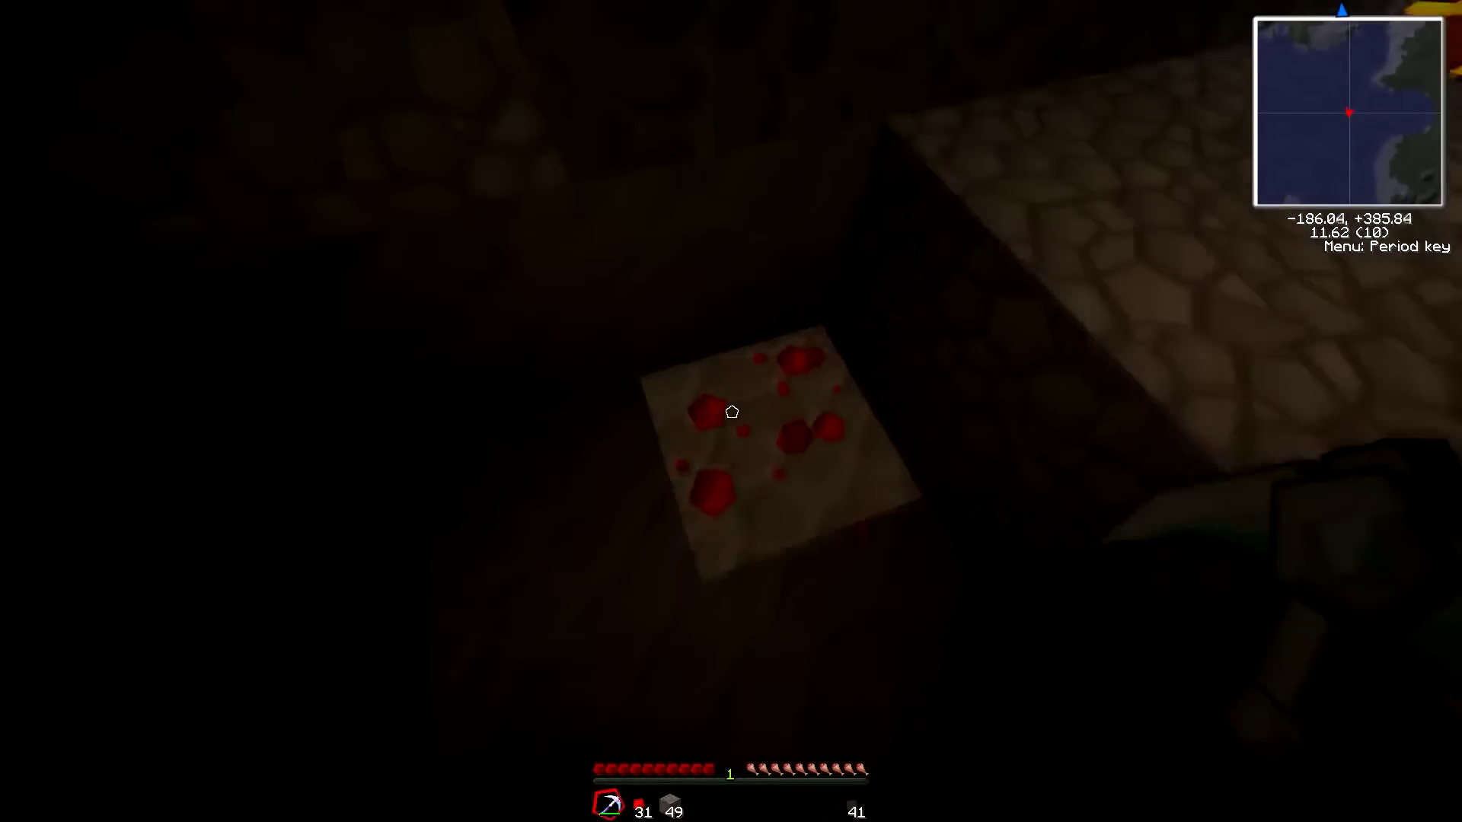
key("w")
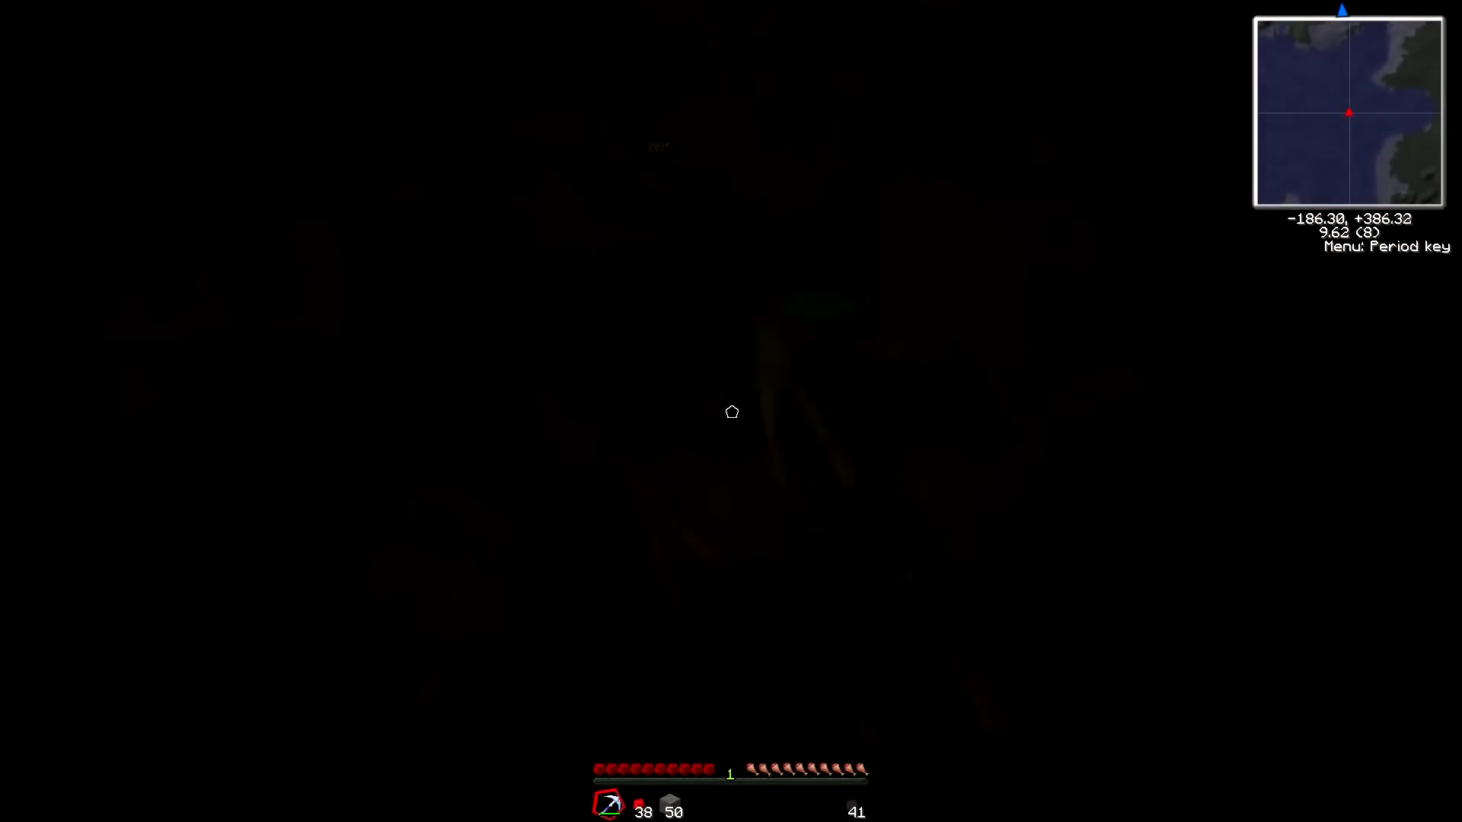
key("w")
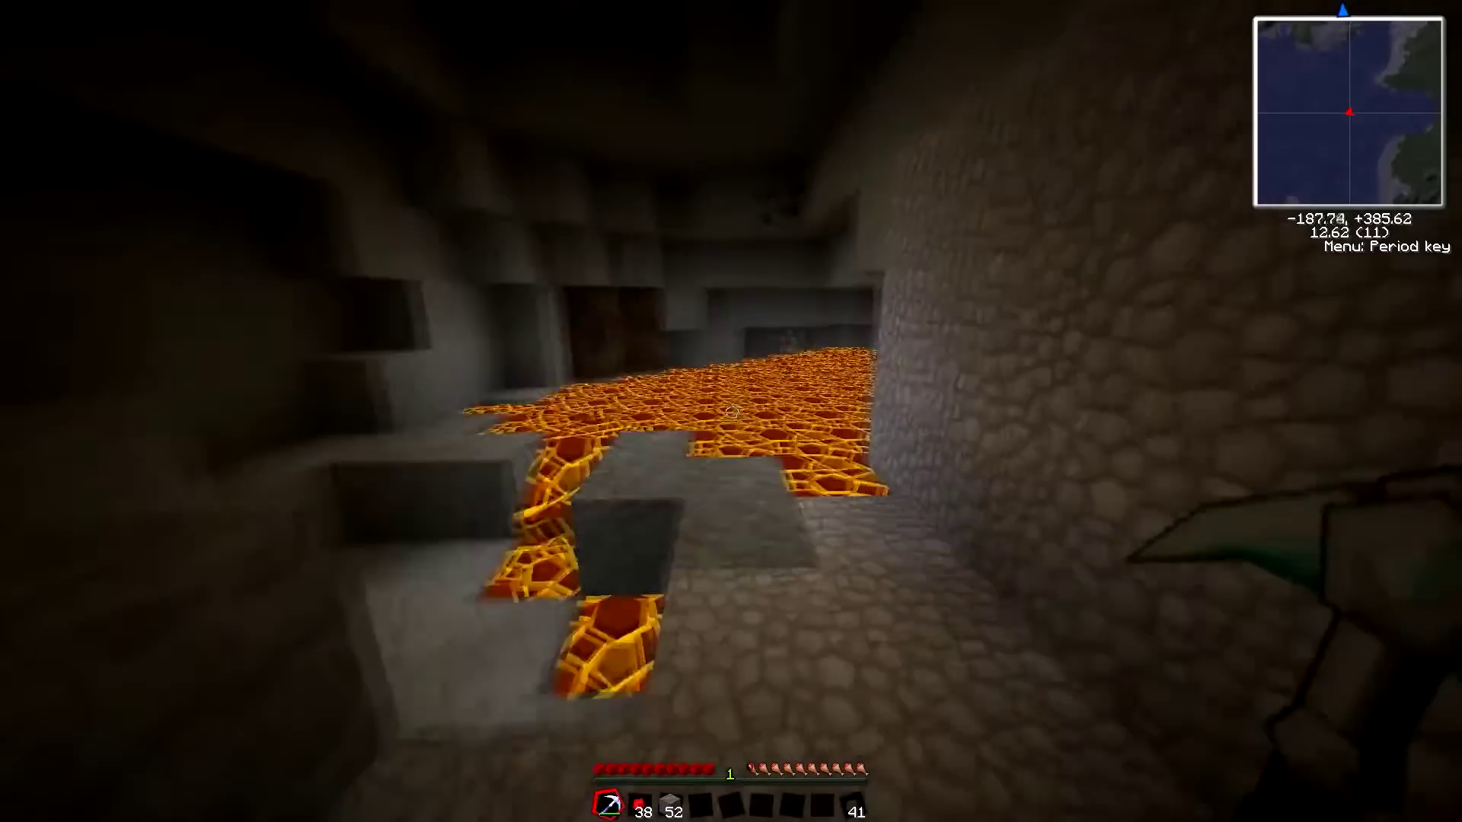
Walk back through the cave and past the lava tunnel.
key("w")
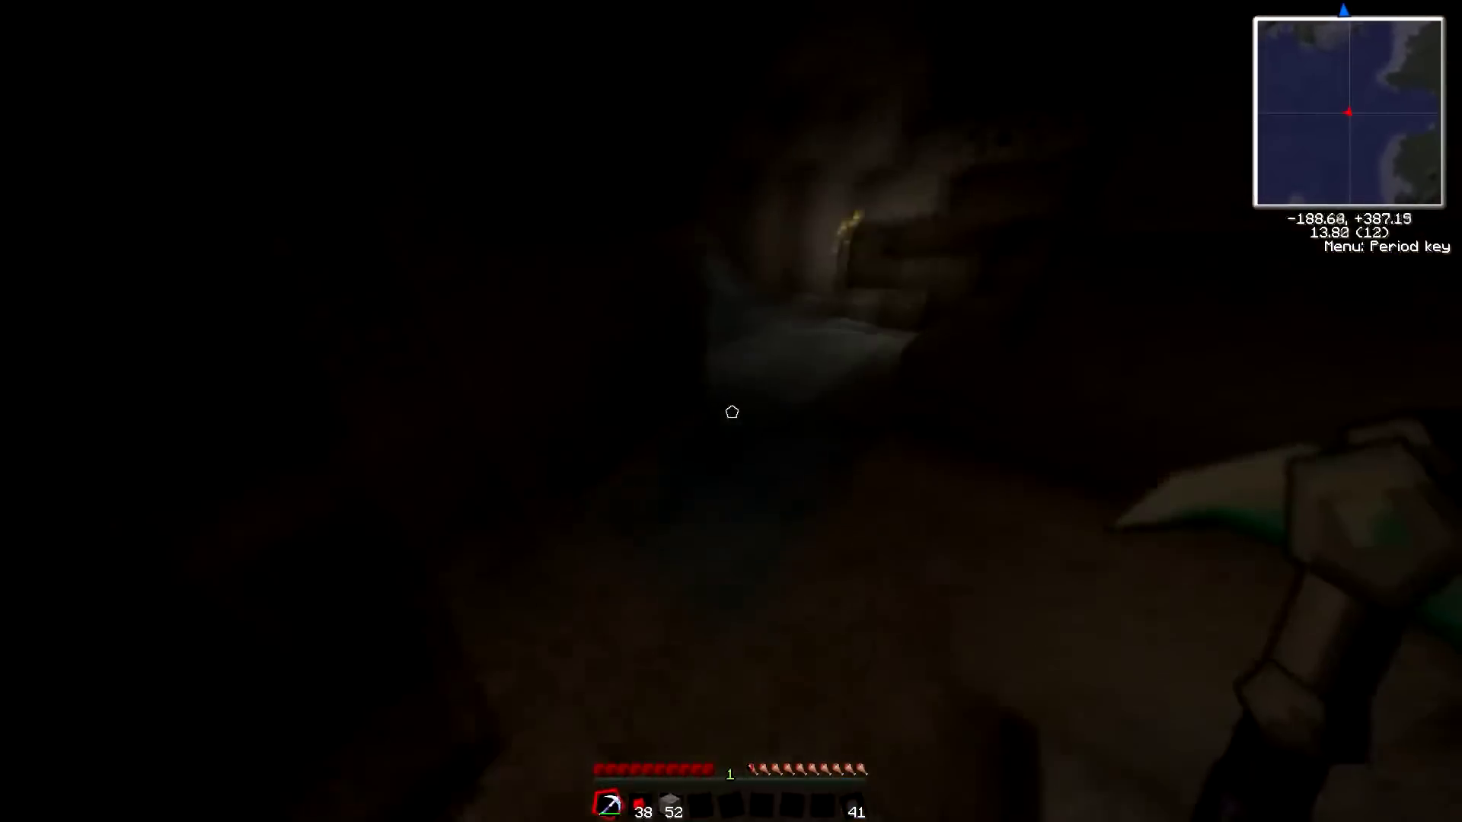
key("w")
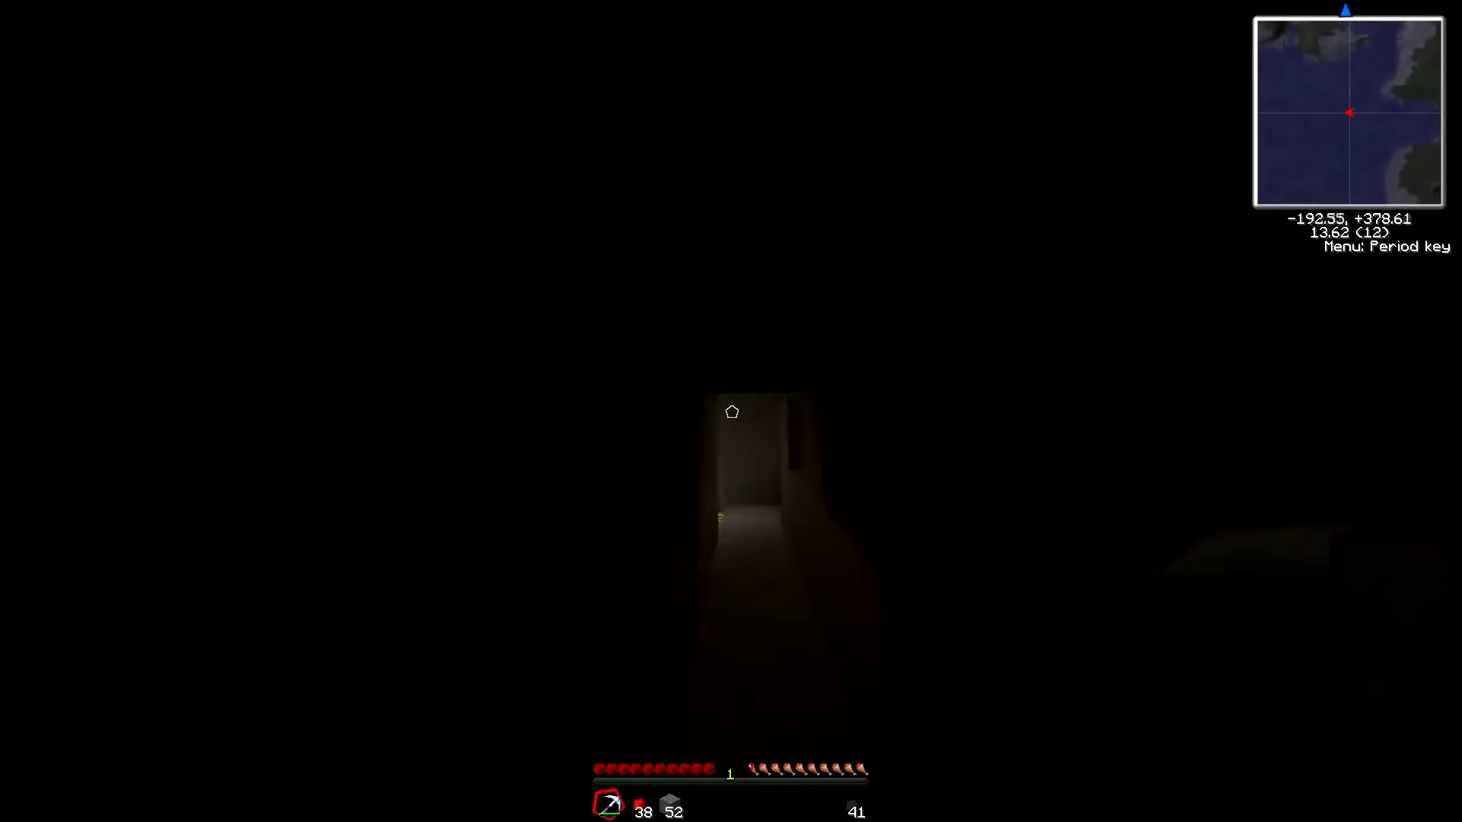
key("w")
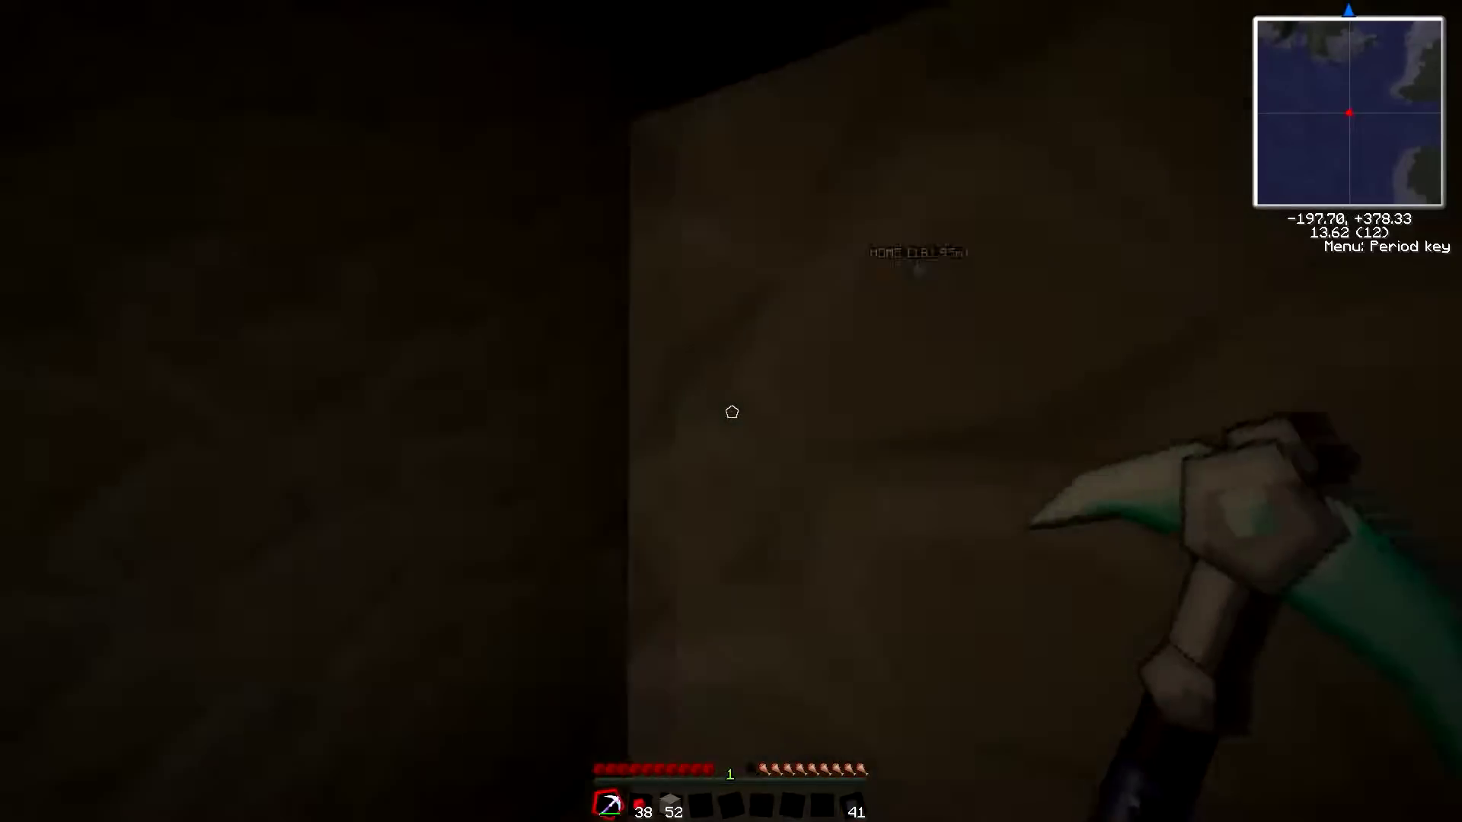
key("w")
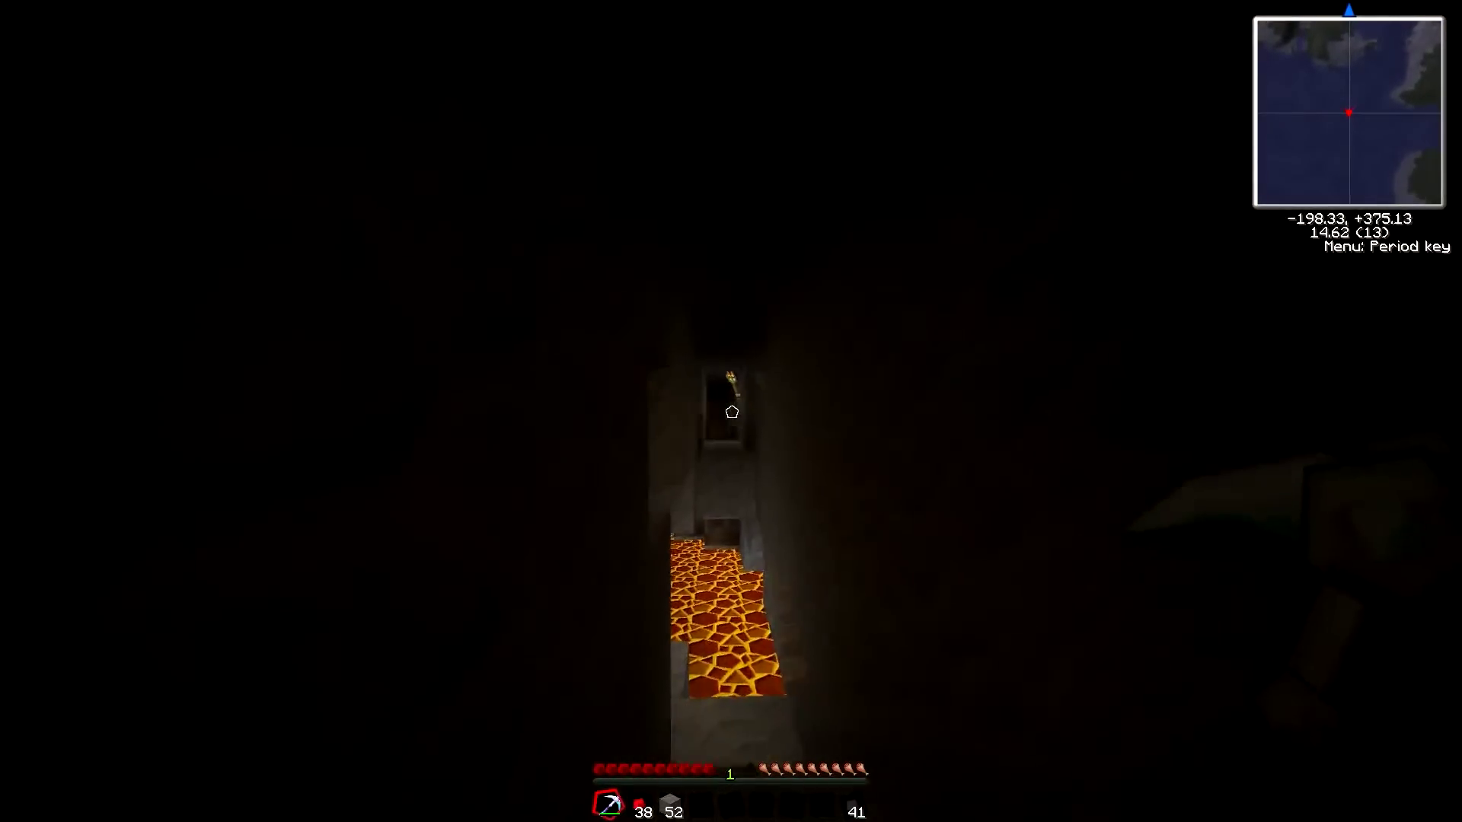
key("w")
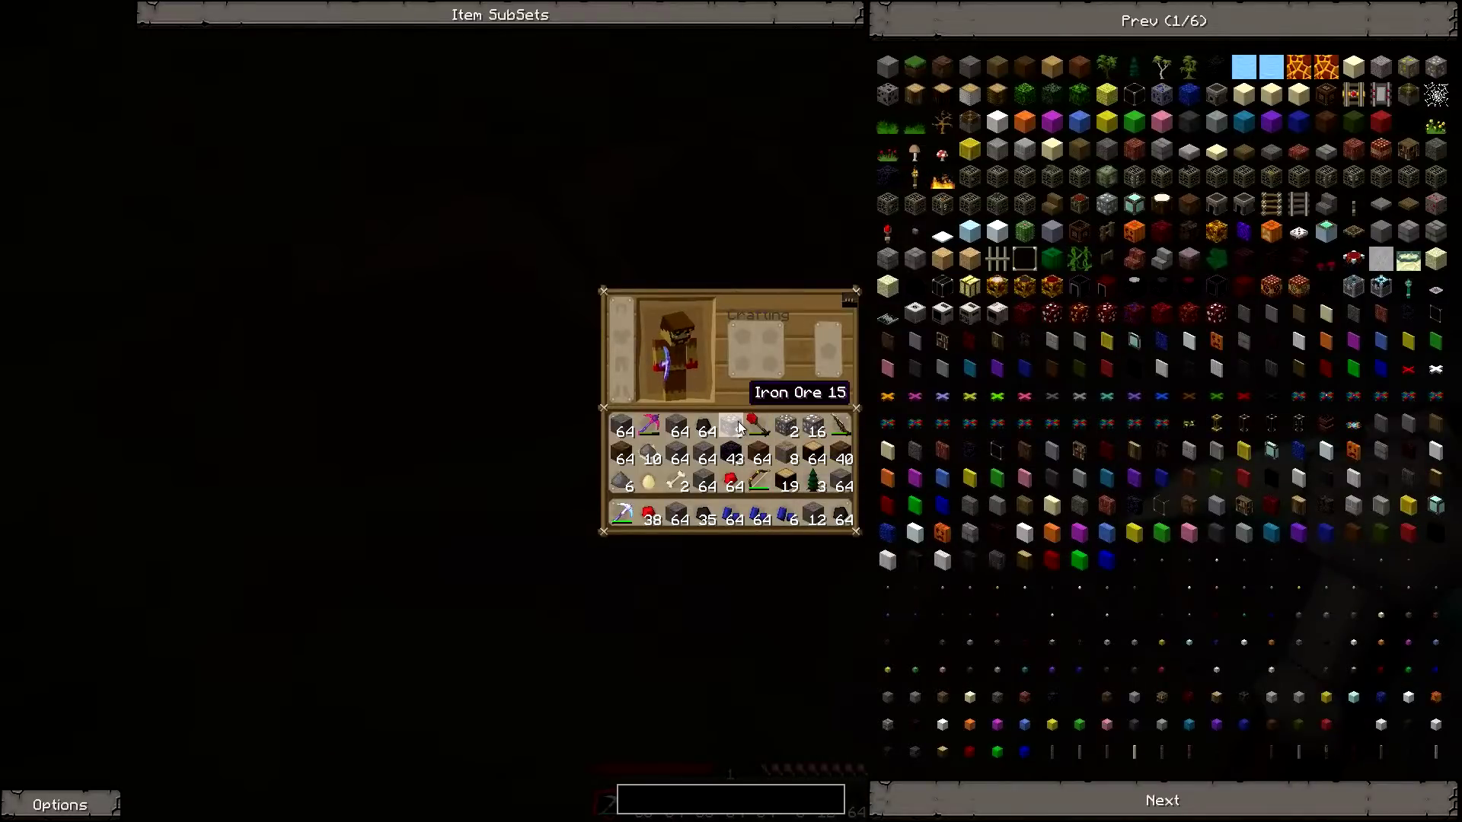
Close the inventory and keep digging forward through dark stone.
key("Escape")
left_click_drag(731, 411, 732, 412)
key("w")
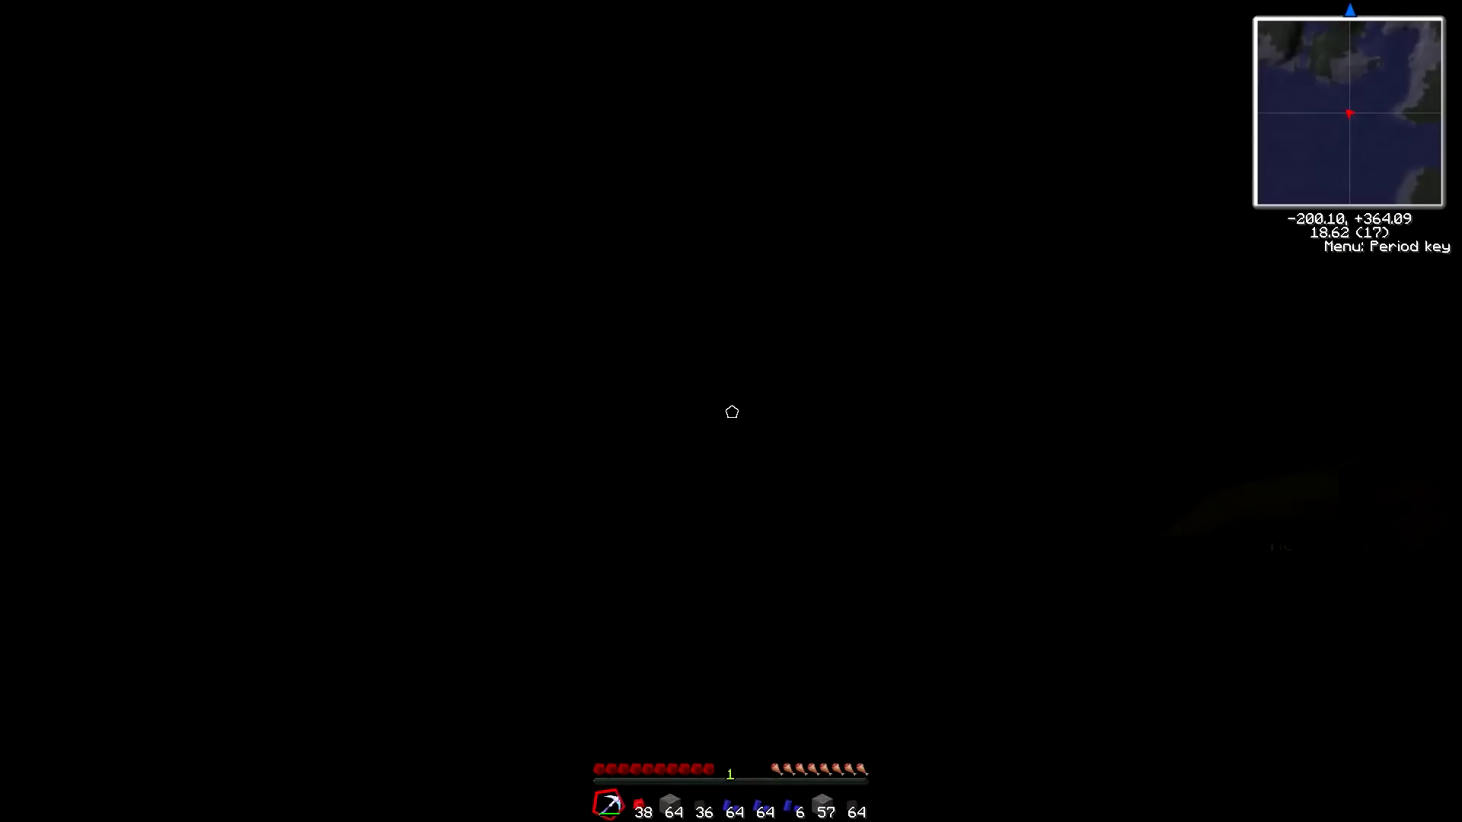
Dig further along the coal vein, checking the inventory's full 64-block stacks along the way.
left_click_drag(731, 412, 731, 411)
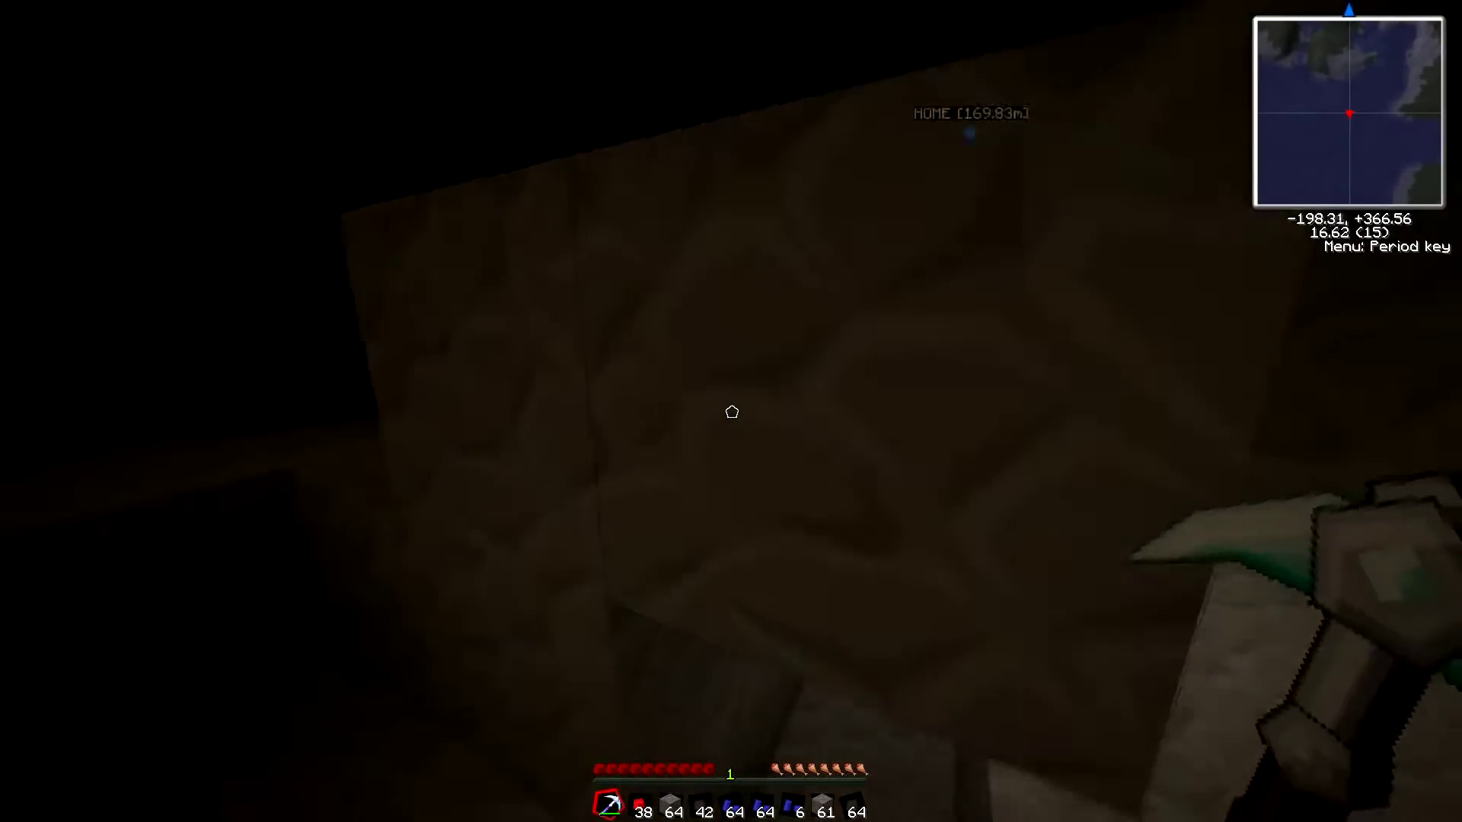
key("w")
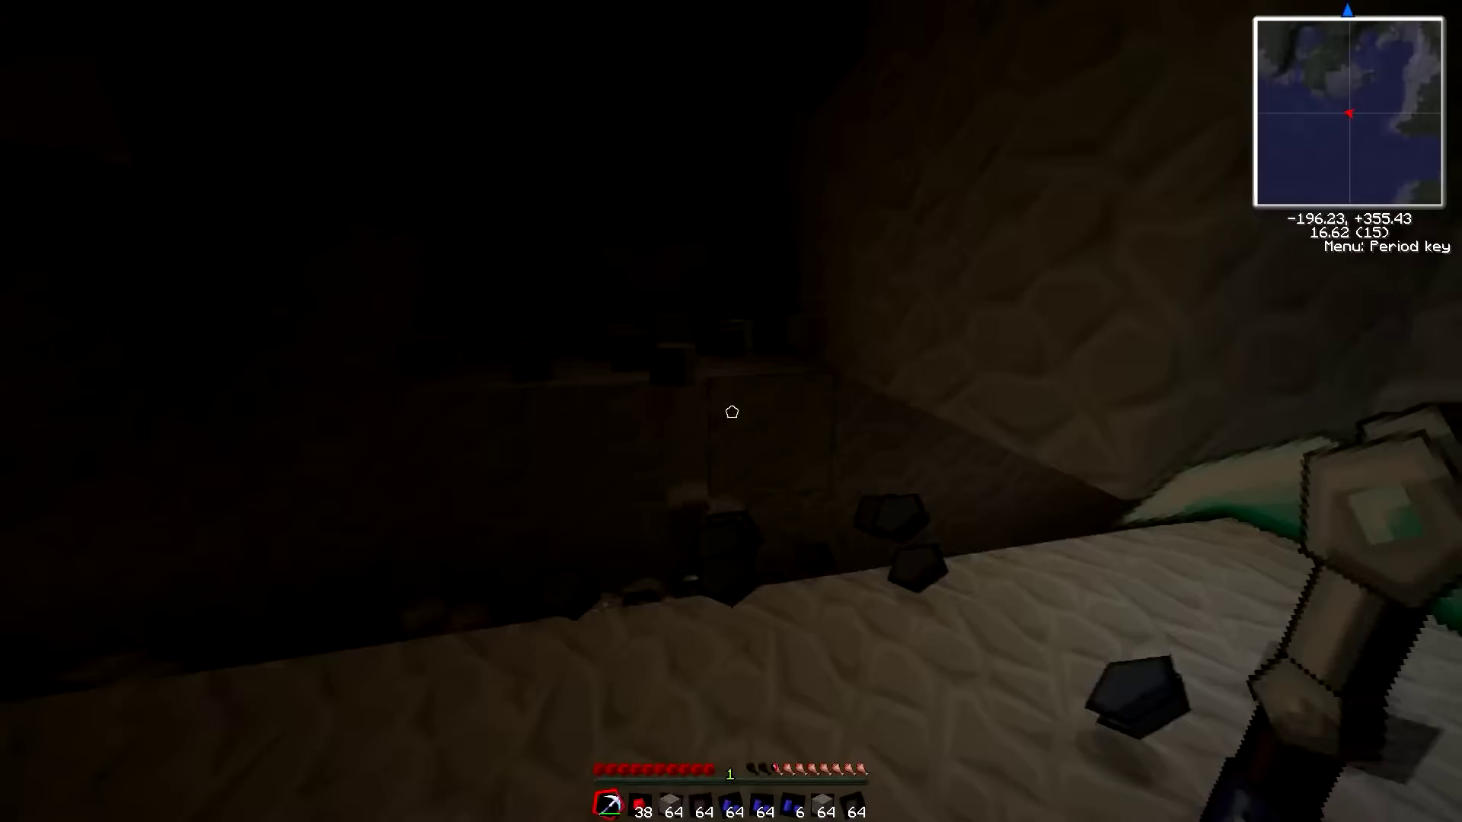
key("e")
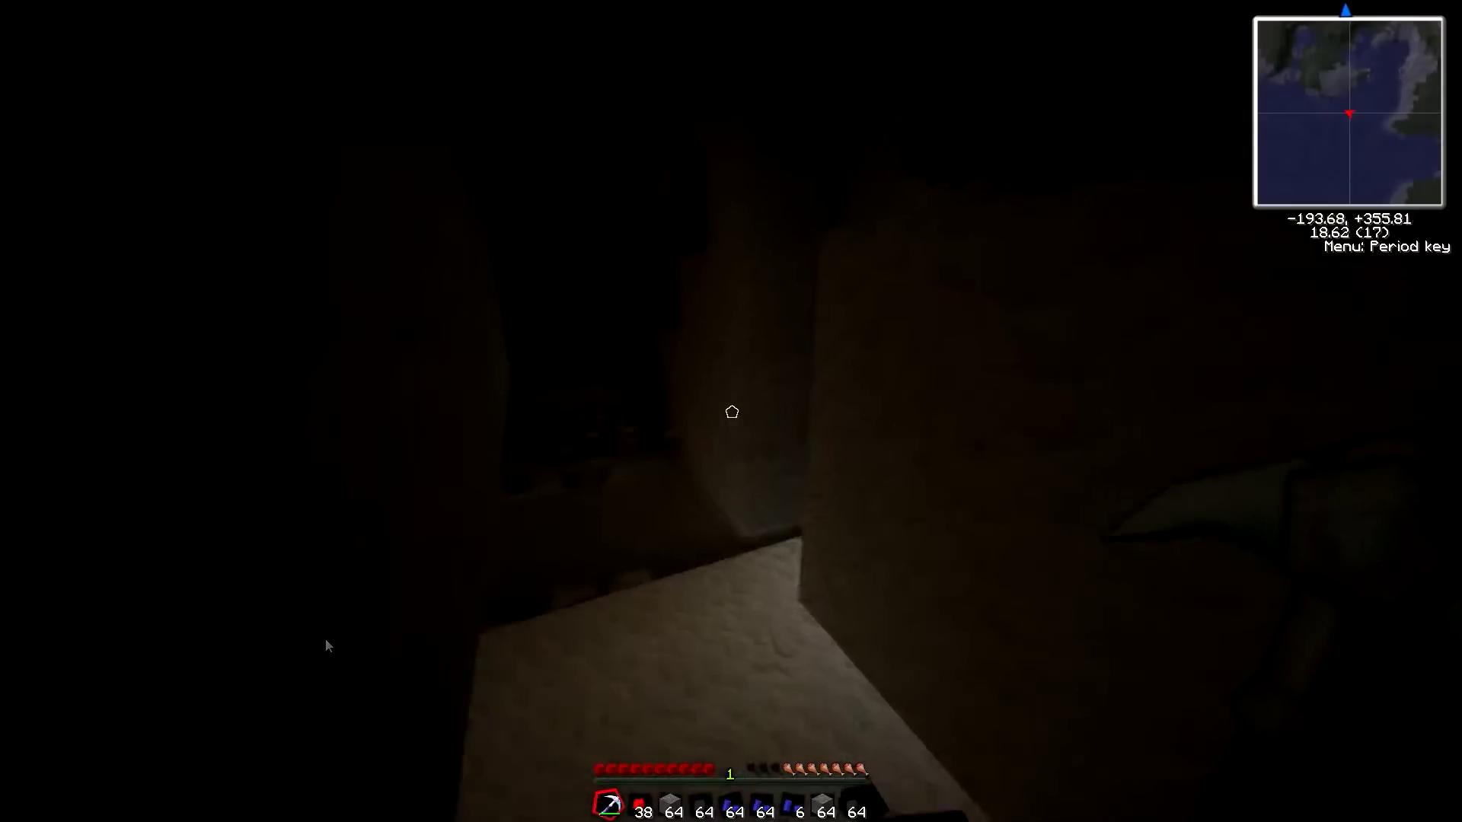
key("e")
key("Escape")
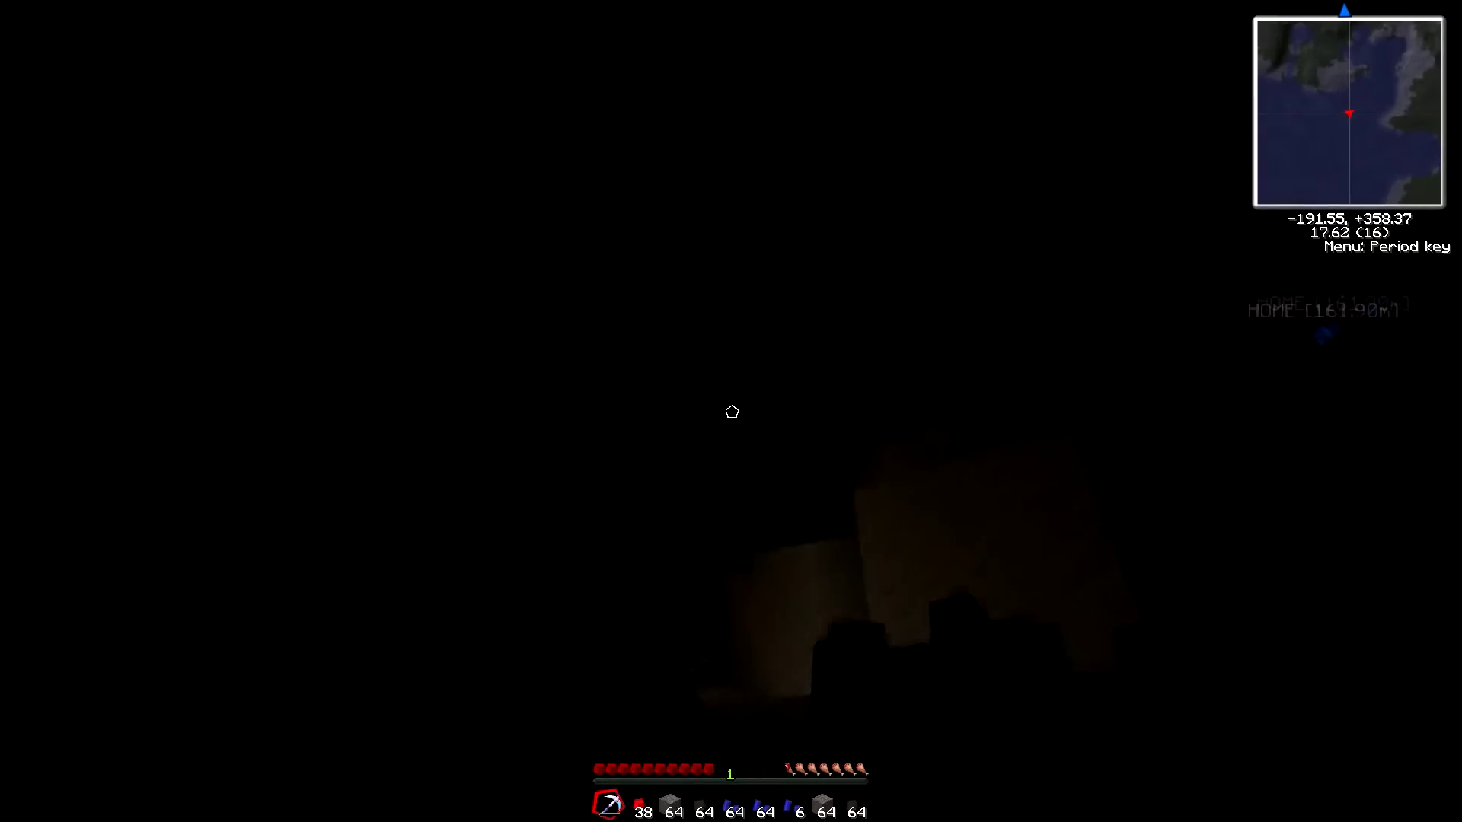
key("e")
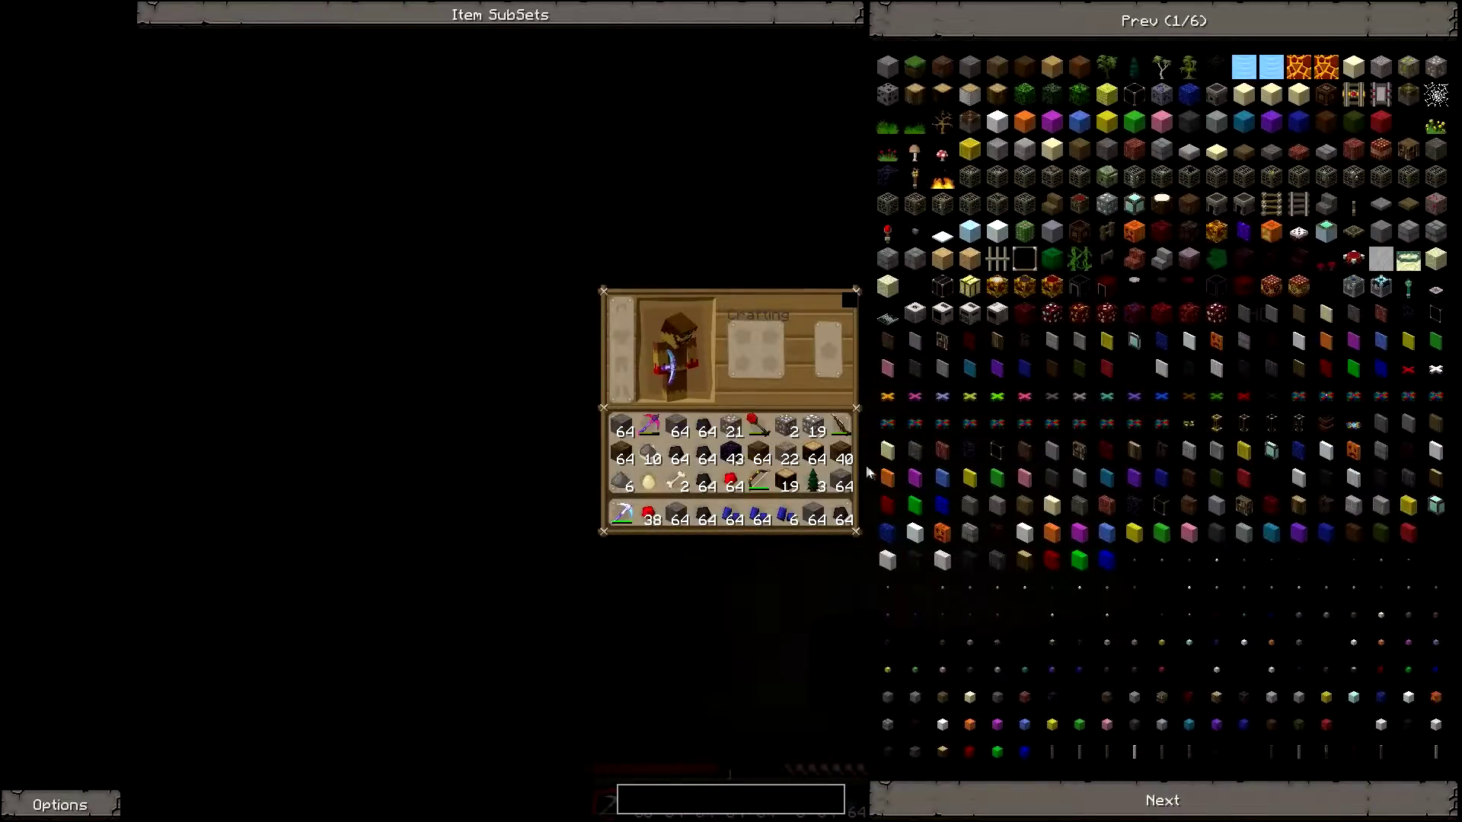
Close the inventory, then reopen and close it a few times to review the items.
key("e")
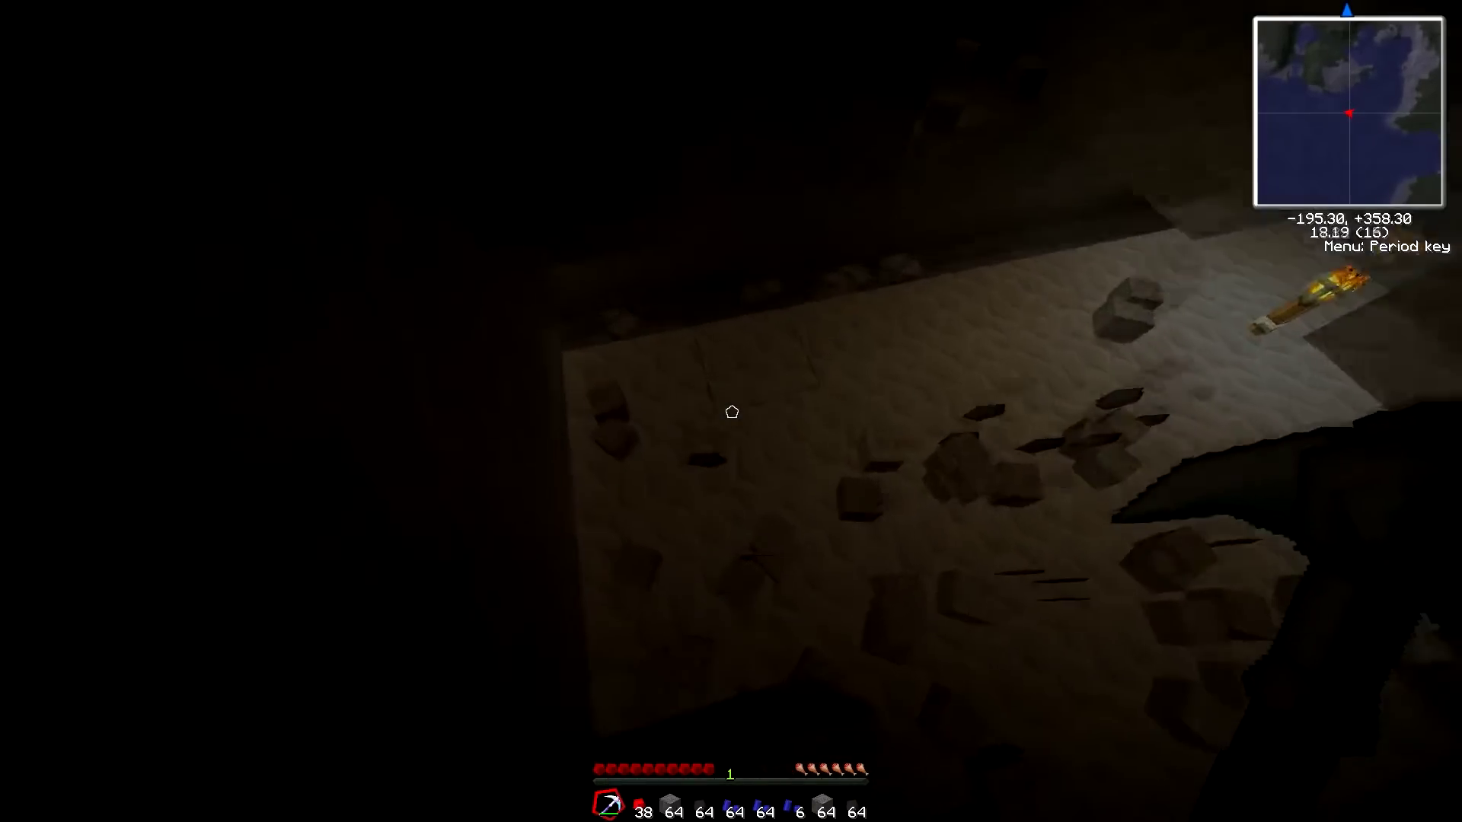
key("e")
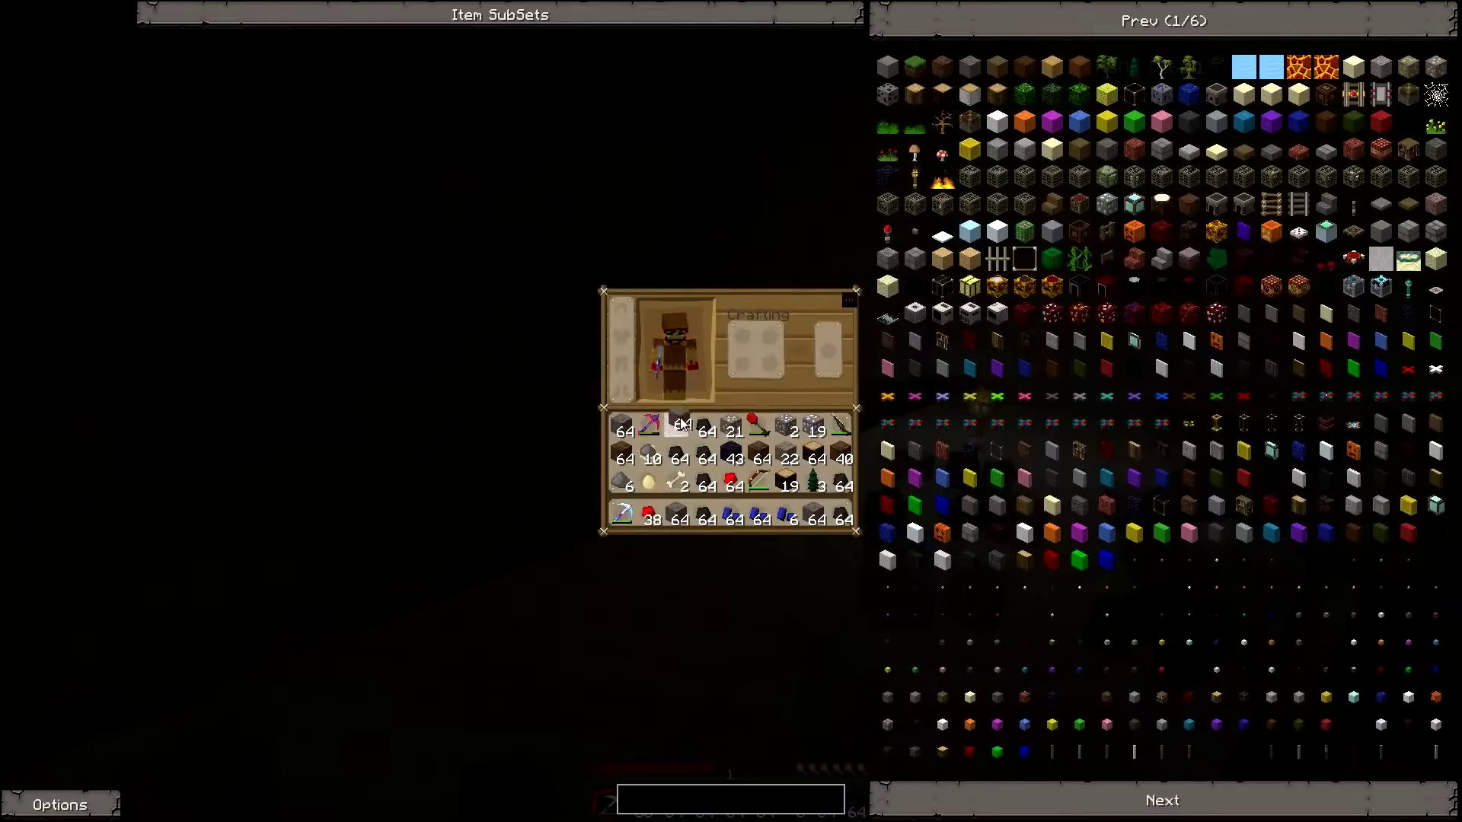
key("Escape")
key("e")
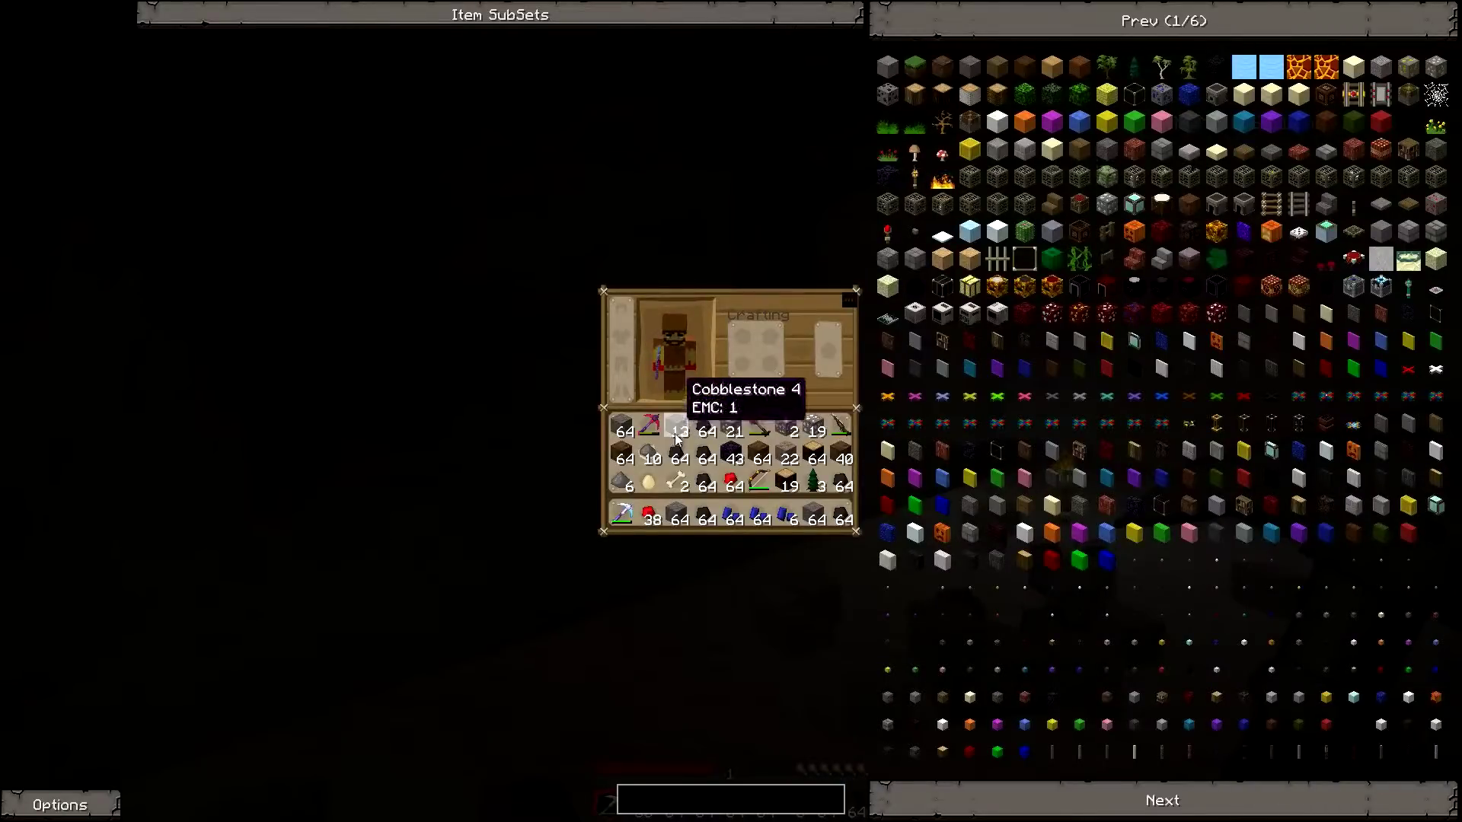
key("Escape")
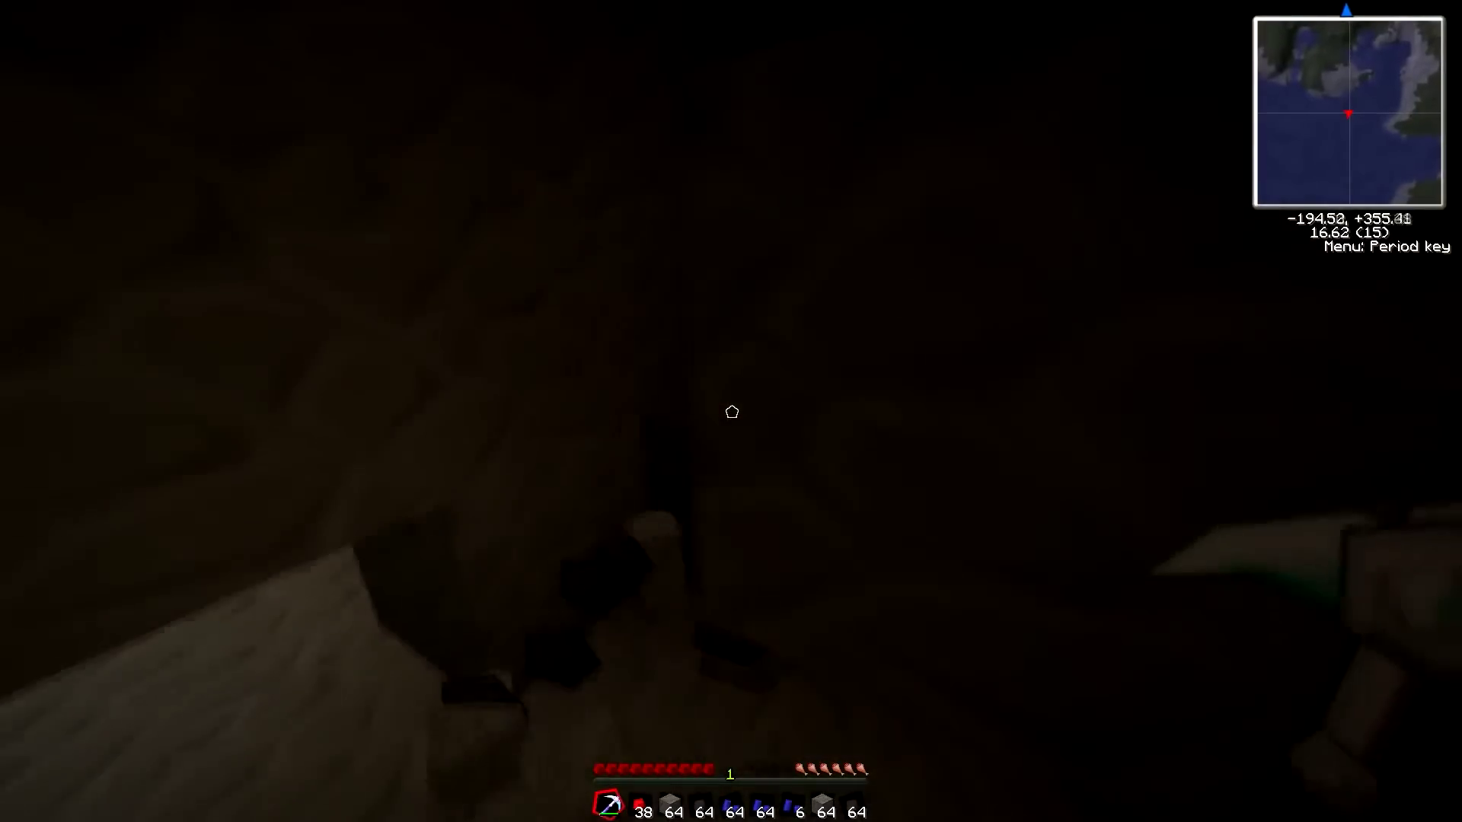
Climb forward in the cave and drop part of the cobblestone stack.
key("w")
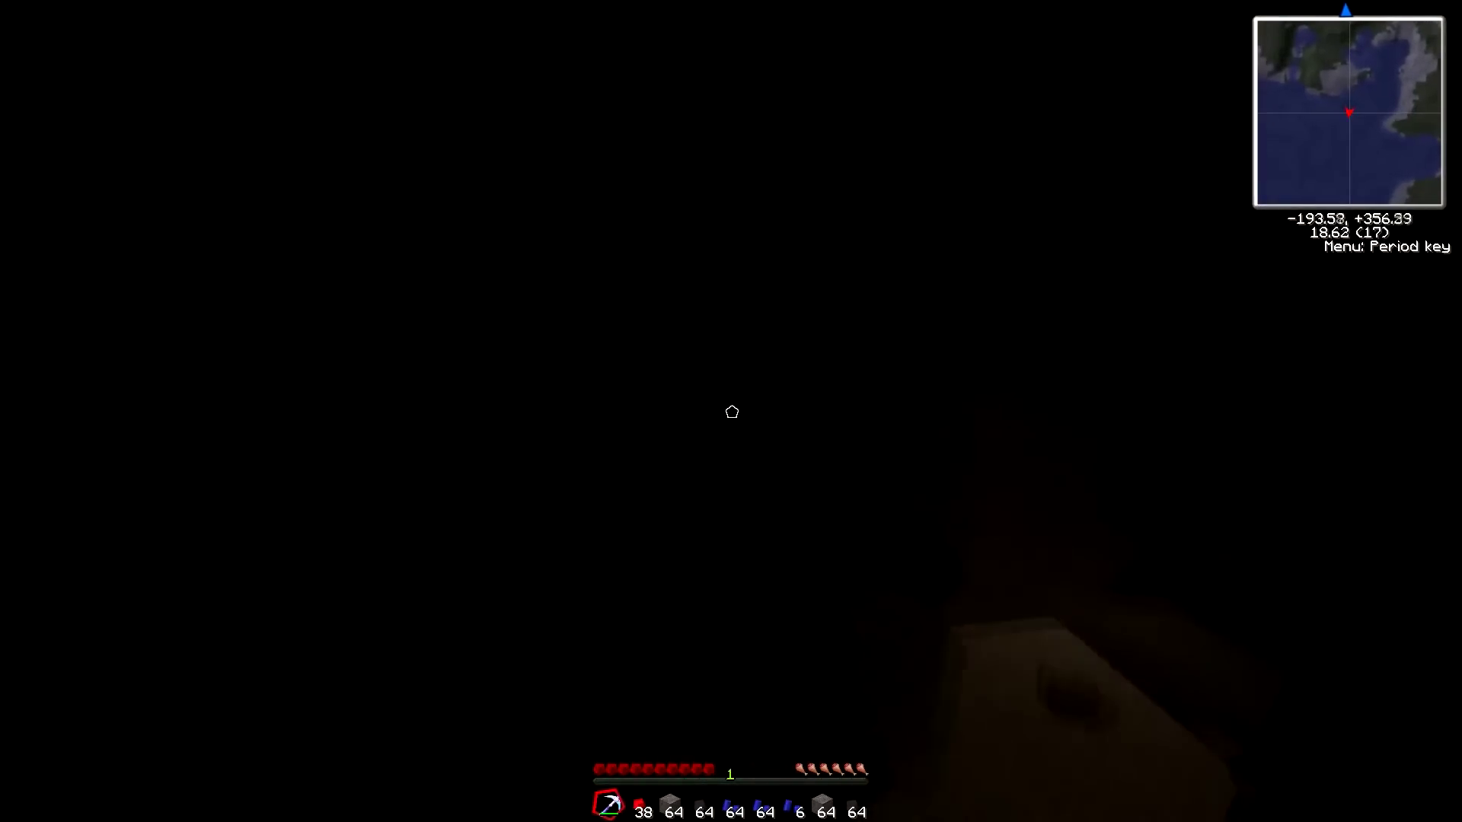
key("e")
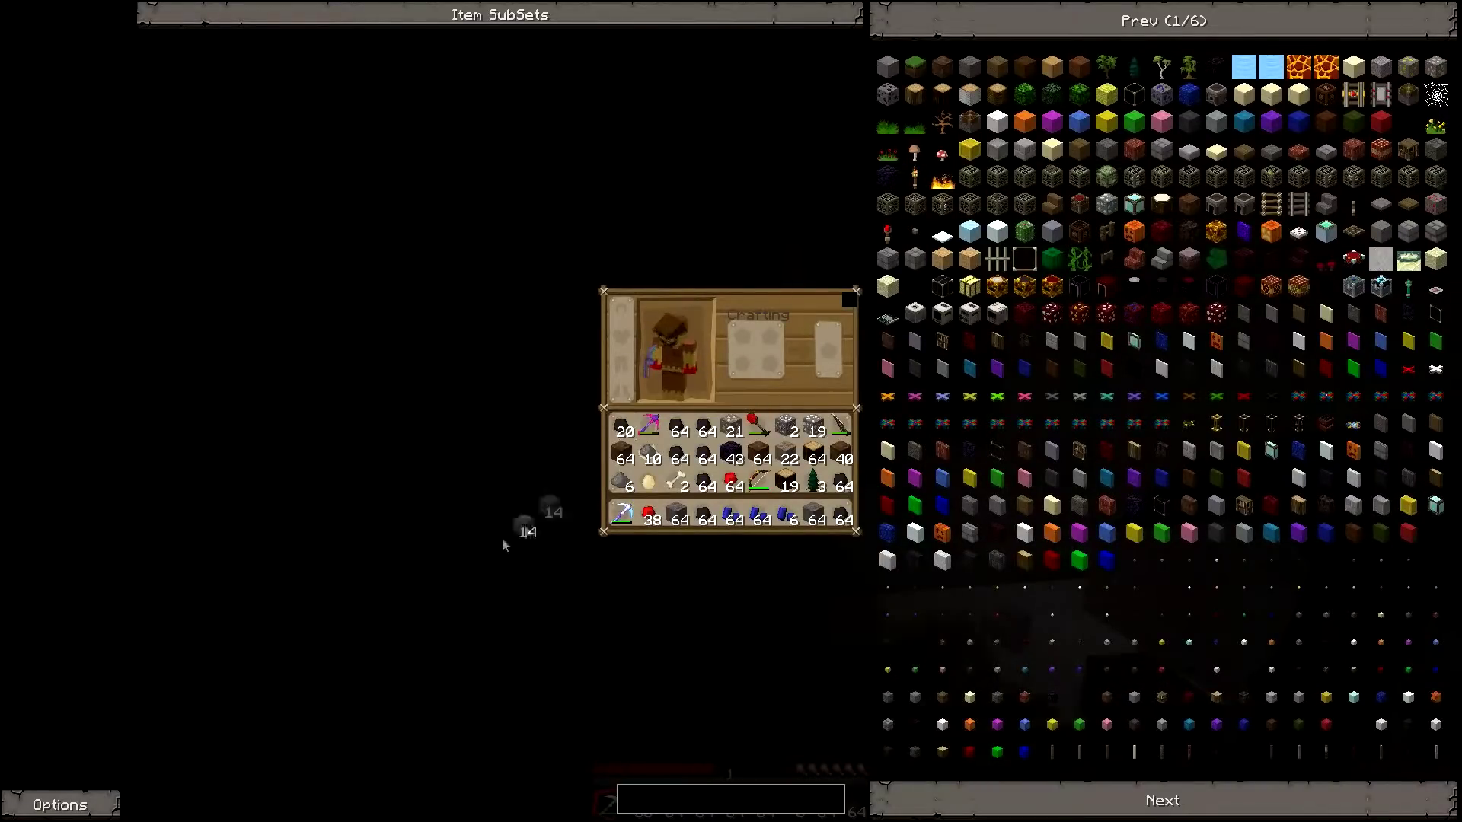
key("Escape")
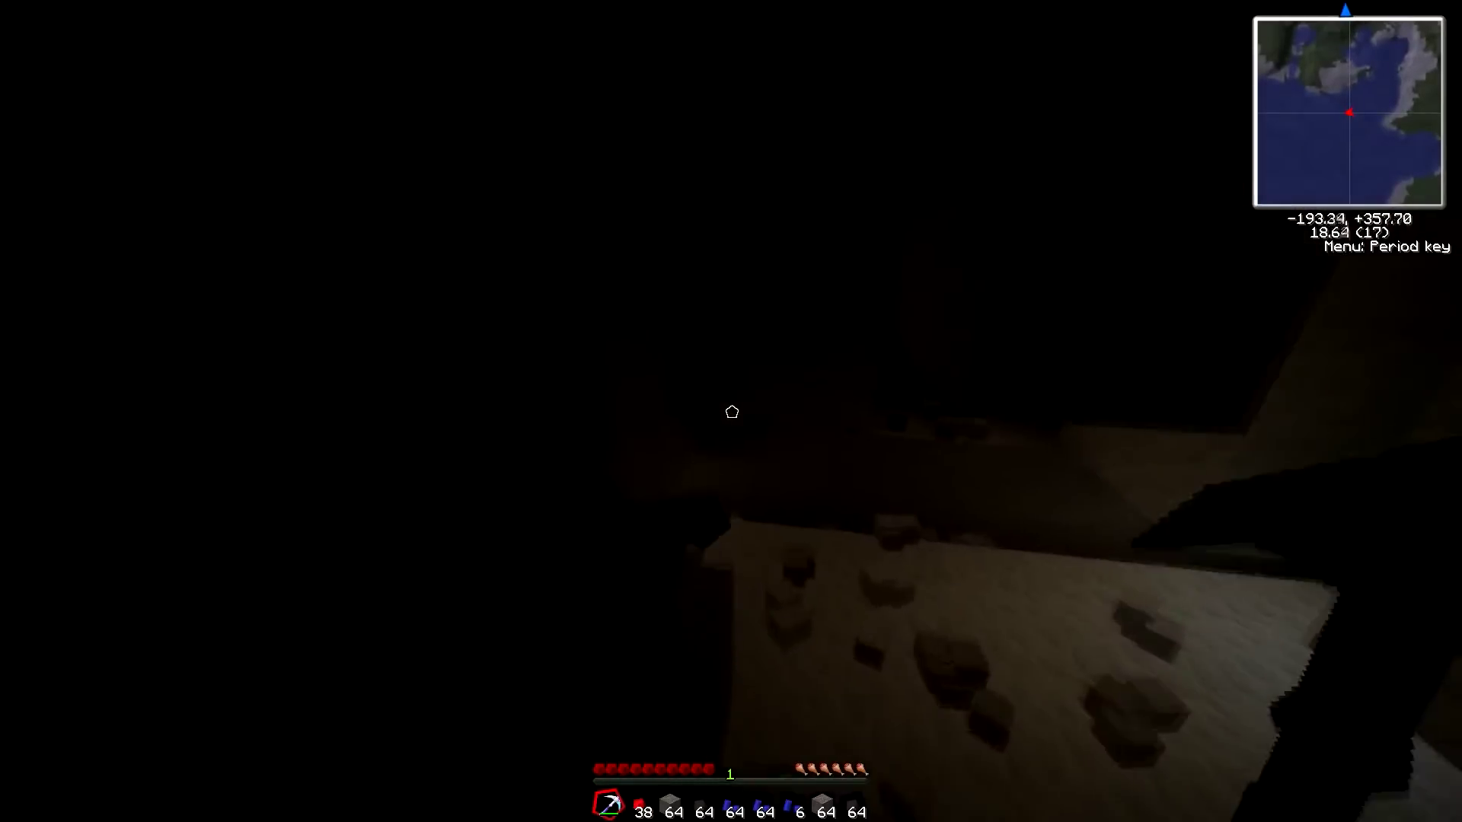
Walk deeper down the tunnel, light it with a torch, and discard surplus block stacks near the coal wall.
key("w")
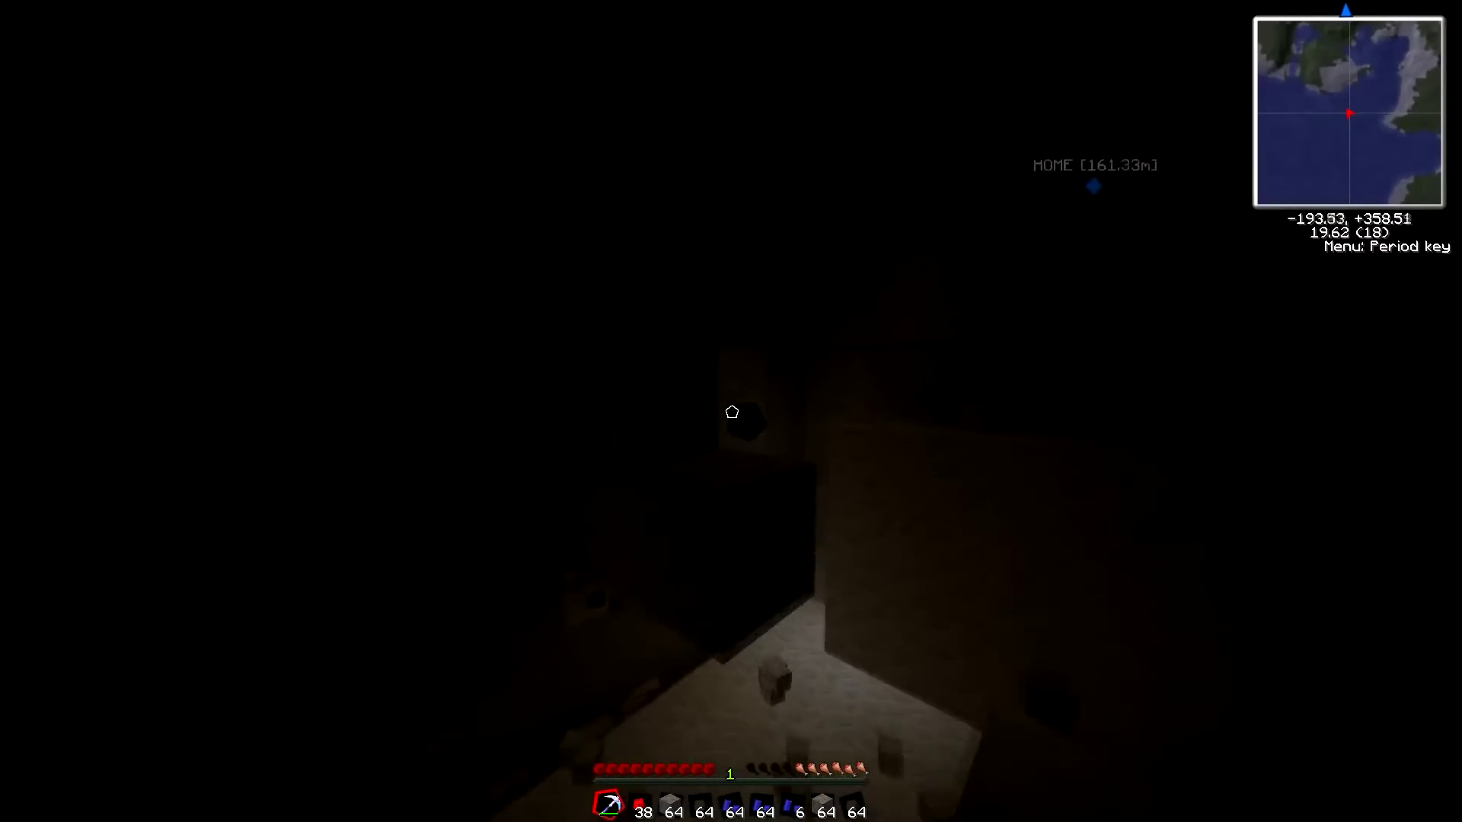
key("w")
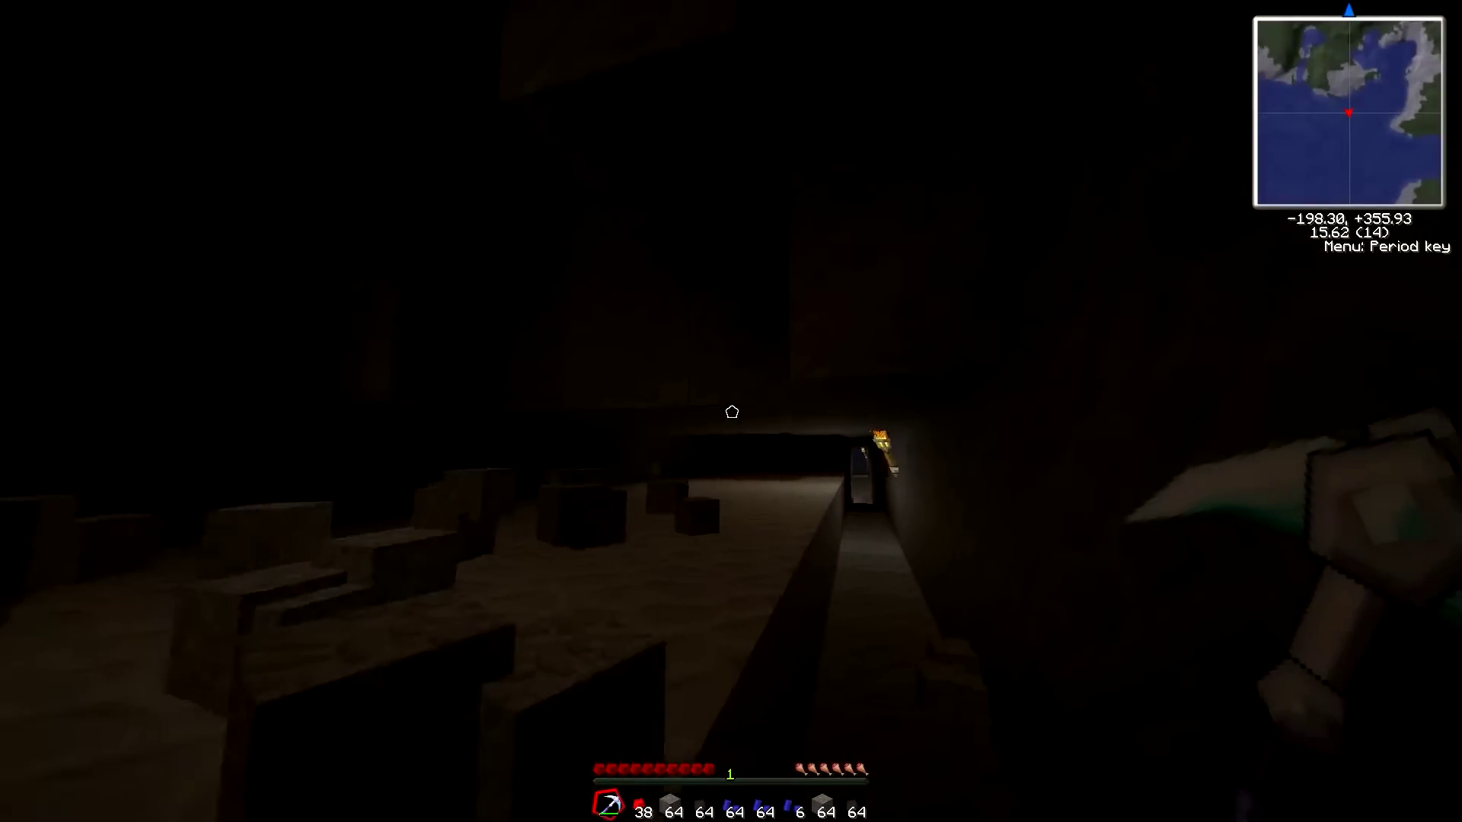
key("w")
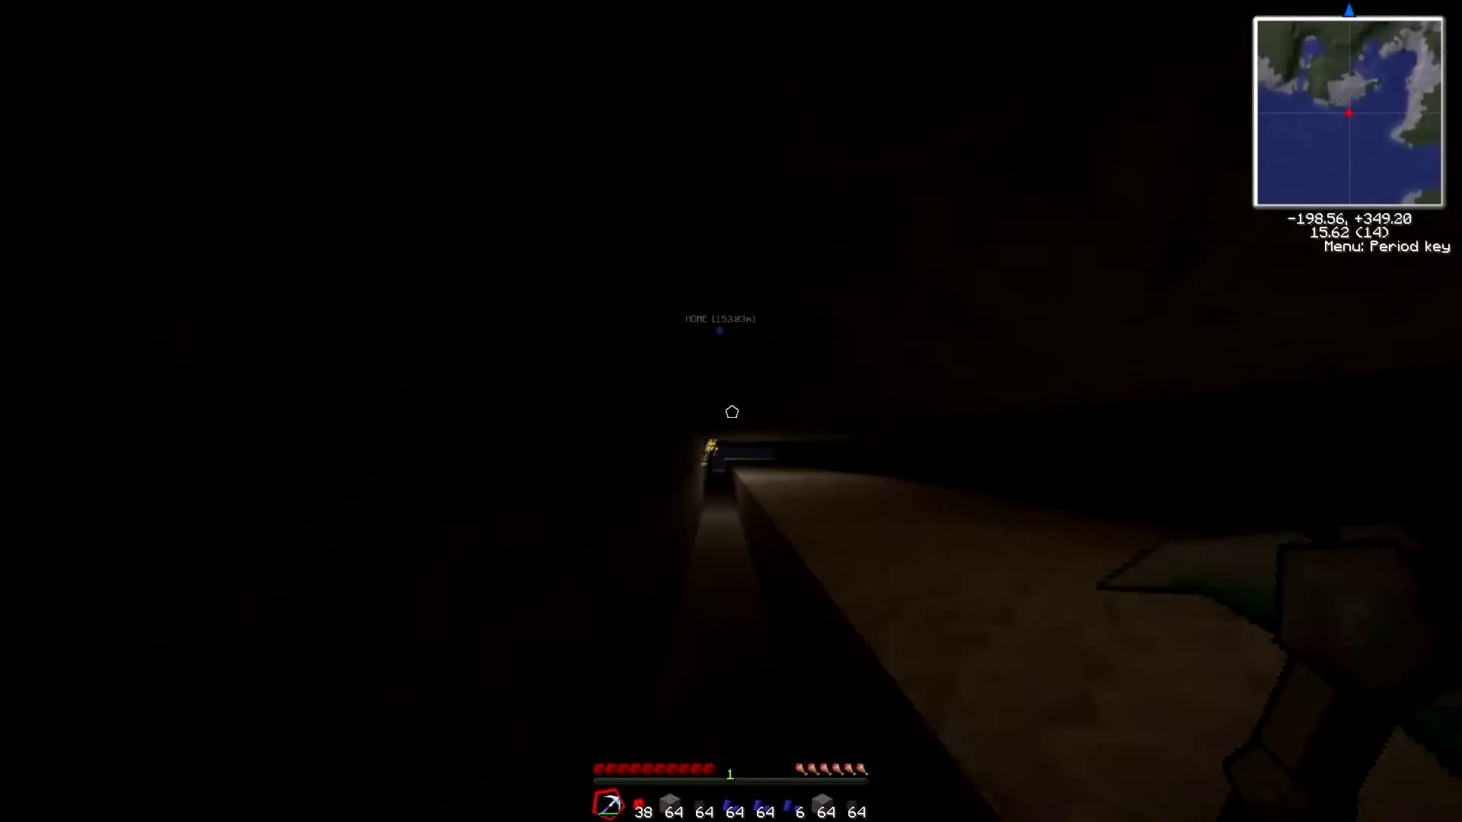
key("w")
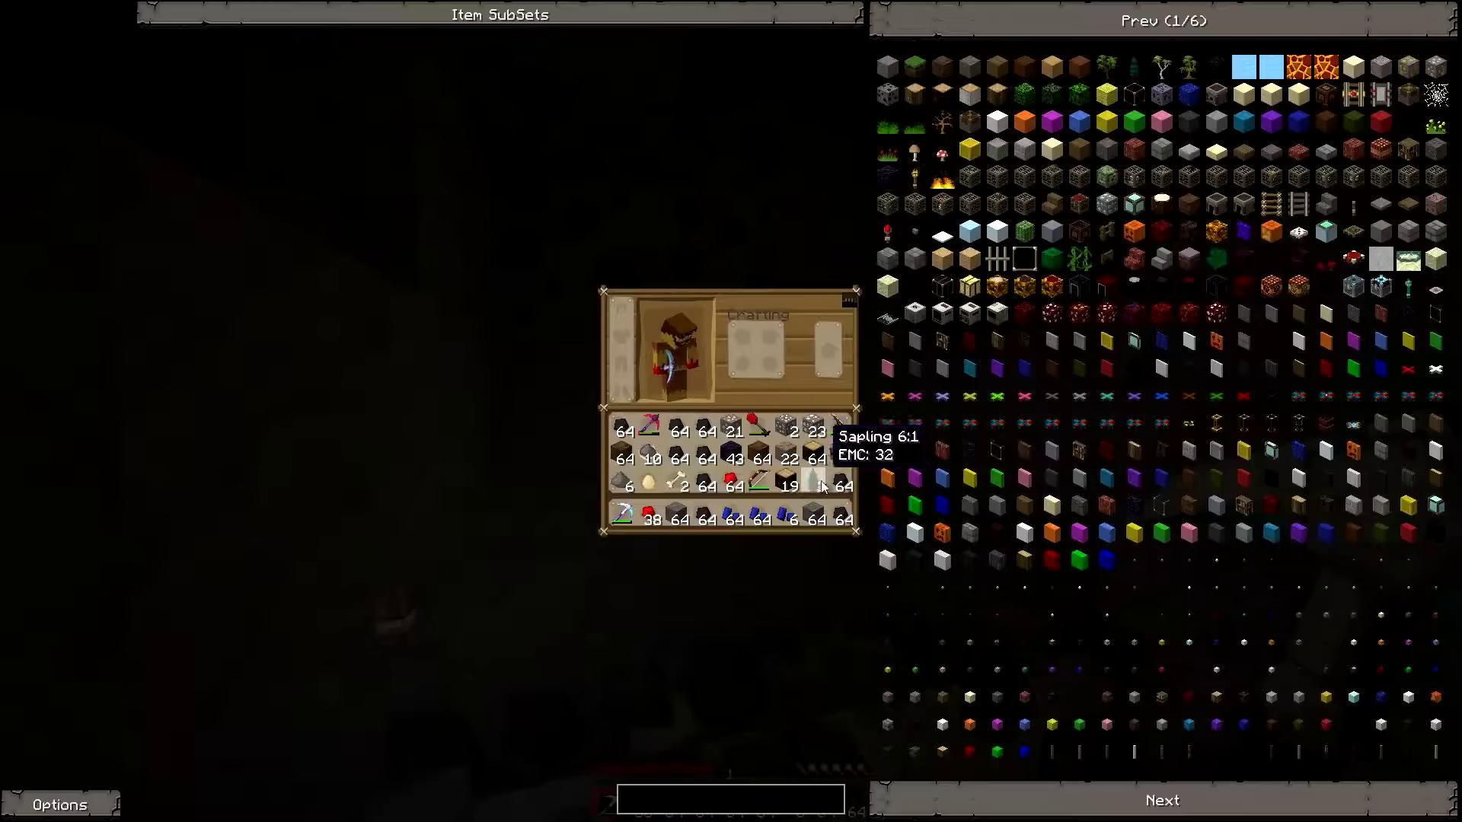
key("Escape")
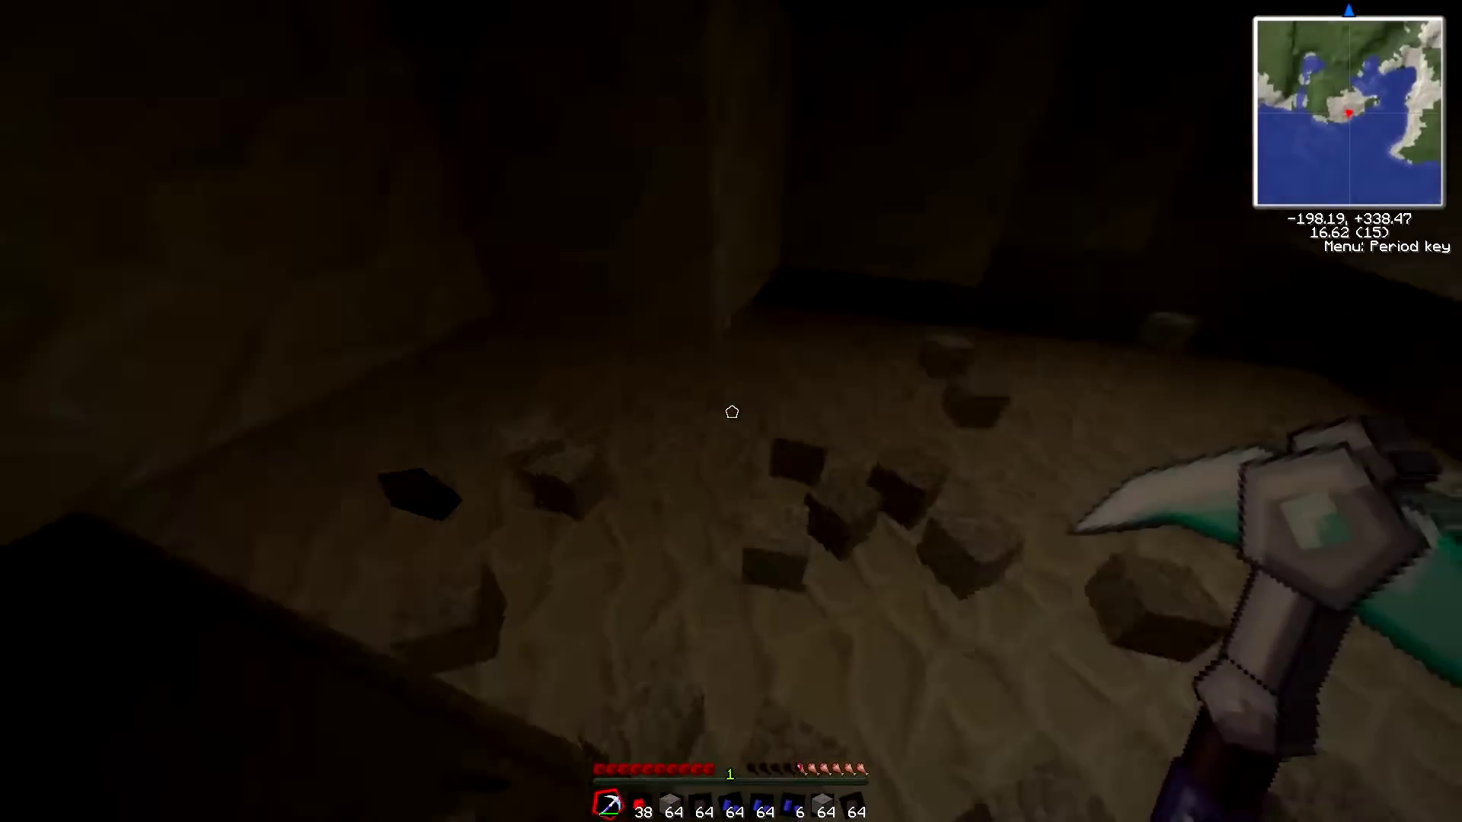
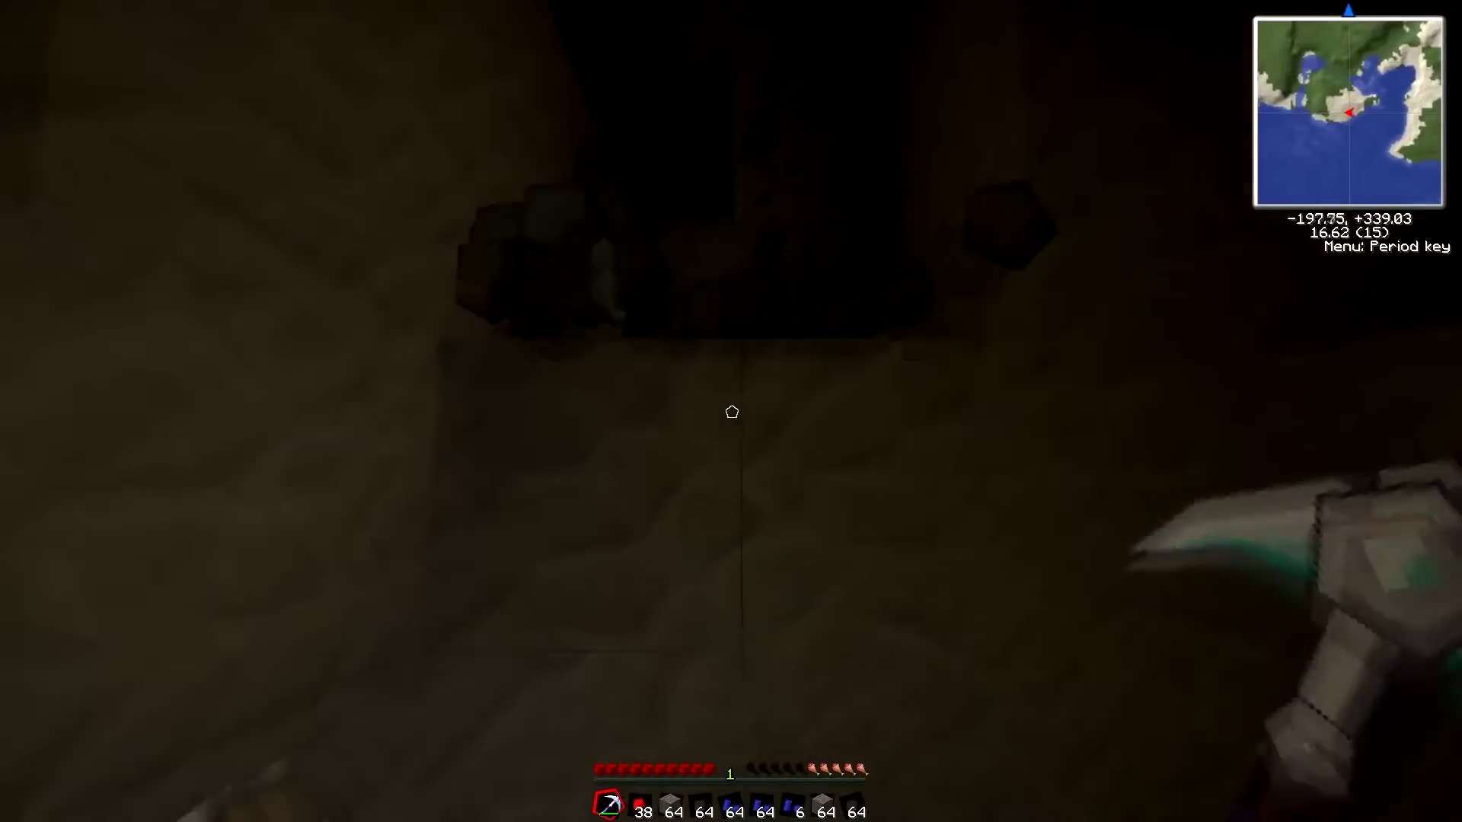
Check the inventory, then tunnel through the dark cave toward the HOME waypoint, mining blocks.
key("e")
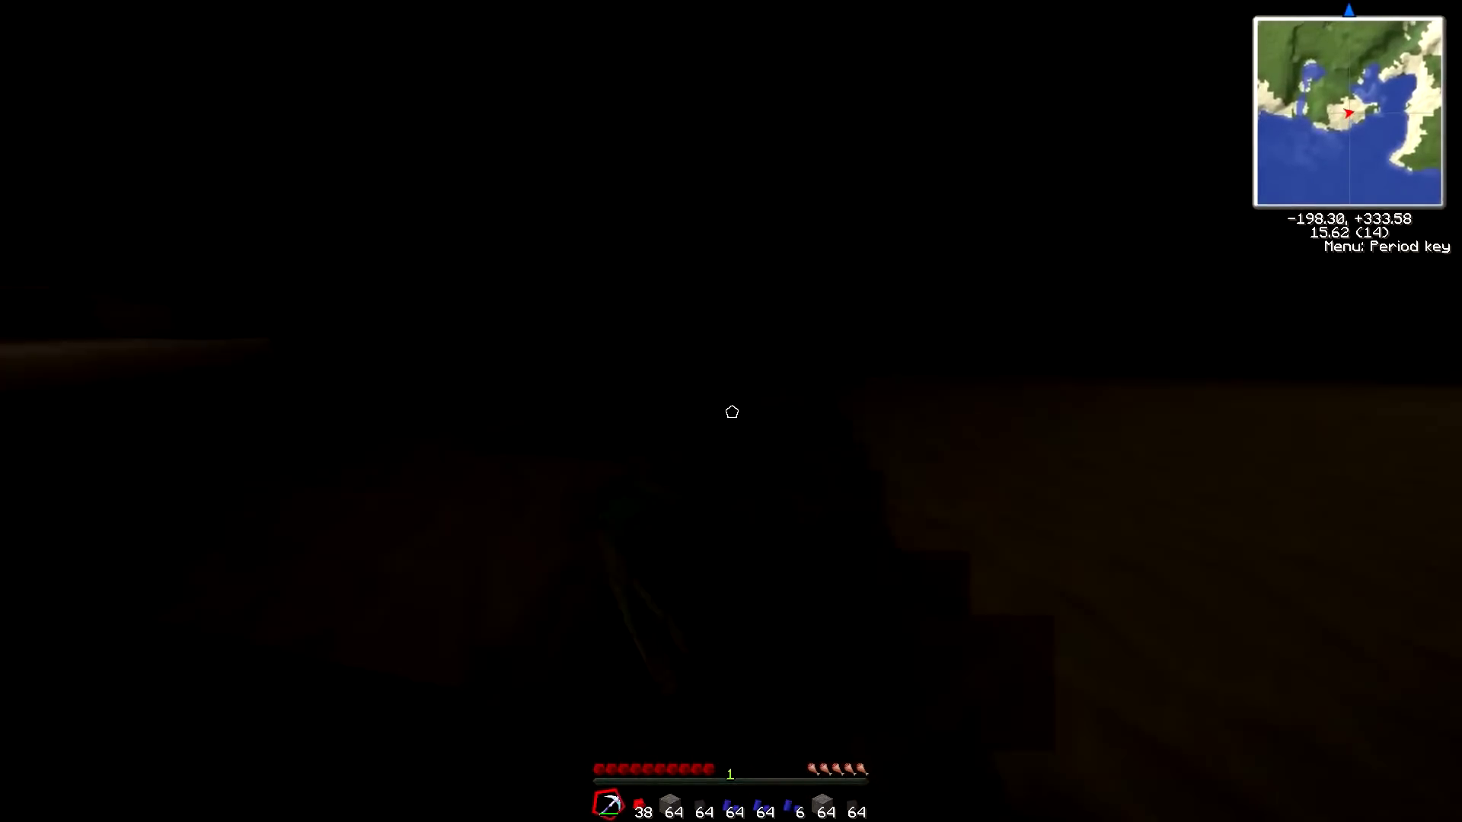
key("w")
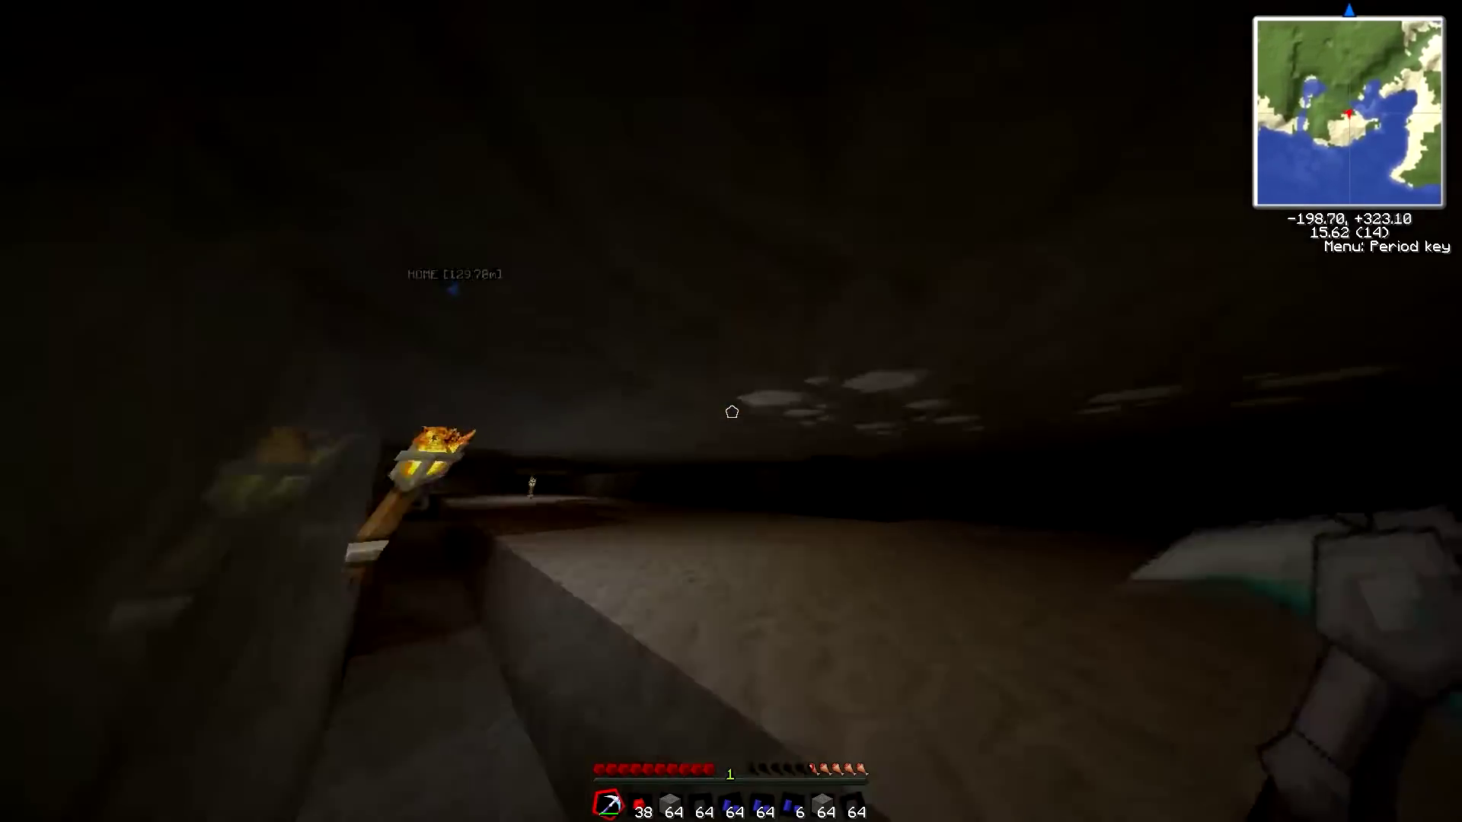
key("w")
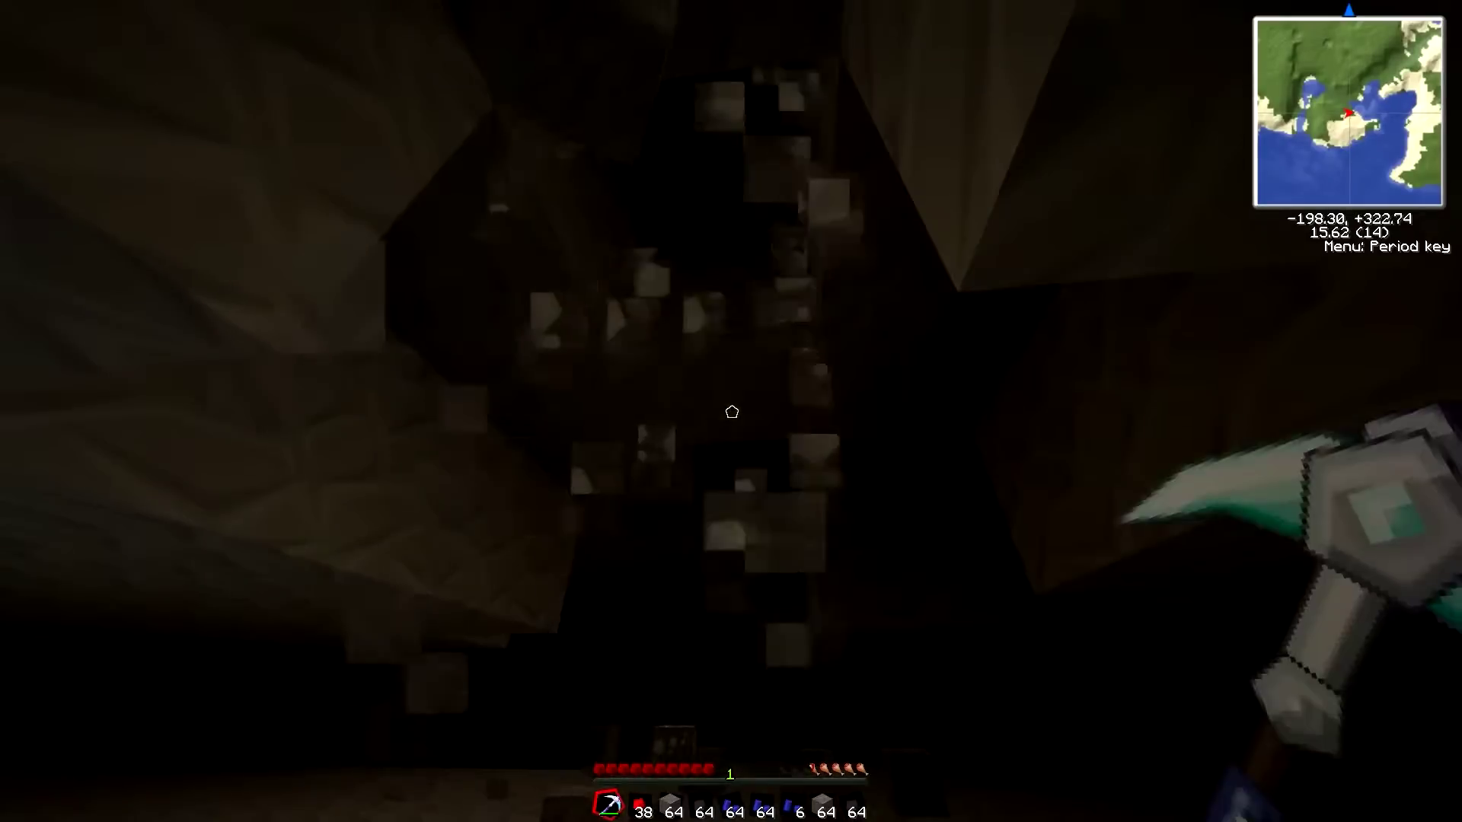
key("w")
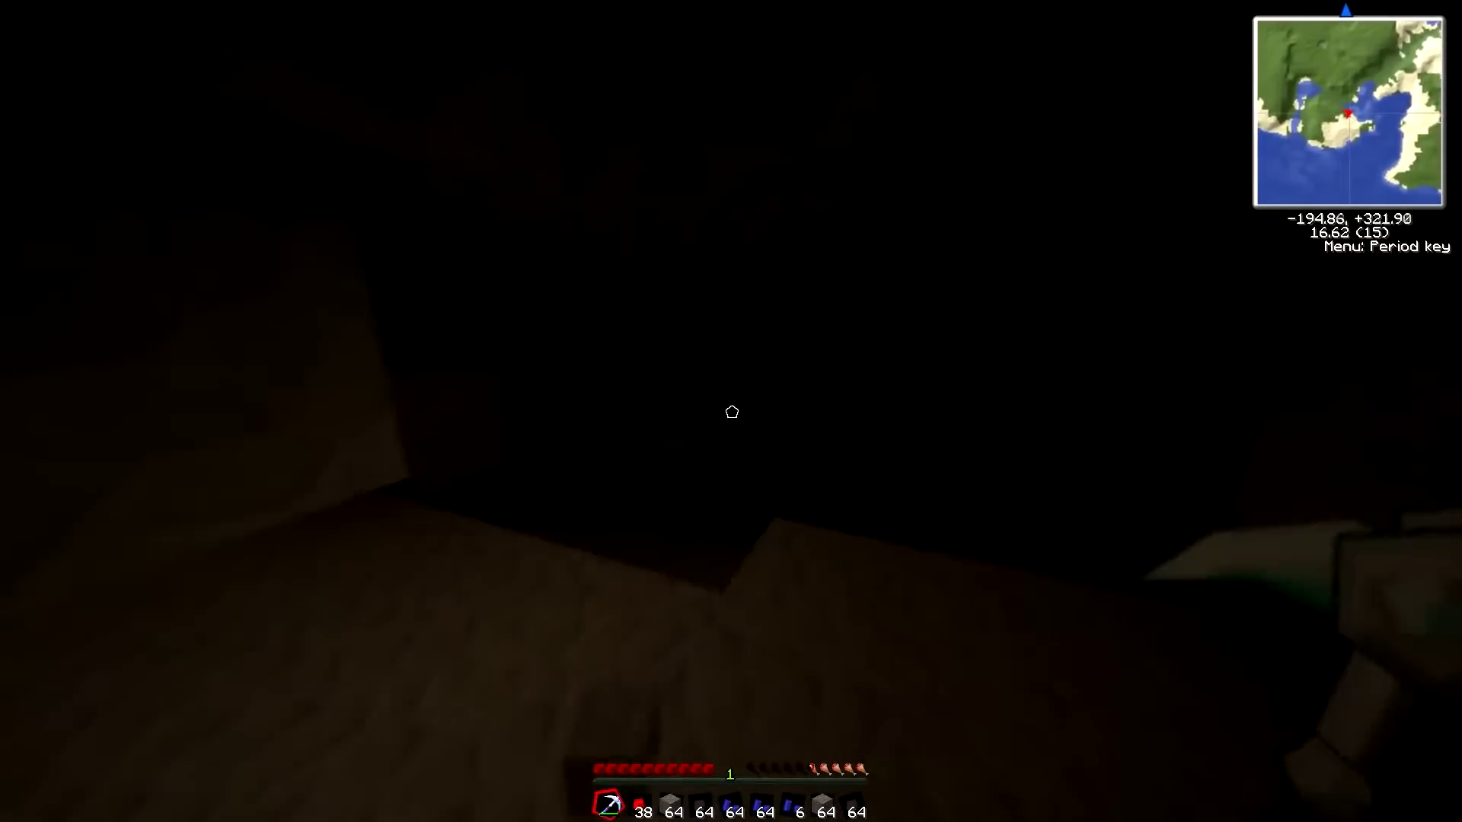
key("w")
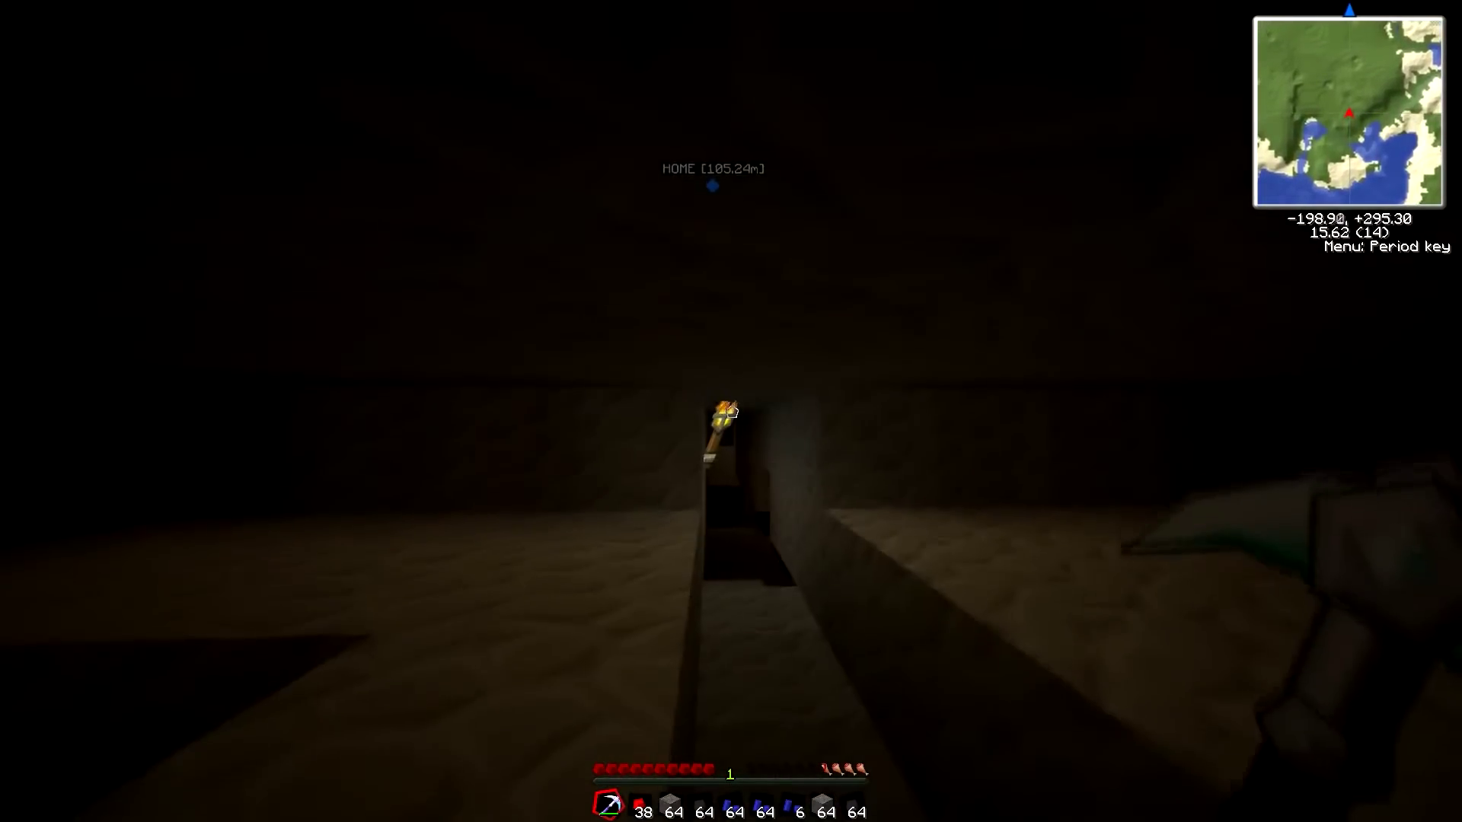
key("w")
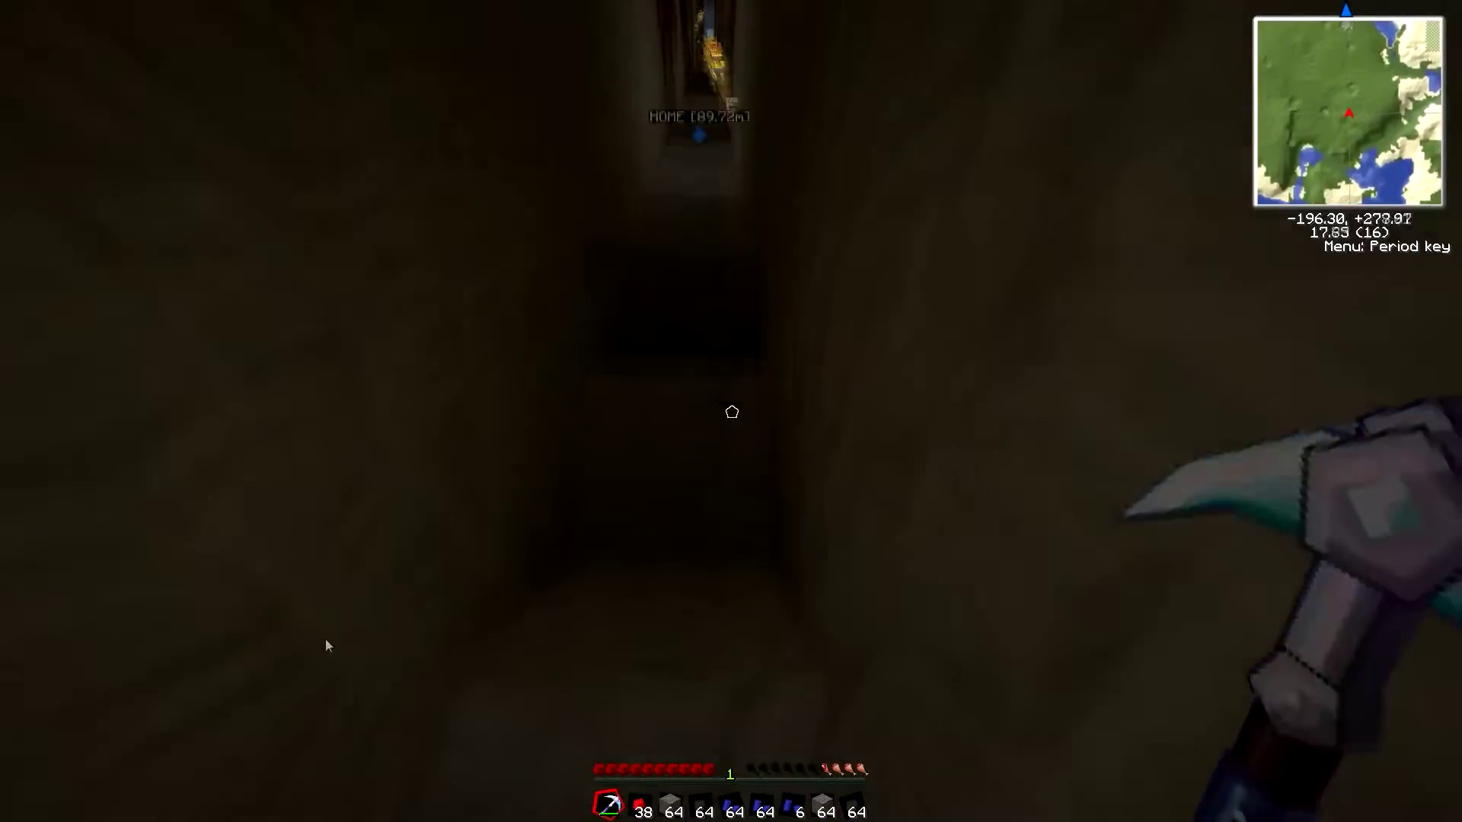
Walk toward the torch on the pillar, checking the inventory briefly.
key("e")
key("e")
key("e")
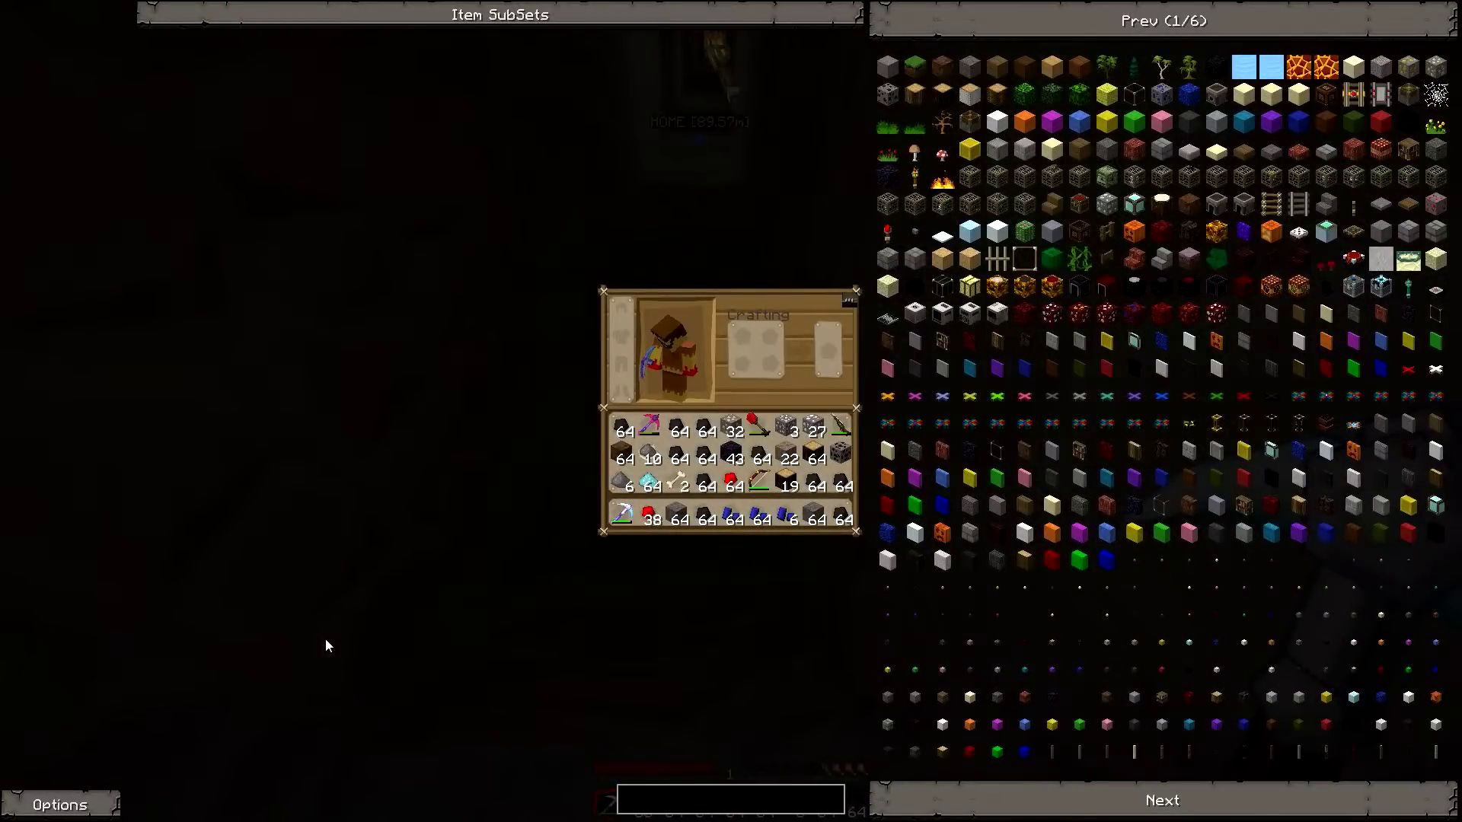
key("e")
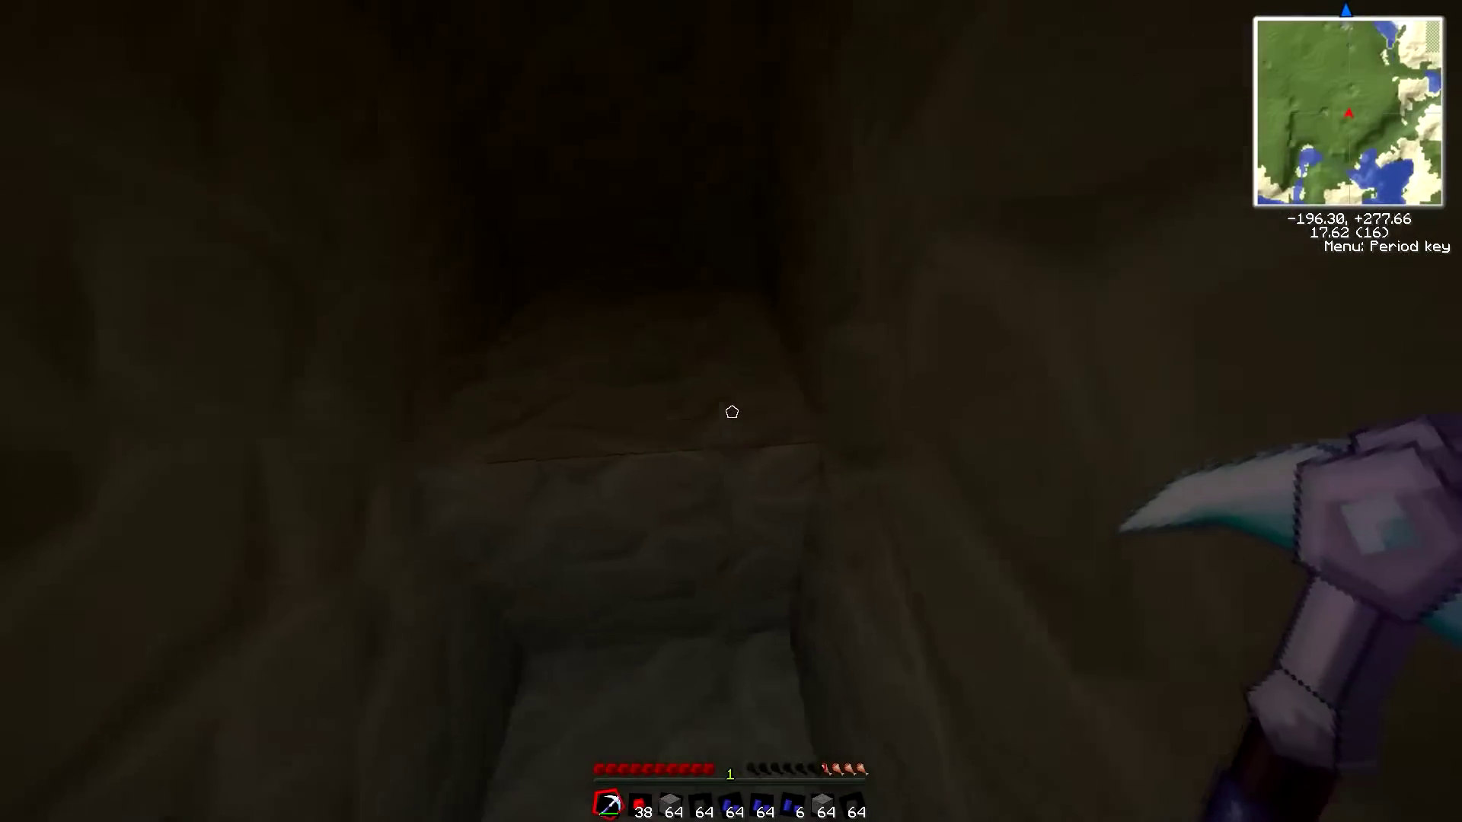
Climb the tunnel staircase and bring up Rei's Minimap options page.
key("w")
key("w")
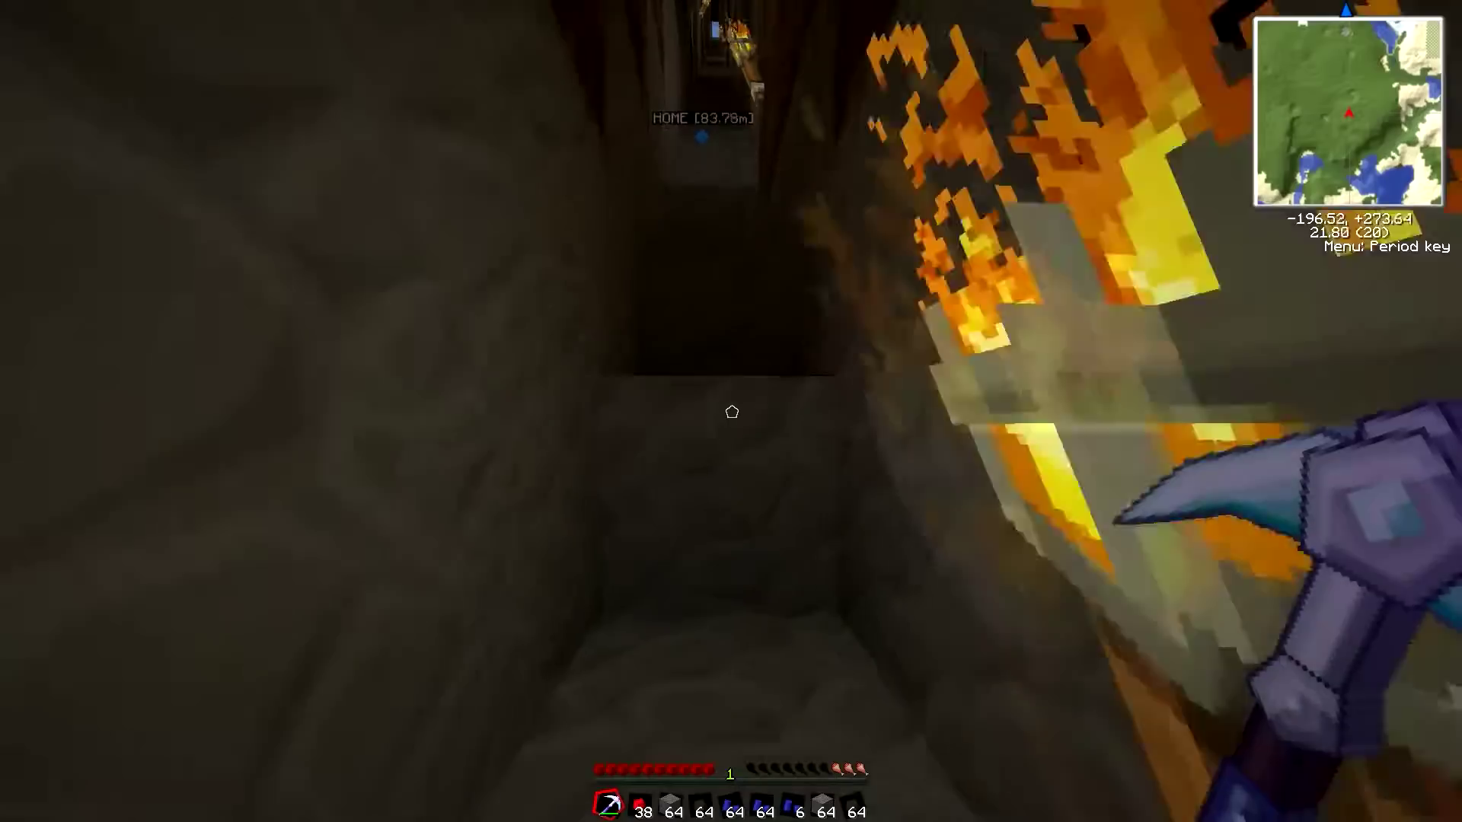
key("w")
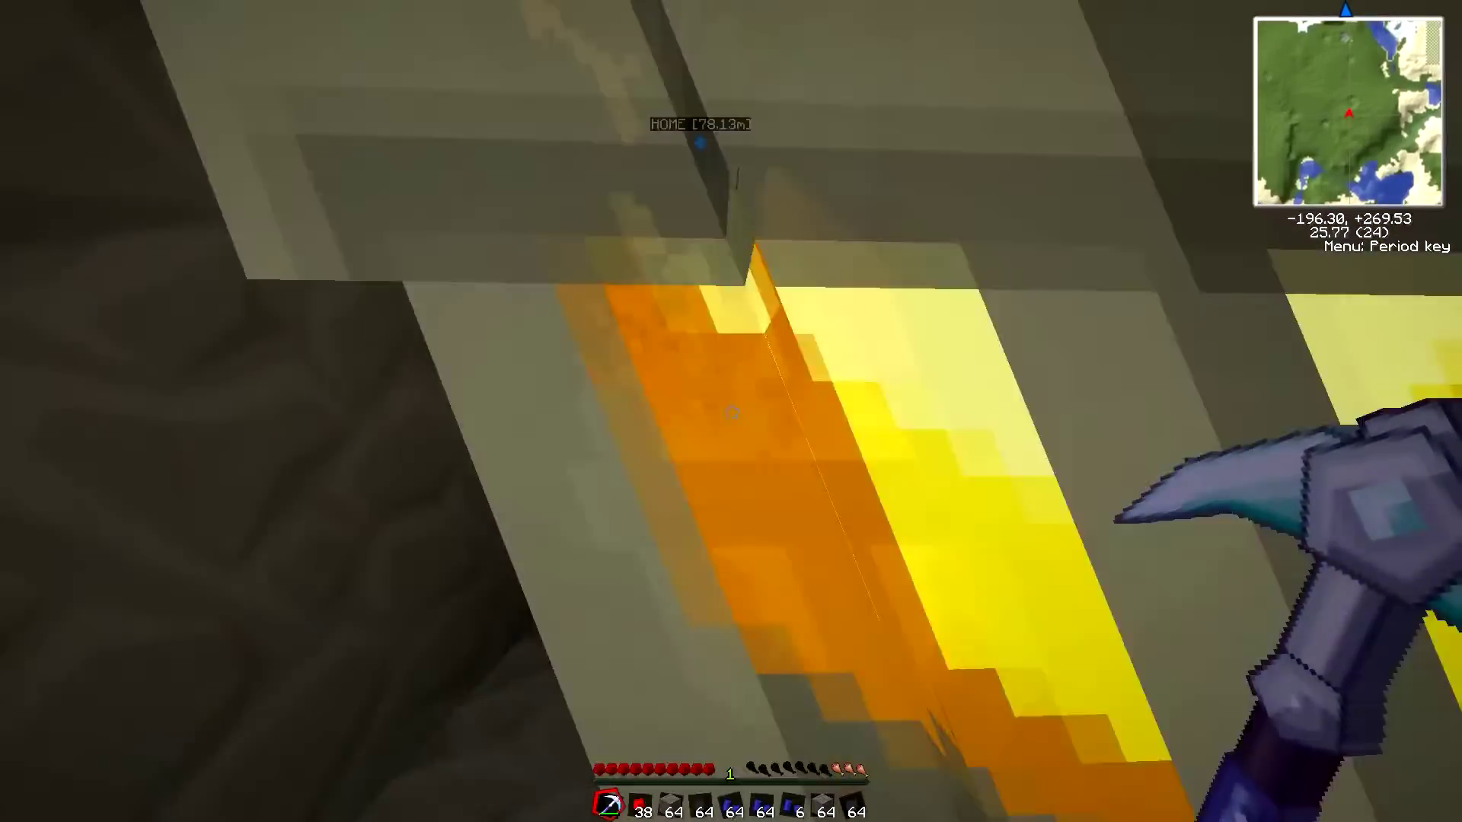
key("period")
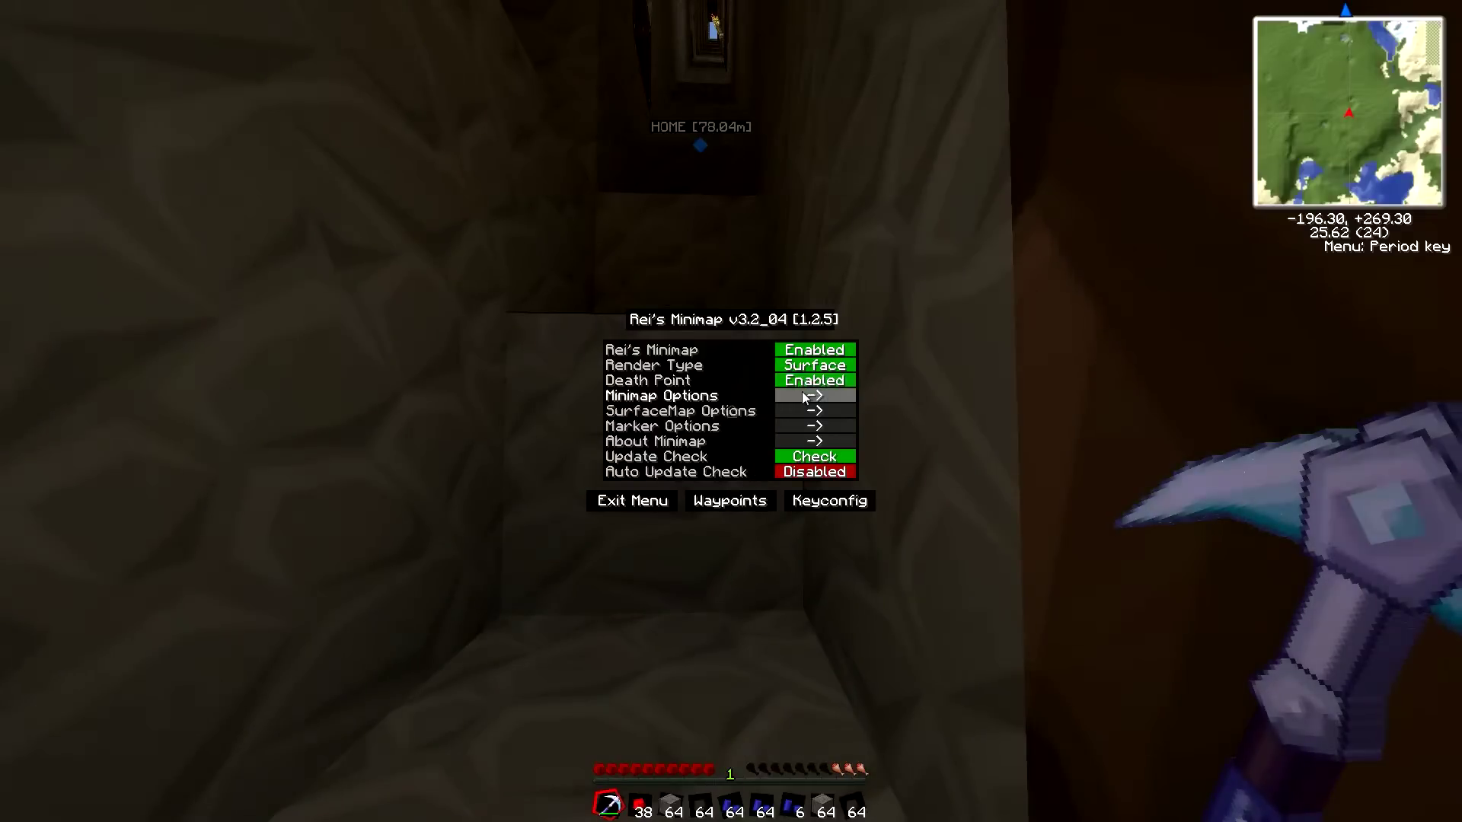
left_click(802, 392)
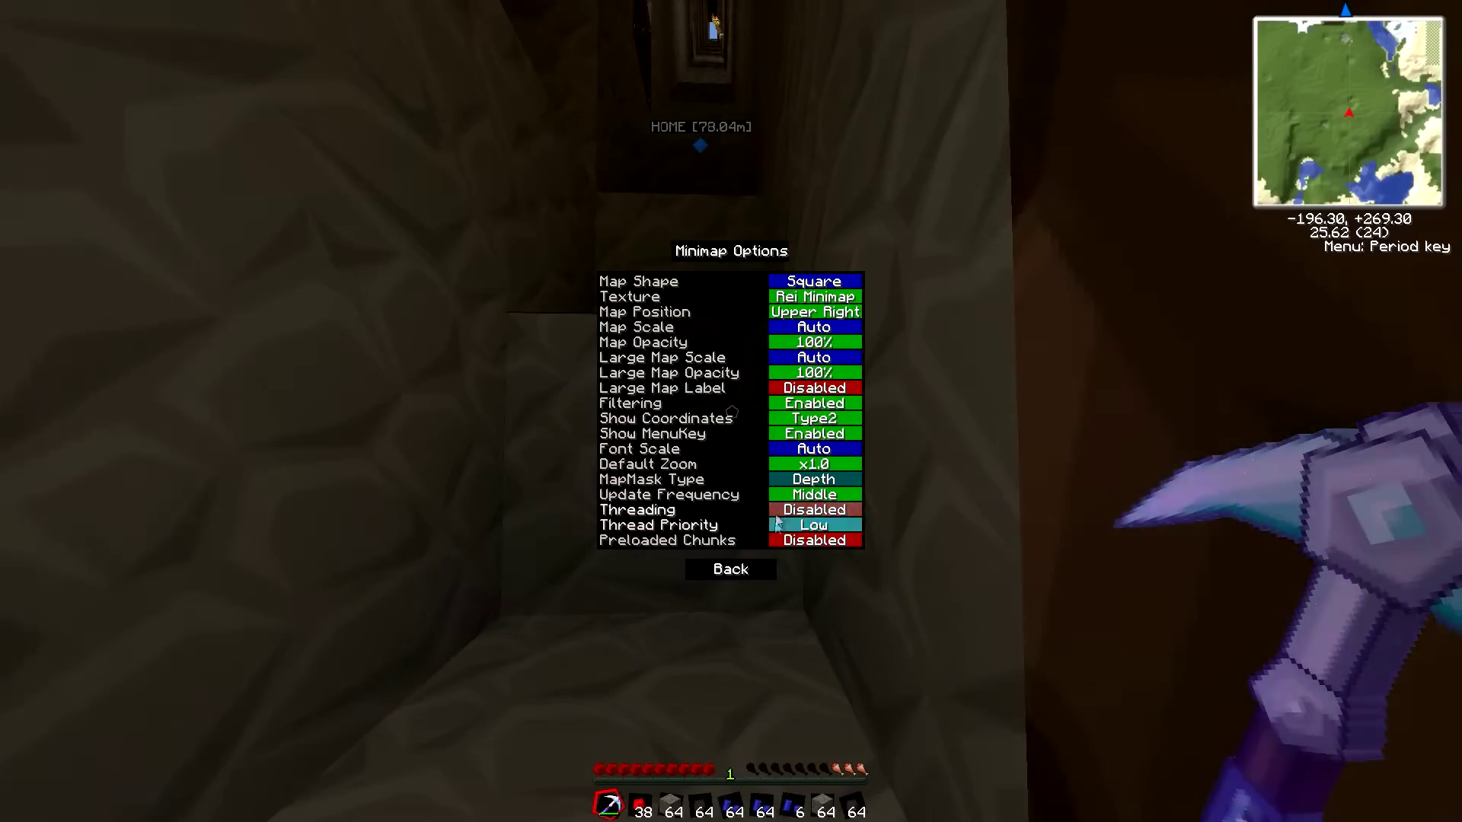
Change Rei's Minimap Map Shape from Square to Round and exit the settings.
left_click(749, 567)
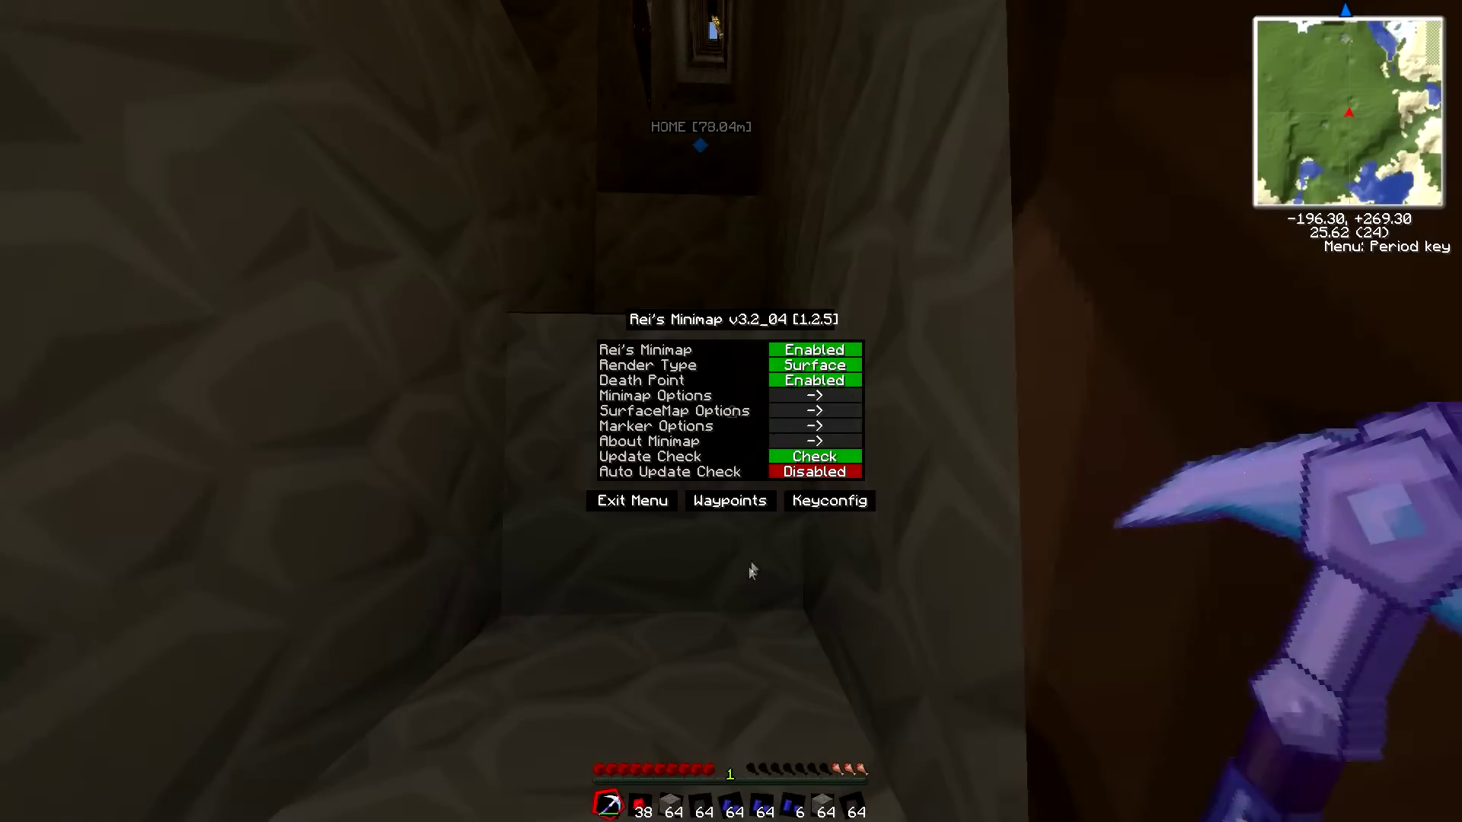
left_click(809, 396)
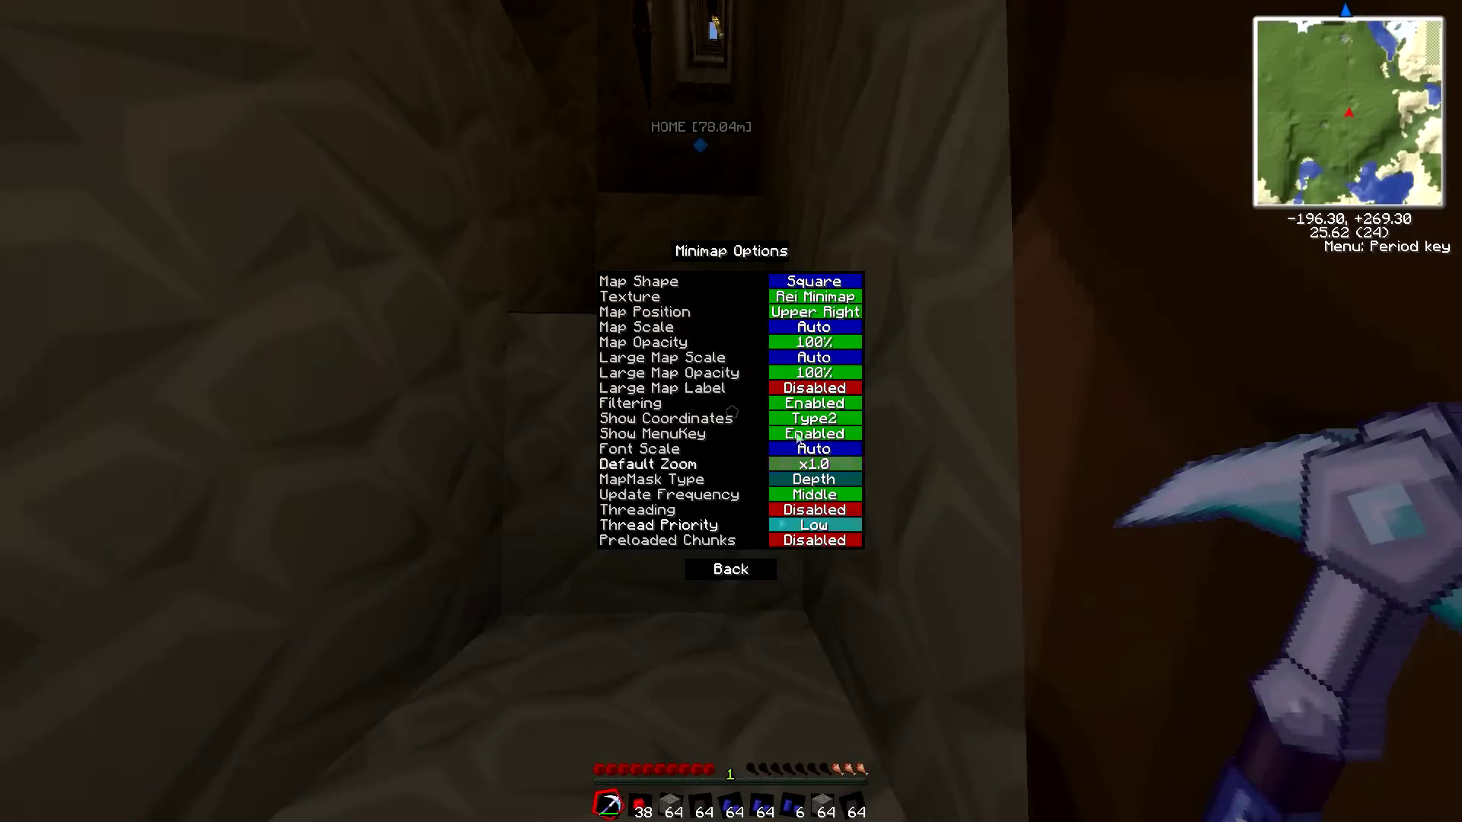
left_click(814, 281)
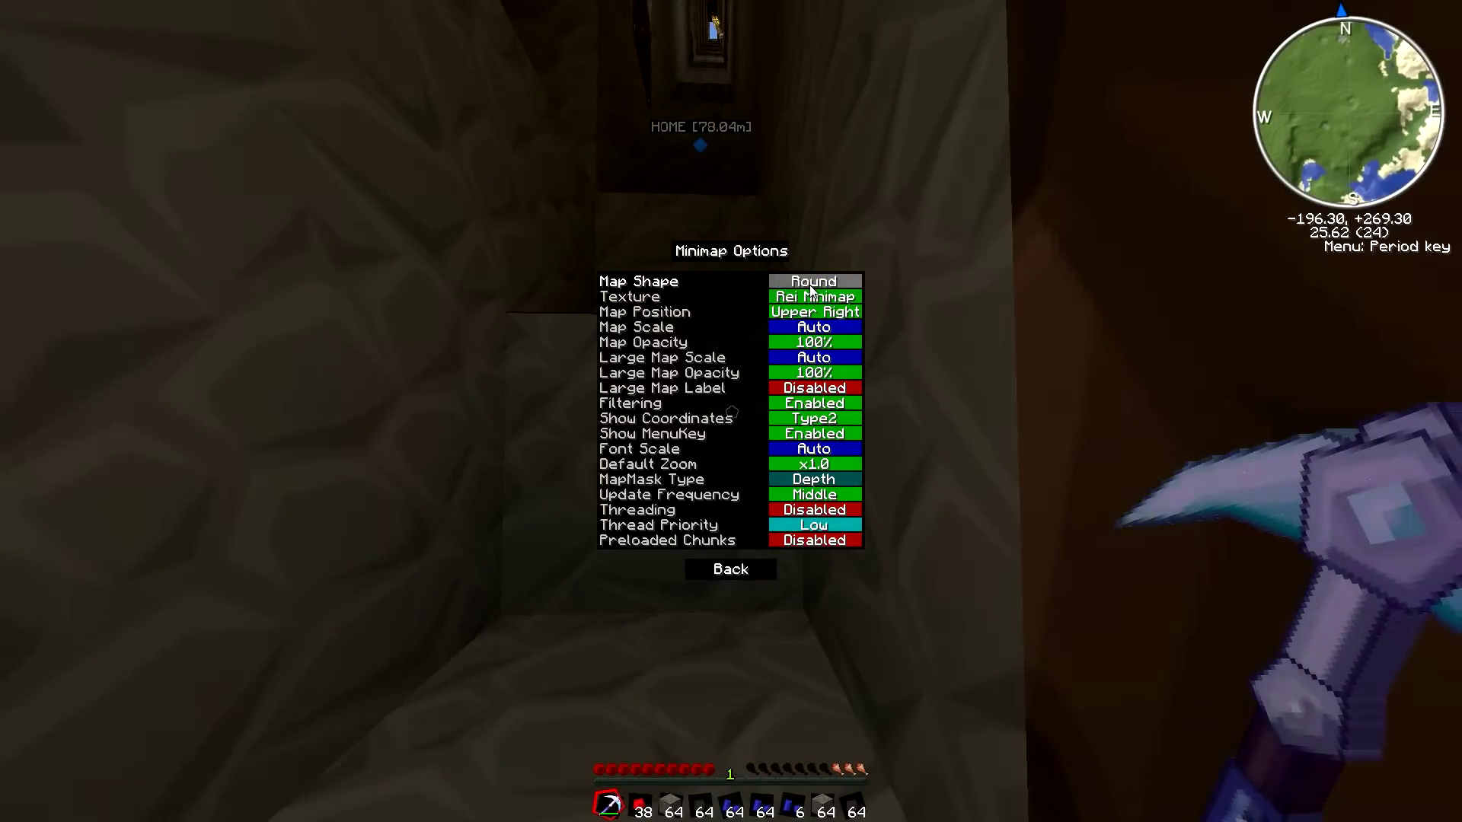
key("Escape")
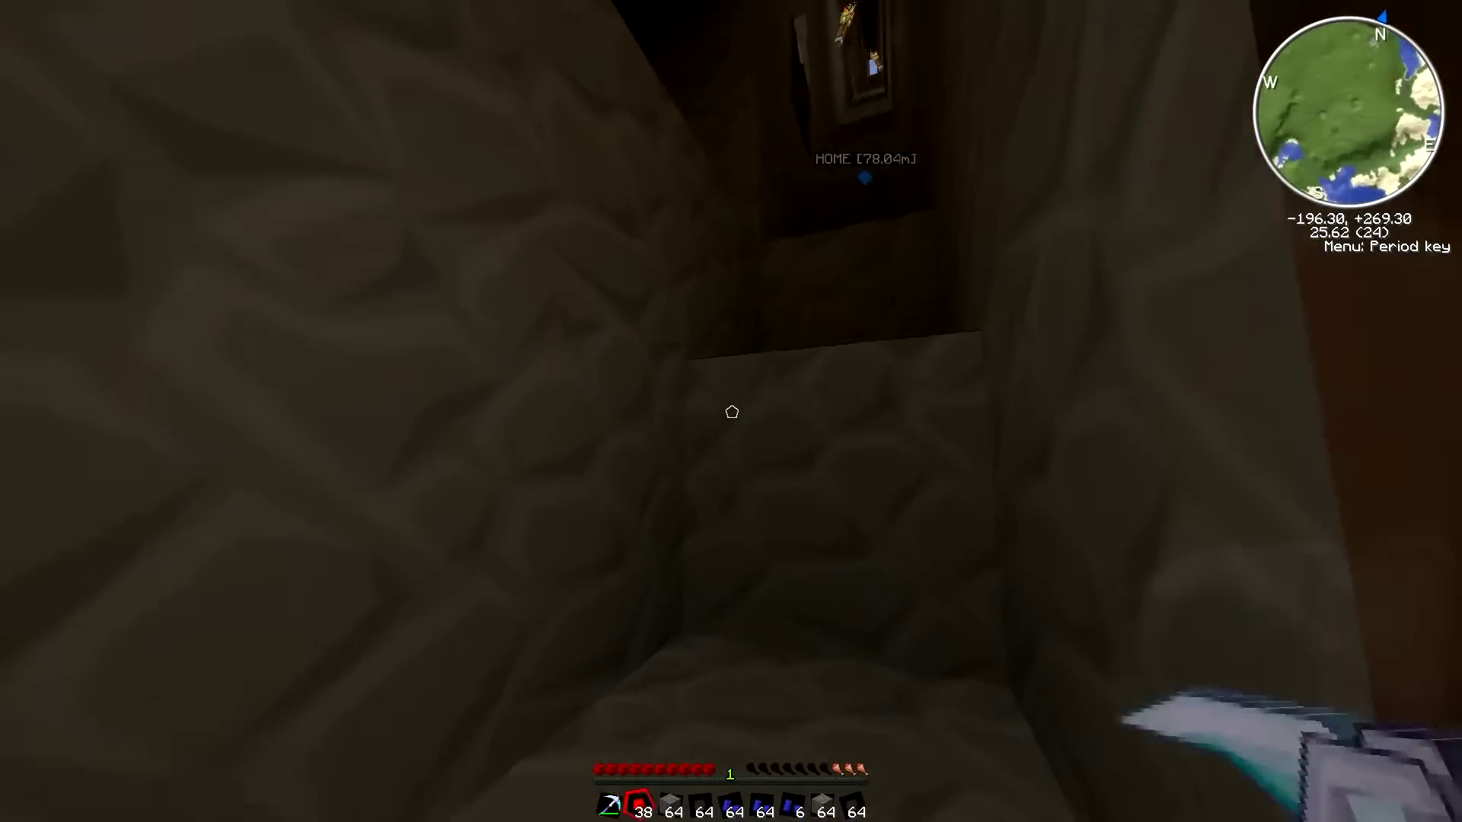
scroll(731, 411, "down", 1)
Climb the mine tunnel past the torches onto the surface, about 17 m from home.
key("w")
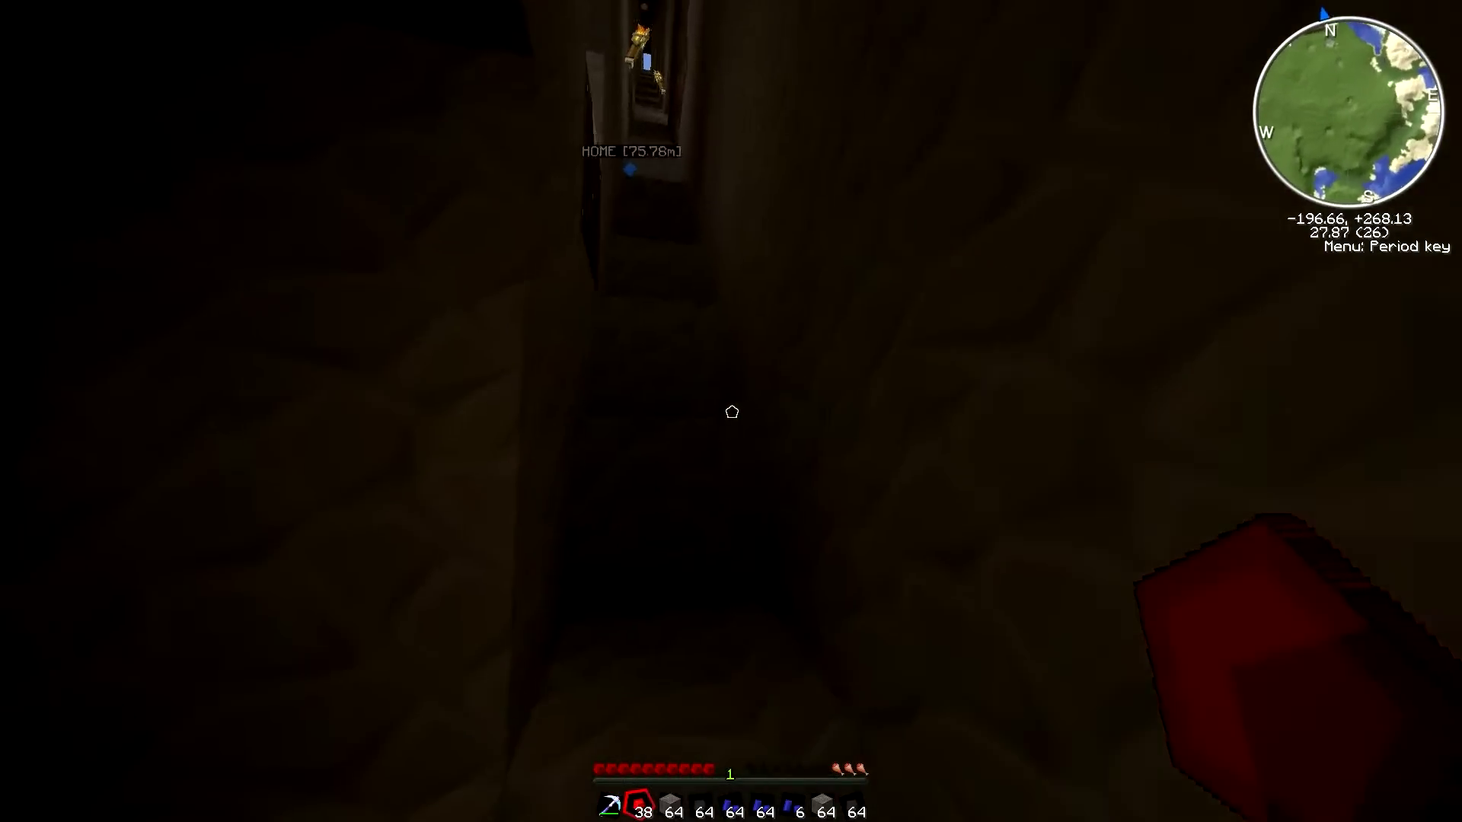
key("w")
scroll(732, 412, "up", 1)
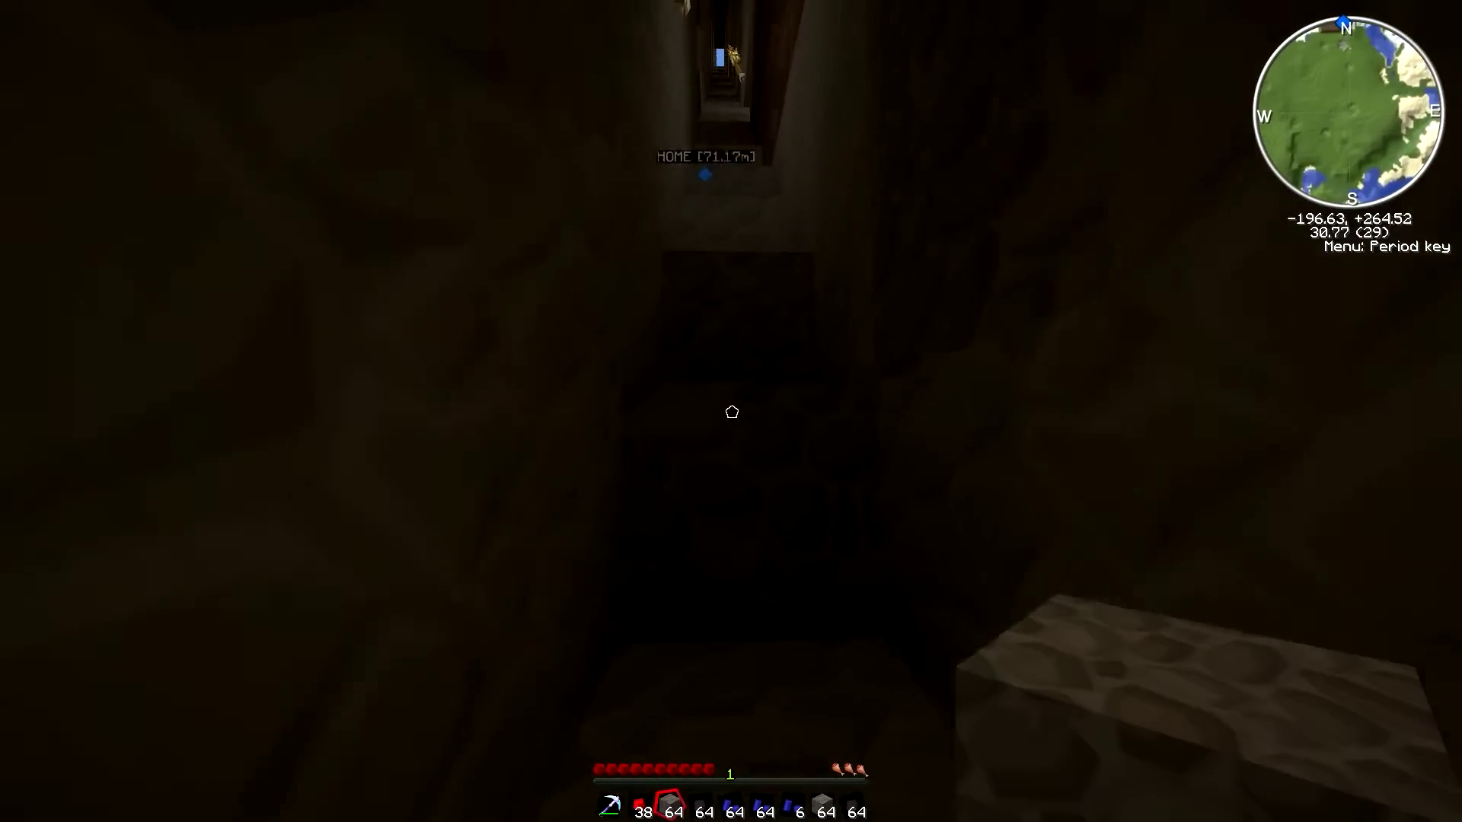
scroll(731, 412, "down", 1)
key("w")
scroll(731, 412, "up", 1)
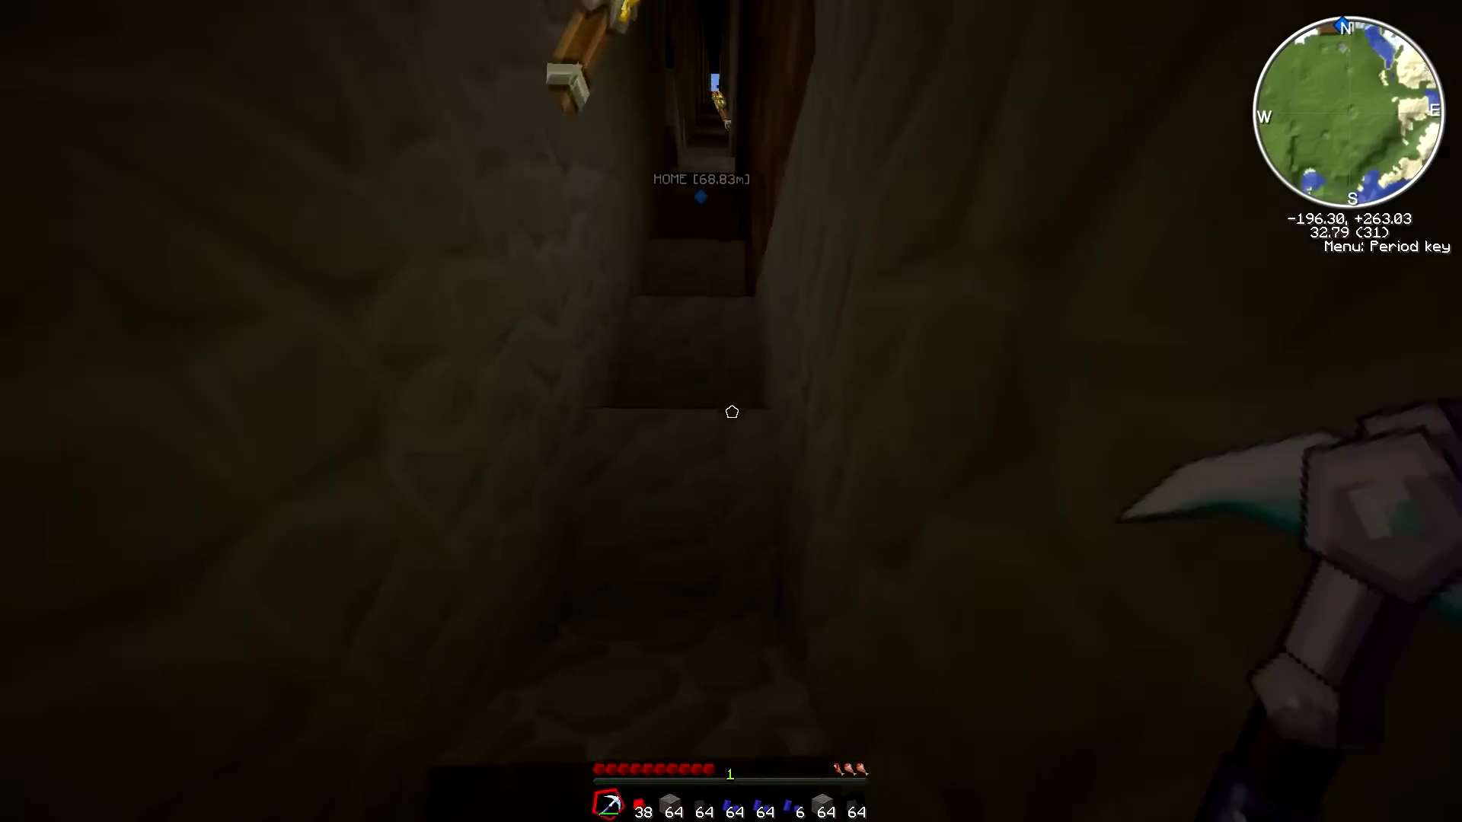
key("w")
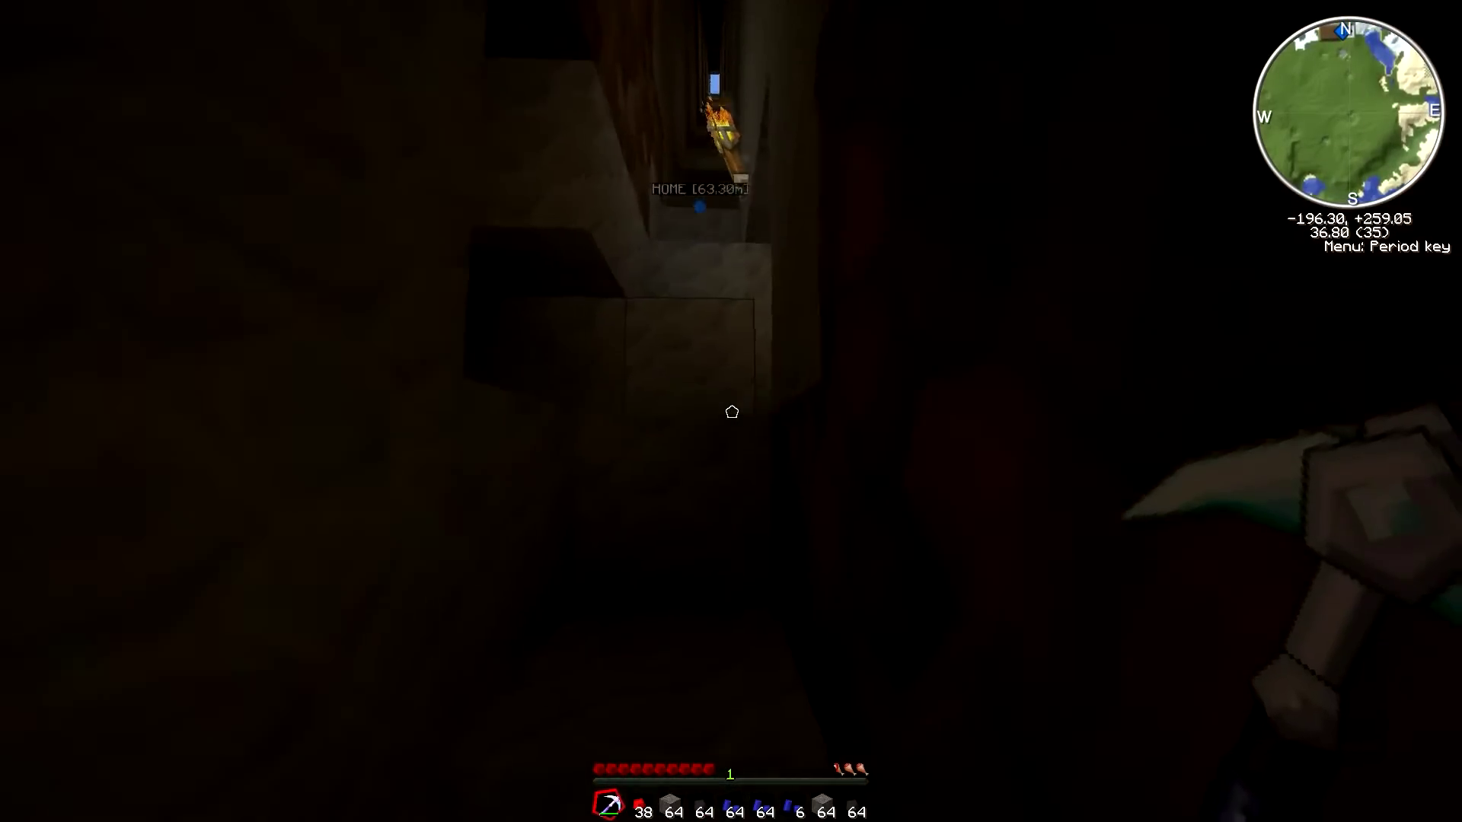
key("w")
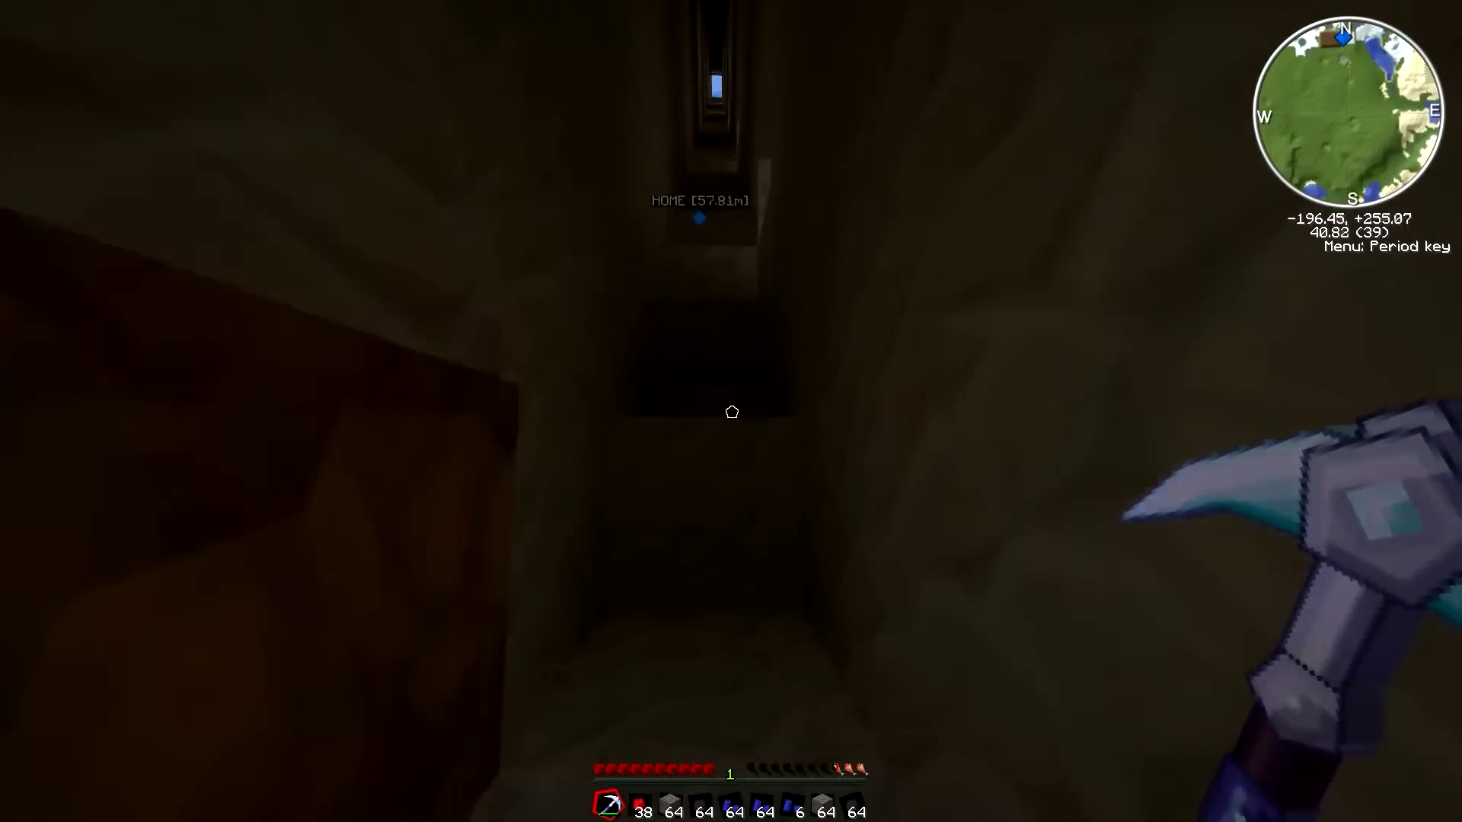
key("w")
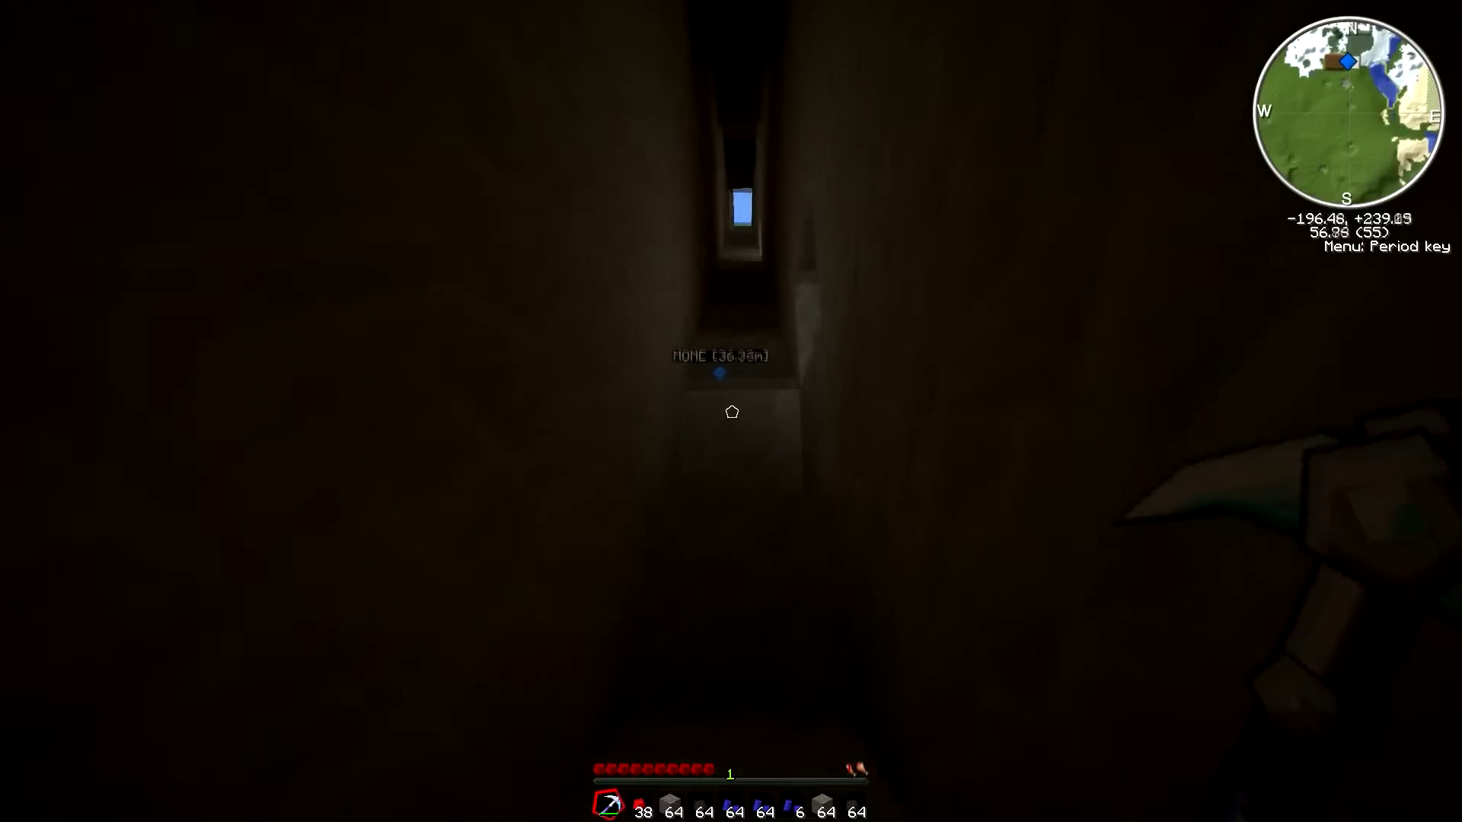
key("w")
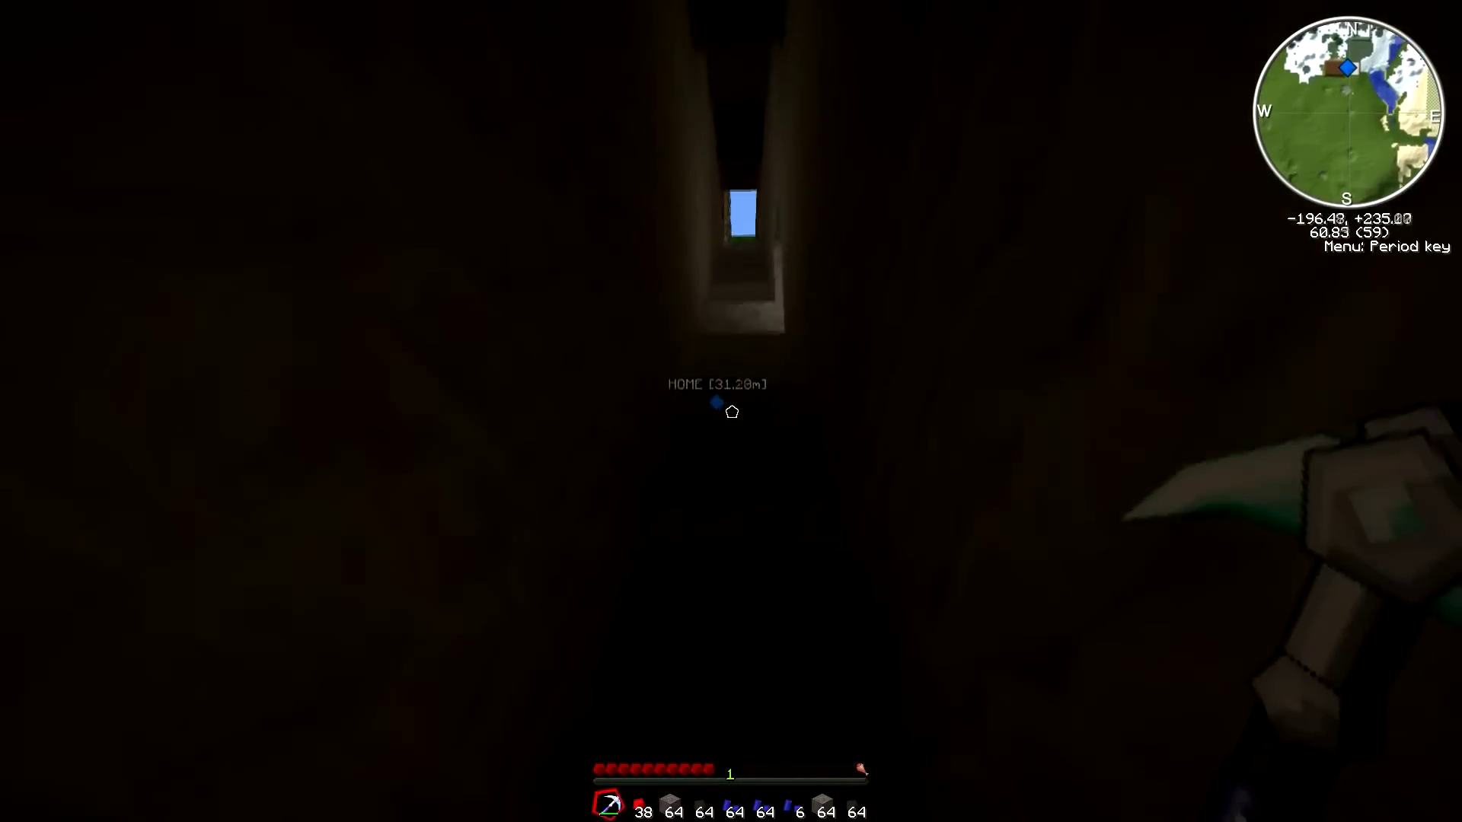
key("w")
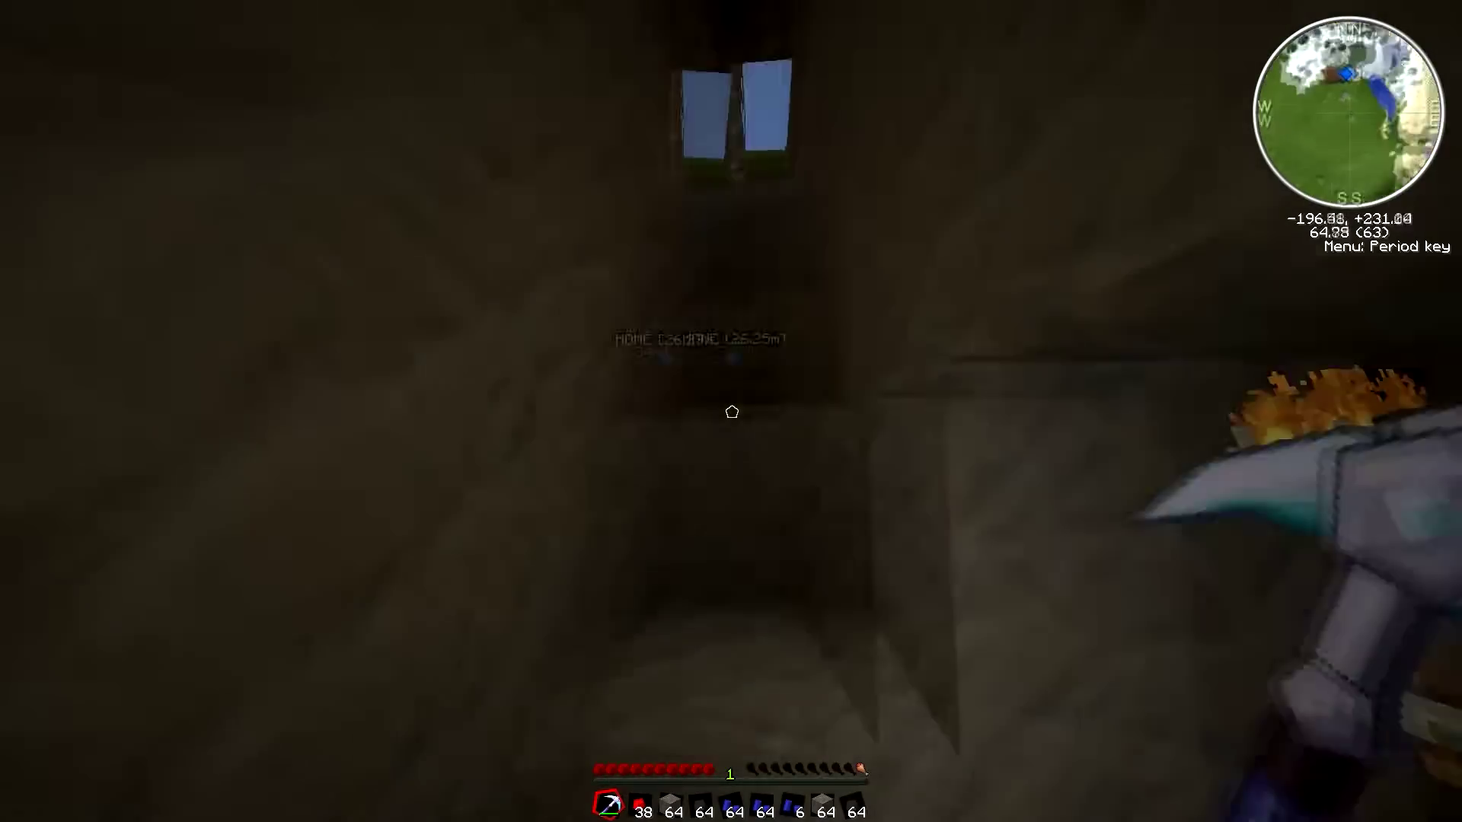
key("w")
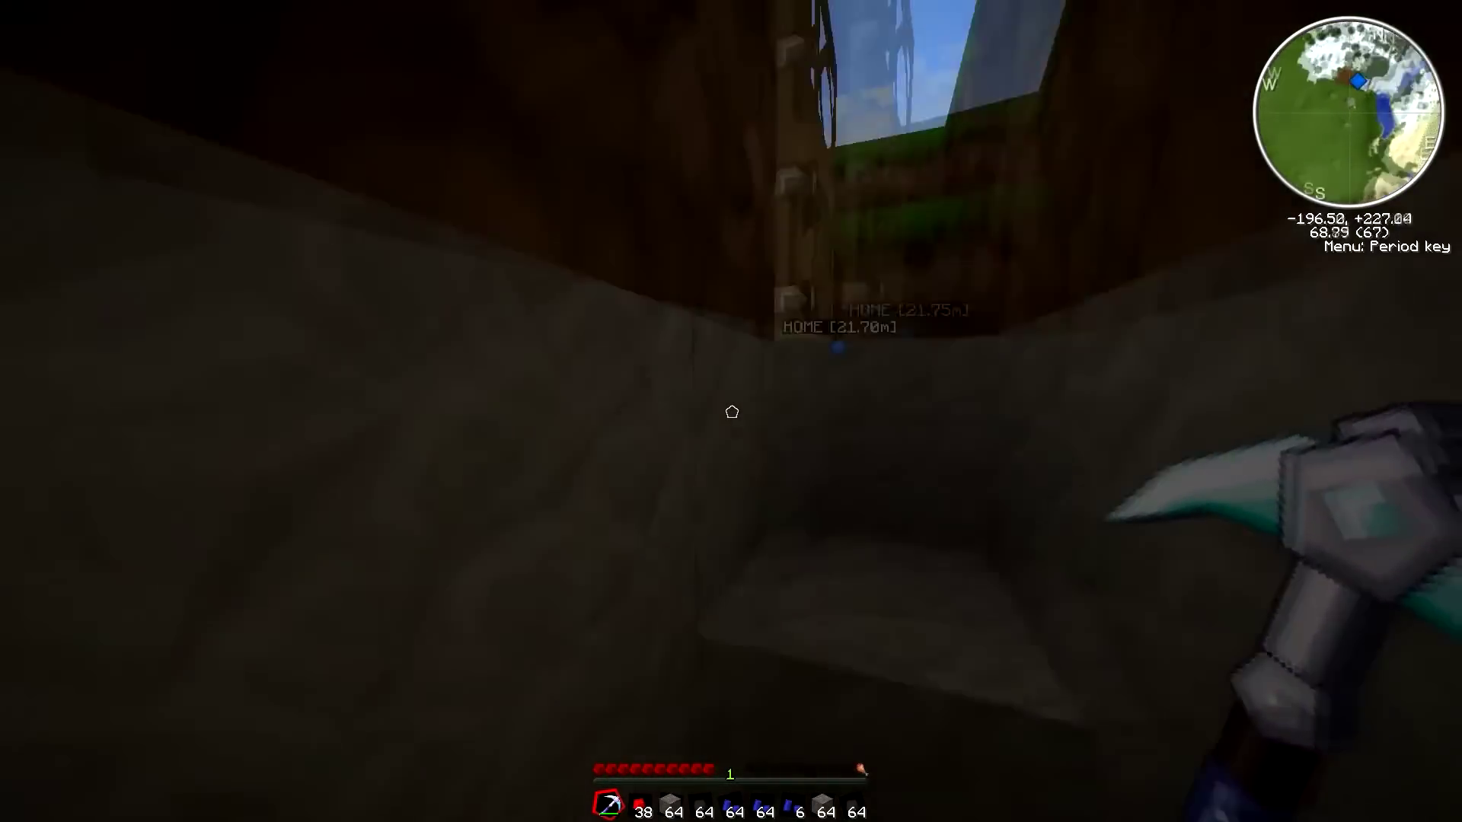
key("w")
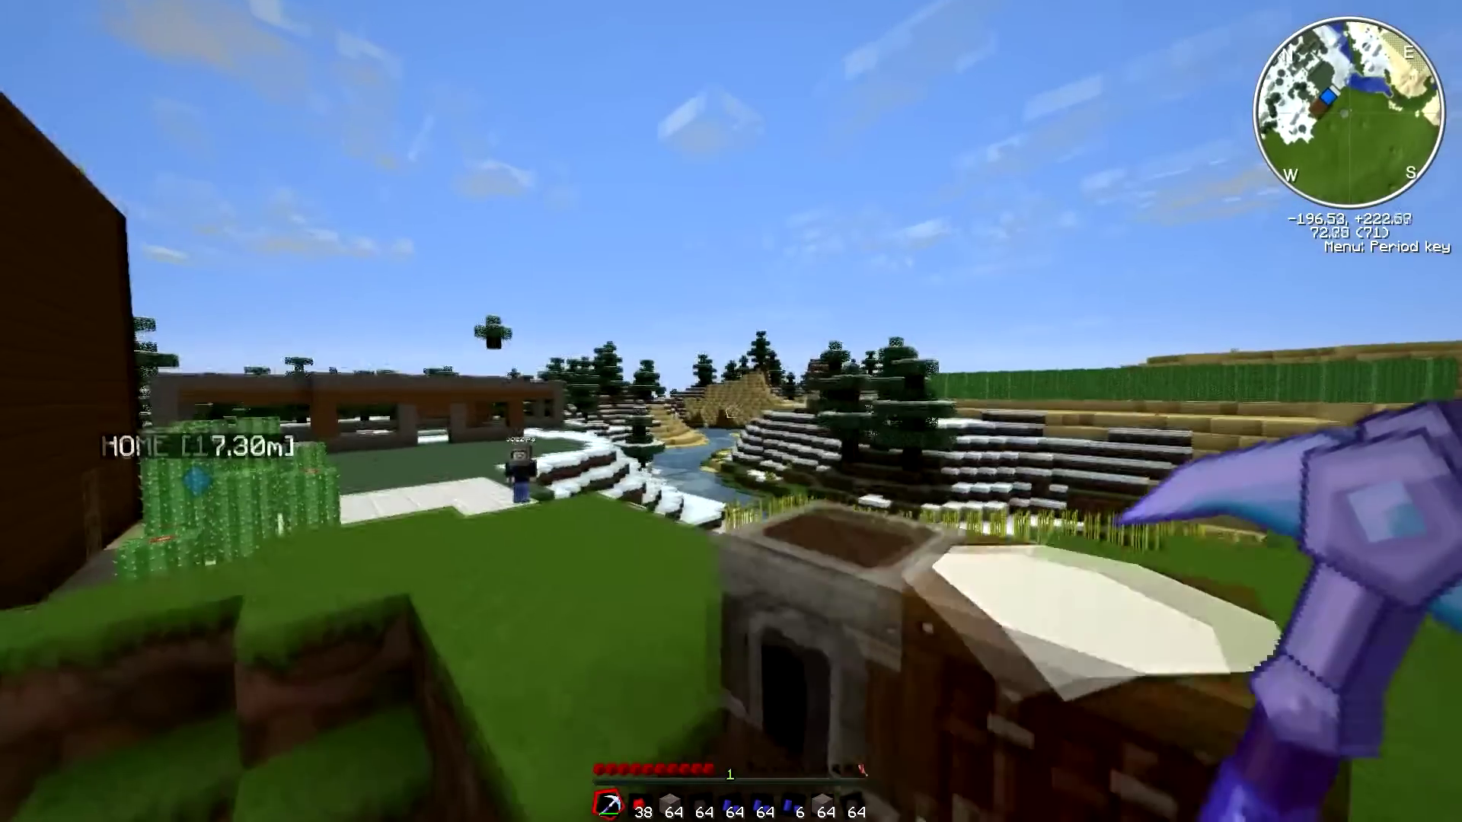
Walk through the door into the house and face the iron block.
key("w")
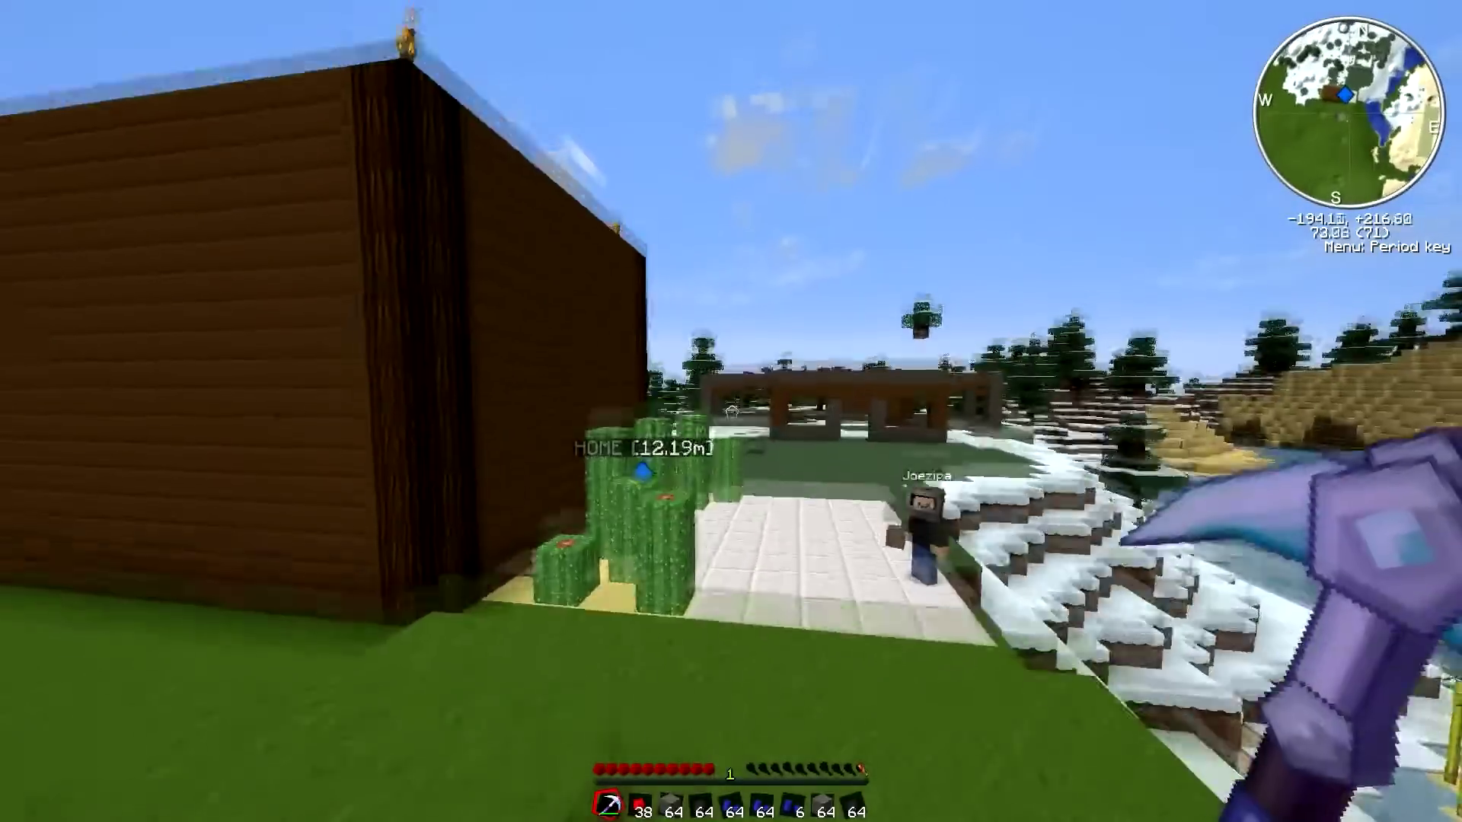
key("w")
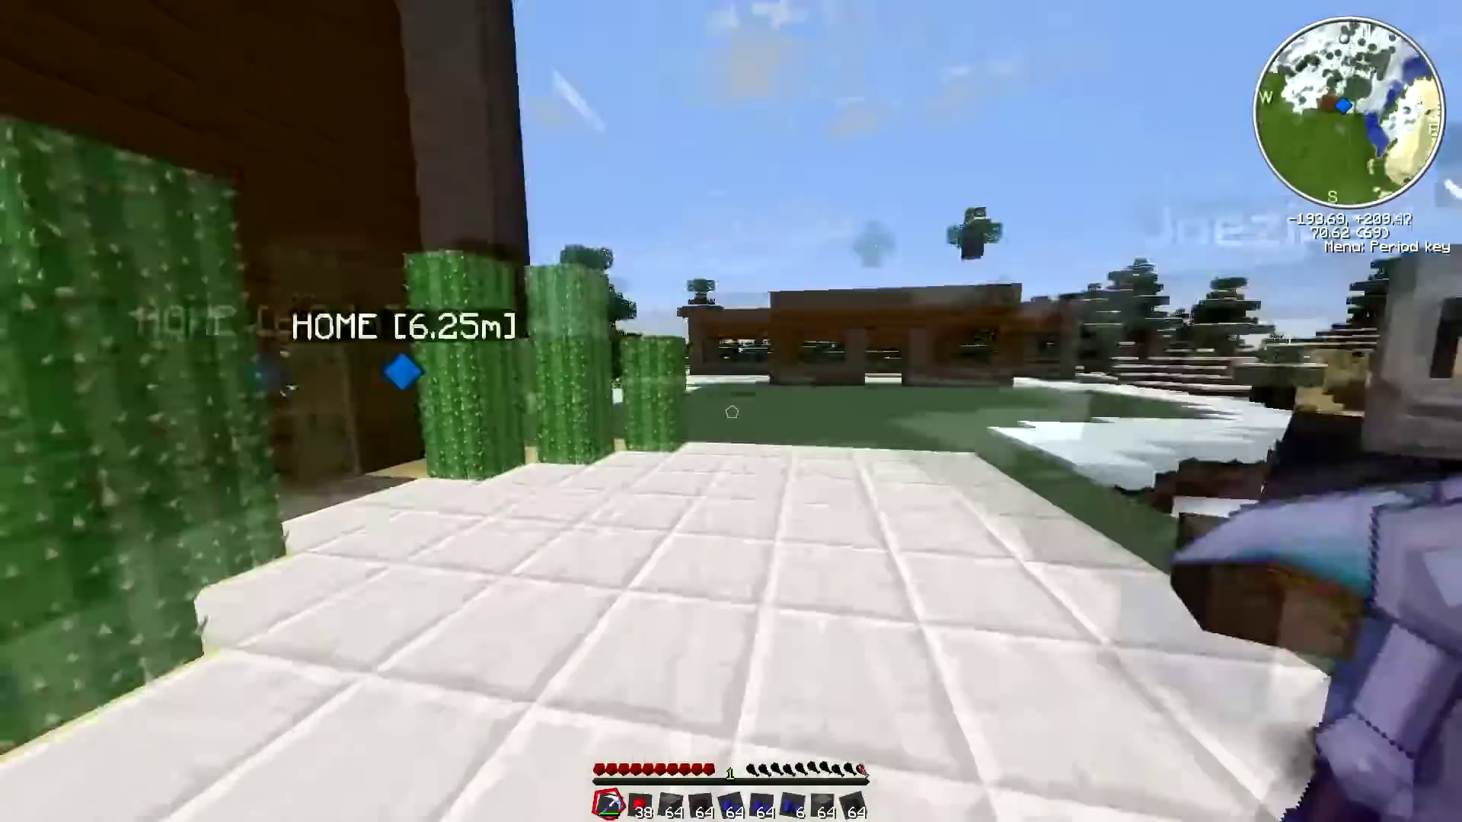
key("w")
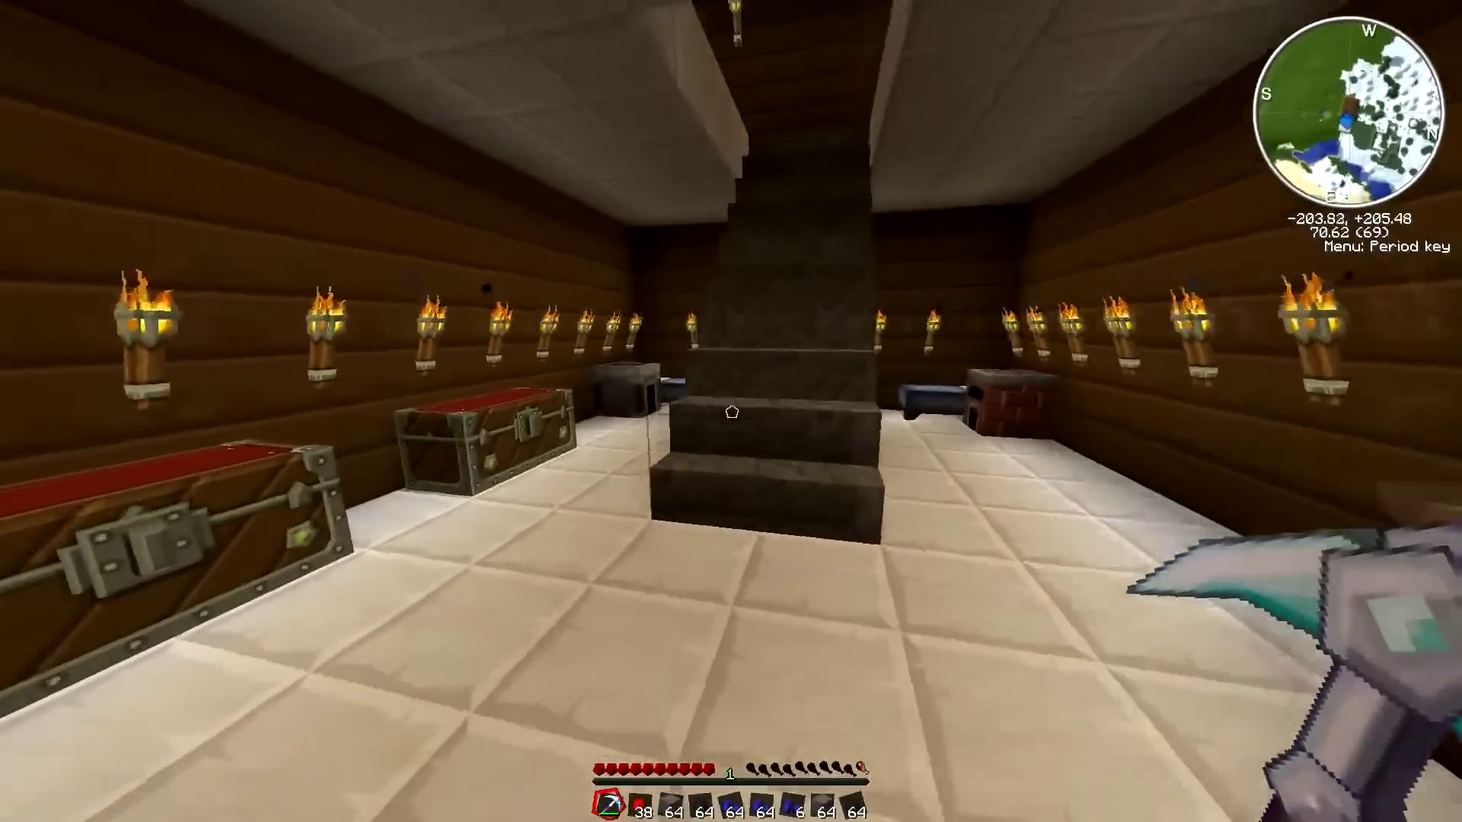
left_click_drag(731, 411, 326, 638)
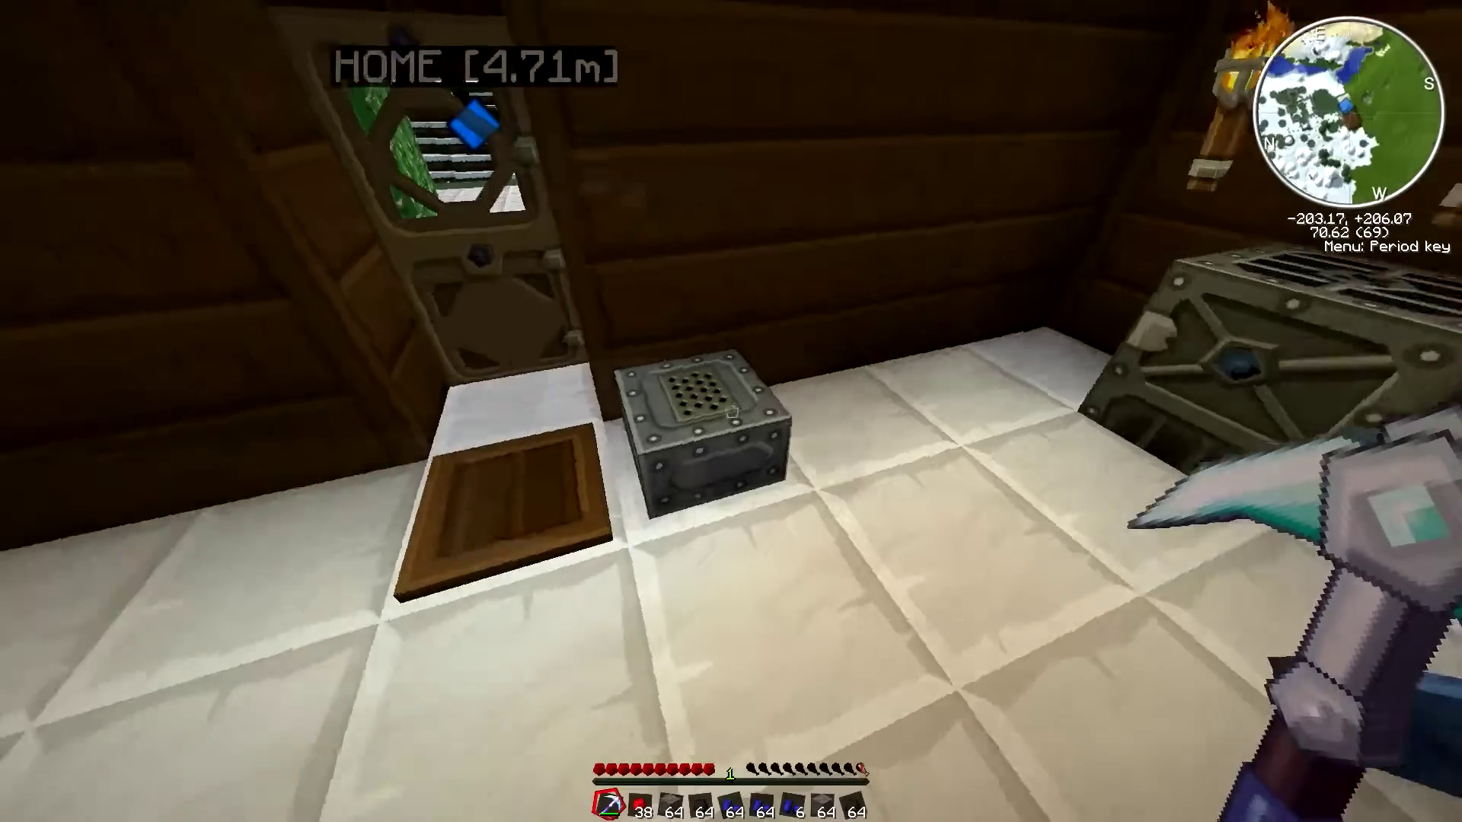
Set the floor machine block's sound to sci-fi.
left_click_drag(732, 412, 343, 457)
left_click_drag(732, 412, 458, 571)
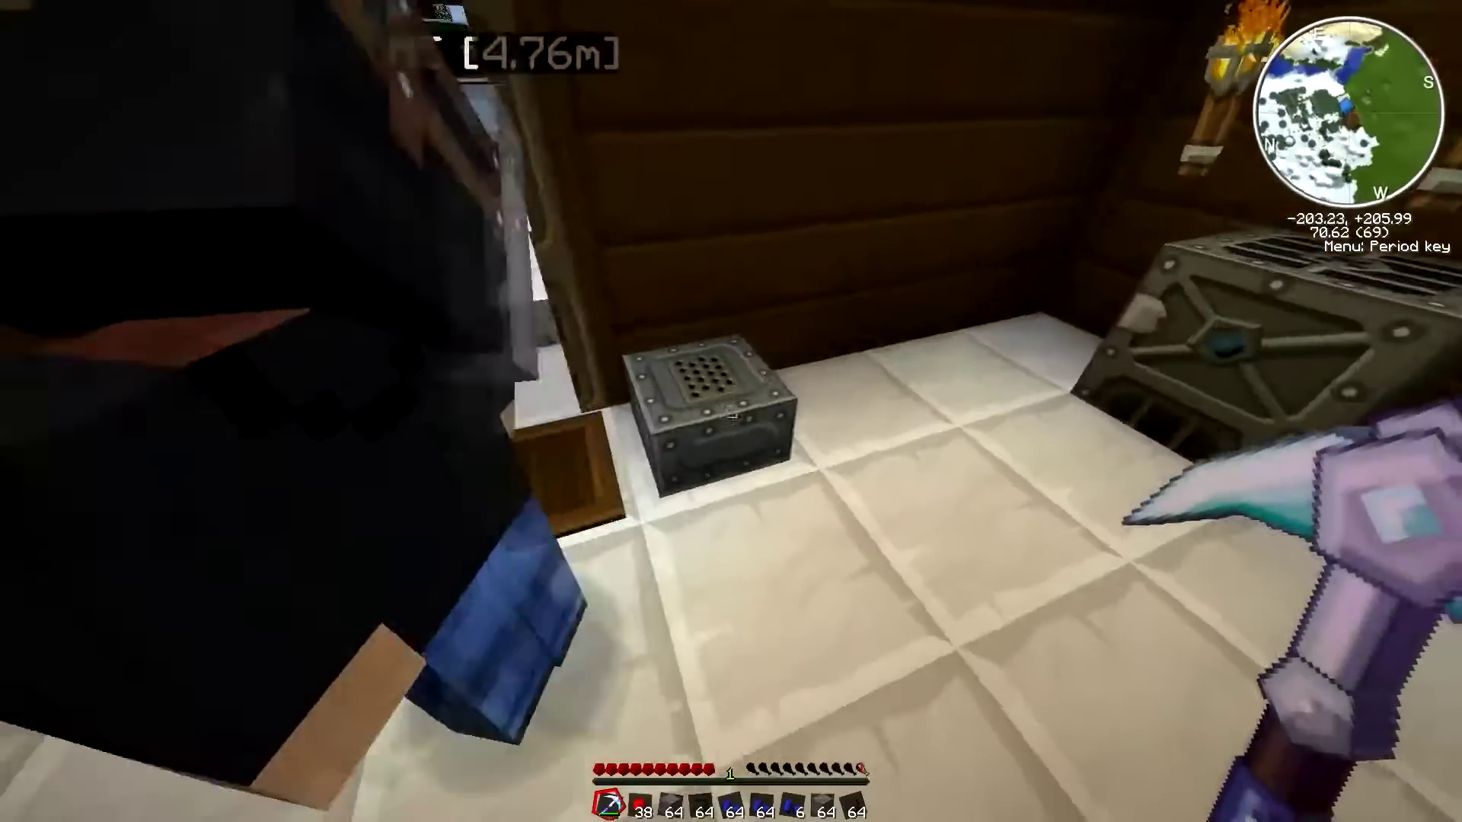
right_click(731, 412)
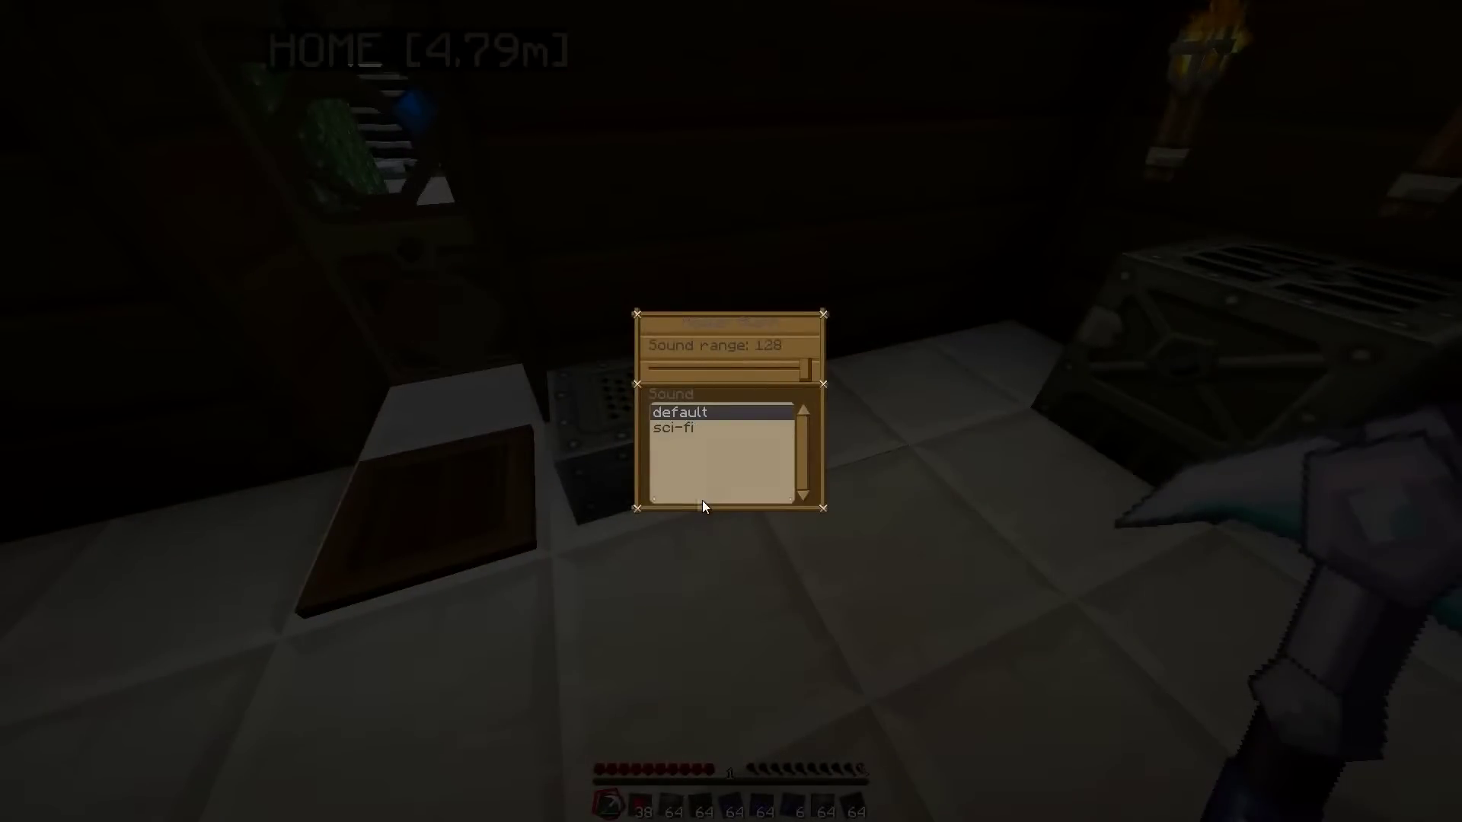
left_click(693, 430)
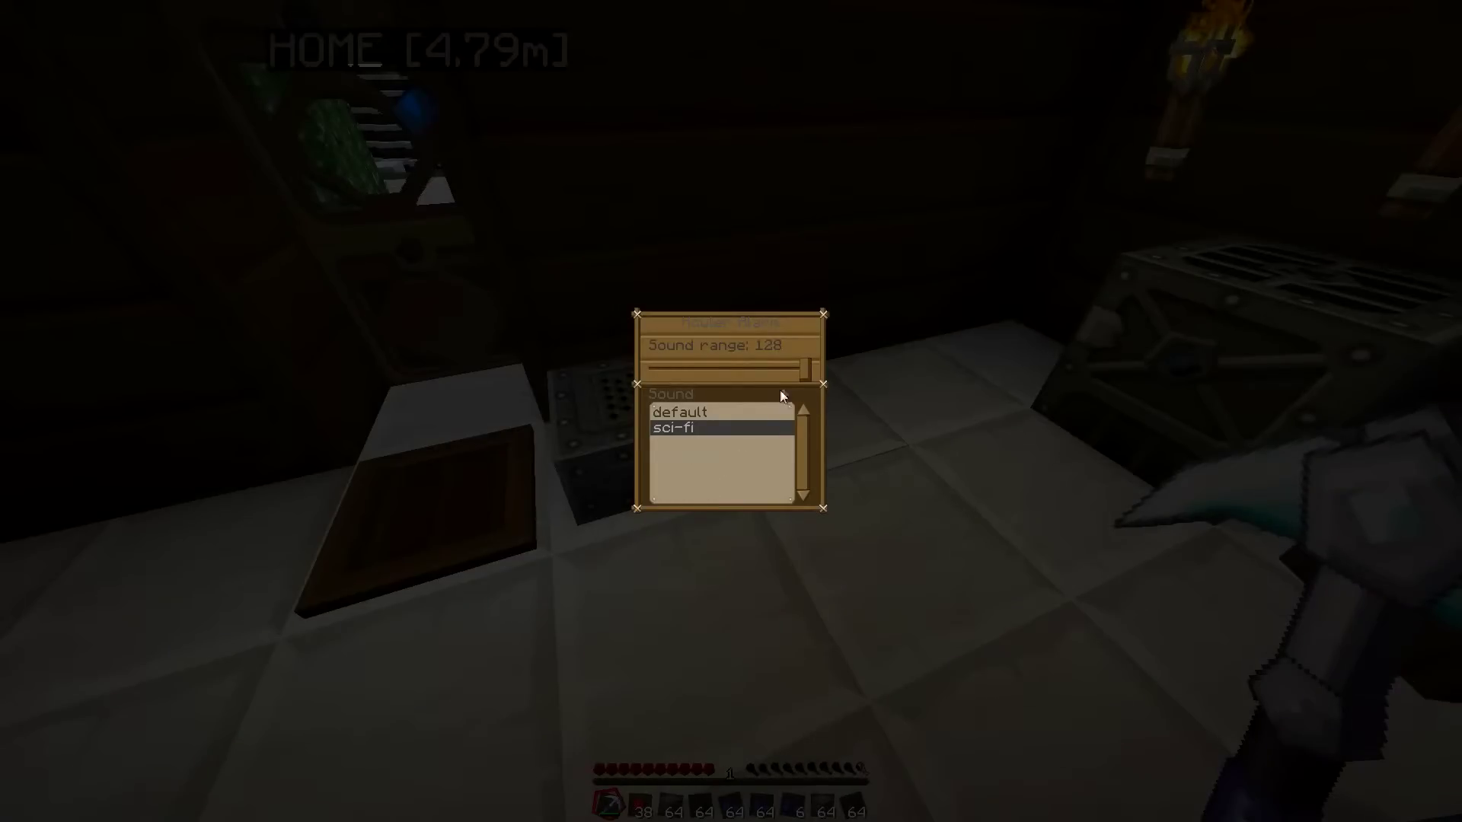
key("Escape")
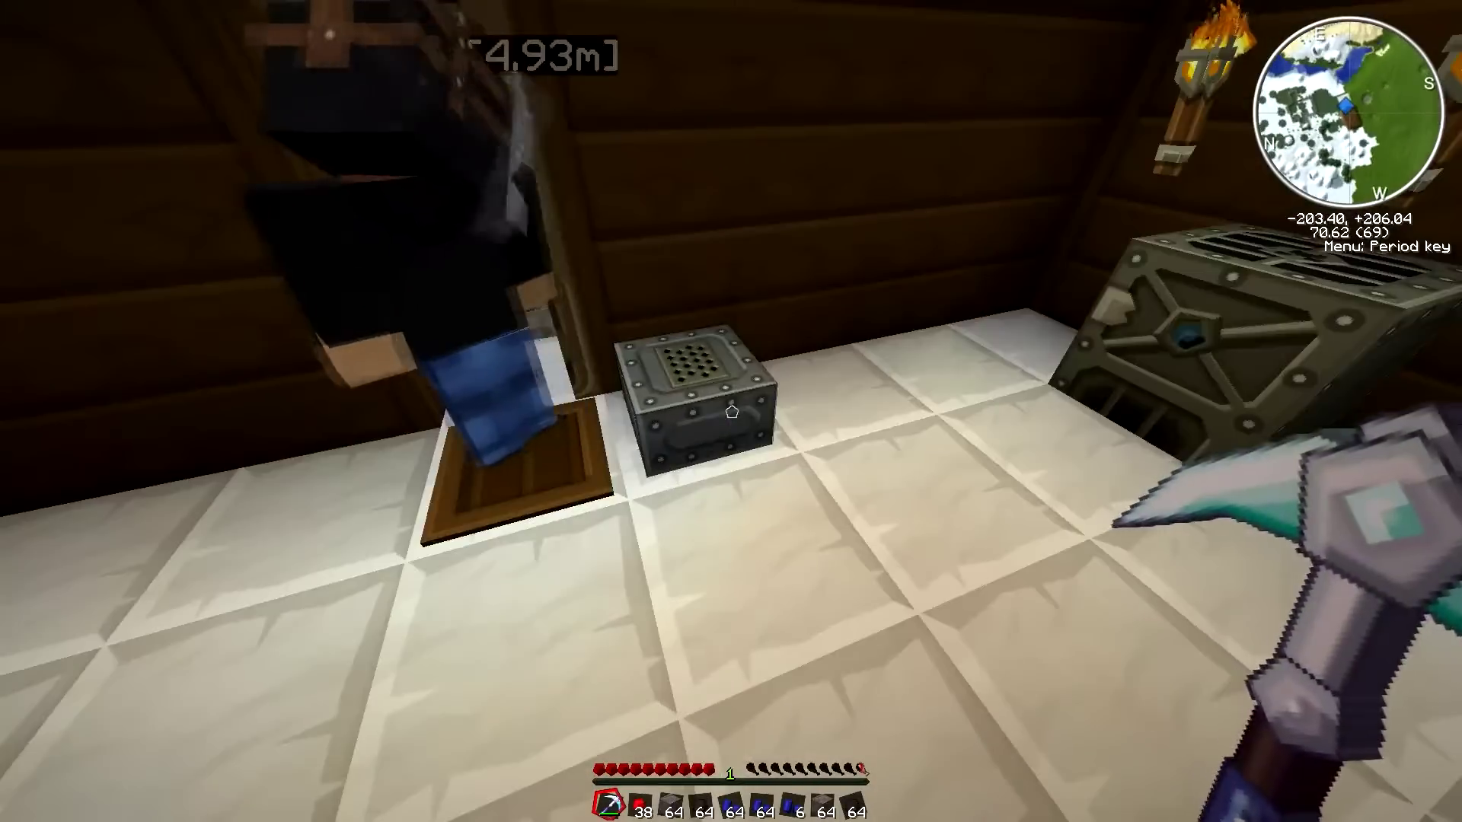
right_click(731, 411)
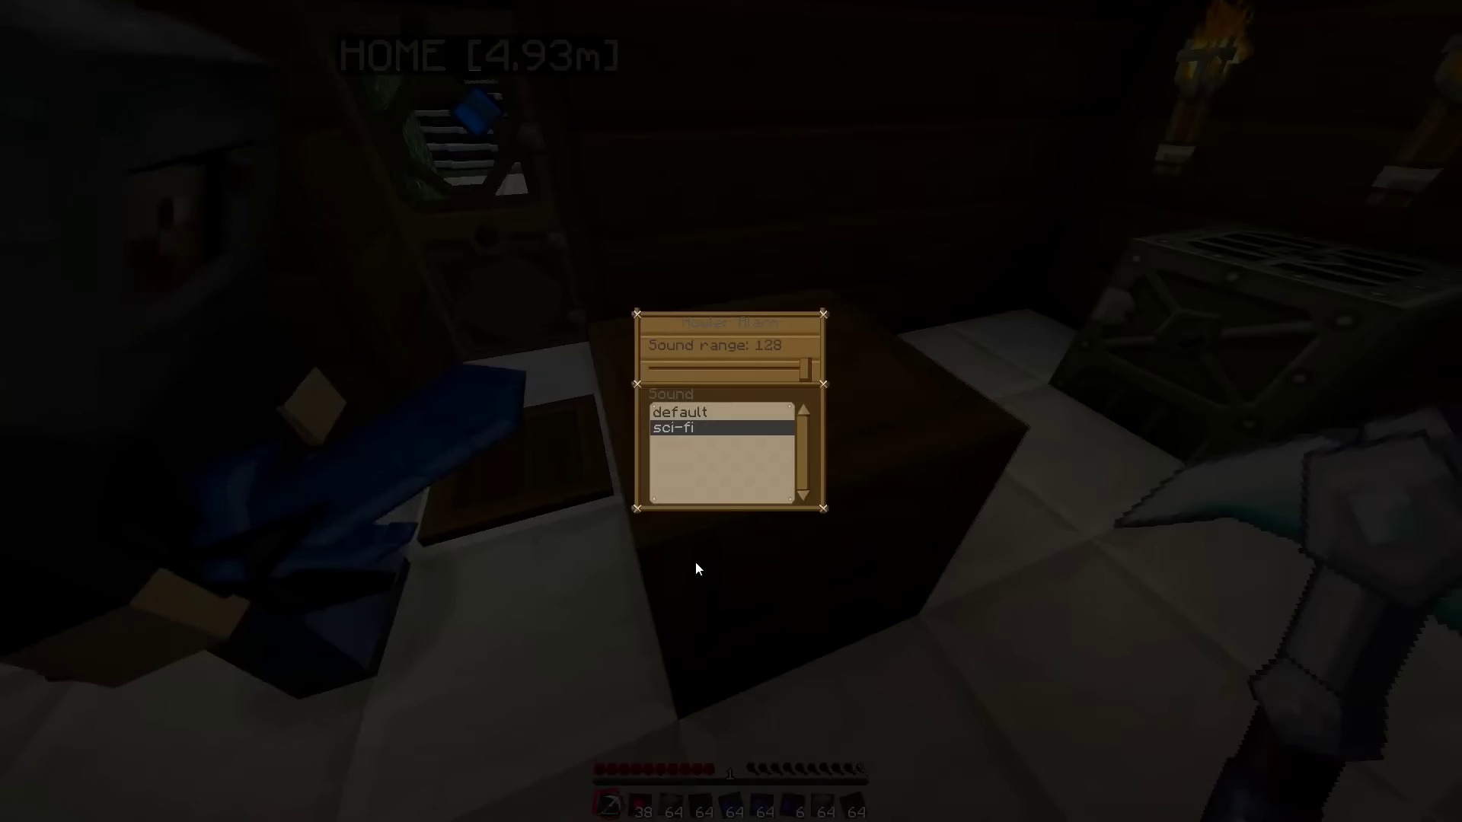
key("Escape")
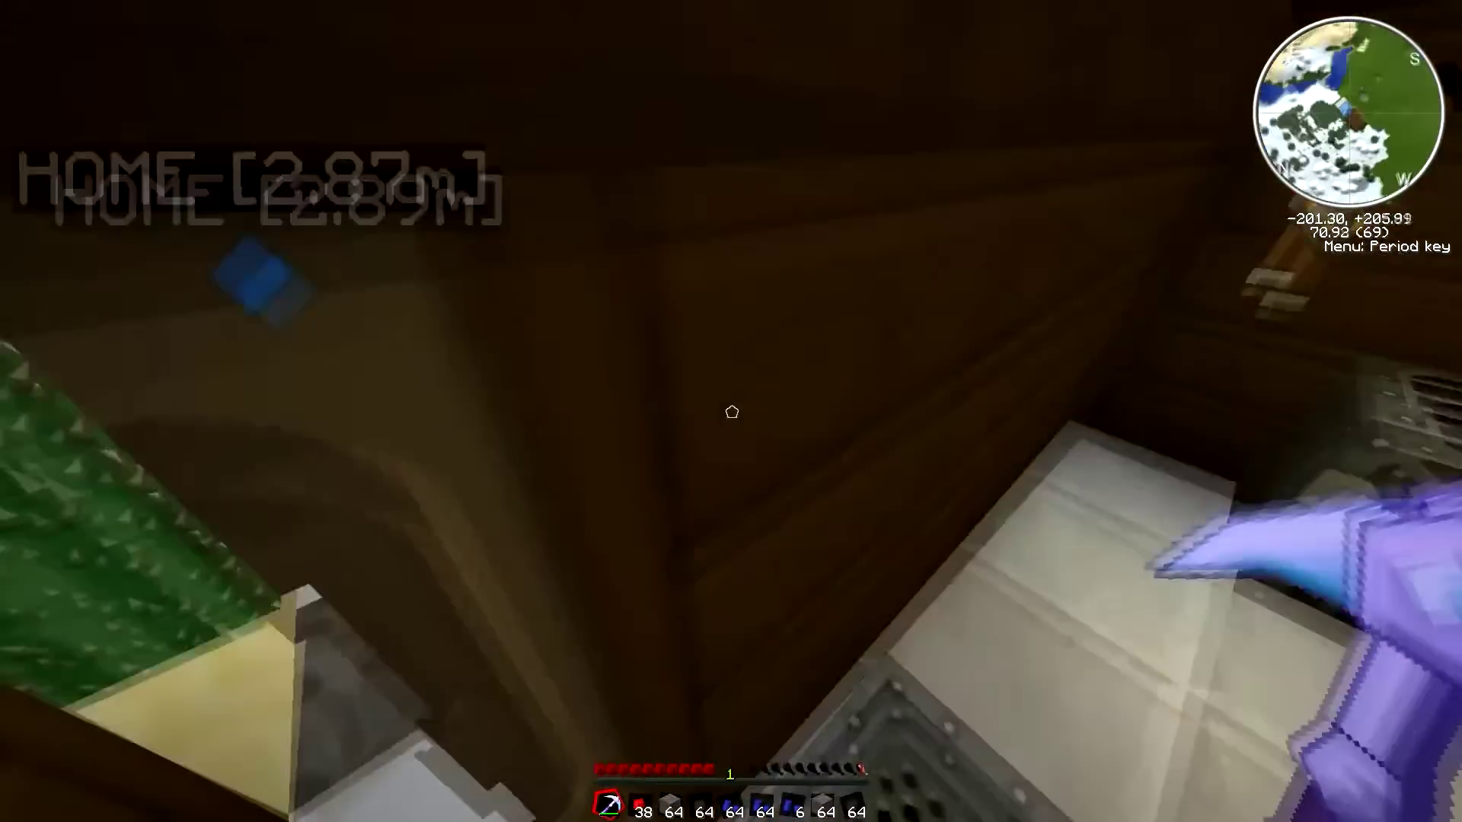
Cross the room to the chests and open one.
key("w")
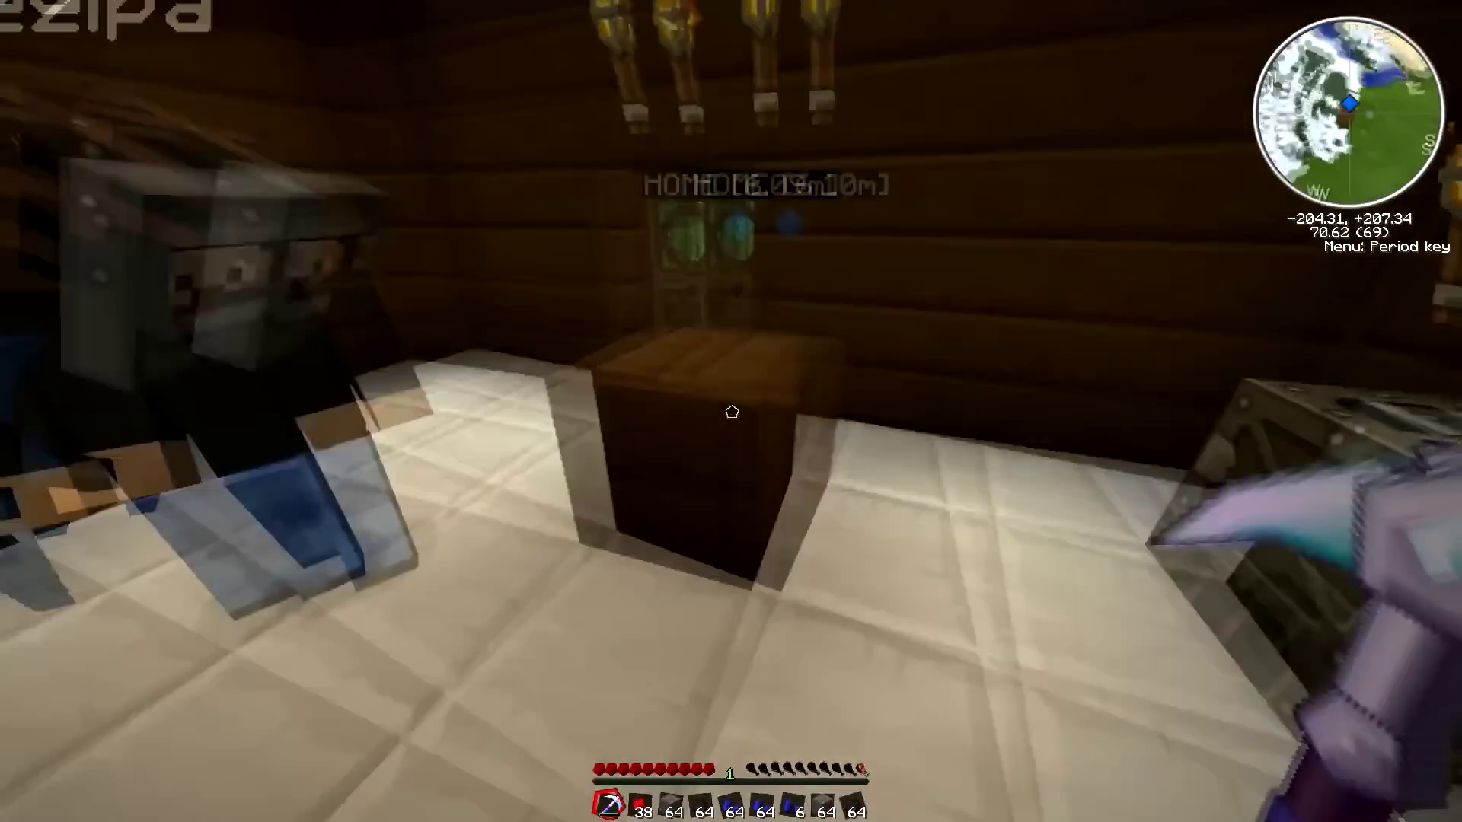
key("w")
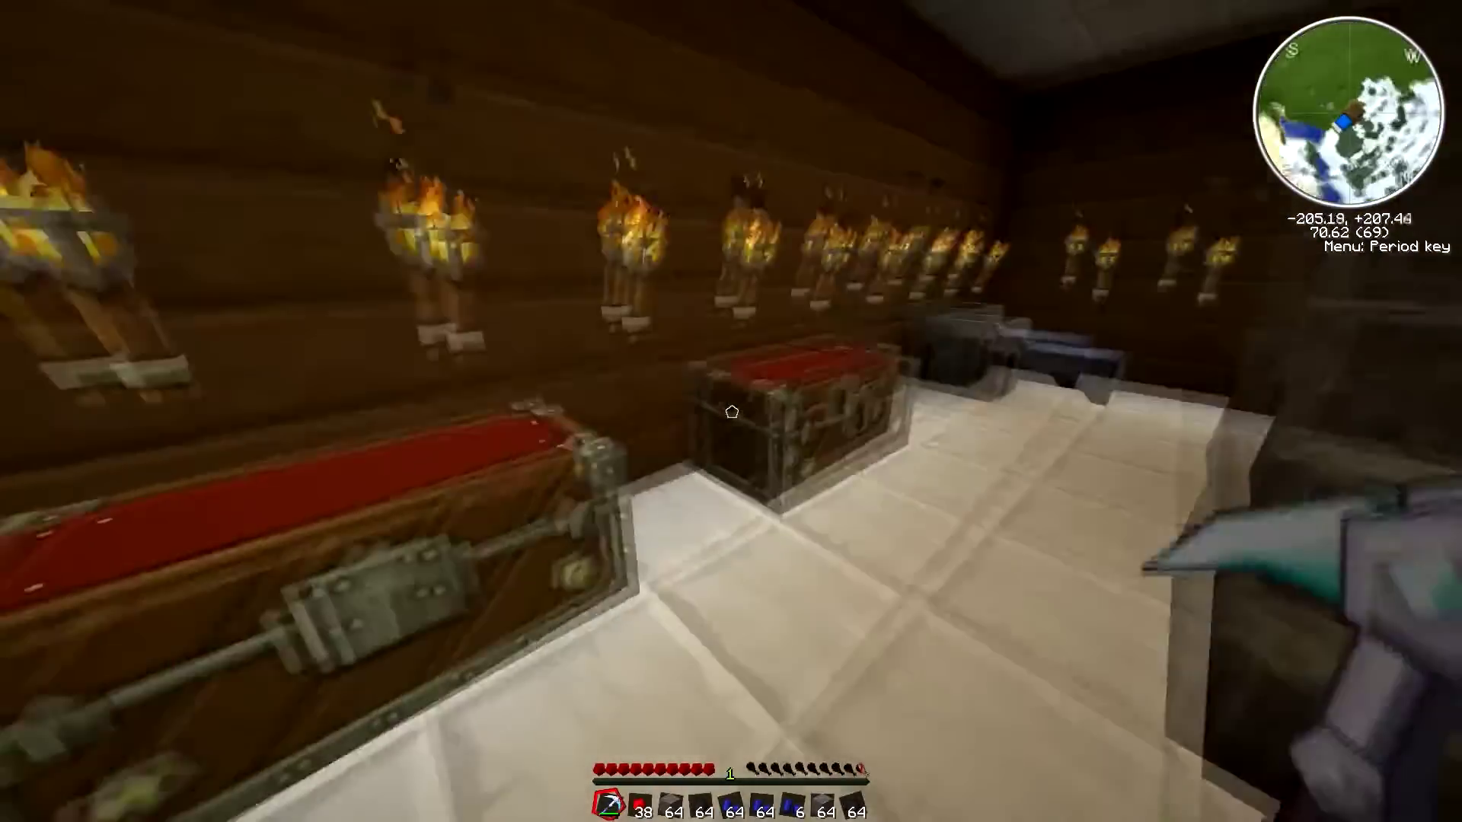
right_click(732, 412)
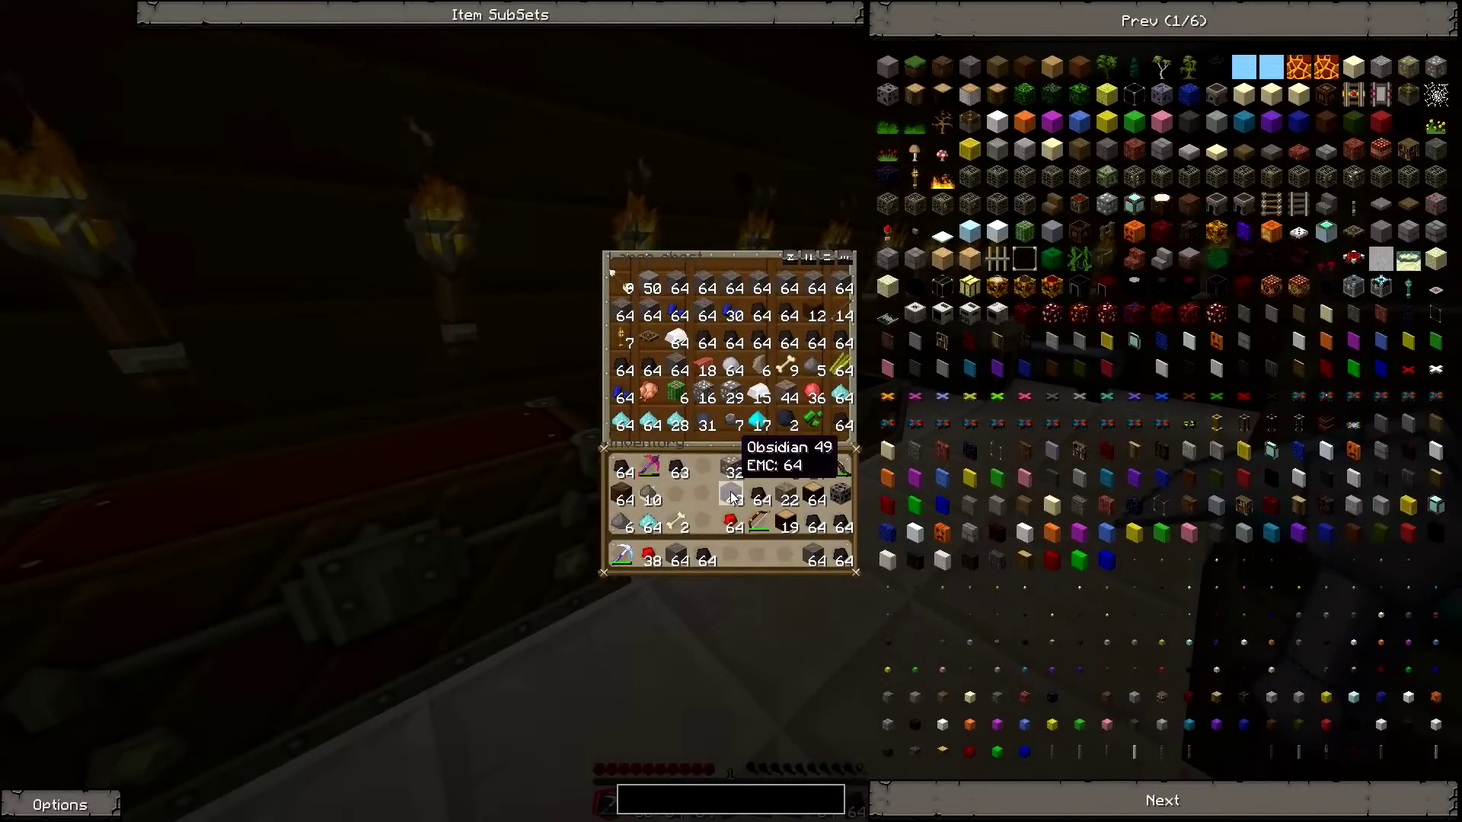
Close the chest and move the 63-item stack into the inventory.
key("e")
key("e")
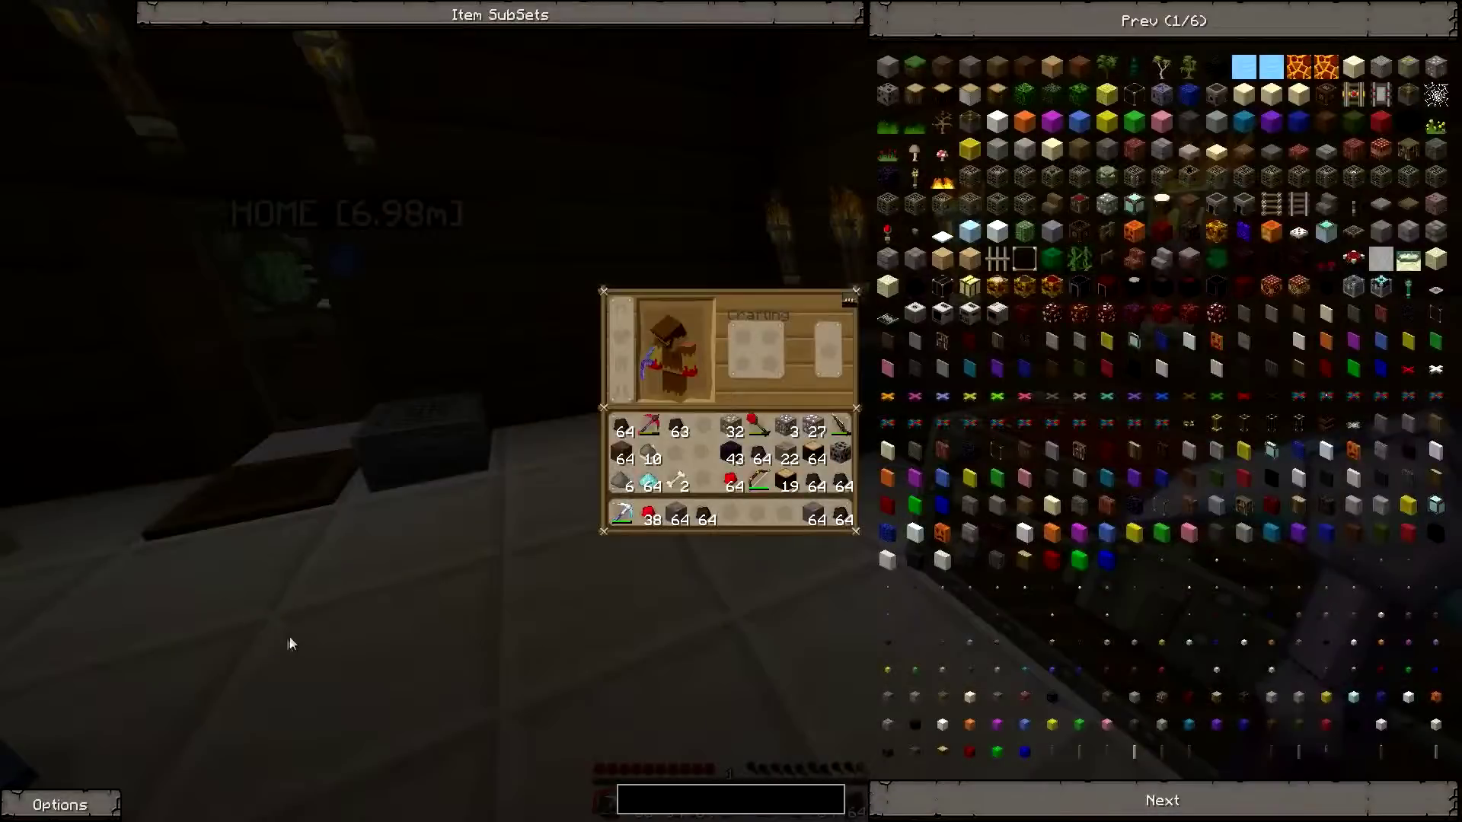
key("e")
key("e")
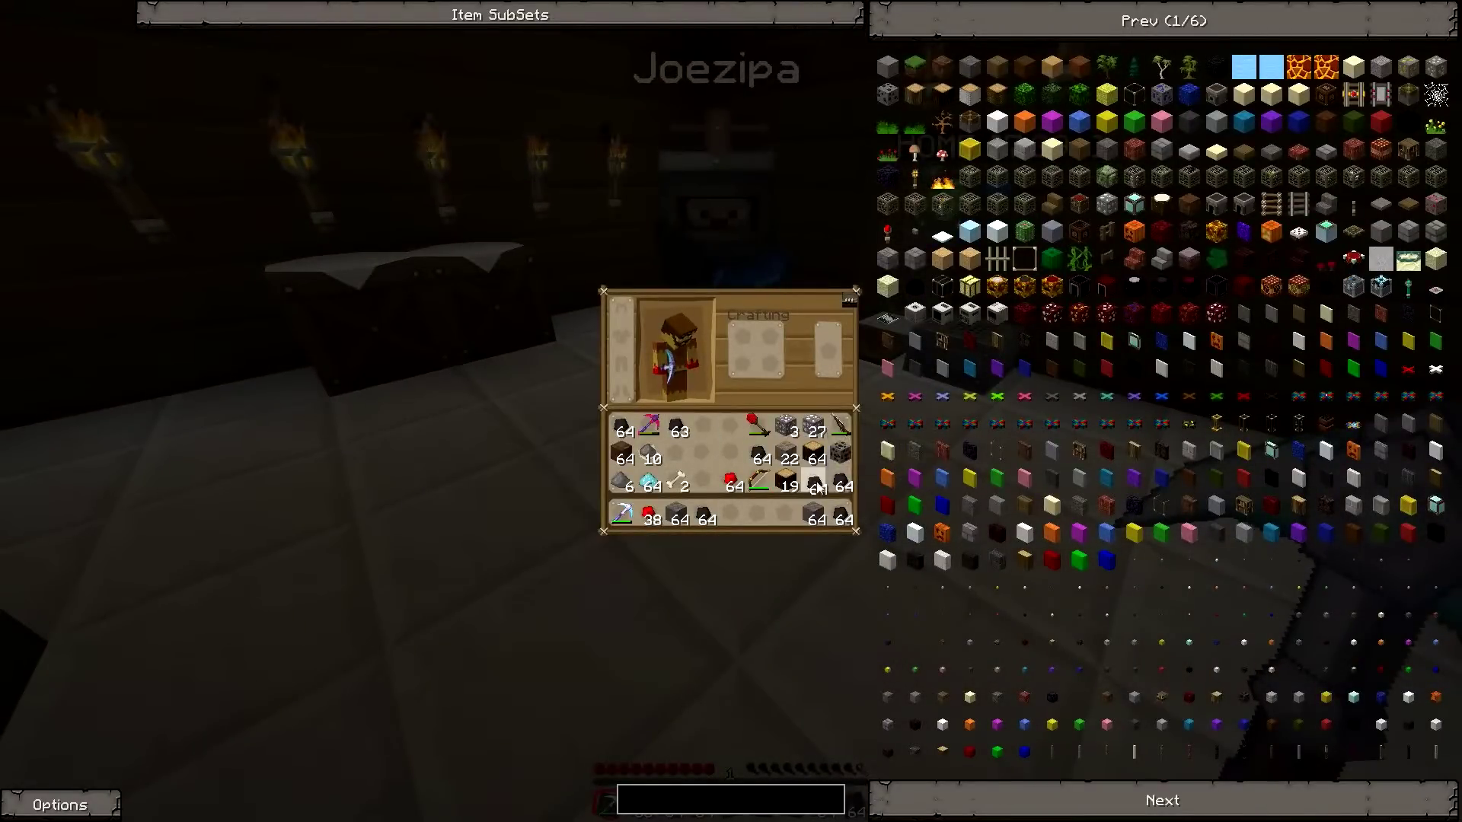
left_click(839, 522)
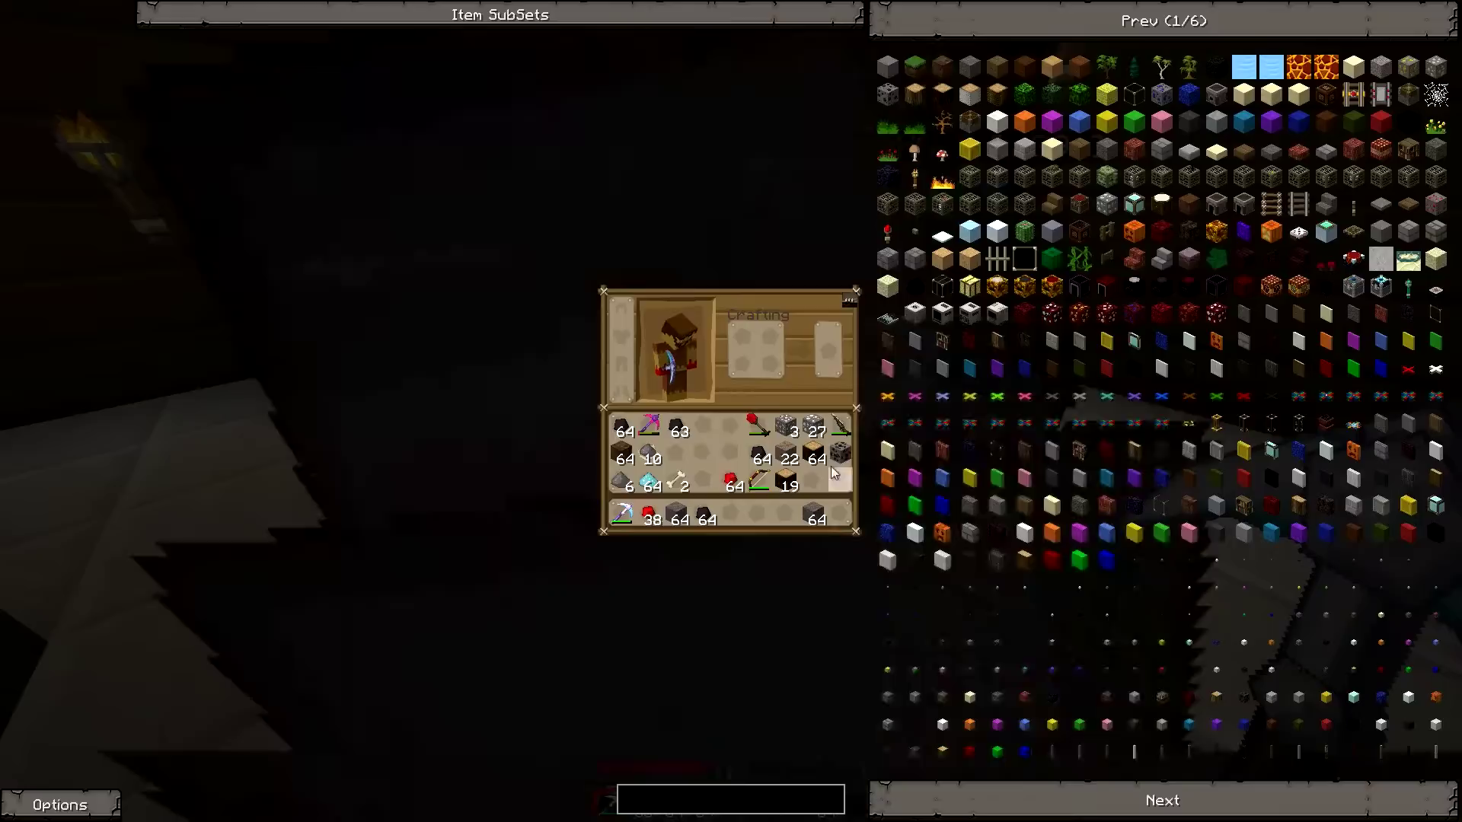
left_click(648, 459, "shift")
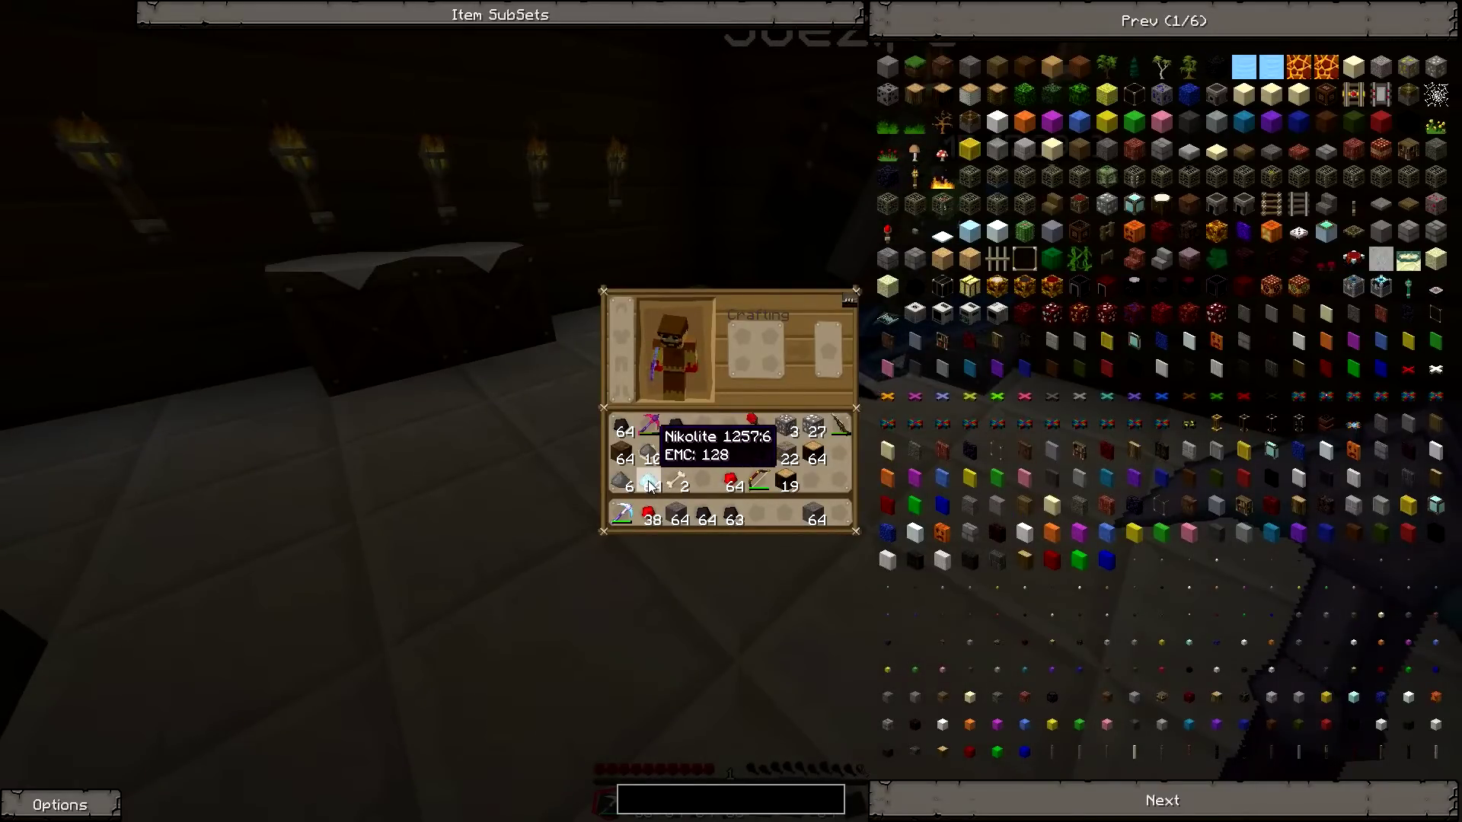
key("e")
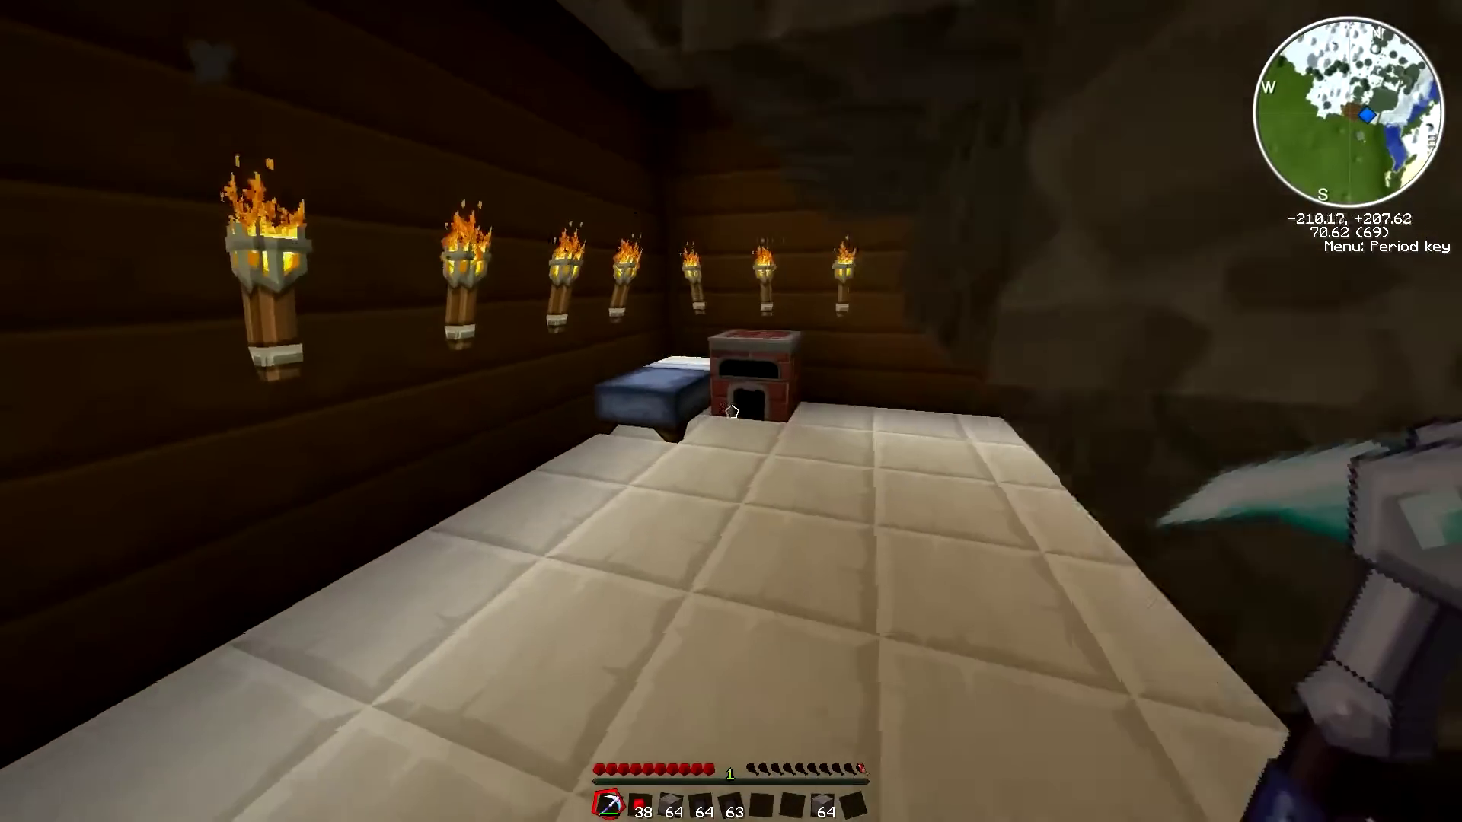
right_click(731, 412)
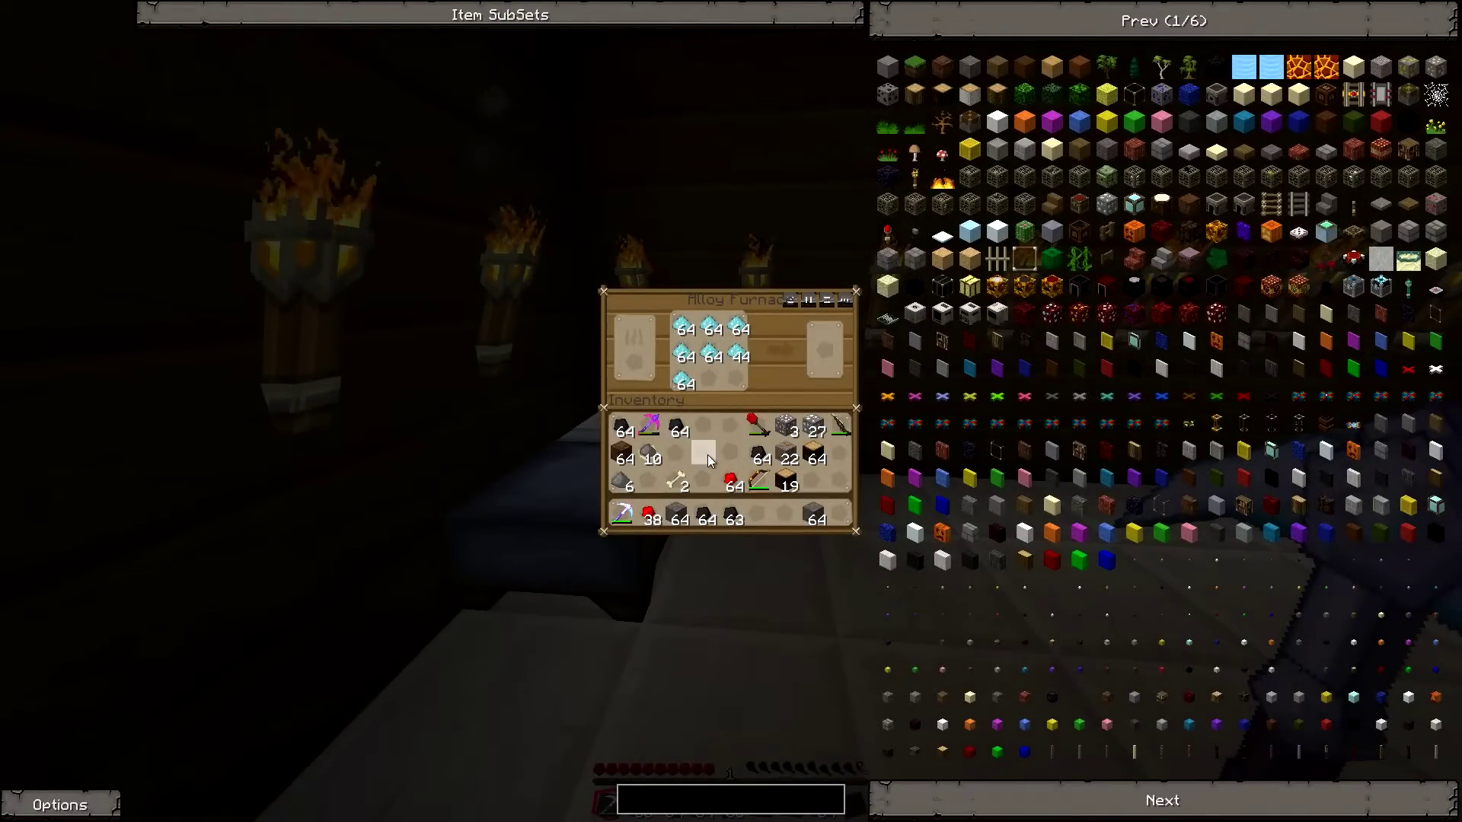
key("Escape")
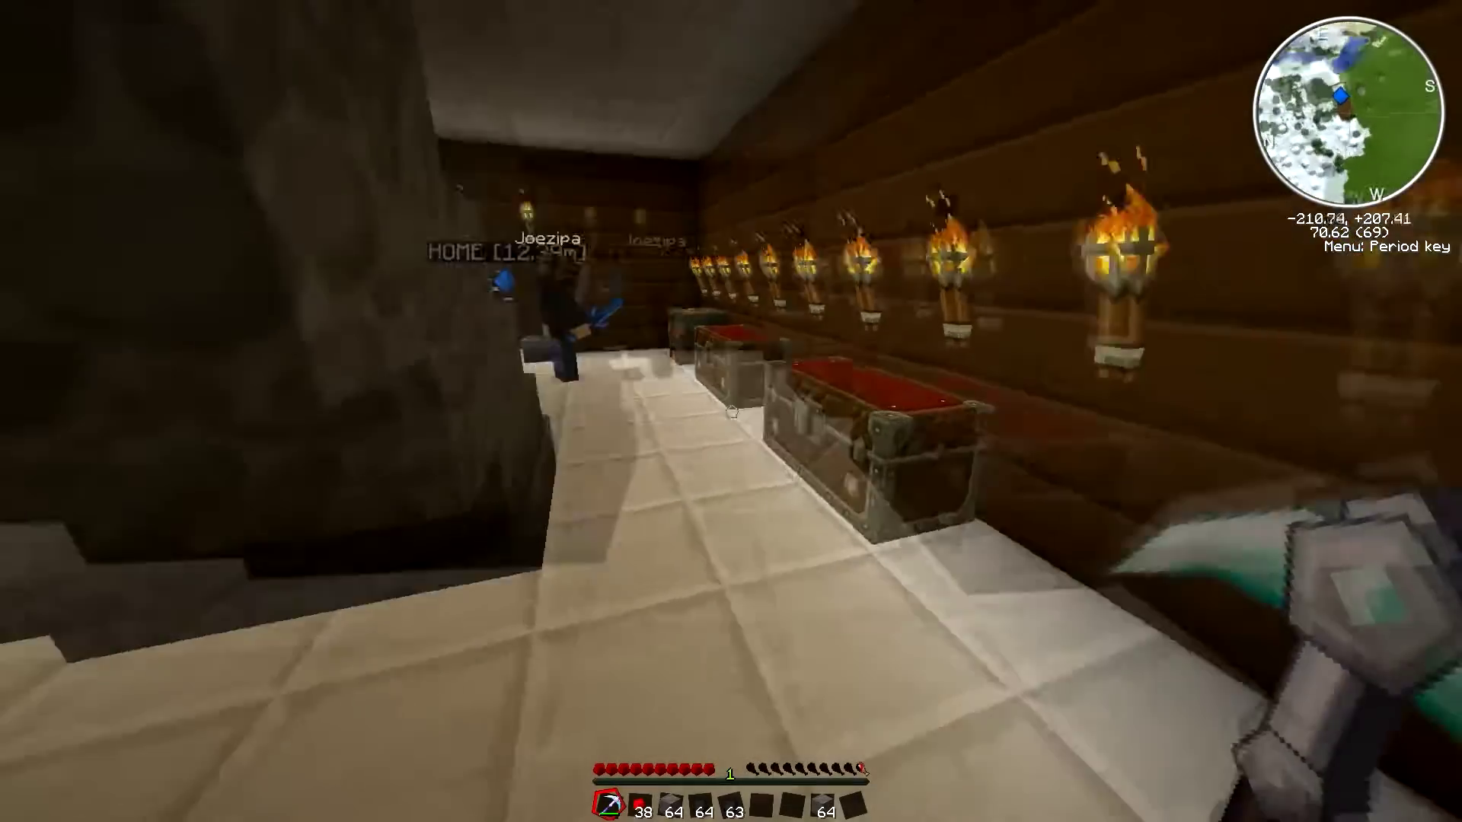